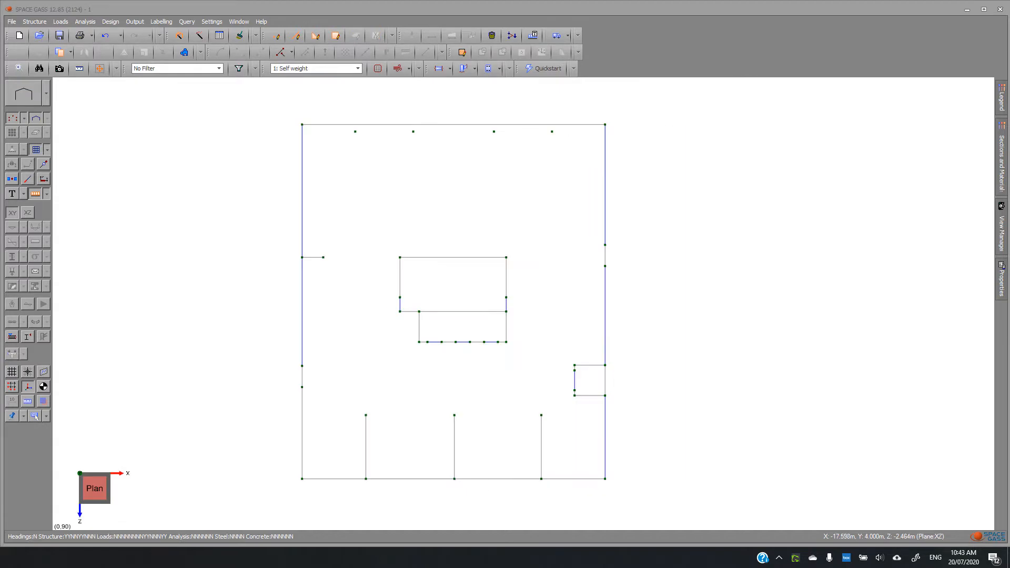
Select the two corner nodes and the four nodes between them along the floor outline's edge opposite the three parallel wall lines.
{"action": "middle_click_drag", "start_coordinate": [672, 465], "coordinate": [223, 405]}
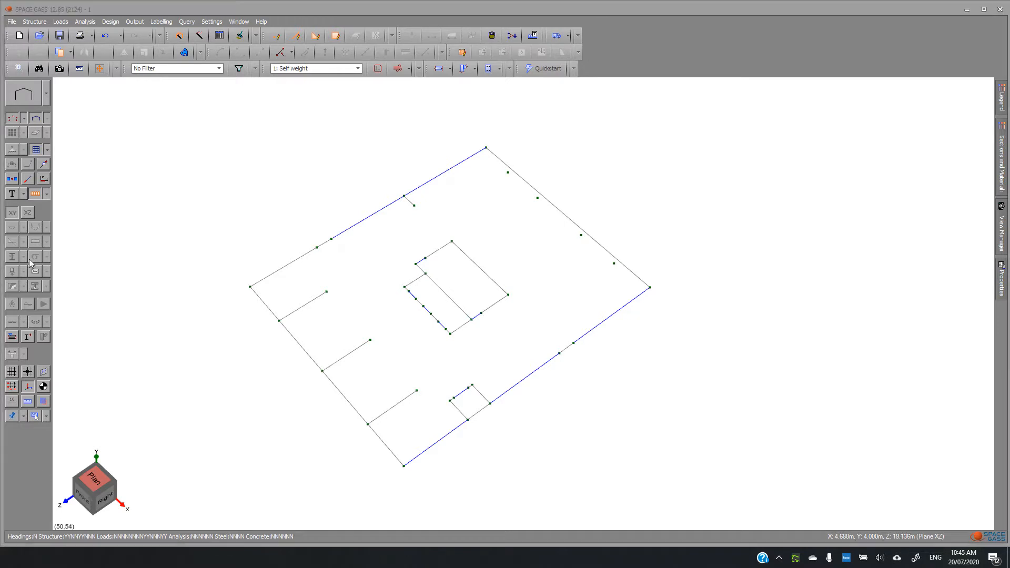
{"action": "middle_click_drag", "start_coordinate": [323, 175], "coordinate": [362, 276]}
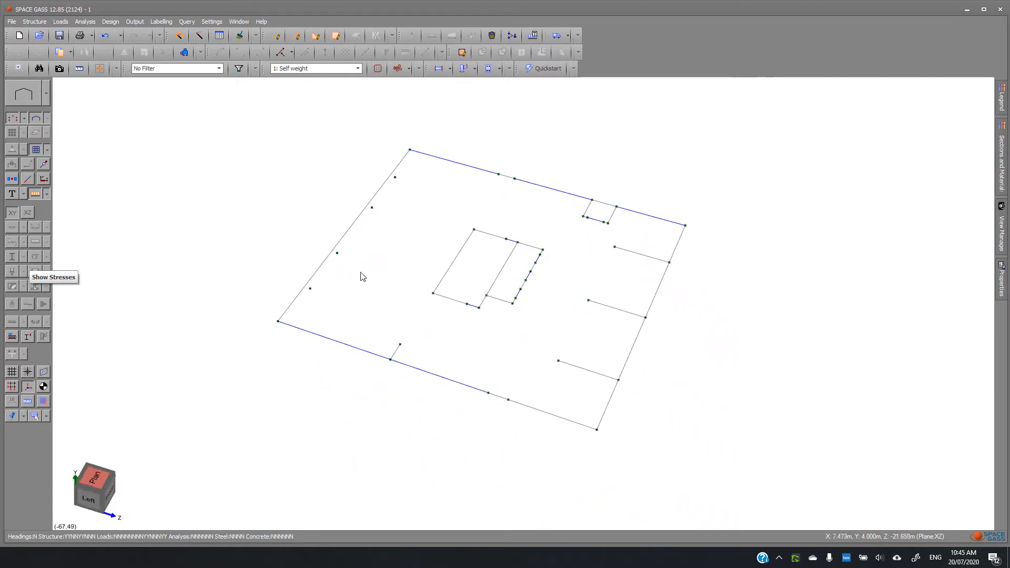
{"action": "left_click", "coordinate": [279, 321]}
{"action": "left_click", "coordinate": [310, 288]}
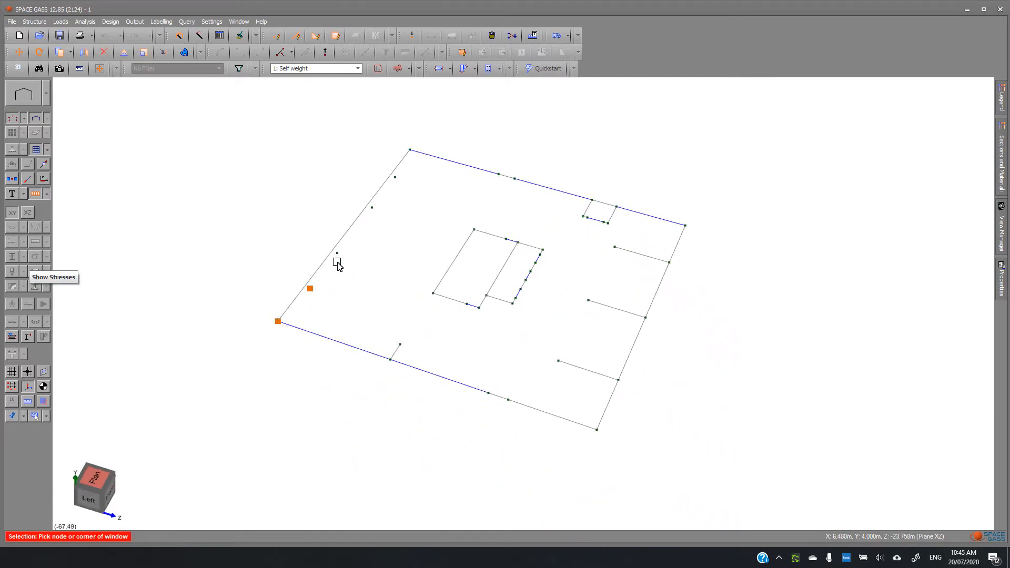
{"action": "left_click", "coordinate": [337, 253]}
{"action": "left_click", "coordinate": [374, 208]}
{"action": "left_click", "coordinate": [395, 178]}
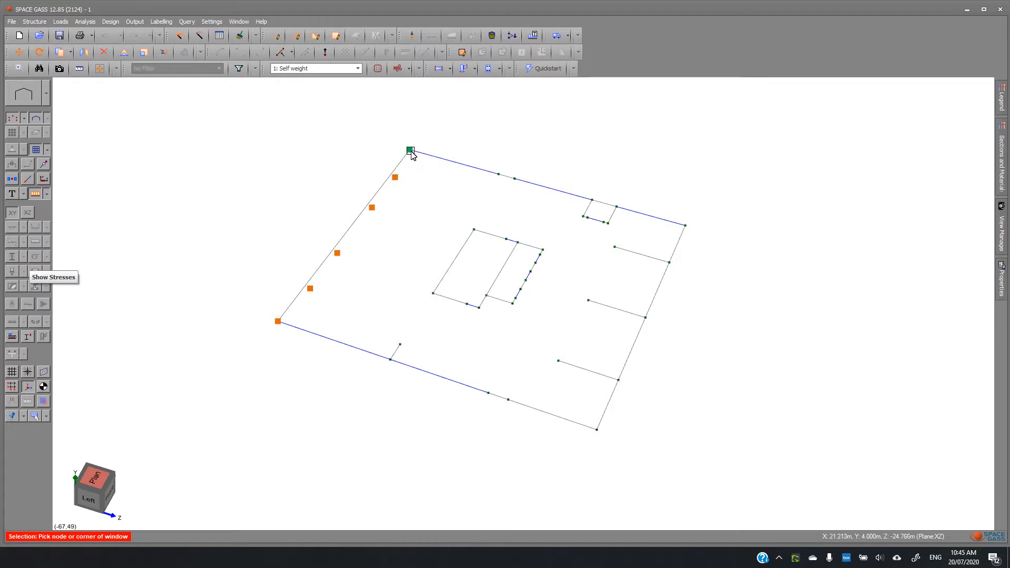
{"action": "left_click", "coordinate": [410, 150]}
Extrude the six selected nodes vertically downward to members to form a row of columns along the edge.
{"action": "middle_click_drag", "start_coordinate": [401, 275], "coordinate": [390, 252]}
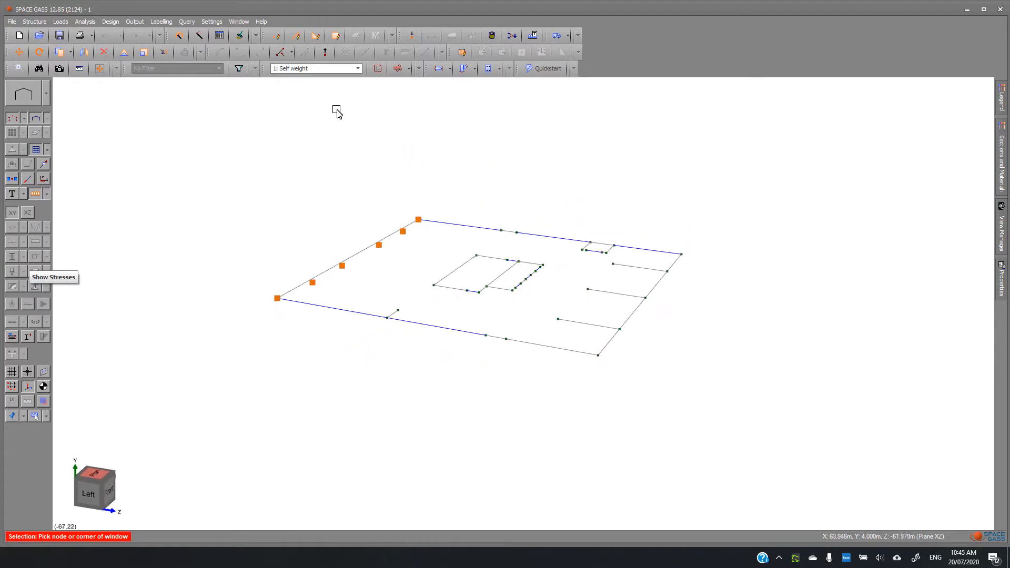
{"action": "left_click", "coordinate": [326, 53]}
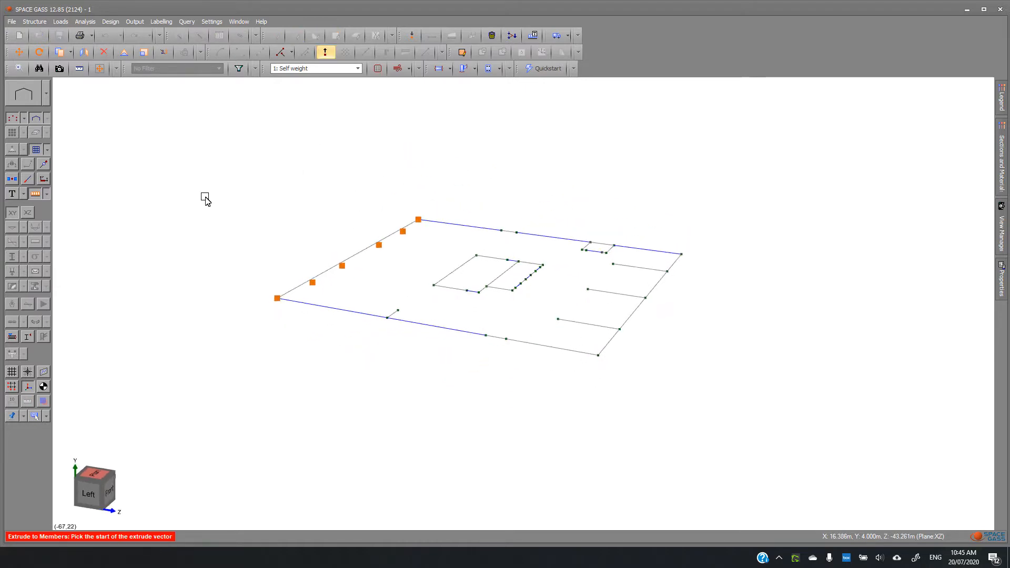
{"action": "left_click", "coordinate": [205, 196]}
{"action": "left_click", "coordinate": [212, 243]}
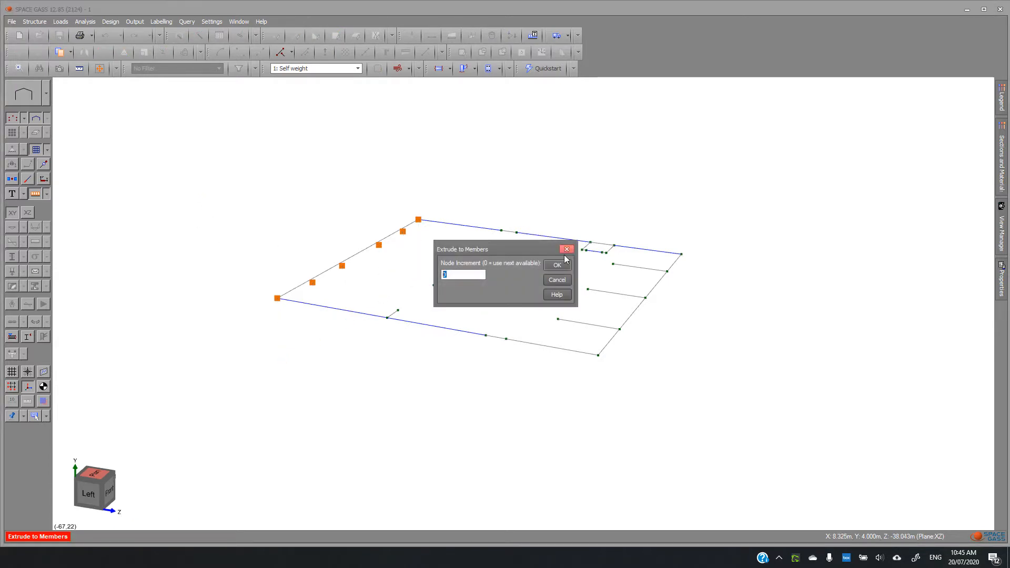
{"action": "left_click", "coordinate": [559, 266]}
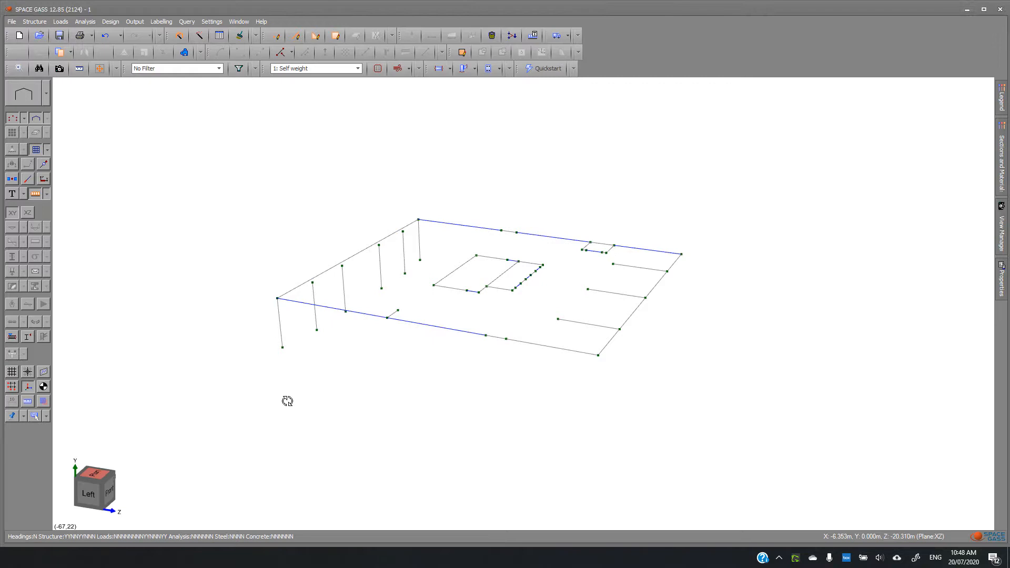
Select the short wall segment on the far edge and the wall members around the small shaft.
{"action": "middle_click_drag", "start_coordinate": [286, 401], "coordinate": [267, 433]}
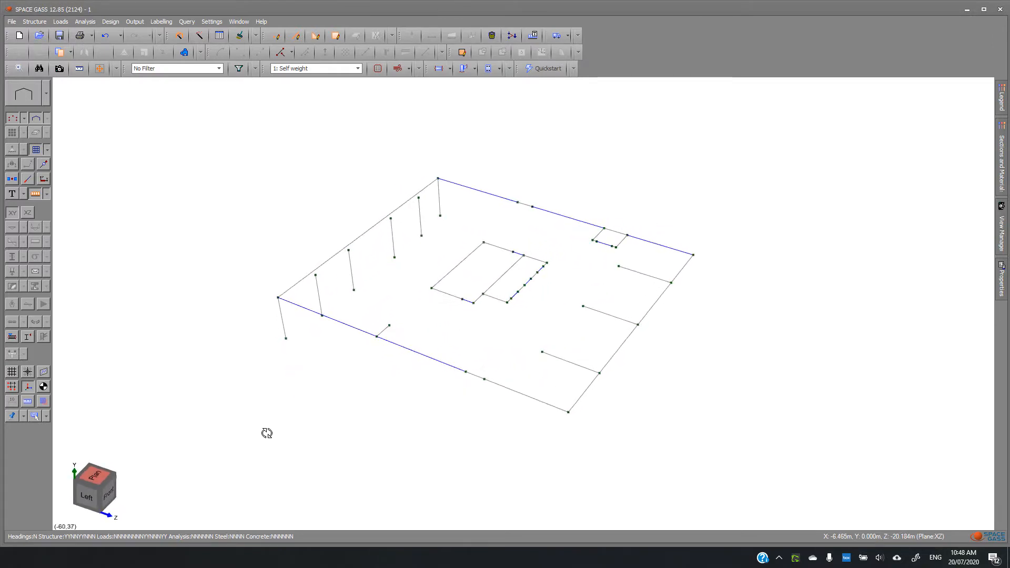
{"action": "left_click", "coordinate": [525, 205]}
{"action": "left_click", "coordinate": [598, 235]}
{"action": "scroll", "coordinate": [598, 237], "scroll_direction": "up", "scroll_amount": 3}
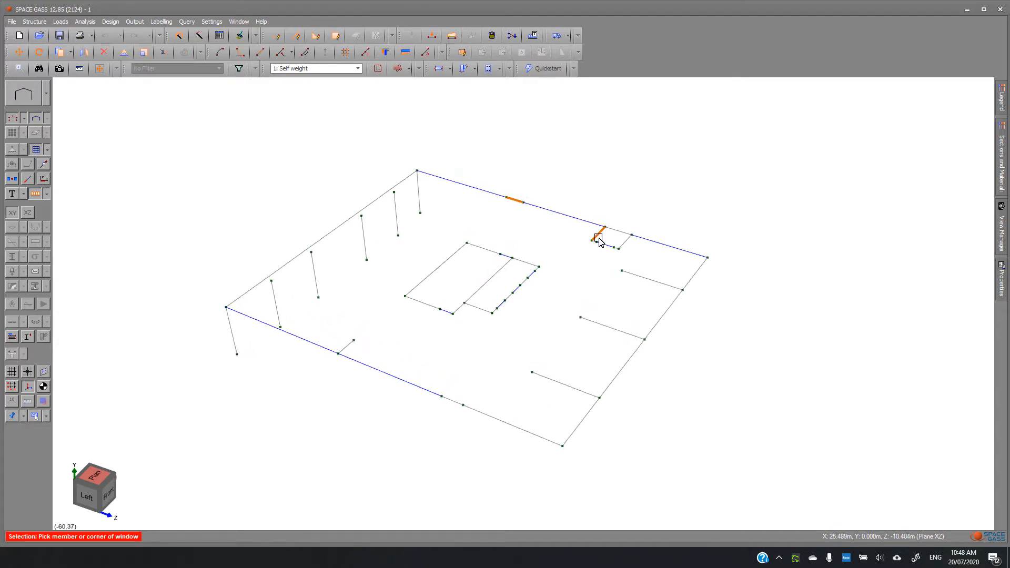
{"action": "left_click", "coordinate": [624, 250]}
{"action": "left_click", "coordinate": [636, 242]}
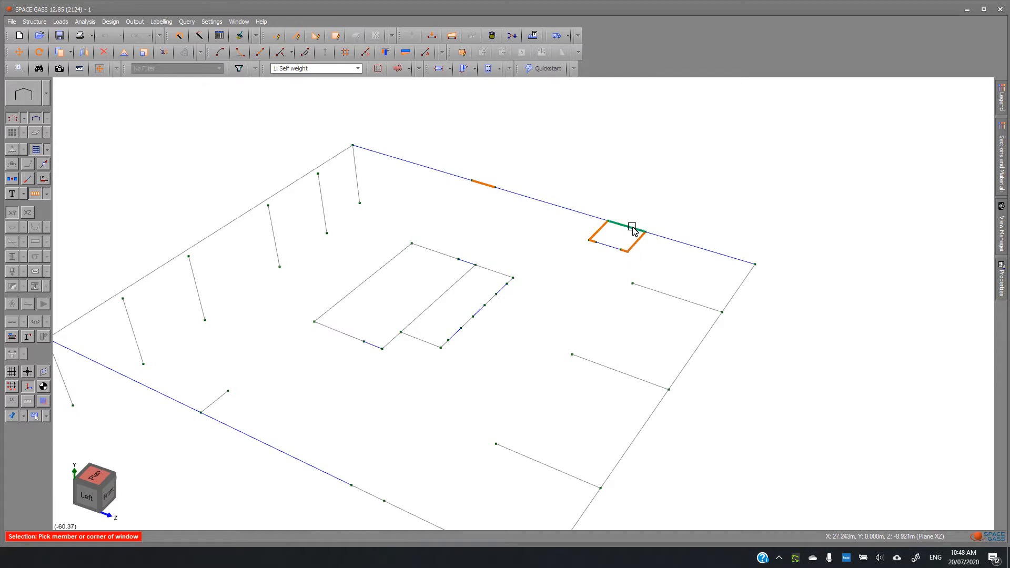
Add the three parallel wall lines, both corner edge segments, and the near edge's short segment and wall stub to the selection.
{"action": "left_click", "coordinate": [743, 283]}
{"action": "left_click", "coordinate": [688, 302]}
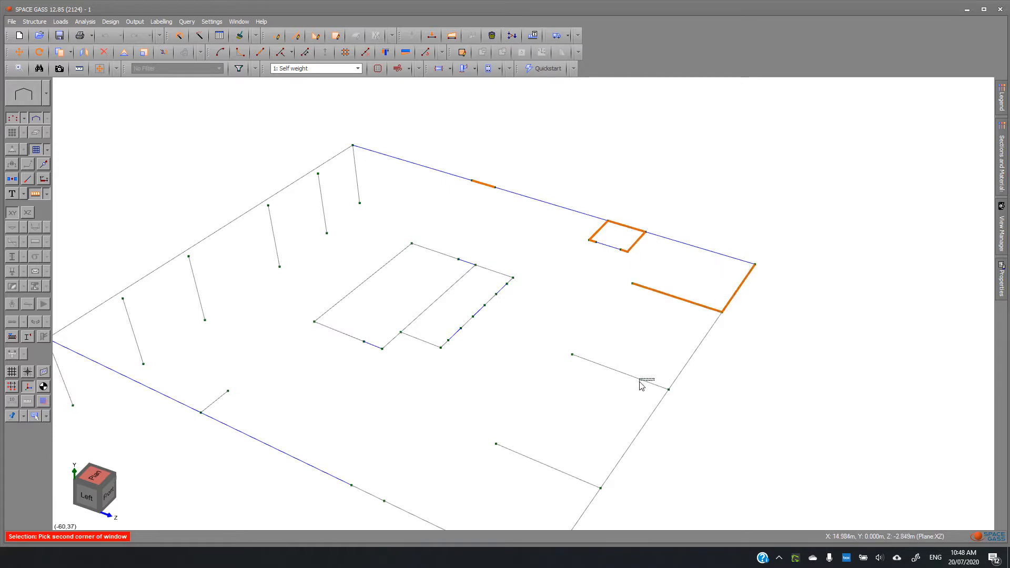
{"action": "left_click", "coordinate": [644, 381]}
{"action": "middle_click_drag", "start_coordinate": [604, 400], "coordinate": [600, 327]}
{"action": "left_click", "coordinate": [574, 363]}
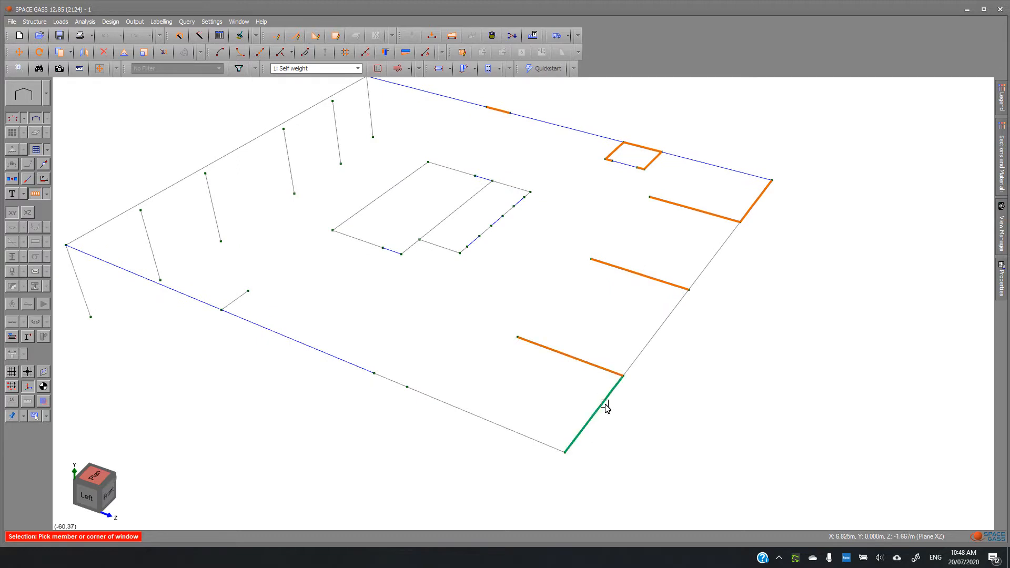
{"action": "left_click", "coordinate": [604, 402]}
{"action": "left_click", "coordinate": [390, 380]}
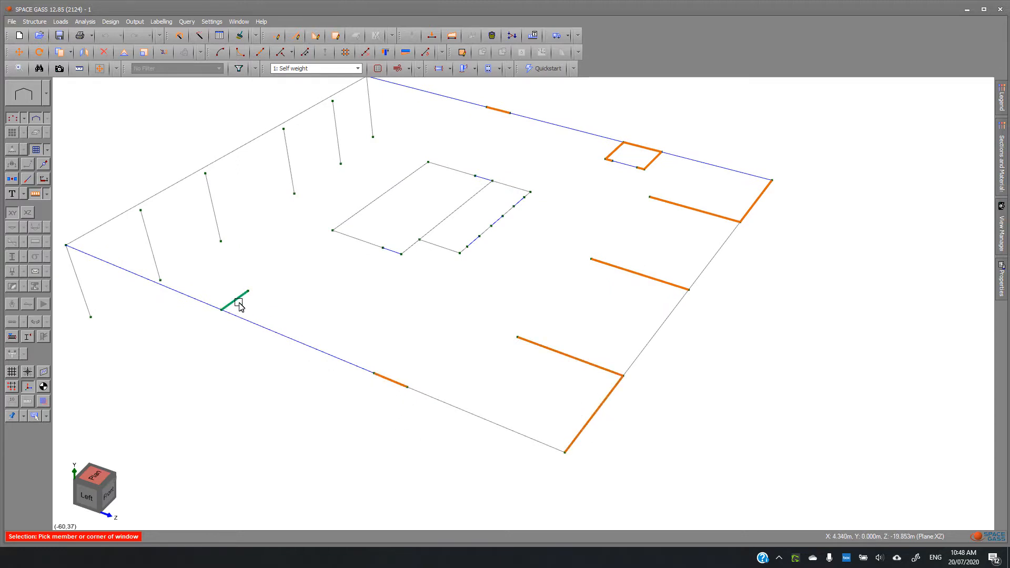
{"action": "left_click", "coordinate": [233, 303]}
Add the central core's wall members to the selection, including the dividing wall and the short piers between the openings.
{"action": "scroll", "coordinate": [438, 263], "scroll_direction": "up", "scroll_amount": 1}
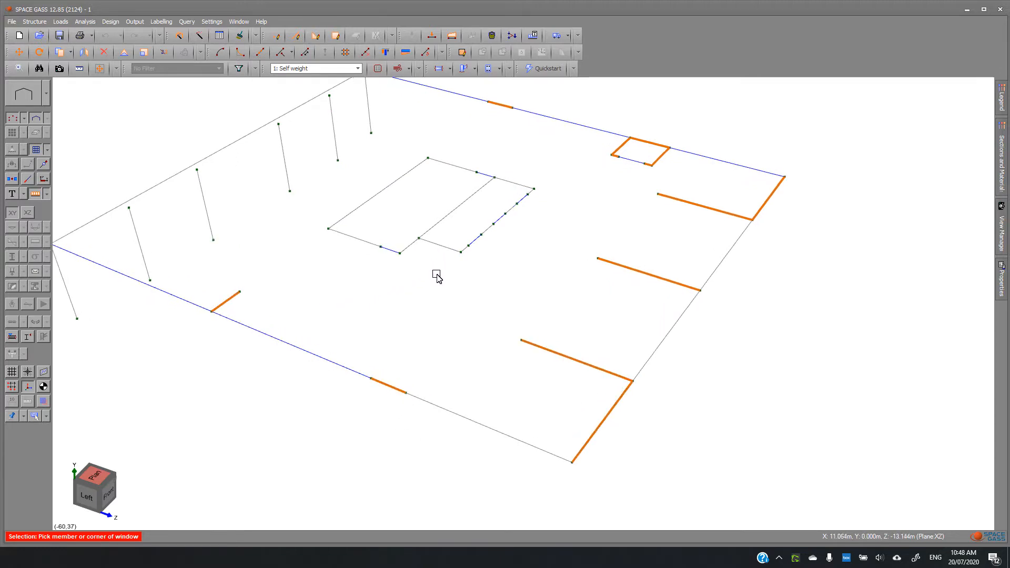
{"action": "left_click", "coordinate": [448, 164]}
{"action": "left_click", "coordinate": [411, 171]}
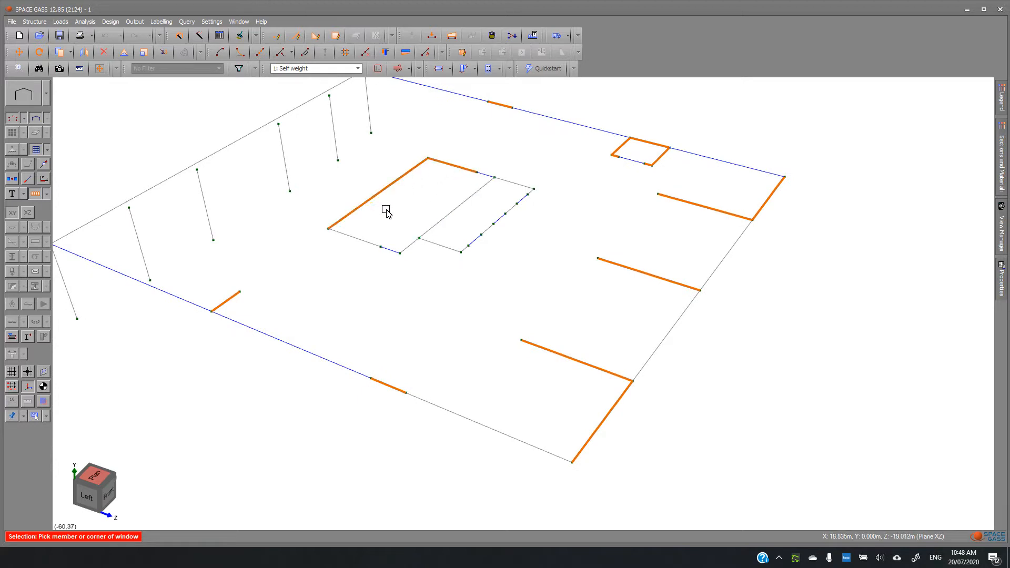
{"action": "left_click", "coordinate": [354, 238]}
{"action": "left_click", "coordinate": [410, 247]}
{"action": "left_click", "coordinate": [425, 241]}
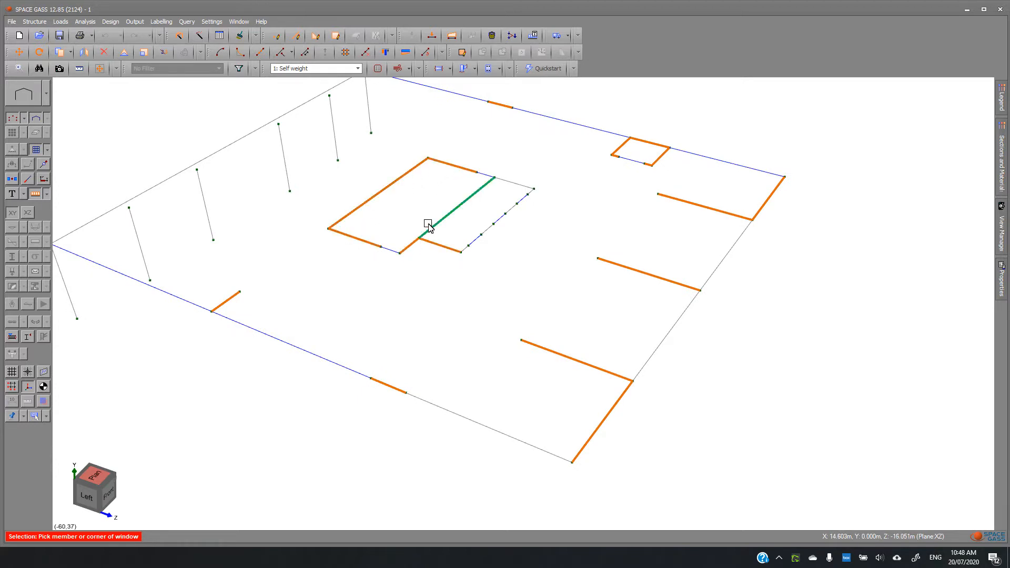
{"action": "left_click", "coordinate": [447, 216]}
{"action": "left_click", "coordinate": [529, 188]}
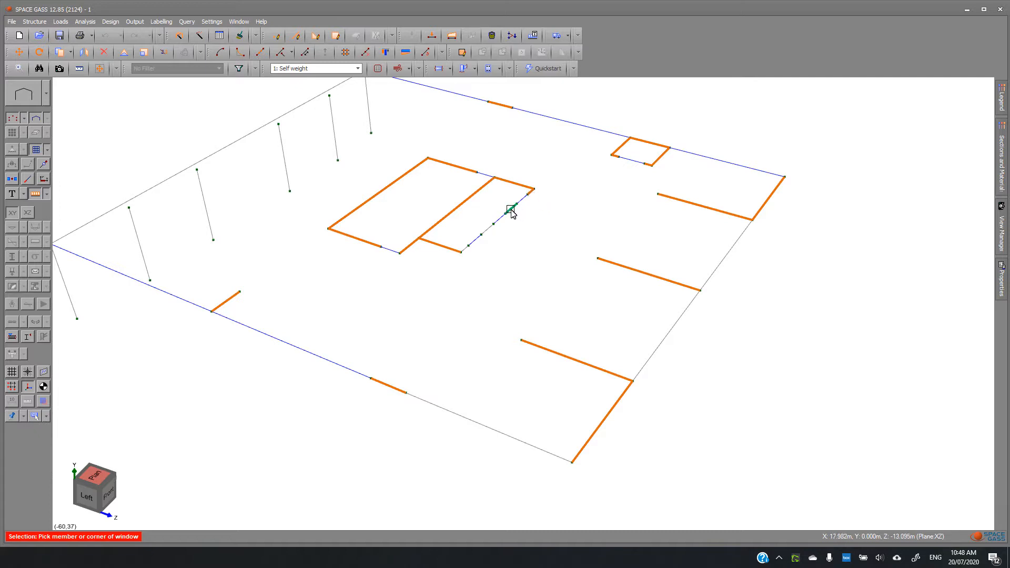
{"action": "left_click", "coordinate": [512, 210]}
Extrude the selected members downward to plates, making 1 copy of 300 mm thick Mindlin plates with source members set to Copy.
{"action": "middle_click_drag", "start_coordinate": [463, 289], "coordinate": [440, 267]}
{"action": "right_click", "coordinate": [153, 150]}
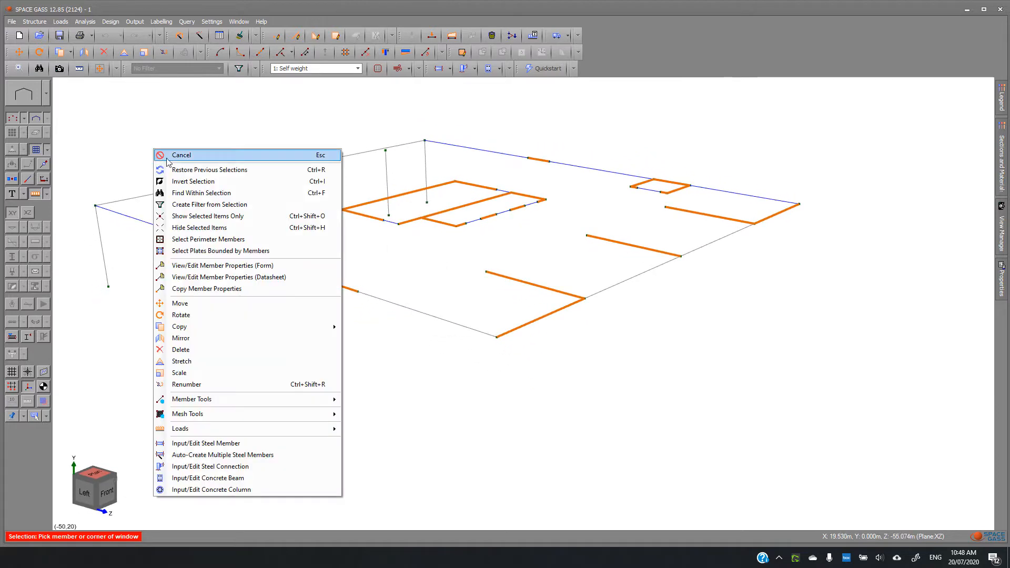
{"action": "mouse_move", "coordinate": [269, 399]}
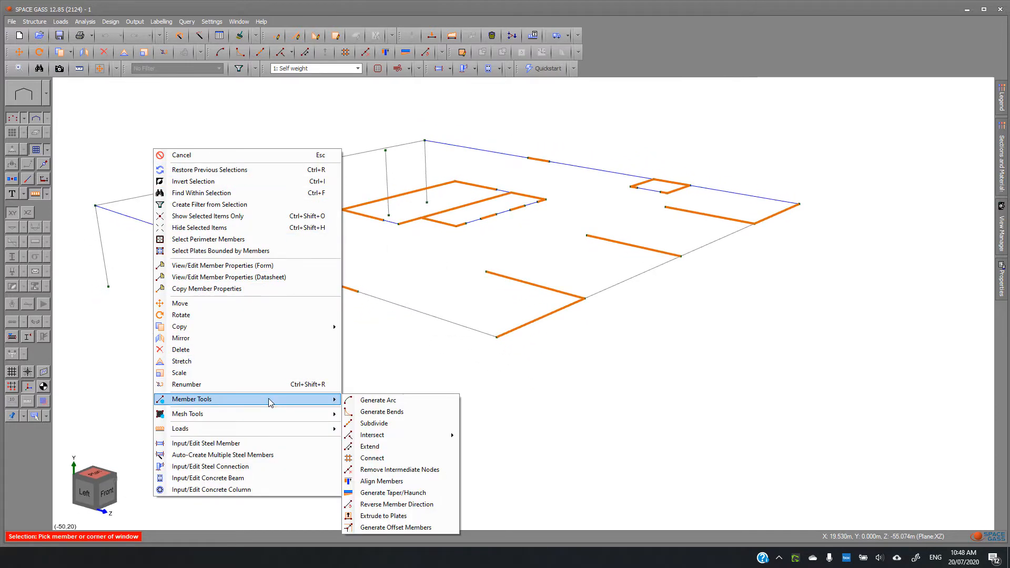
{"action": "left_click", "coordinate": [411, 517]}
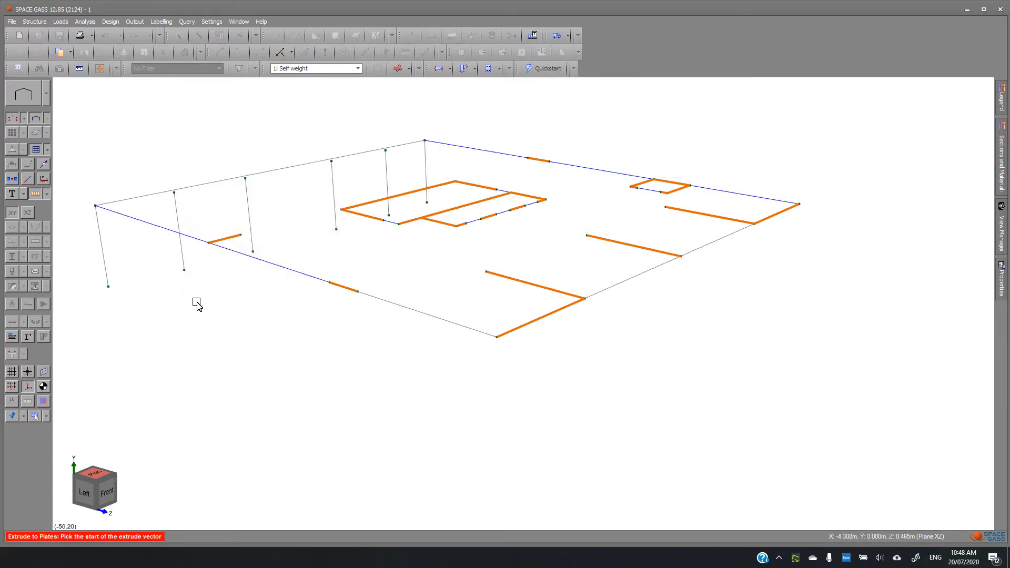
{"action": "left_click", "coordinate": [142, 259]}
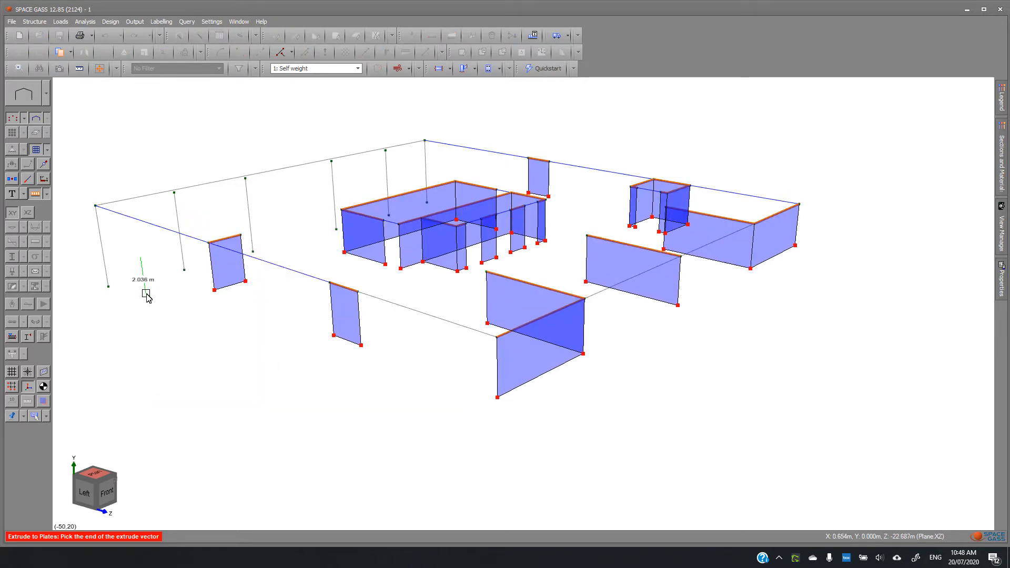
{"action": "left_click", "coordinate": [146, 294]}
{"action": "key", "text": "Return"}
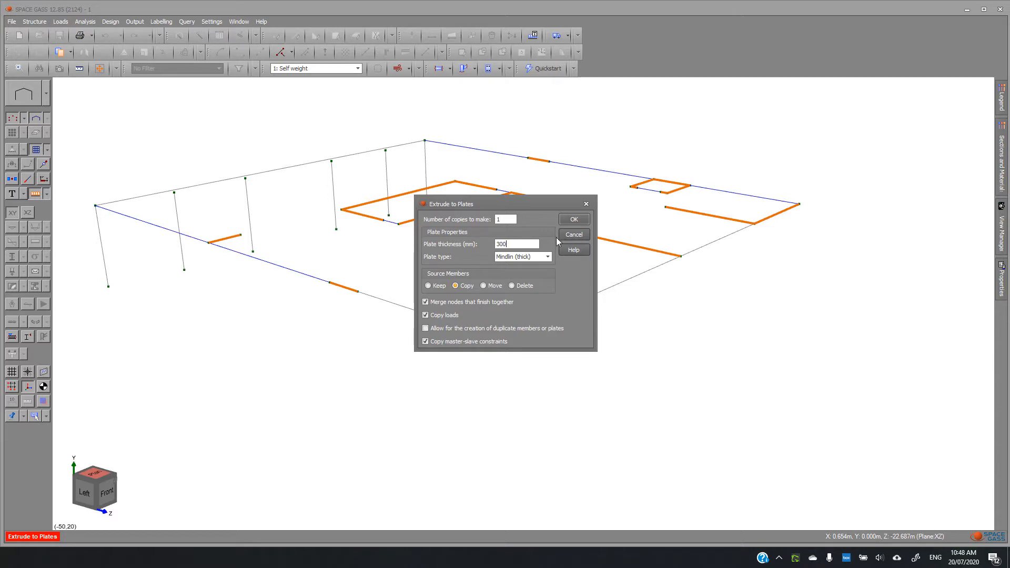
{"action": "left_click", "coordinate": [573, 220]}
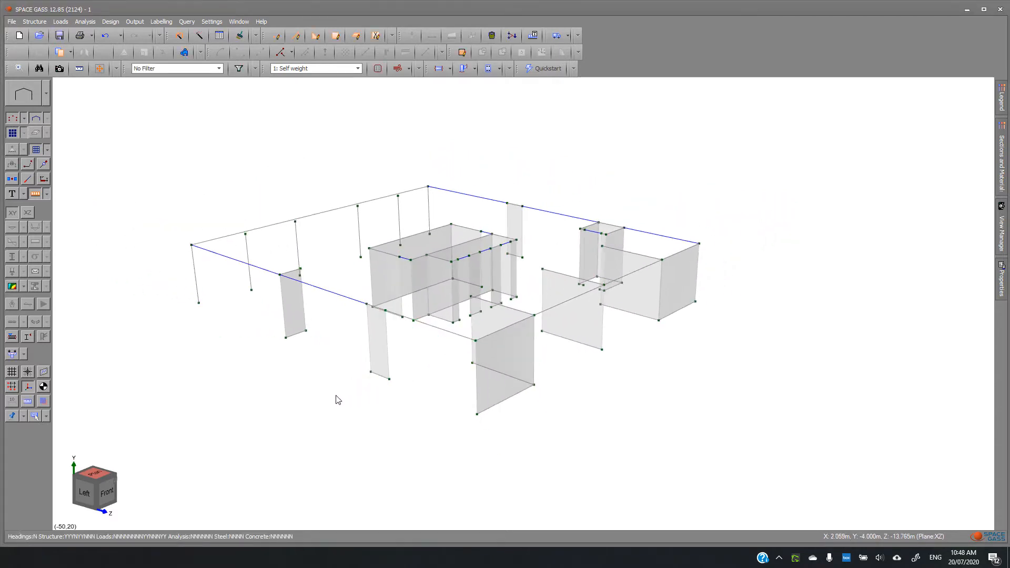
Switch the model display from wireframe to rendered.
{"action": "mouse_move", "coordinate": [334, 399]}
{"action": "middle_mouse_down"}
{"action": "mouse_move", "coordinate": [439, 463]}
{"action": "mouse_move", "coordinate": [428, 474]}
{"action": "mouse_move", "coordinate": [392, 415]}
{"action": "mouse_move", "coordinate": [353, 403]}
{"action": "middle_mouse_up"}
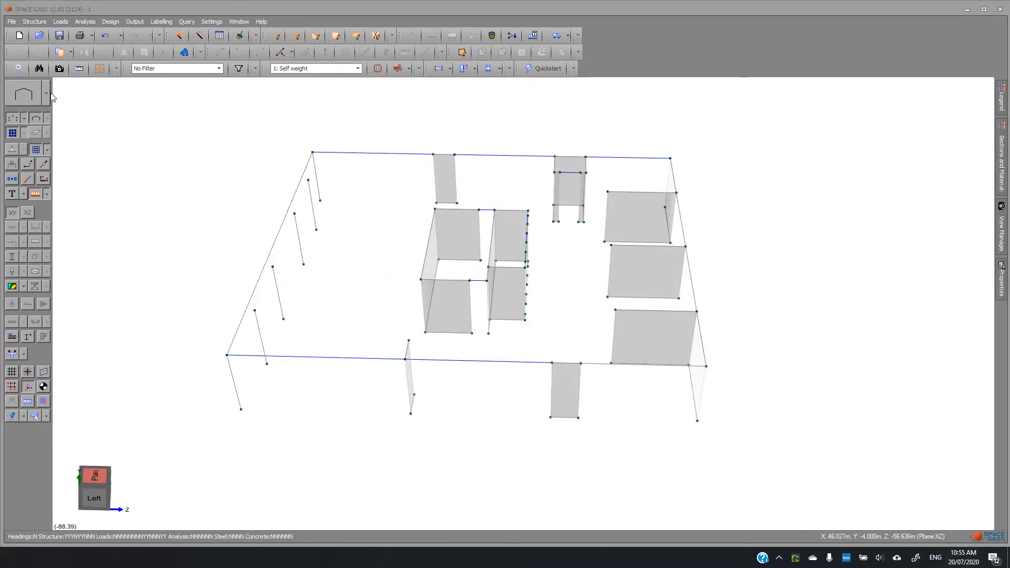
{"action": "left_click", "coordinate": [47, 93]}
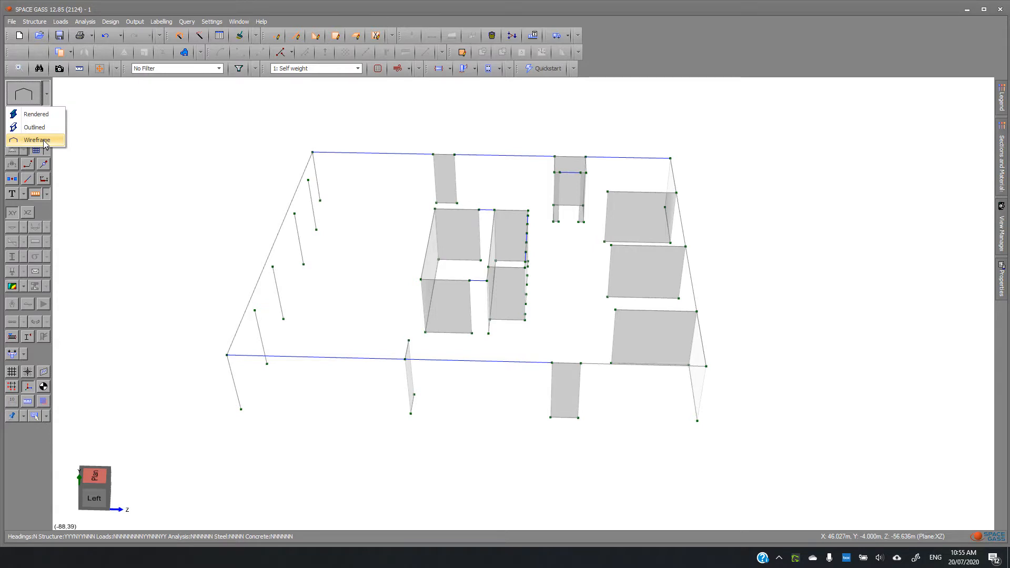
{"action": "left_click", "coordinate": [43, 114]}
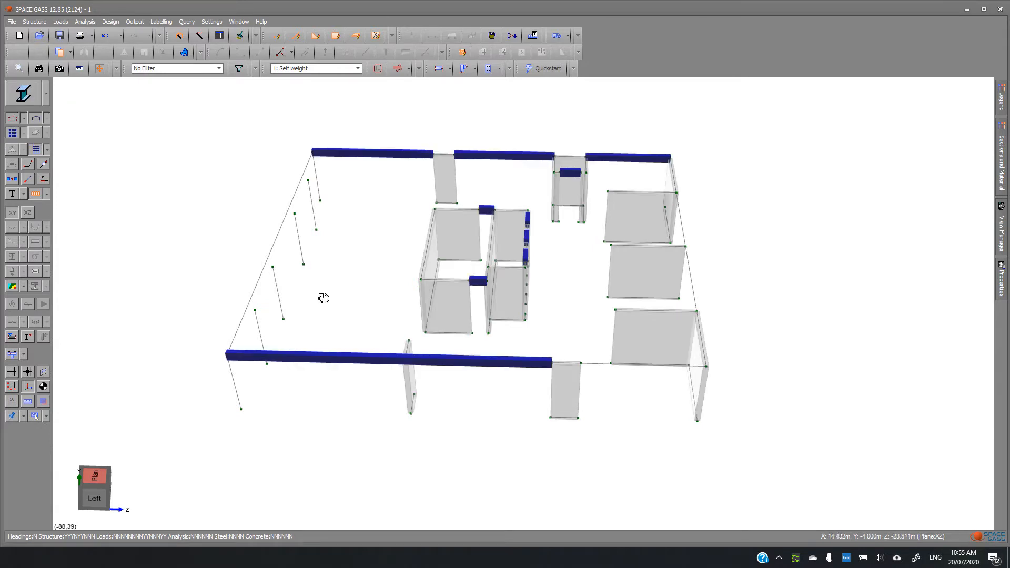
{"action": "mouse_move", "coordinate": [324, 298]}
{"action": "middle_mouse_down"}
{"action": "mouse_move", "coordinate": [316, 289]}
{"action": "mouse_move", "coordinate": [313, 302]}
{"action": "middle_mouse_up"}
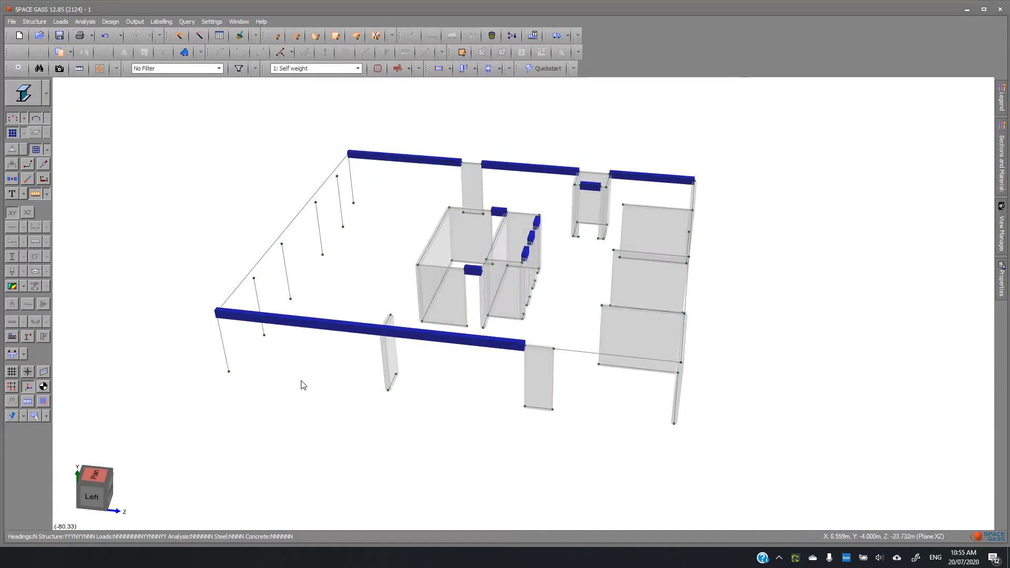
Examine the properties of the near edge's corner beam and its rectangular section in Shape Builder, leaving the section unedited.
{"action": "left_click", "coordinate": [310, 329]}
{"action": "right_click", "coordinate": [311, 330]}
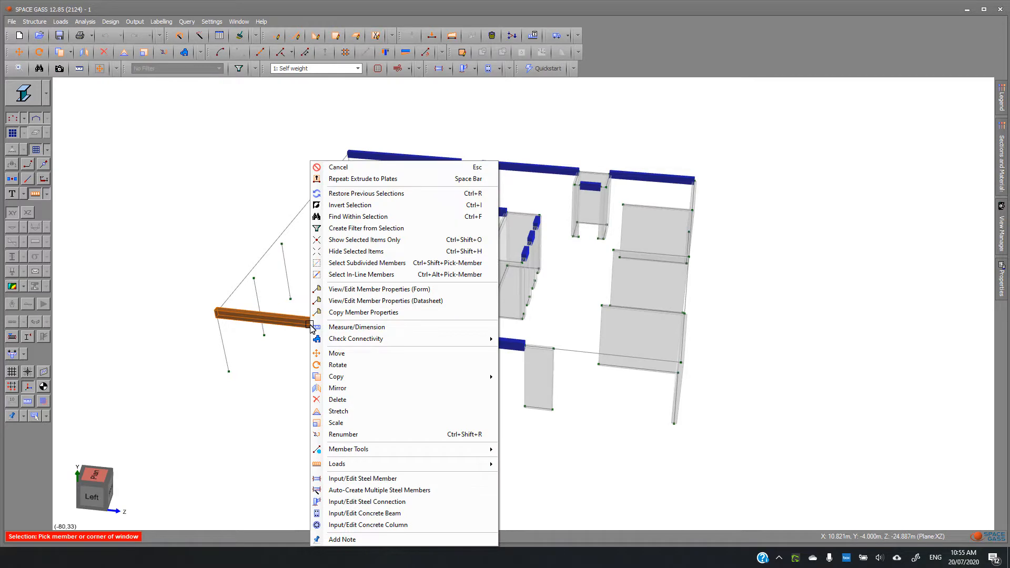
{"action": "left_click", "coordinate": [489, 290]}
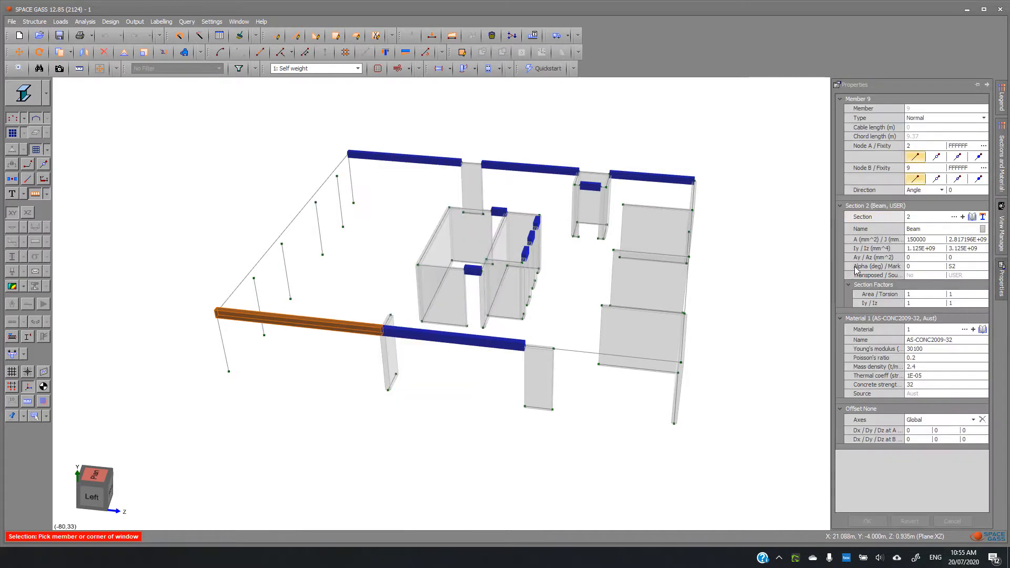
{"action": "left_click", "coordinate": [983, 217]}
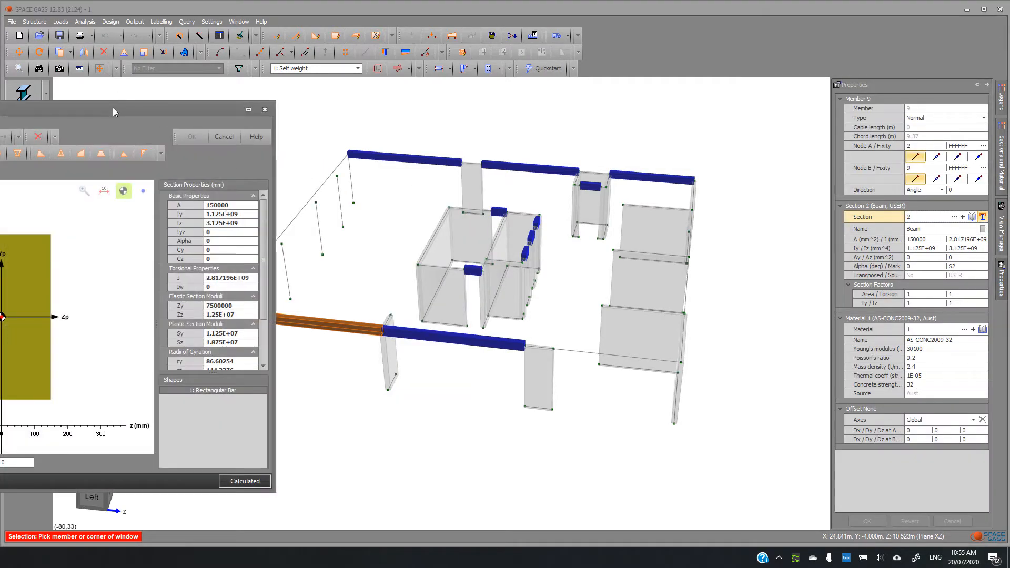
{"action": "left_click_drag", "start_coordinate": [113, 108], "coordinate": [490, 108]}
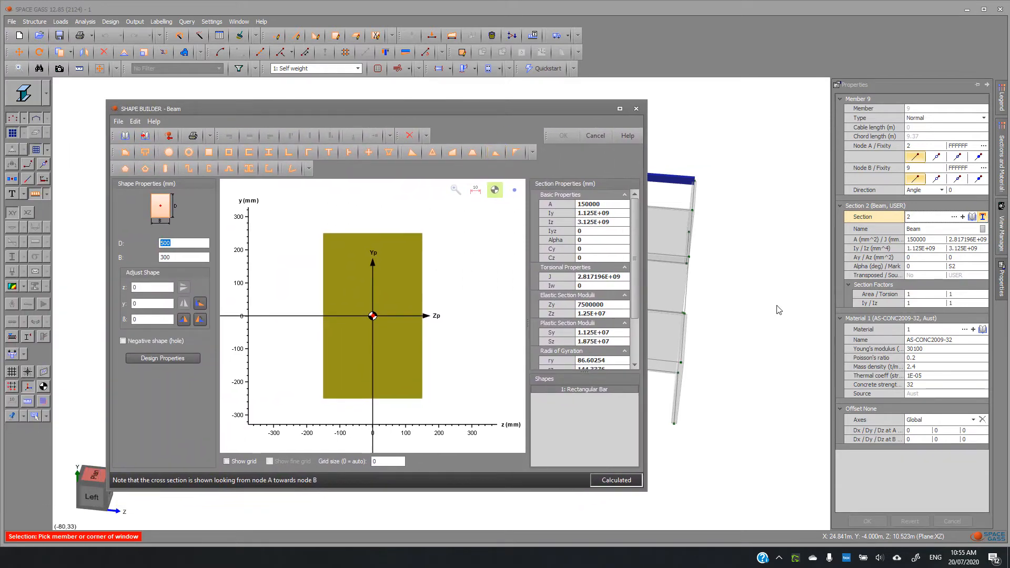
{"action": "left_click", "coordinate": [595, 136]}
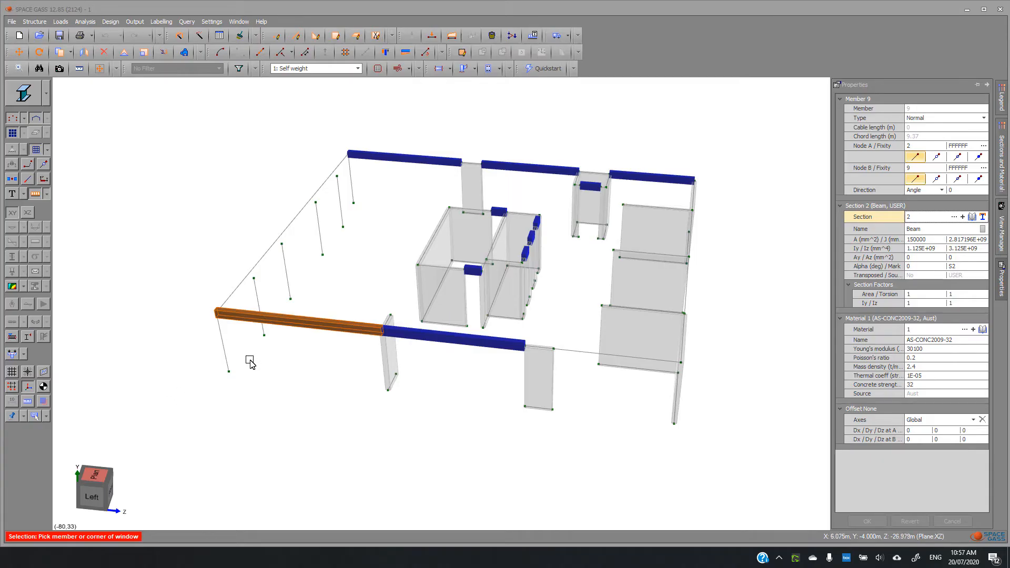
{"action": "middle_click_drag", "start_coordinate": [266, 343], "coordinate": [321, 396]}
{"action": "key", "text": "Escape"}
Select the six unassigned columns along the floor's open edge and open their member properties form.
{"action": "left_click", "coordinate": [274, 391]}
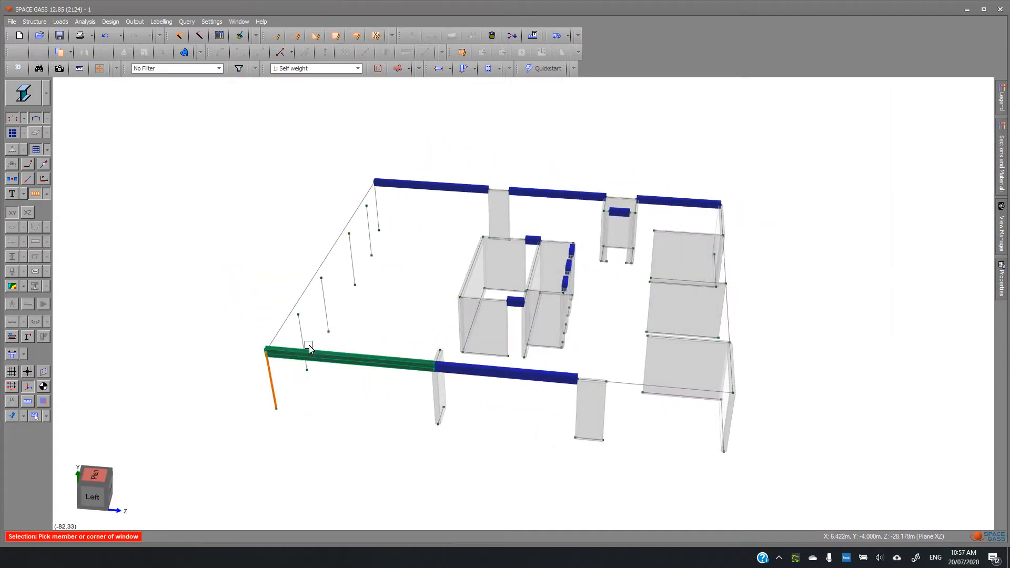
{"action": "left_click", "coordinate": [305, 348]}
{"action": "left_click", "coordinate": [325, 304]}
{"action": "left_click", "coordinate": [351, 260]}
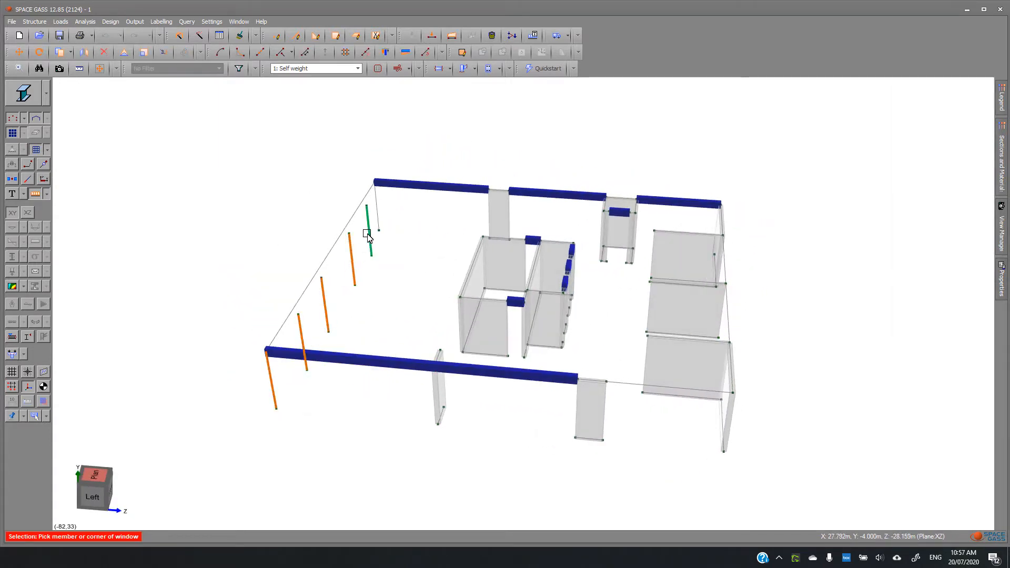
{"action": "left_click", "coordinate": [369, 230]}
{"action": "right_click", "coordinate": [376, 214]}
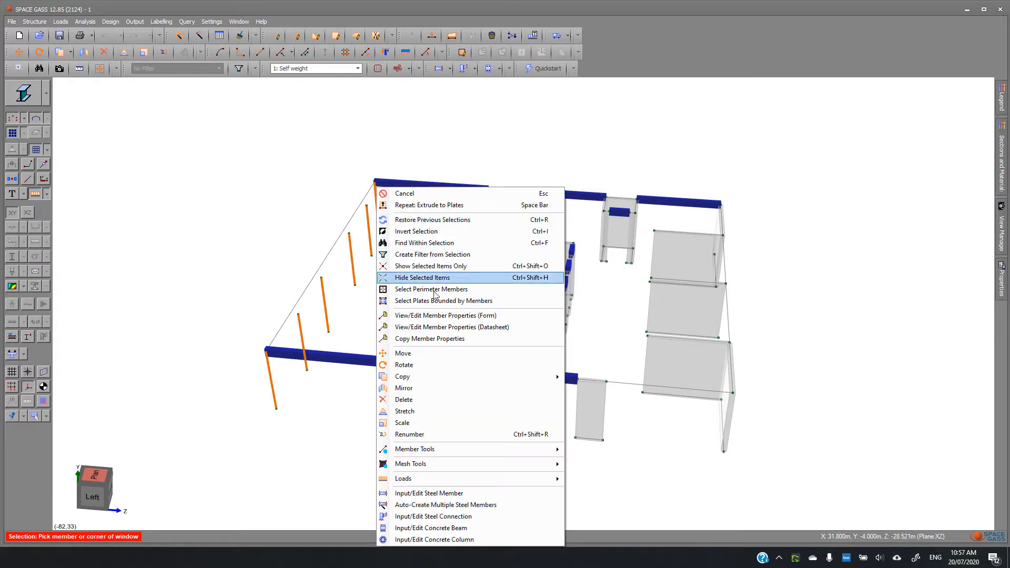
{"action": "left_click", "coordinate": [449, 316]}
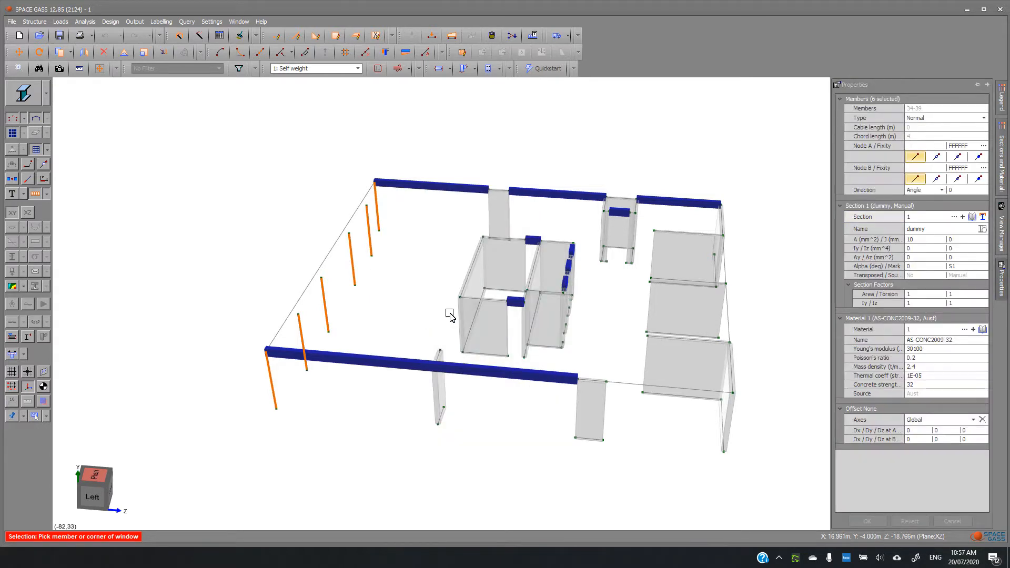
Assign section 3 (Column) to the six selected columns, viewing its shape in Shape Builder without editing it.
{"action": "left_click", "coordinate": [928, 217]}
{"action": "type", "text": "2"}
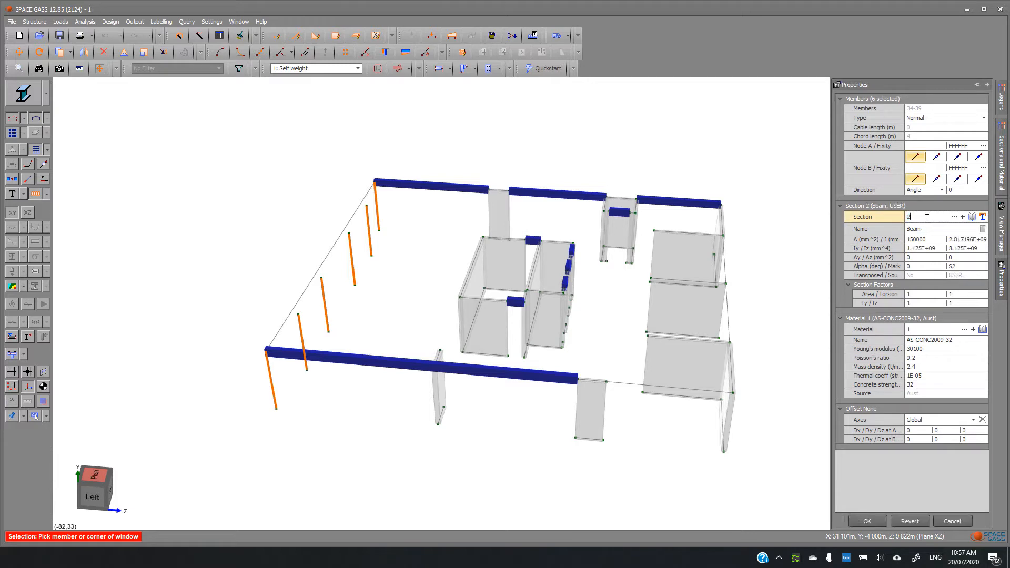
{"action": "key", "text": "BackSpace"}
{"action": "type", "text": "3"}
{"action": "left_click", "coordinate": [983, 217]}
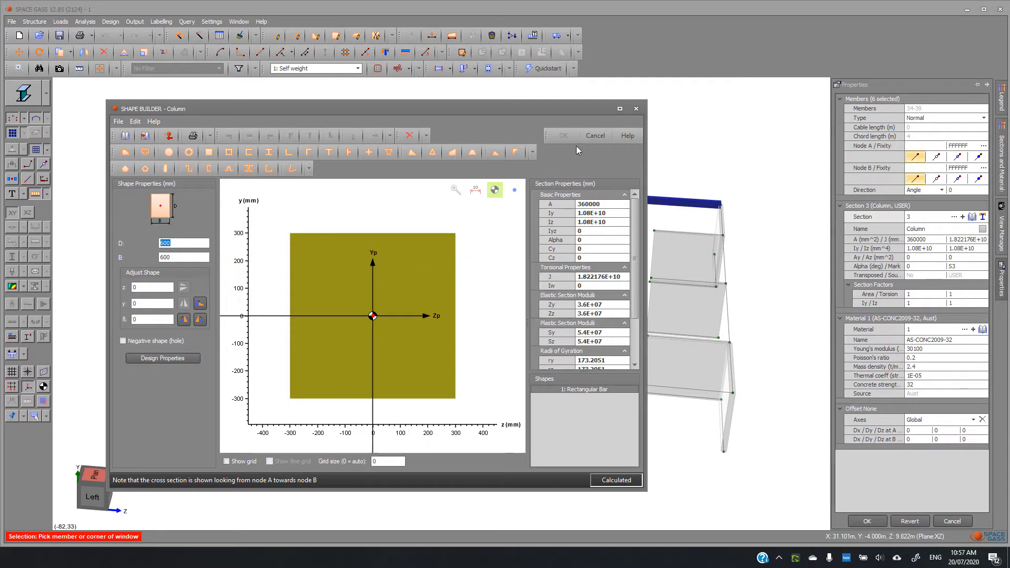
{"action": "left_click", "coordinate": [595, 136]}
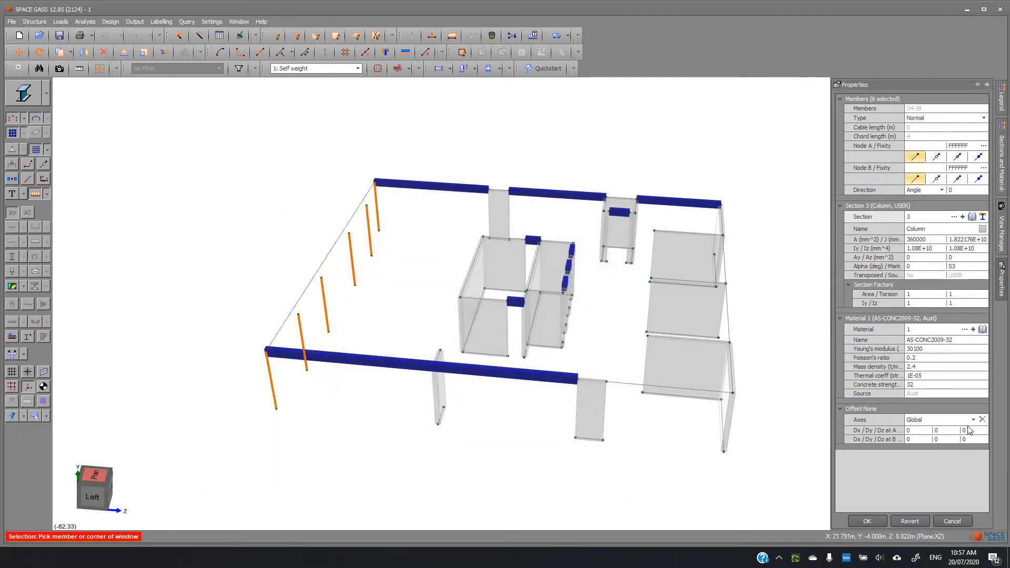
{"action": "left_click", "coordinate": [866, 521]}
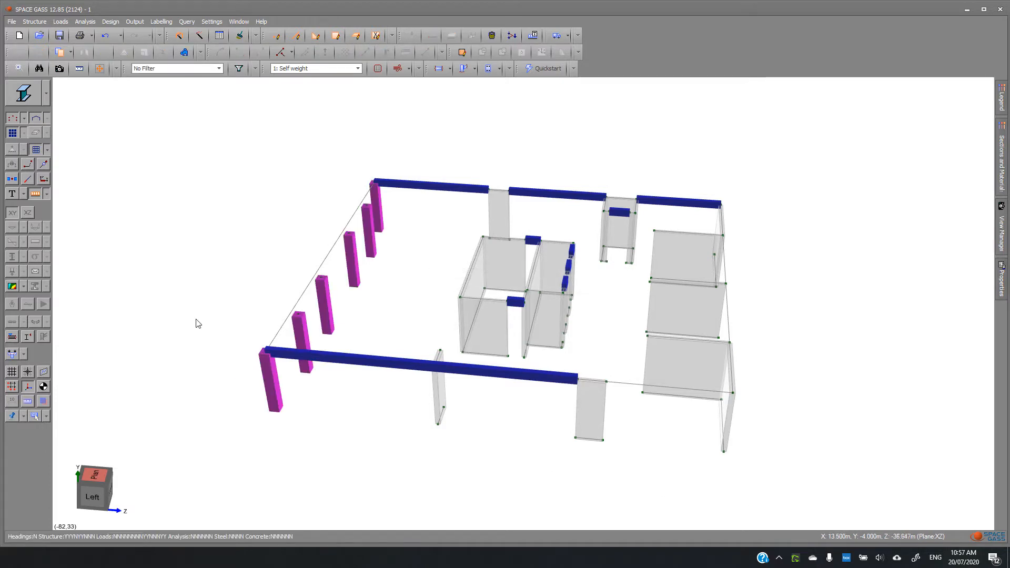
Window-select all the wall plates across the whole storey.
{"action": "mouse_move", "coordinate": [347, 427]}
{"action": "middle_mouse_down"}
{"action": "mouse_move", "coordinate": [321, 395]}
{"action": "mouse_move", "coordinate": [339, 417]}
{"action": "middle_mouse_up"}
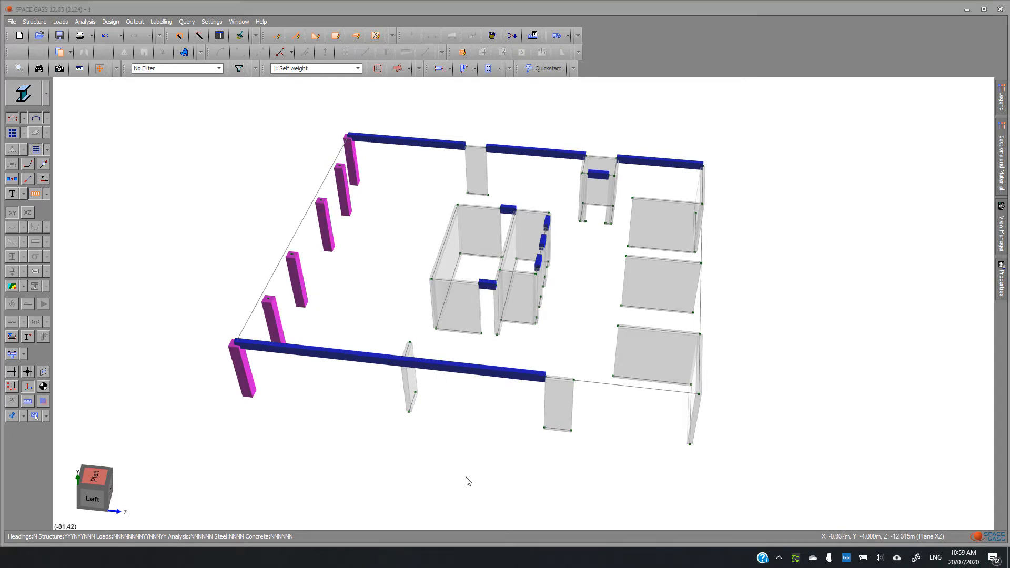
{"action": "middle_click_drag", "start_coordinate": [466, 481], "coordinate": [480, 444], "text": "shift"}
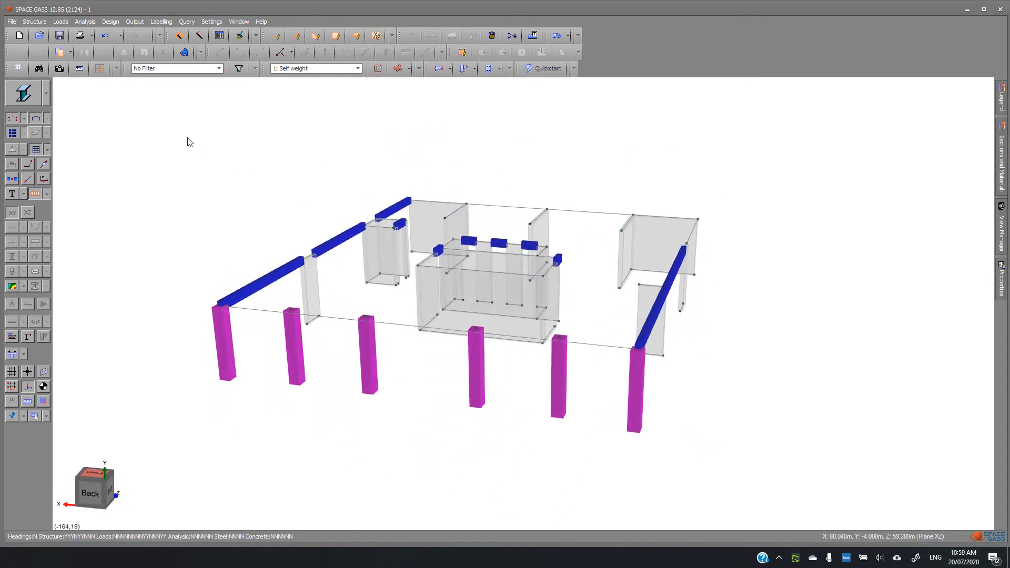
{"action": "left_click", "coordinate": [168, 125]}
{"action": "left_click", "coordinate": [769, 477]}
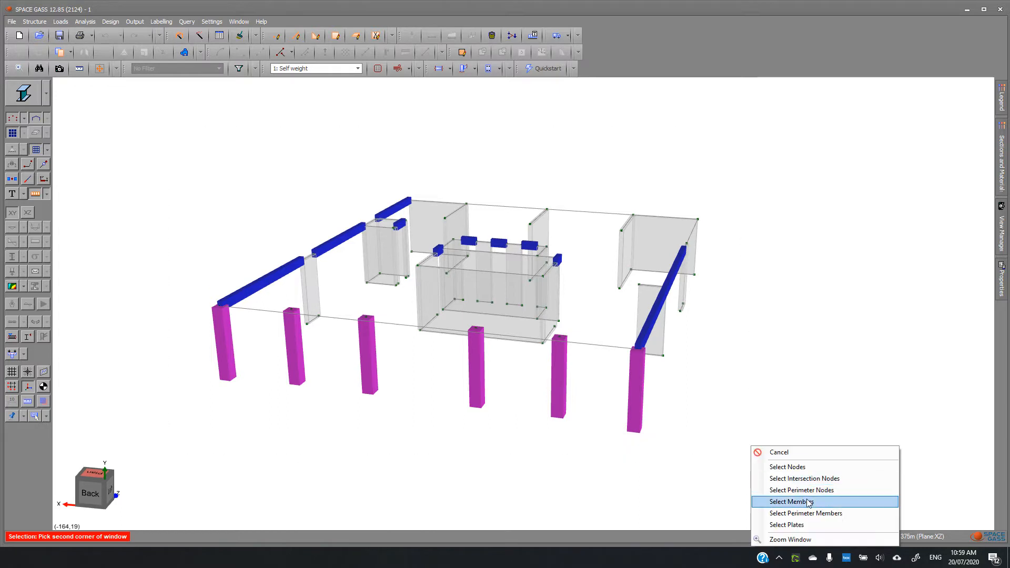
{"action": "left_click", "coordinate": [804, 526]}
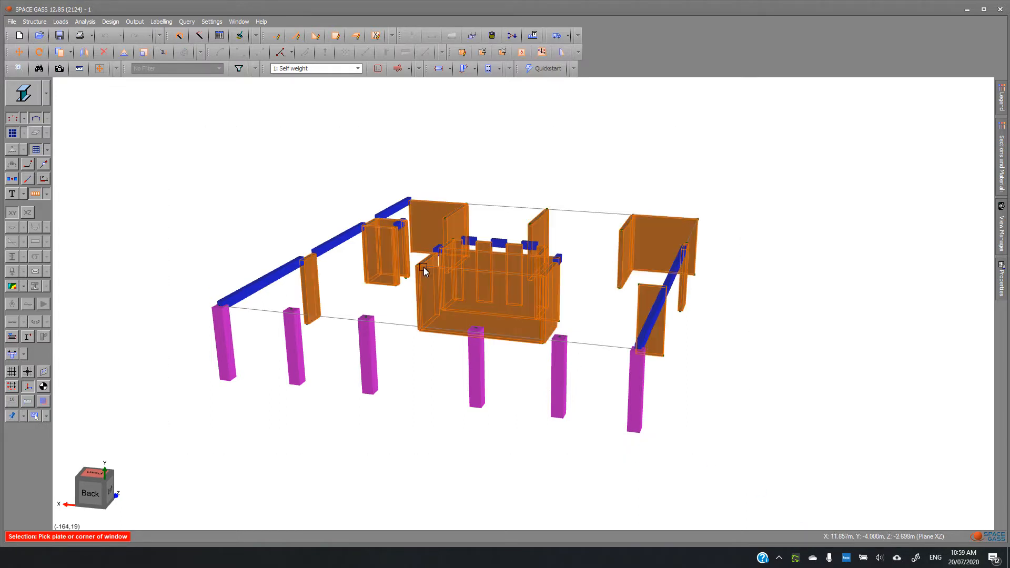
Mesh the selected wall plates with Mesh Plates (Basic) into parts no smaller than 0.5 m using Method 1, splitting edge members and merging nodes.
{"action": "right_click", "coordinate": [196, 140]}
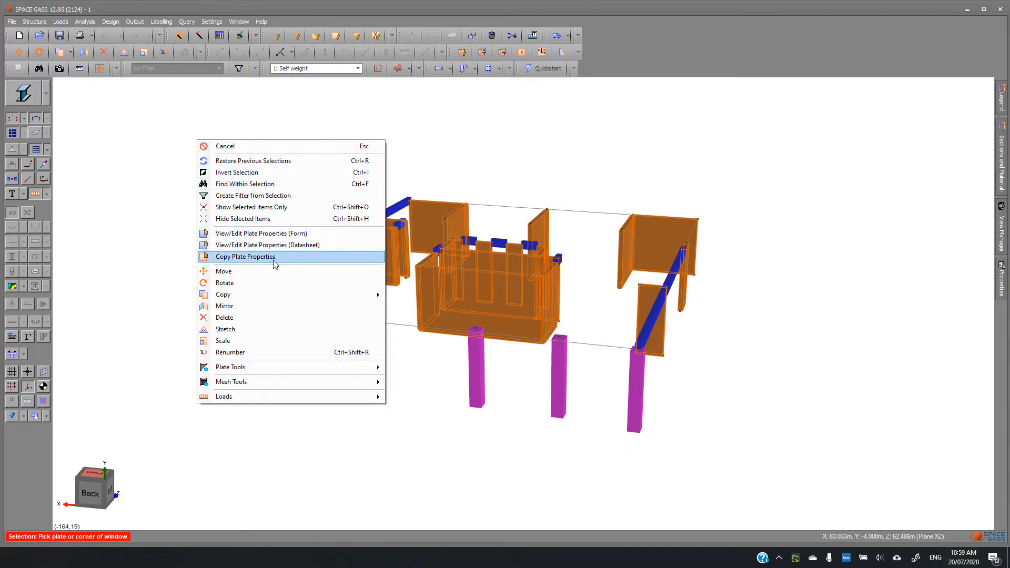
{"action": "mouse_move", "coordinate": [306, 383]}
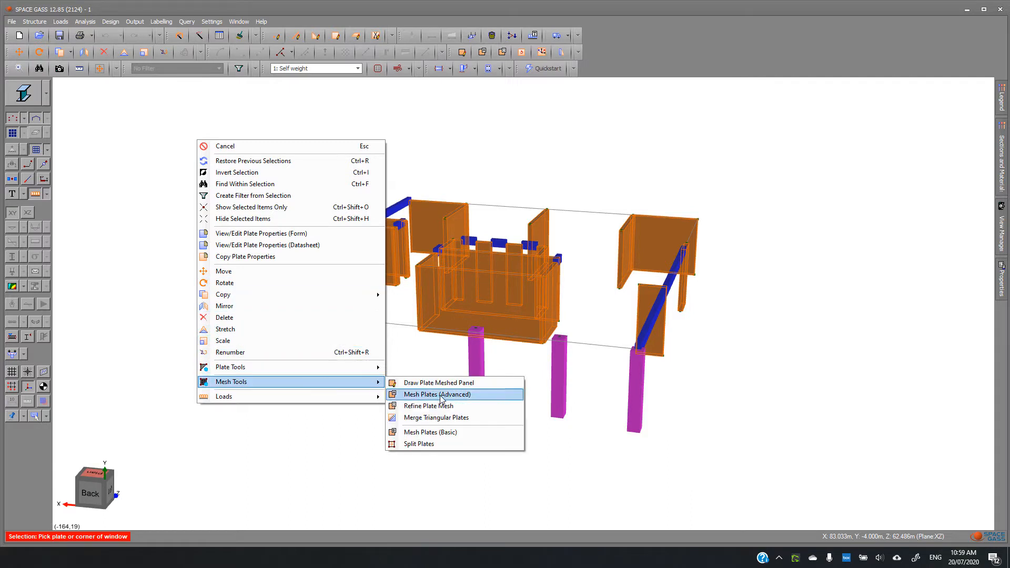
{"action": "left_click", "coordinate": [429, 432]}
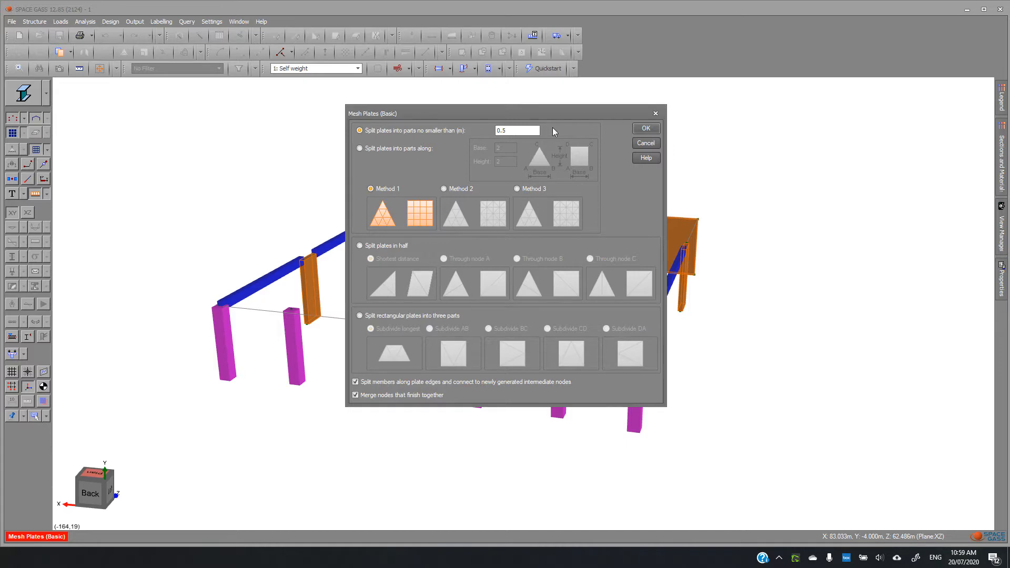
{"action": "left_click", "coordinate": [645, 127]}
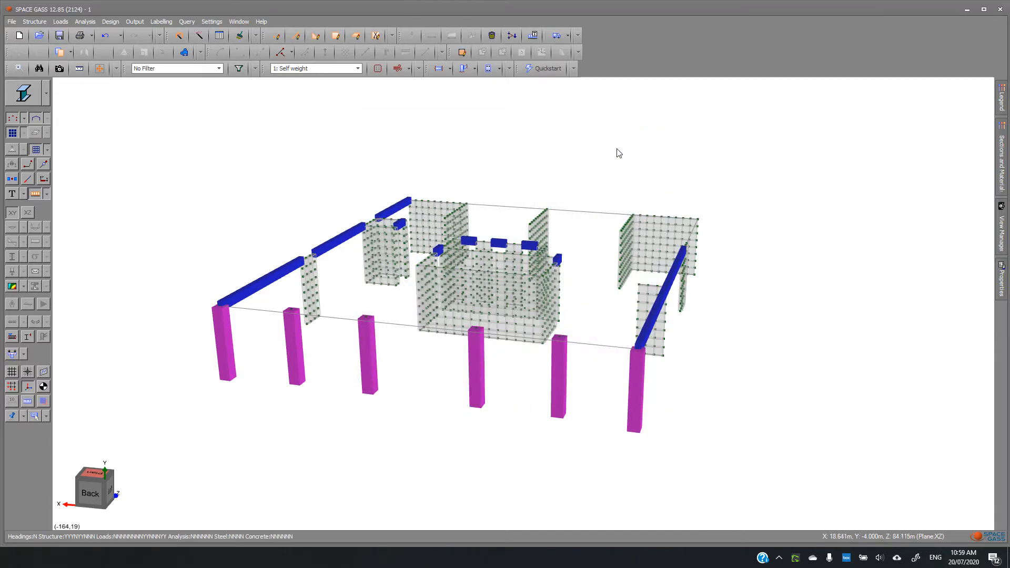
Adjust the transparency settings so that the plates display fully opaque.
{"action": "mouse_move", "coordinate": [141, 176]}
{"action": "middle_mouse_down"}
{"action": "mouse_move", "coordinate": [157, 197]}
{"action": "mouse_move", "coordinate": [129, 175]}
{"action": "middle_mouse_up"}
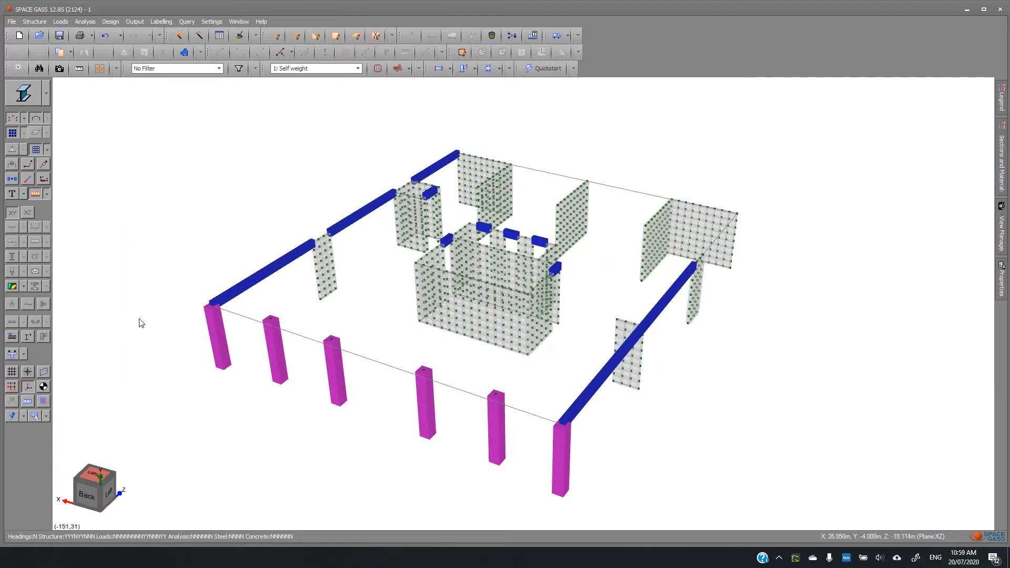
{"action": "left_click", "coordinate": [43, 401]}
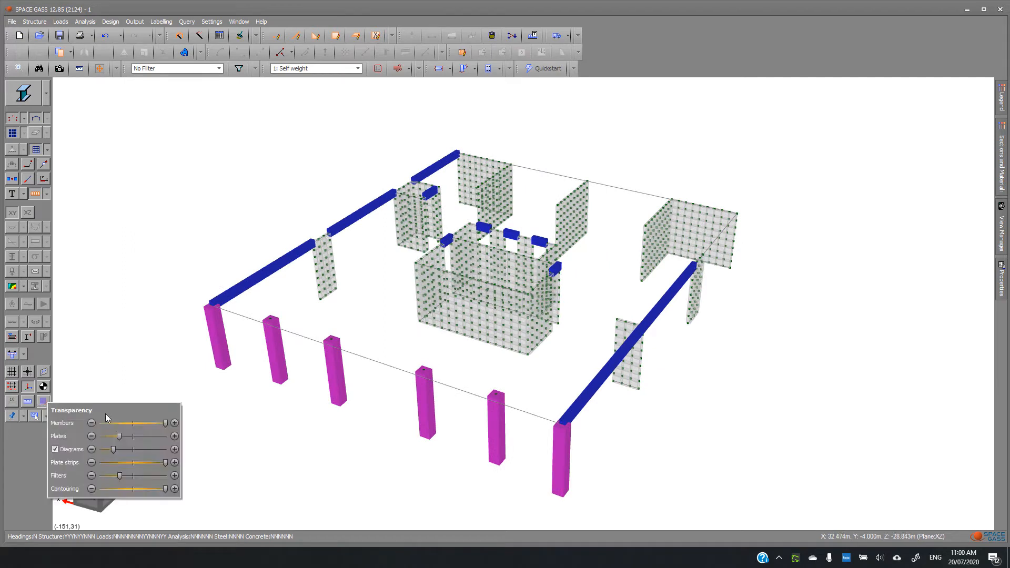
{"action": "left_click_drag", "start_coordinate": [121, 438], "coordinate": [179, 445]}
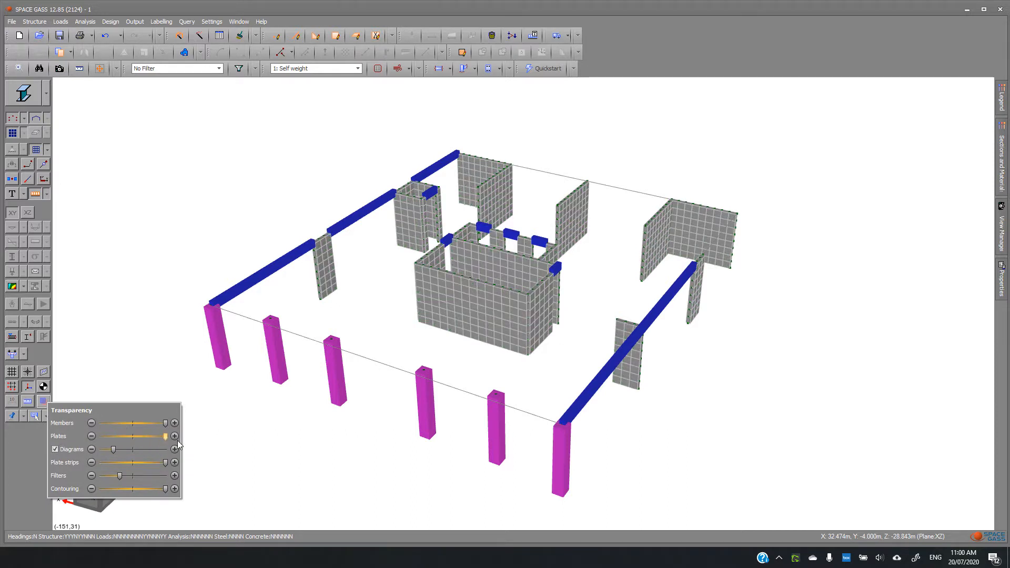
{"action": "mouse_move", "coordinate": [165, 437]}
{"action": "left_mouse_down"}
{"action": "mouse_move", "coordinate": [98, 446]}
{"action": "mouse_move", "coordinate": [175, 441]}
{"action": "left_mouse_up"}
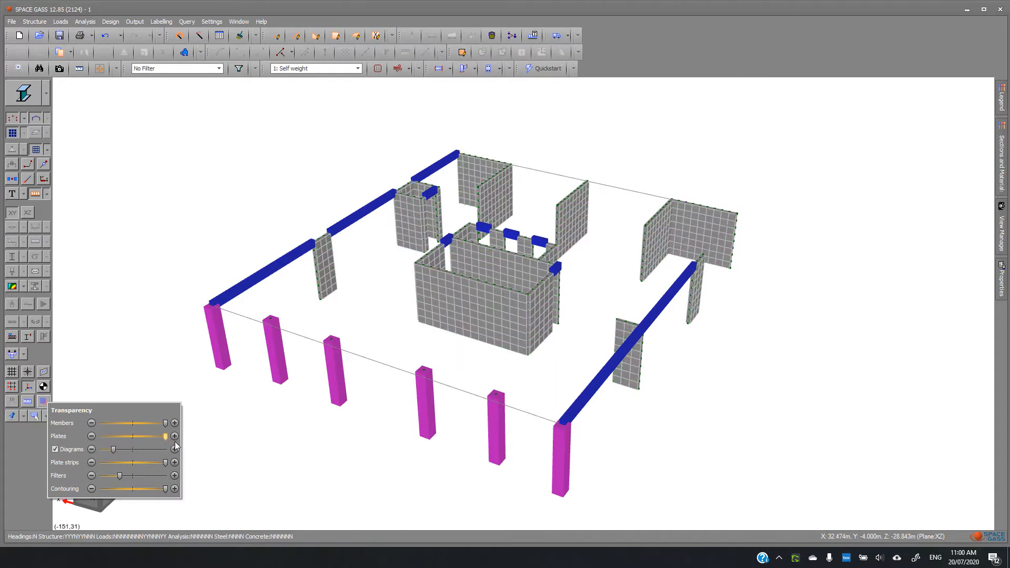
{"action": "left_click", "coordinate": [310, 427]}
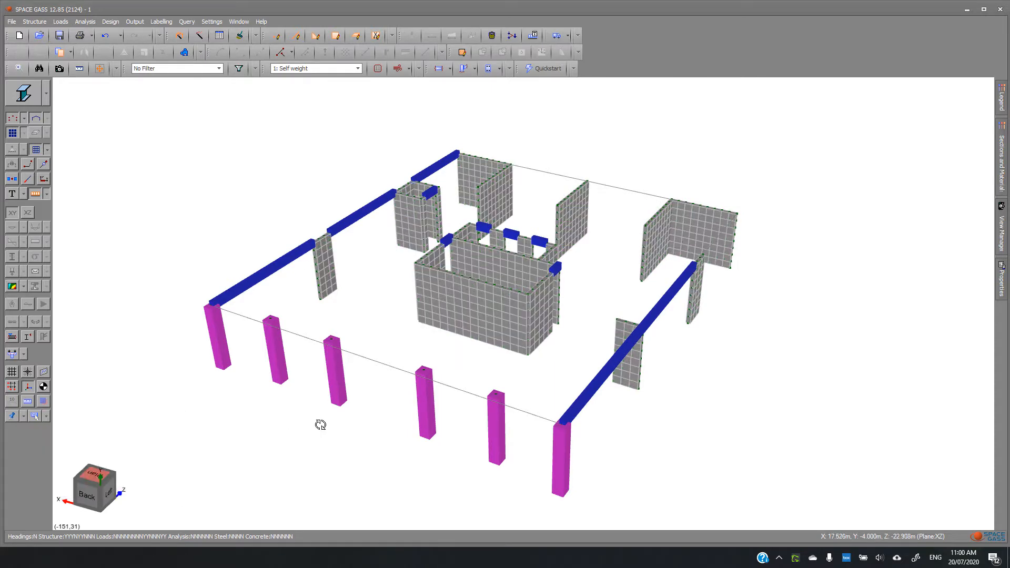
Window-select all the floor-level members from a near-horizontal back view, leaving out the columns.
{"action": "left_click_drag", "start_coordinate": [320, 425], "coordinate": [338, 405]}
{"action": "middle_click_drag", "start_coordinate": [281, 410], "coordinate": [256, 423]}
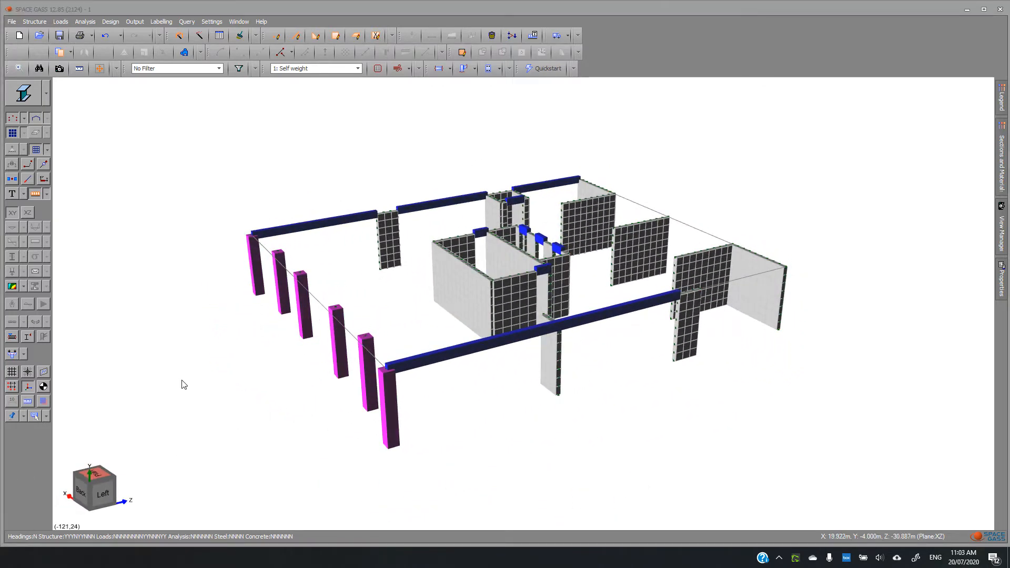
{"action": "middle_click_drag", "start_coordinate": [214, 389], "coordinate": [280, 364]}
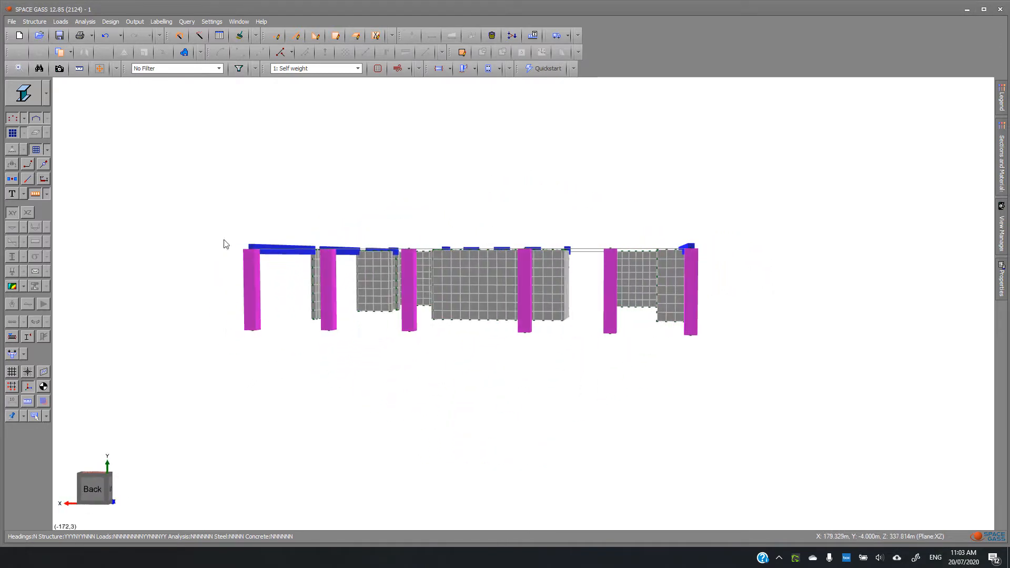
{"action": "left_click", "coordinate": [194, 179]}
{"action": "right_click", "coordinate": [736, 267]}
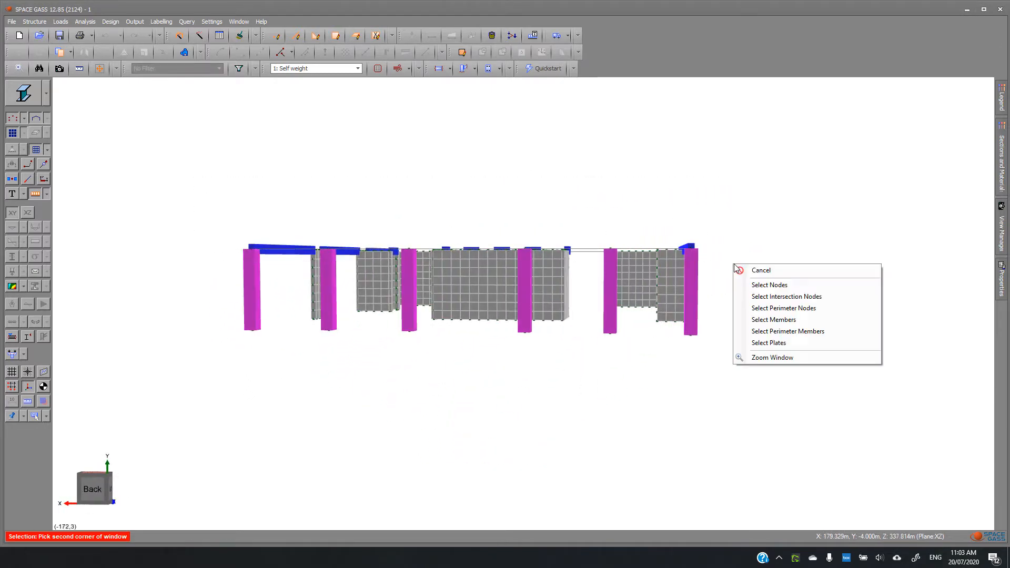
{"action": "left_click", "coordinate": [801, 319]}
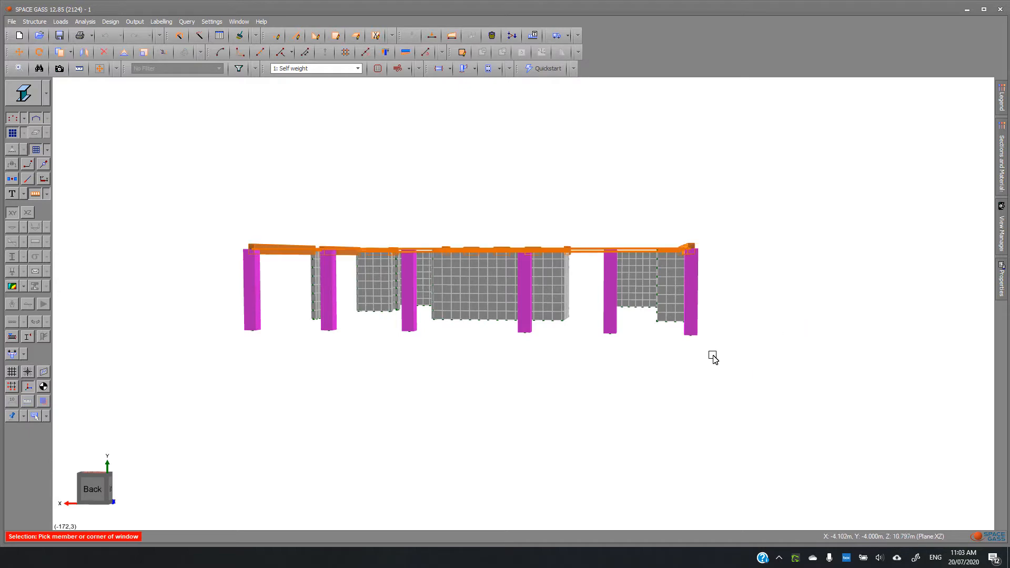
Generate a floor slab plate mesh from the selected members with 0.75 m mesh size, 210 mm thick Mindlin plates and AS-CONC2009-32 material.
{"action": "middle_click_drag", "start_coordinate": [713, 357], "coordinate": [547, 471]}
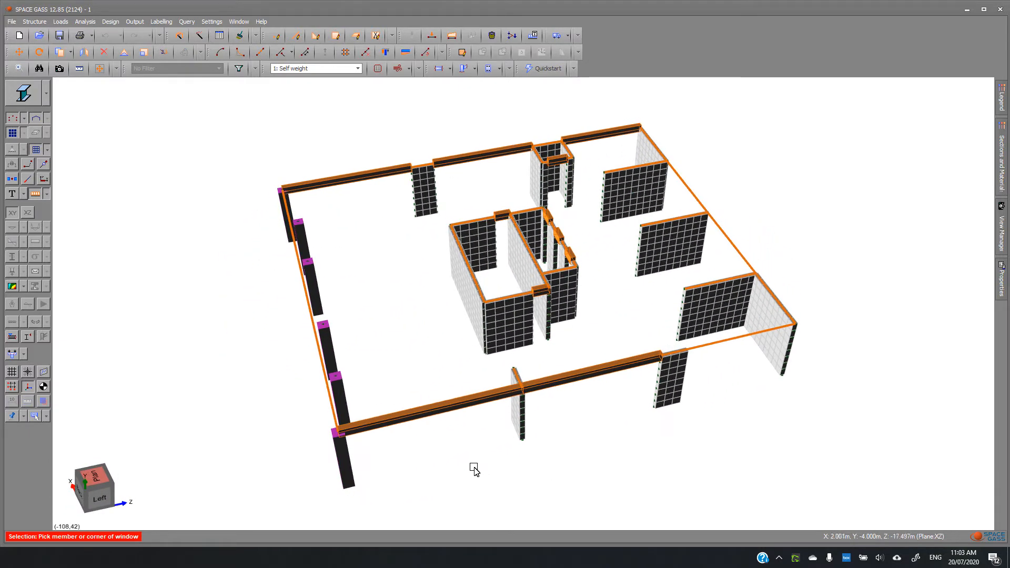
{"action": "right_click", "coordinate": [202, 124]}
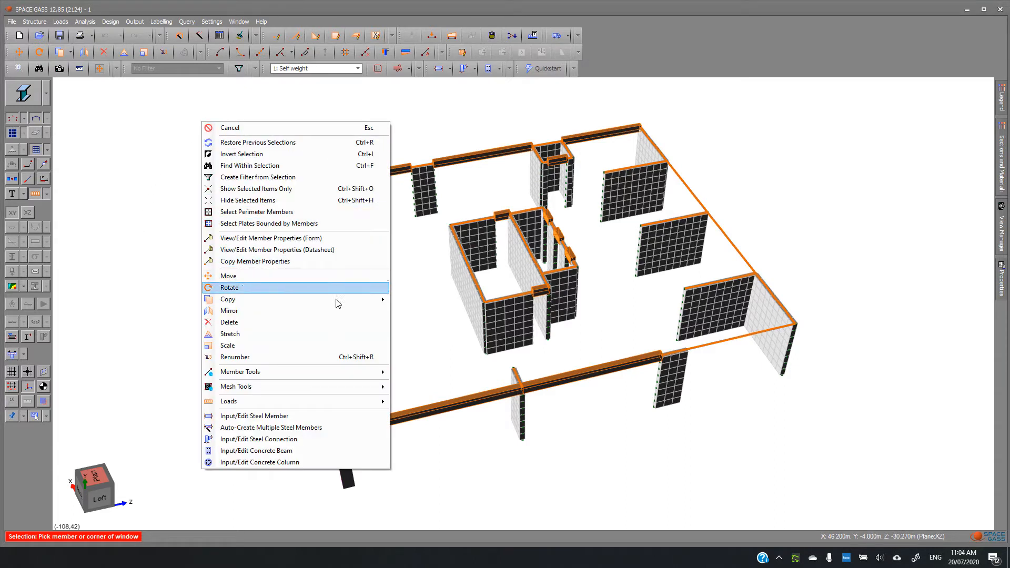
{"action": "mouse_move", "coordinate": [348, 391]}
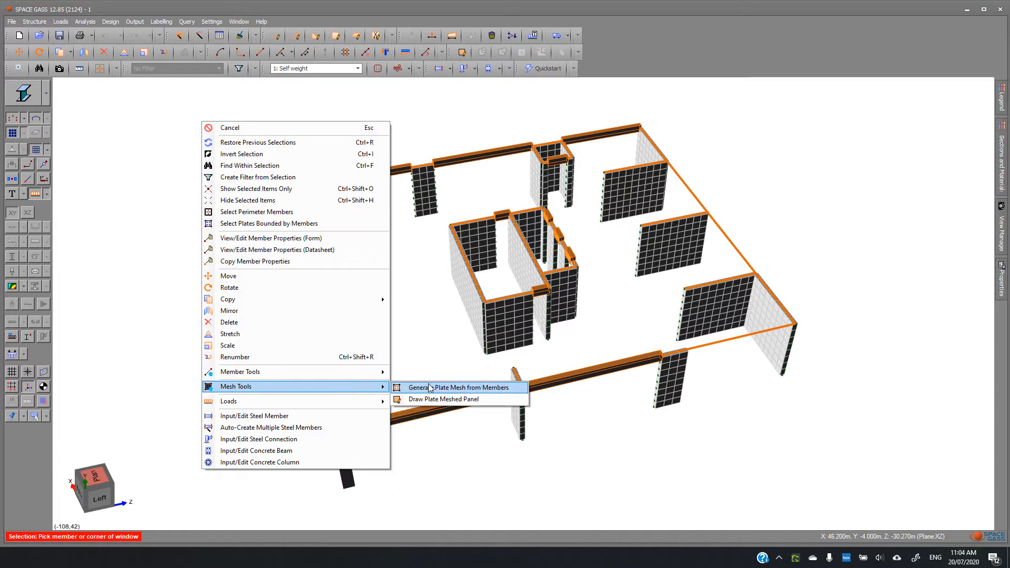
{"action": "left_click", "coordinate": [518, 391]}
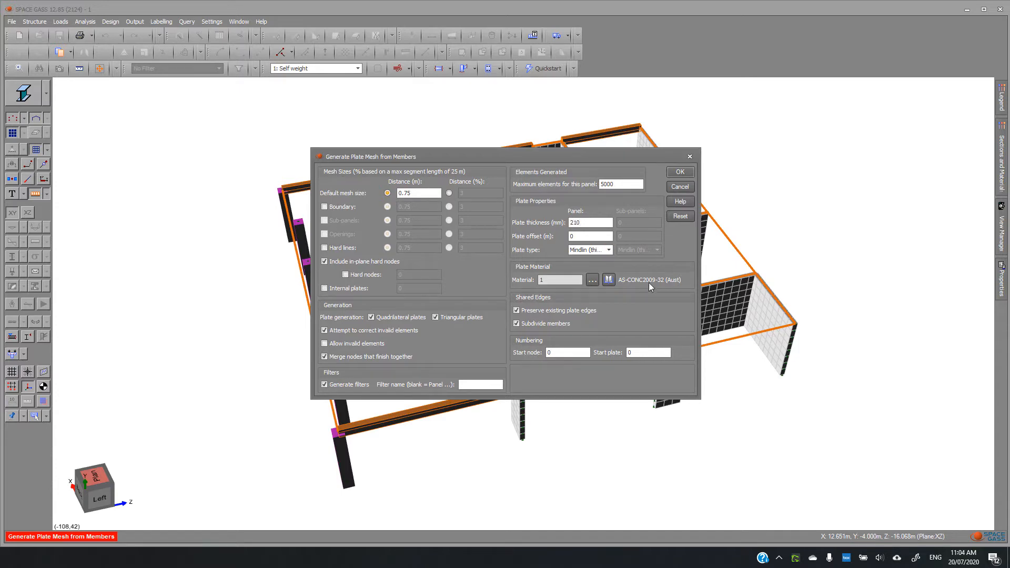
{"action": "left_click", "coordinate": [681, 172]}
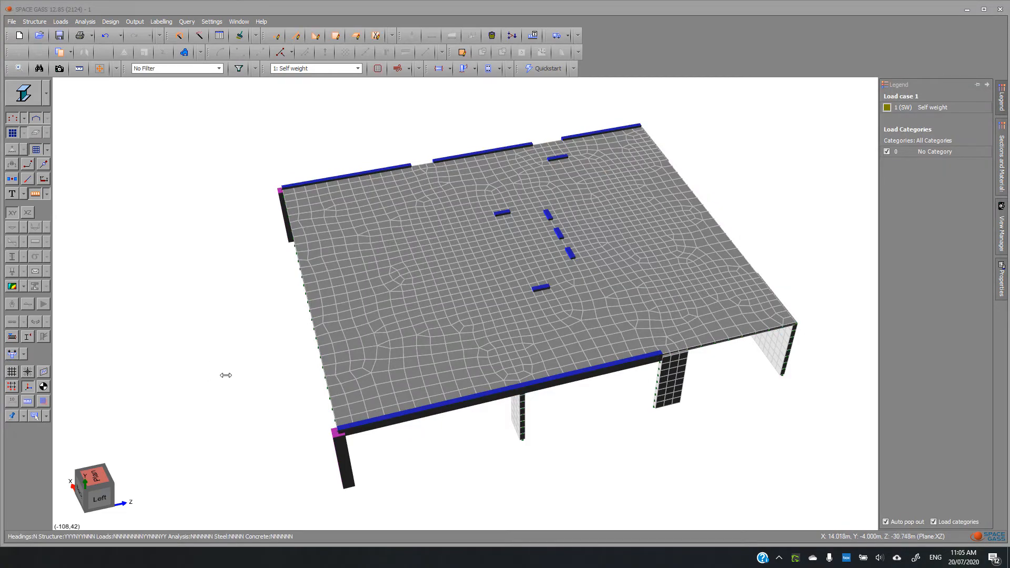
Switch the model from perspective to an orthographic plan view.
{"action": "middle_click_drag", "start_coordinate": [217, 378], "coordinate": [171, 424]}
{"action": "right_click", "coordinate": [96, 483]}
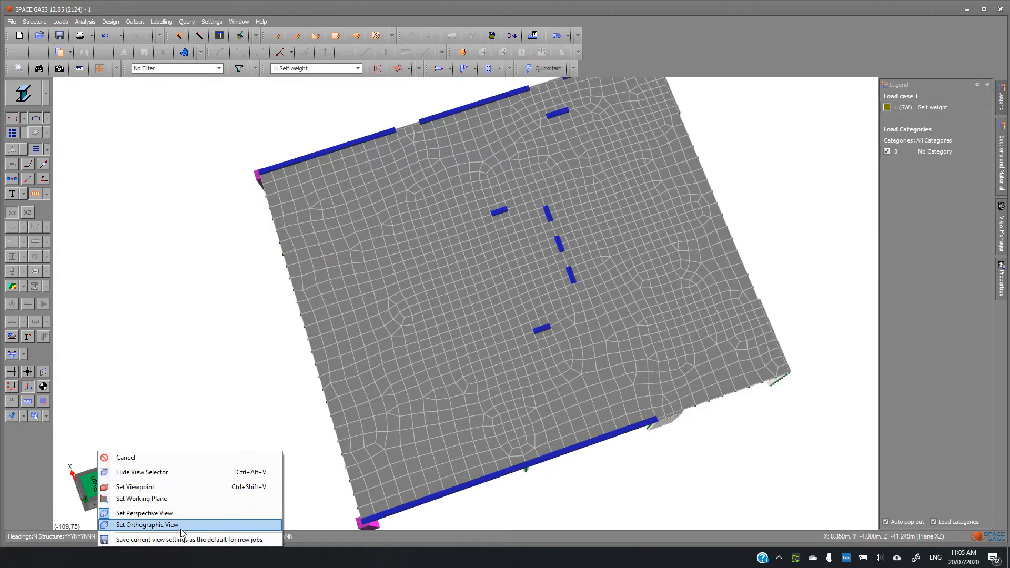
{"action": "left_click", "coordinate": [181, 527]}
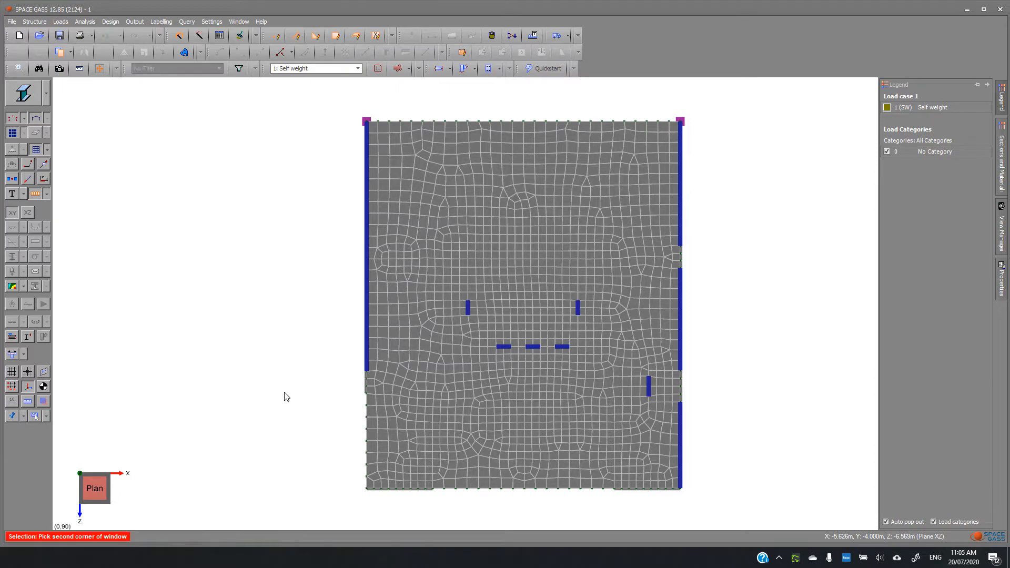
Adjust the transparency settings so that the plates display fully transparent, exposing the columns and walls beneath the slab.
{"action": "left_click", "coordinate": [46, 404]}
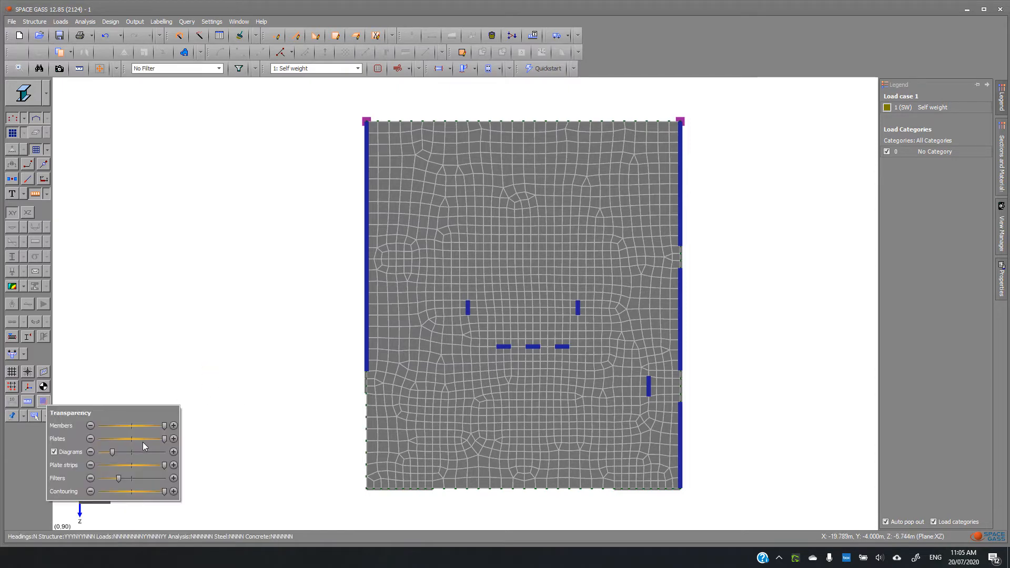
{"action": "left_click_drag", "start_coordinate": [163, 442], "coordinate": [75, 444]}
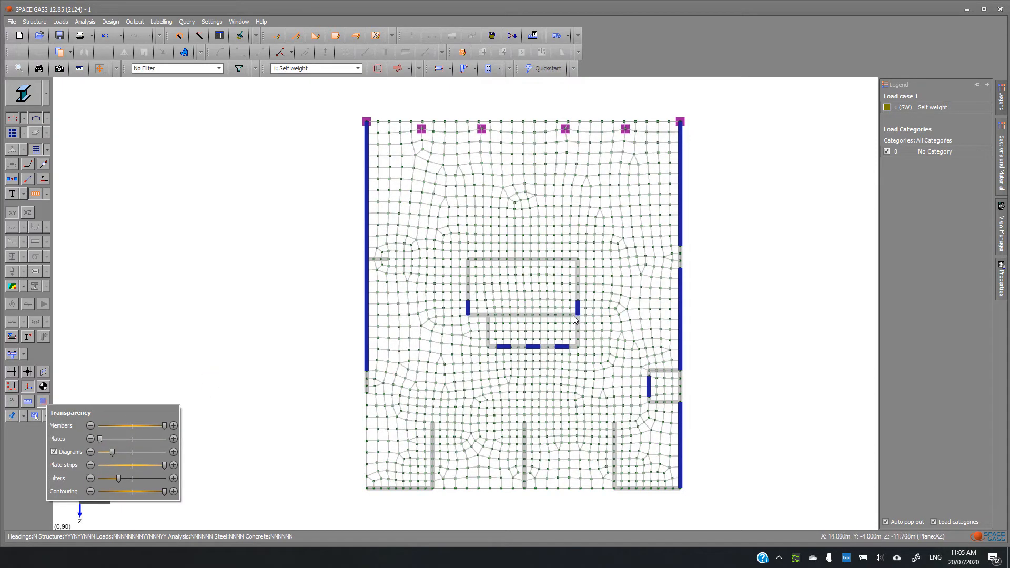
{"action": "left_click", "coordinate": [291, 335]}
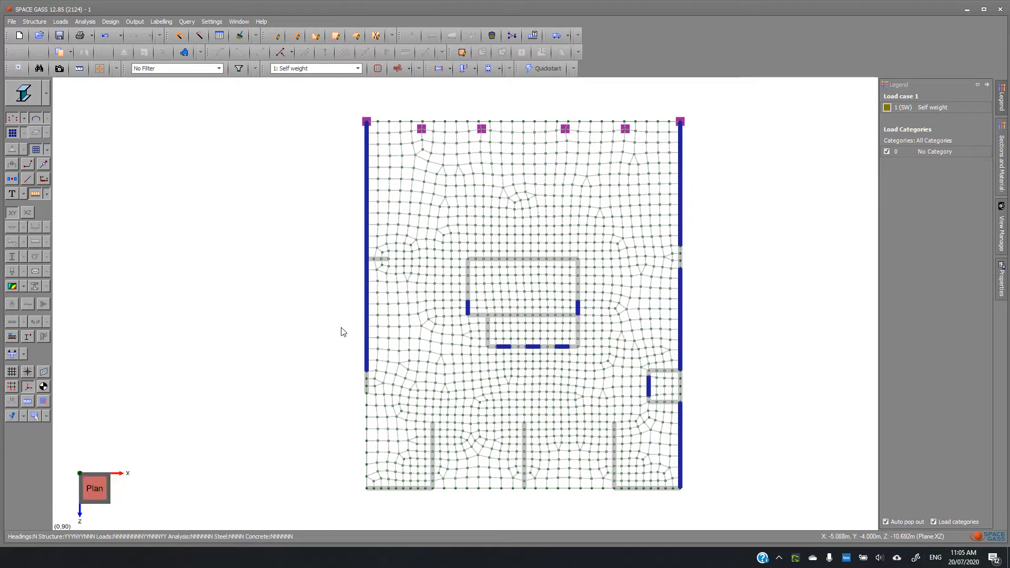
Delete the slab plates inside the large and small adjoining rectangular shafts of the central core.
{"action": "scroll", "coordinate": [574, 316], "scroll_direction": "up", "scroll_amount": 2}
{"action": "scroll", "coordinate": [574, 316], "scroll_direction": "up", "scroll_amount": 1}
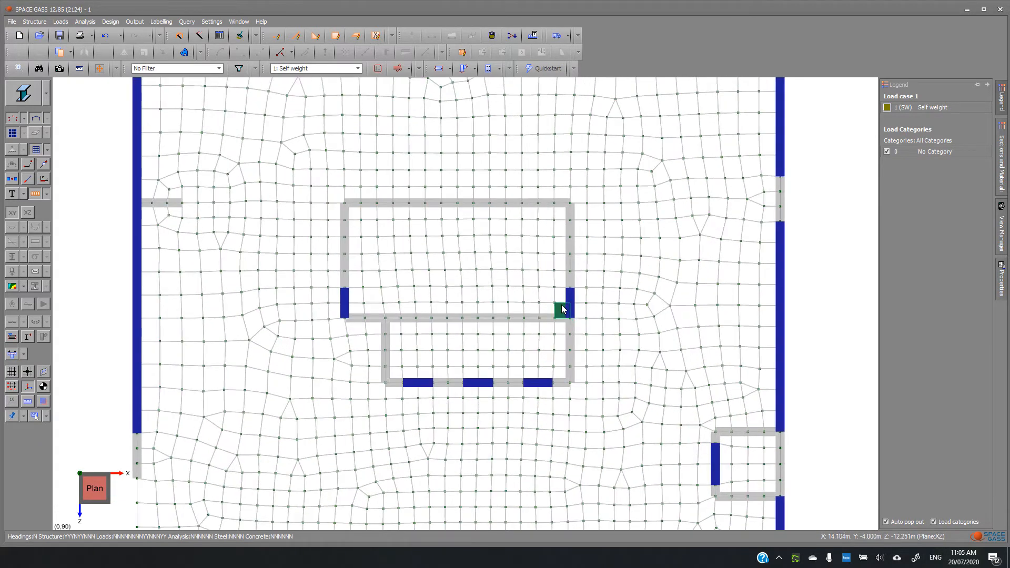
{"action": "left_click", "coordinate": [562, 309]}
{"action": "right_click", "coordinate": [353, 214]}
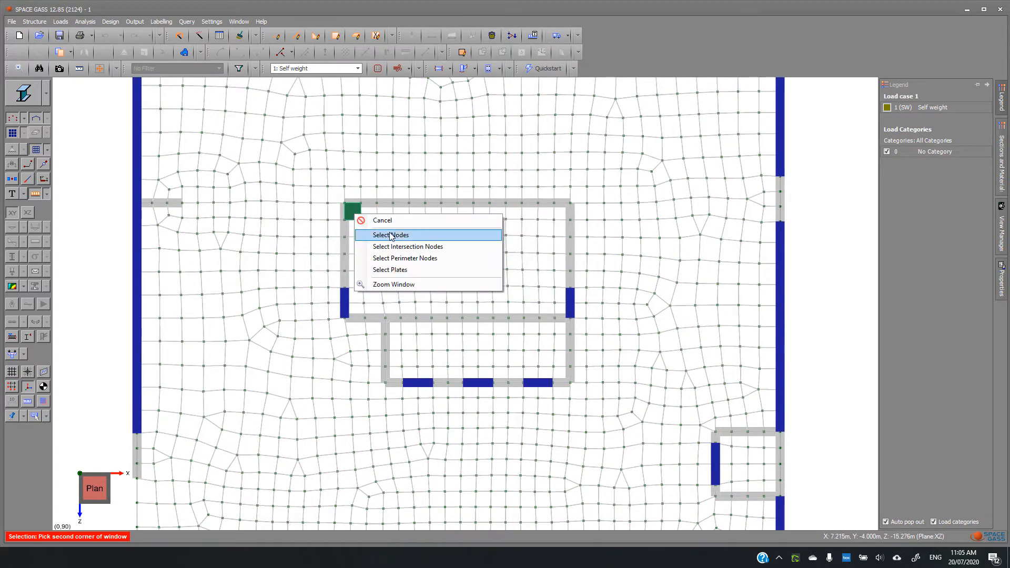
{"action": "left_click", "coordinate": [390, 269]}
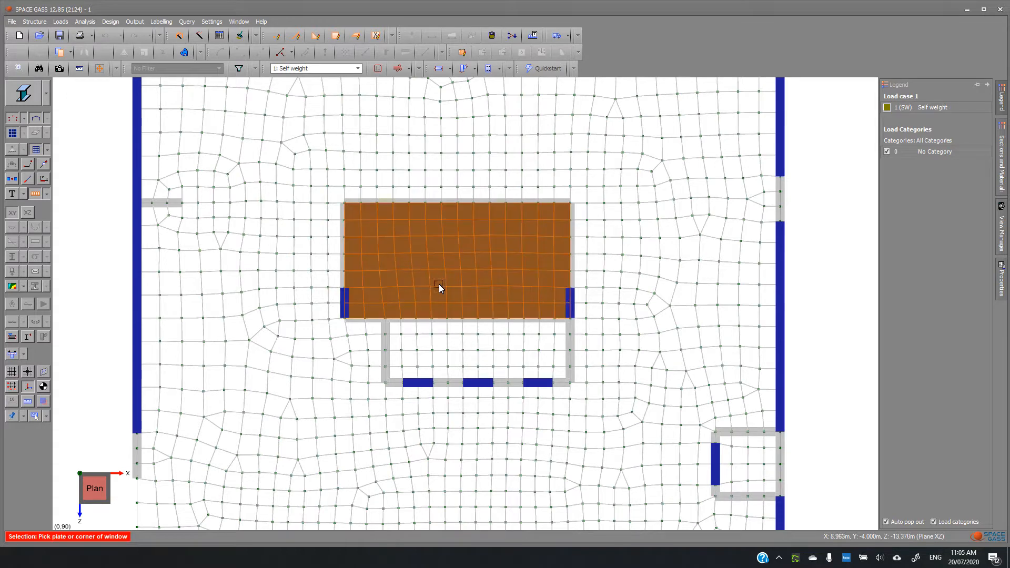
{"action": "left_click", "coordinate": [559, 378]}
{"action": "left_click", "coordinate": [395, 327]}
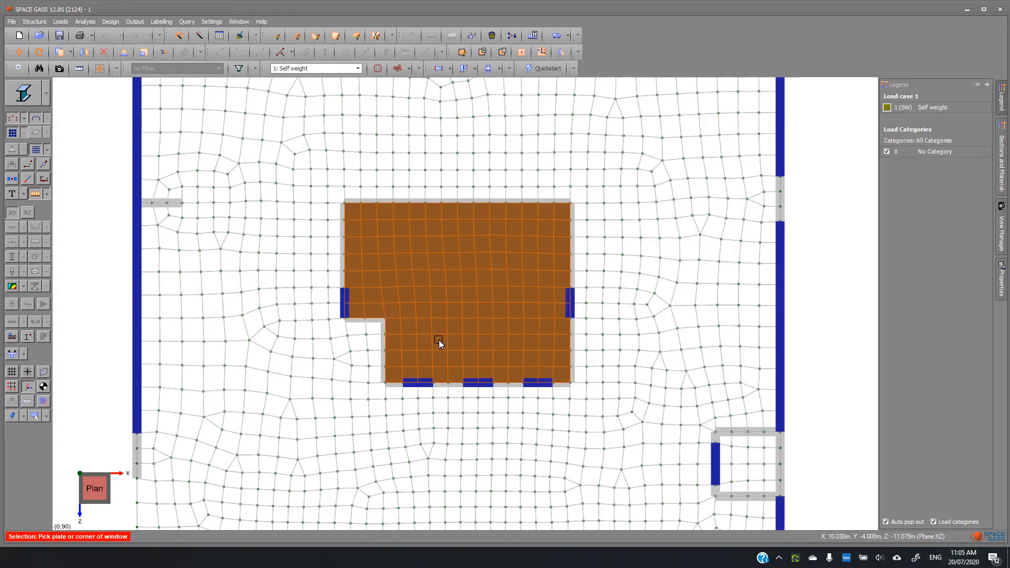
{"action": "key", "text": "Delete"}
{"action": "left_click_drag", "start_coordinate": [67, 264], "coordinate": [298, 265]}
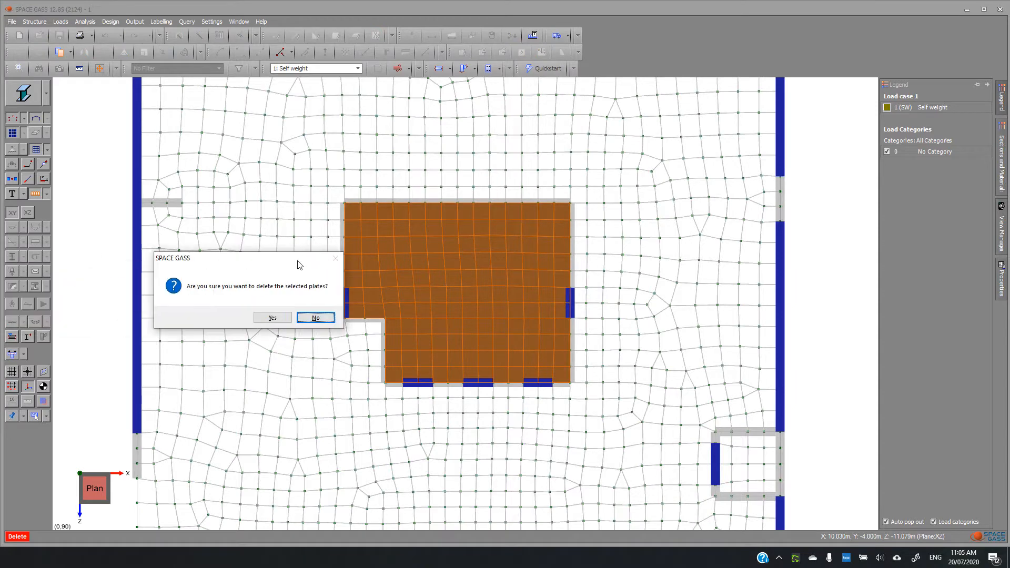
{"action": "left_click", "coordinate": [270, 317]}
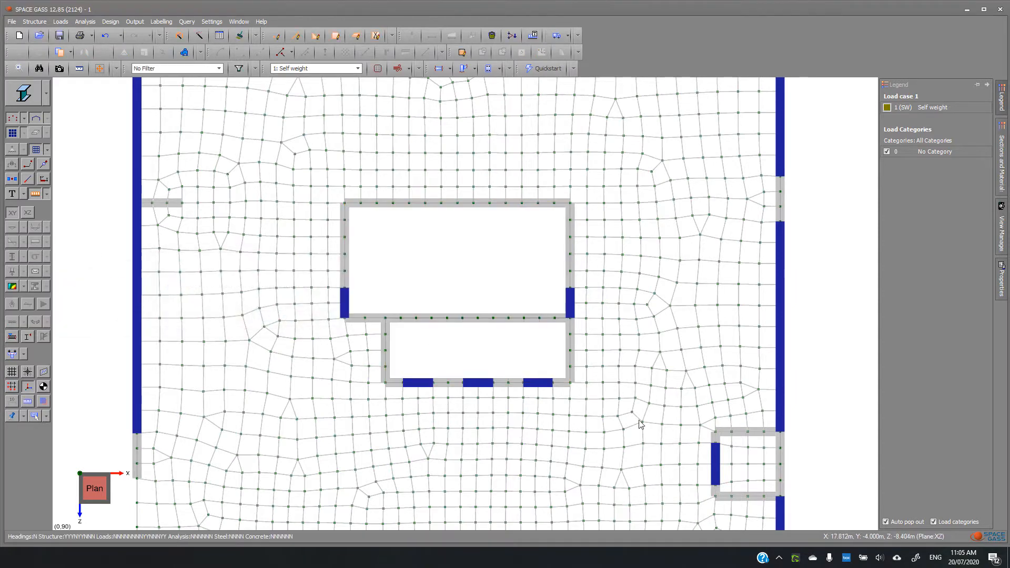
Delete the slab plates inside the small square shaft along the building's right edge.
{"action": "middle_click_drag", "start_coordinate": [575, 398], "coordinate": [412, 276]}
{"action": "left_click", "coordinate": [609, 367]}
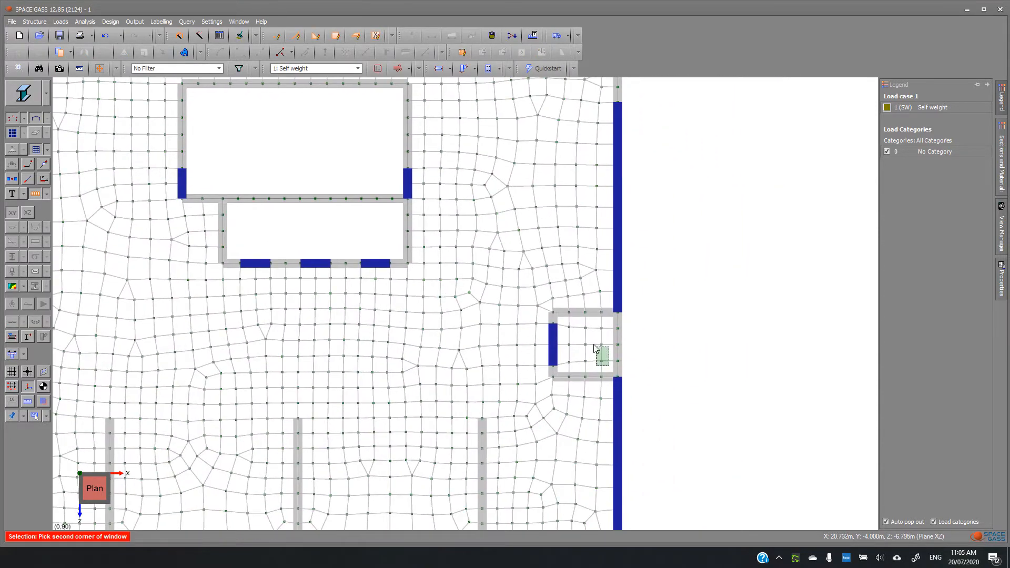
{"action": "left_click", "coordinate": [566, 327]}
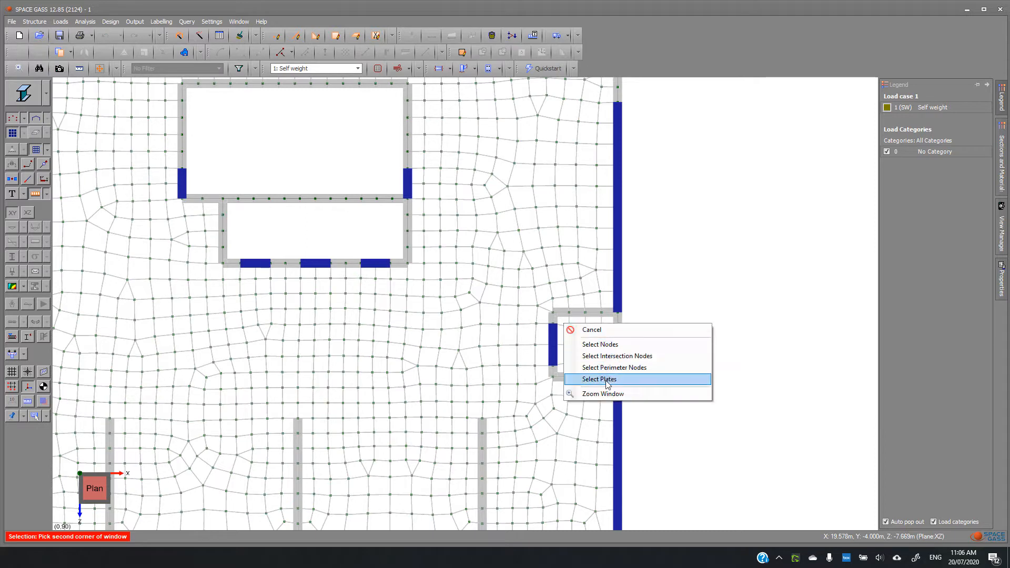
{"action": "left_click", "coordinate": [602, 379]}
{"action": "key", "text": "Delete"}
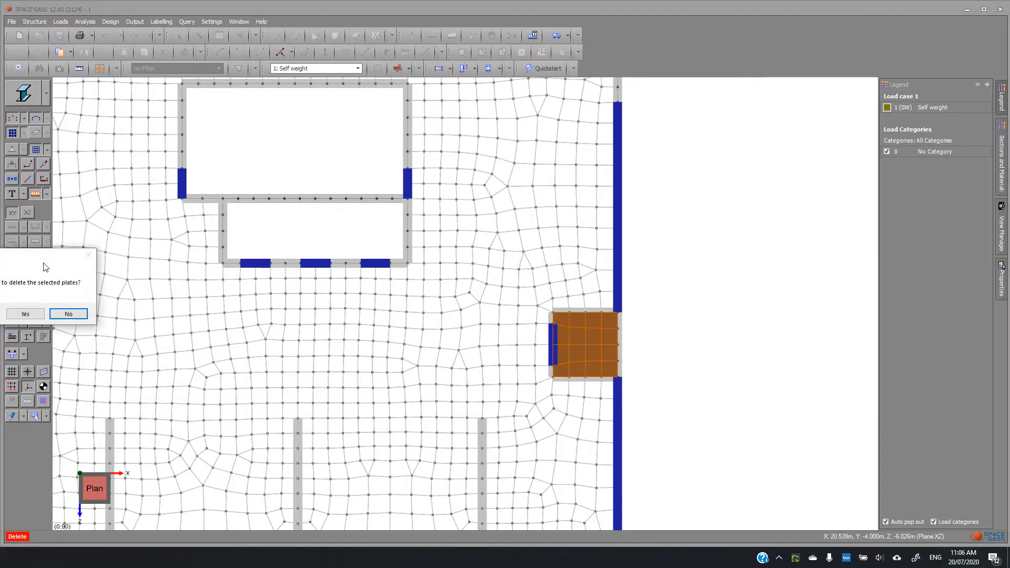
{"action": "left_click", "coordinate": [293, 340]}
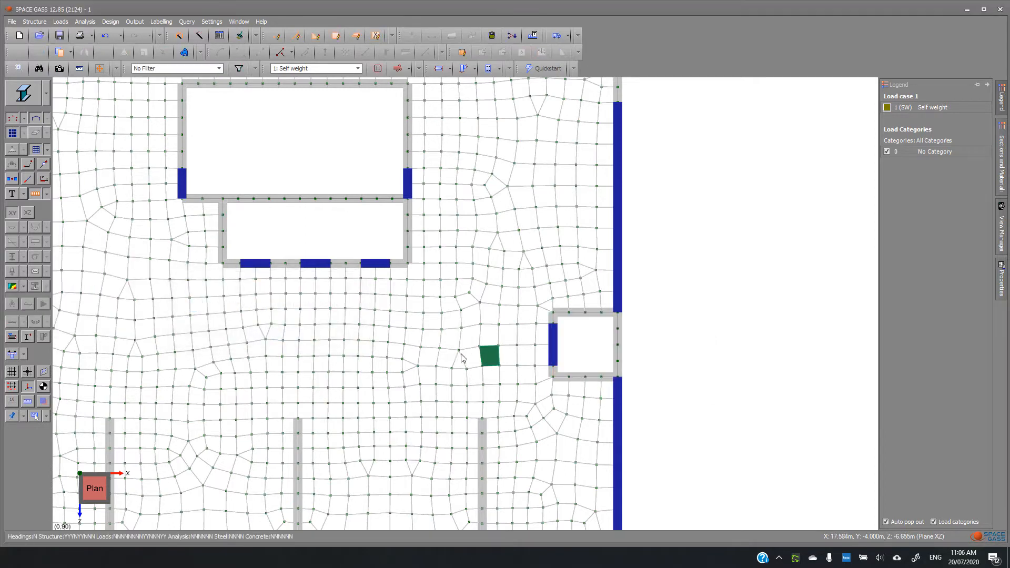
Reduce the plates' transparency so that the slab and walls display shaded again.
{"action": "scroll", "coordinate": [461, 359], "scroll_direction": "down", "scroll_amount": 5}
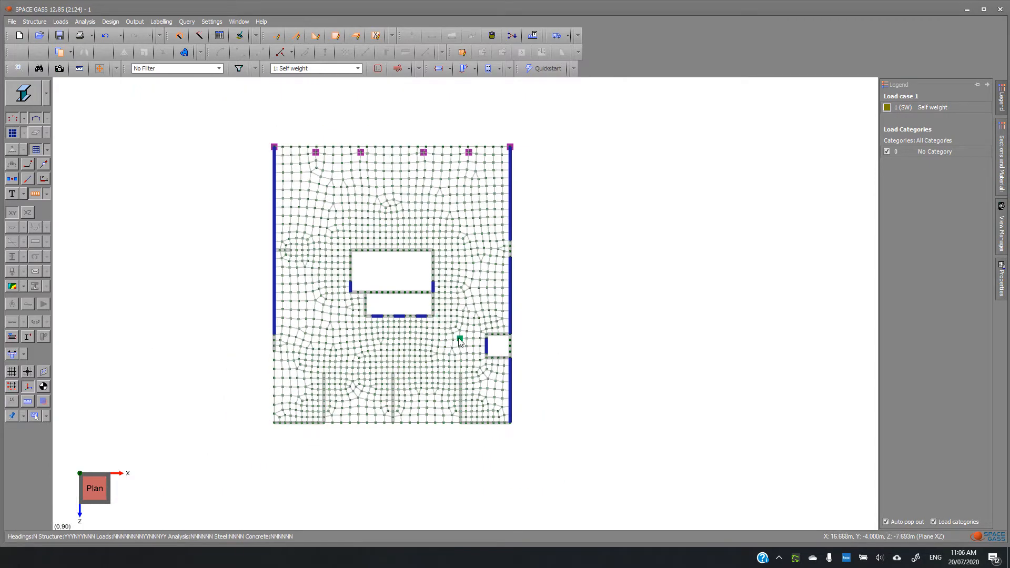
{"action": "left_click", "coordinate": [43, 401]}
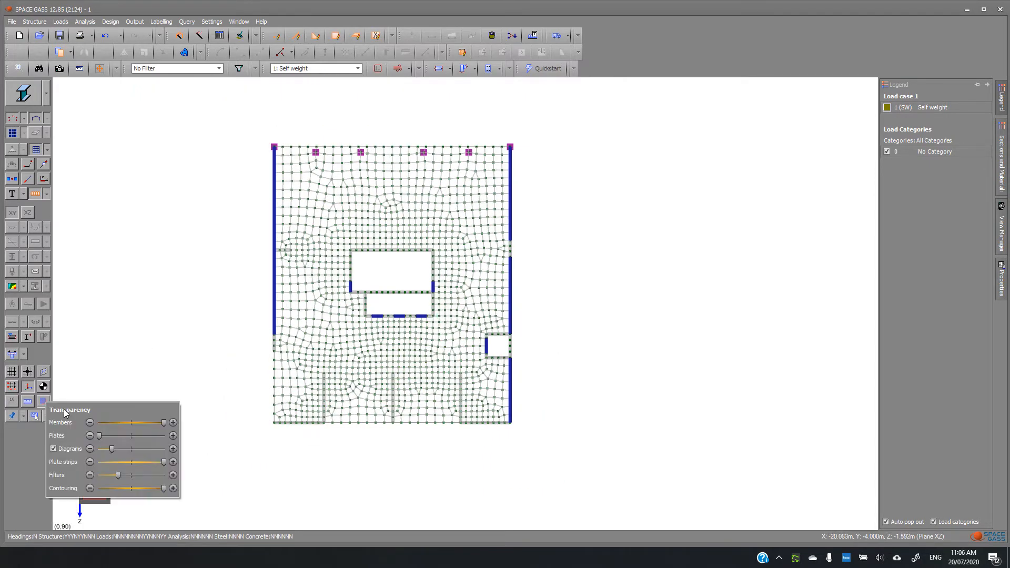
{"action": "left_click_drag", "start_coordinate": [99, 435], "coordinate": [151, 443]}
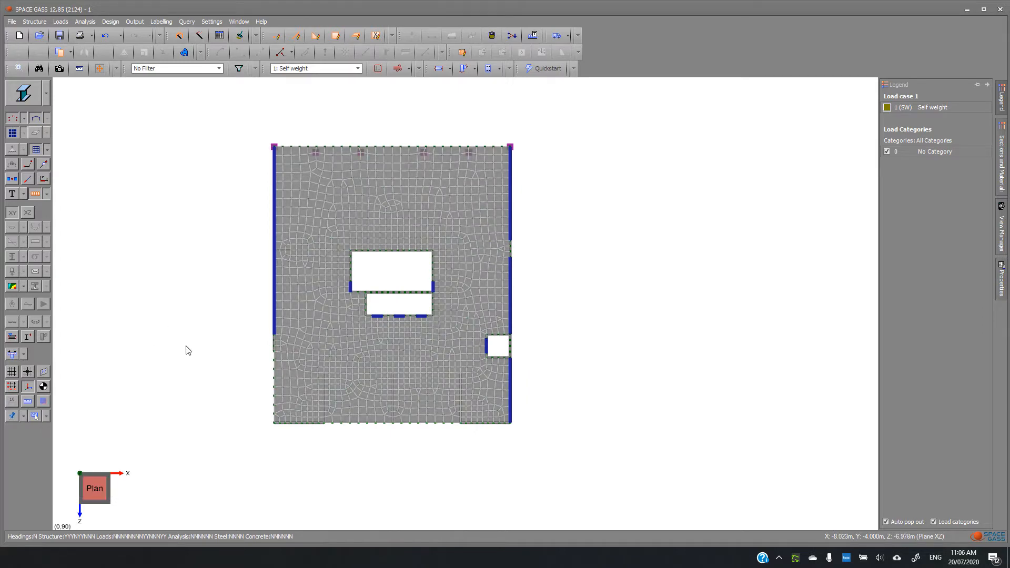
Switch the model to a perspective view and orbit it to a raised front-right 3D angle.
{"action": "mouse_move", "coordinate": [188, 350]}
{"action": "middle_mouse_down"}
{"action": "mouse_move", "coordinate": [158, 268]}
{"action": "mouse_move", "coordinate": [233, 327]}
{"action": "mouse_move", "coordinate": [205, 342]}
{"action": "middle_mouse_up"}
{"action": "right_click", "coordinate": [98, 452]}
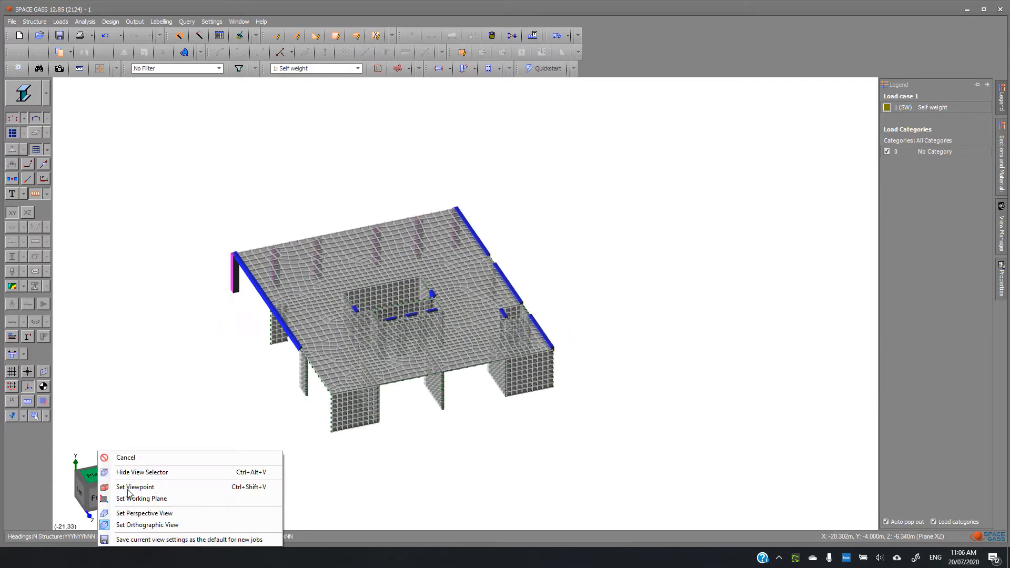
{"action": "left_click", "coordinate": [153, 513]}
{"action": "middle_click_drag", "start_coordinate": [228, 383], "coordinate": [197, 363]}
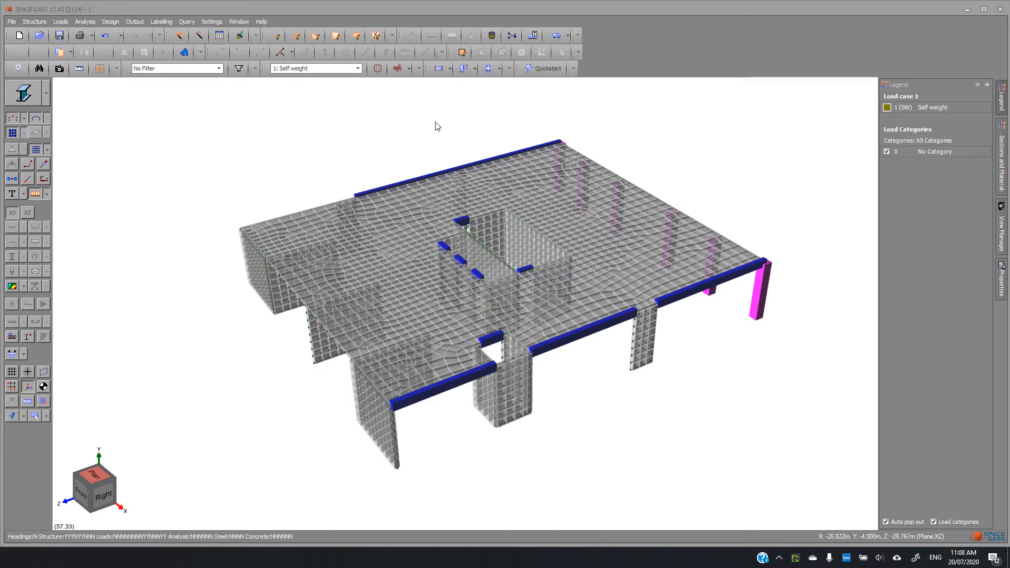
Start copying floors and pick the slab at 4 m as the source elevation.
{"action": "right_click", "coordinate": [472, 103]}
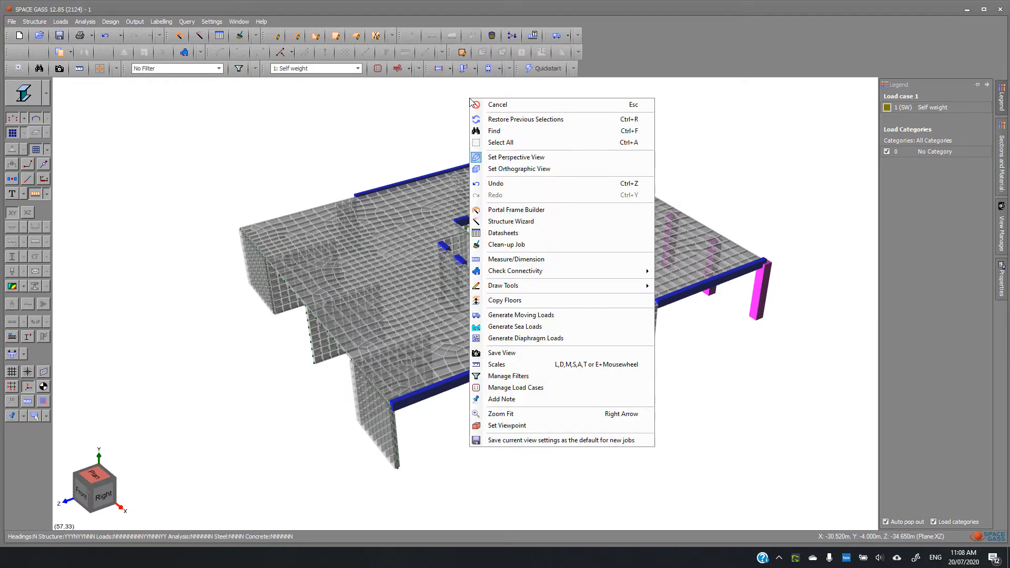
{"action": "left_click", "coordinate": [560, 304]}
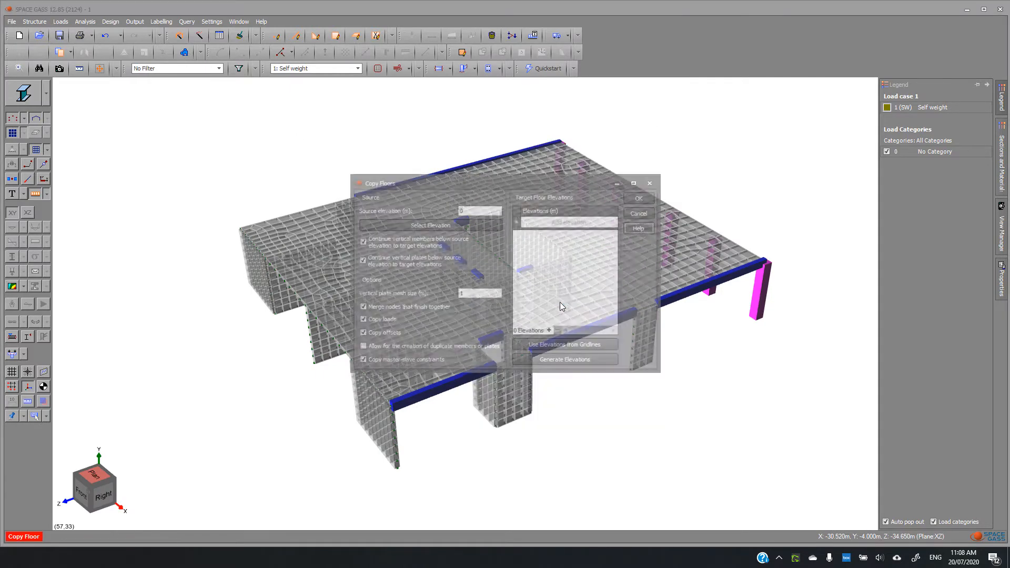
{"action": "left_click", "coordinate": [460, 225]}
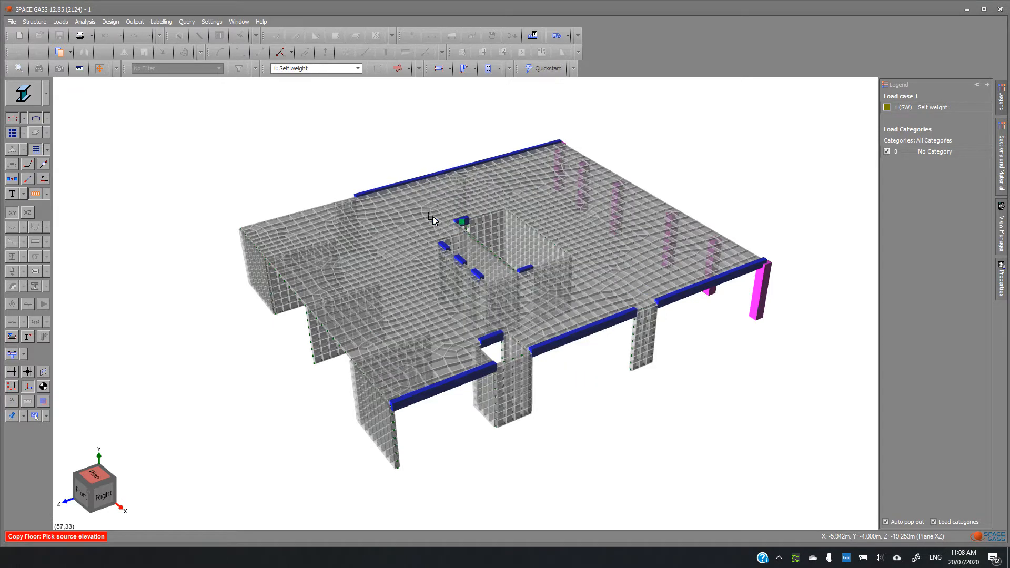
{"action": "left_click", "coordinate": [418, 299]}
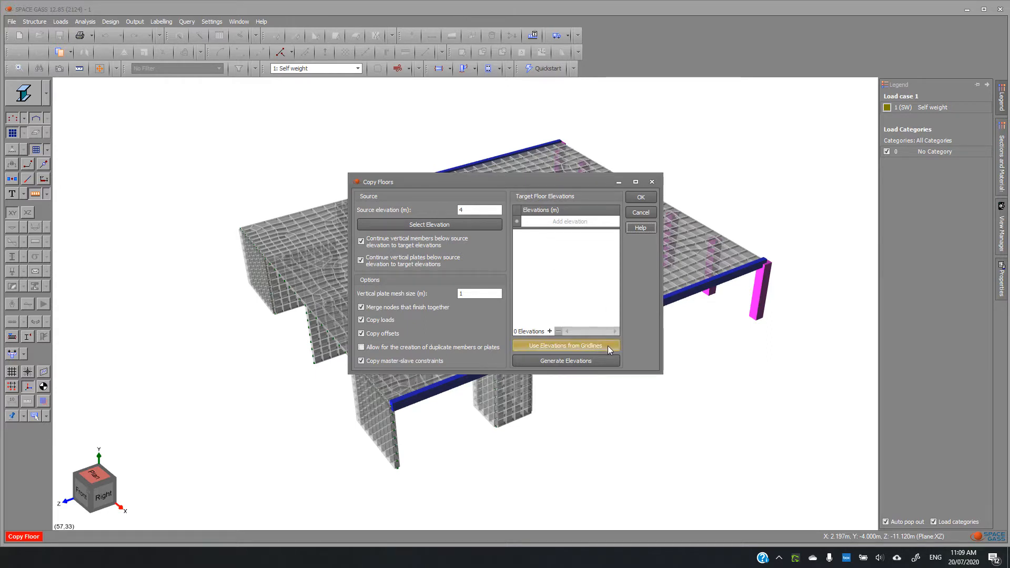
Generate 11 target floor elevations from 4 m at 3.2 m increments and try to copy the floors.
{"action": "left_click", "coordinate": [602, 361]}
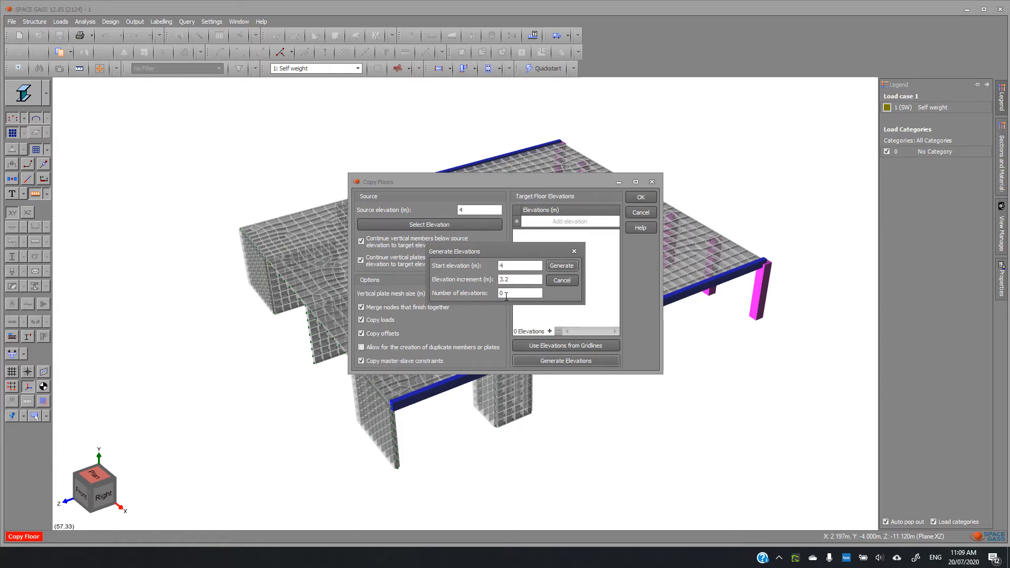
{"action": "double_click", "coordinate": [506, 295]}
{"action": "left_click", "coordinate": [561, 266]}
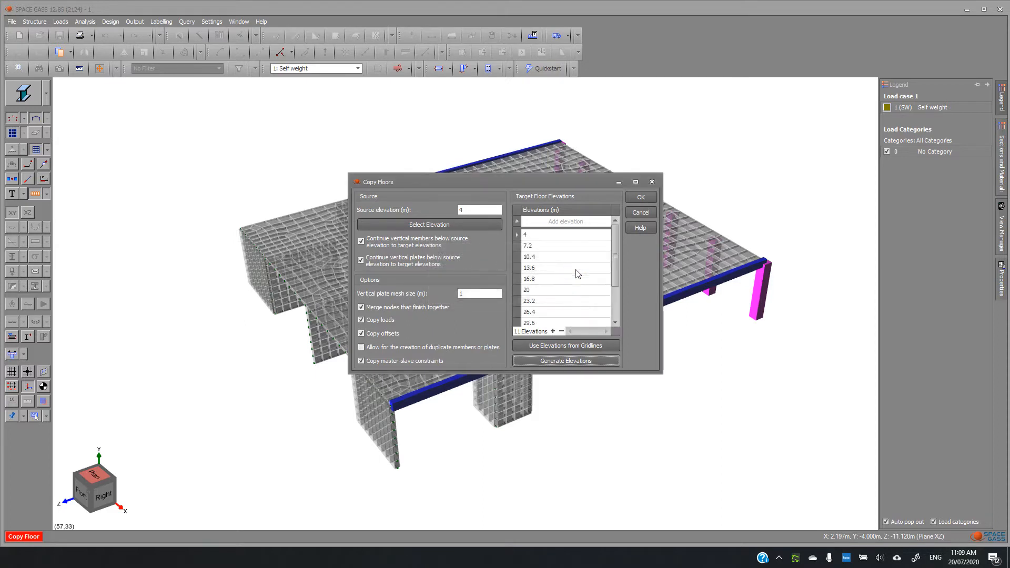
{"action": "left_click", "coordinate": [643, 198]}
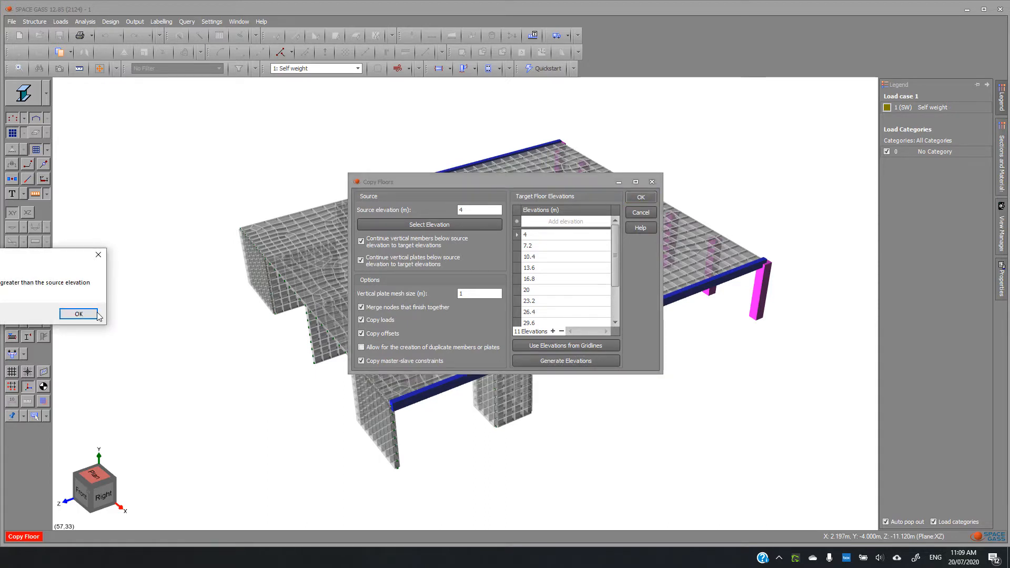
{"action": "left_click", "coordinate": [78, 314]}
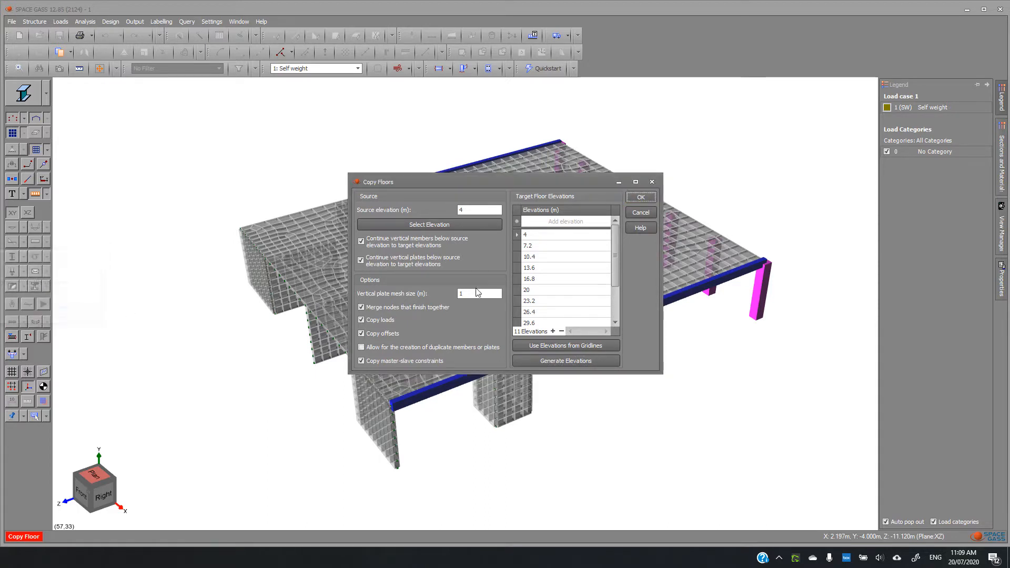
Remove the 4 m entry from the target elevations and copy the floor to the remaining ten levels.
{"action": "right_click", "coordinate": [516, 235]}
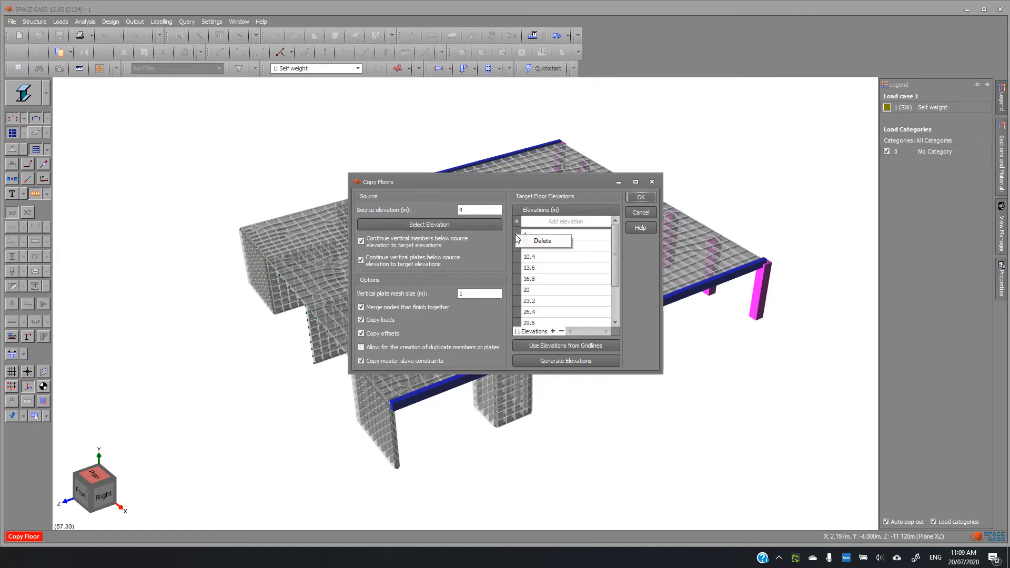
{"action": "left_click", "coordinate": [543, 242]}
{"action": "left_click_drag", "start_coordinate": [71, 267], "coordinate": [241, 323]}
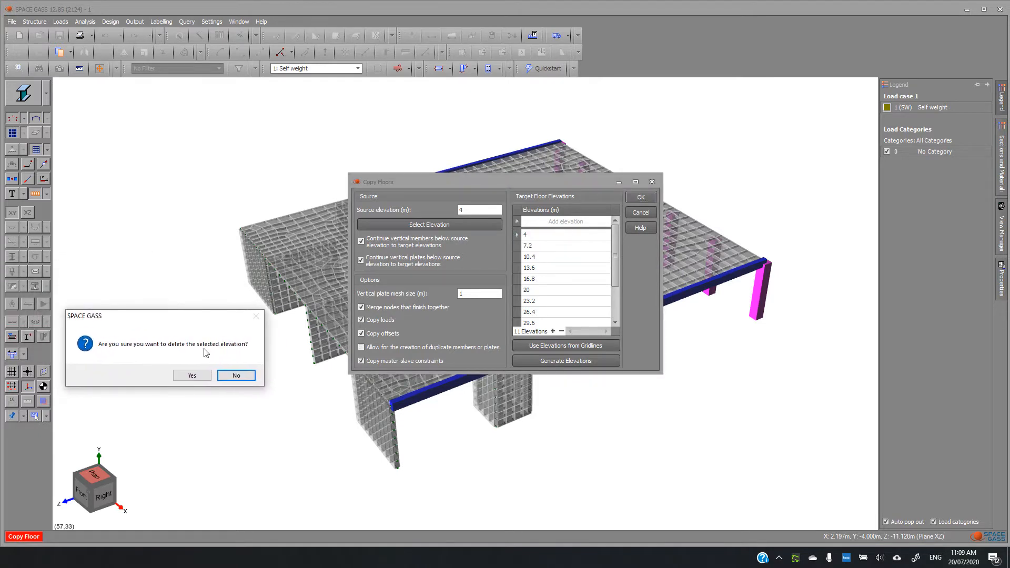
{"action": "left_click", "coordinate": [199, 371]}
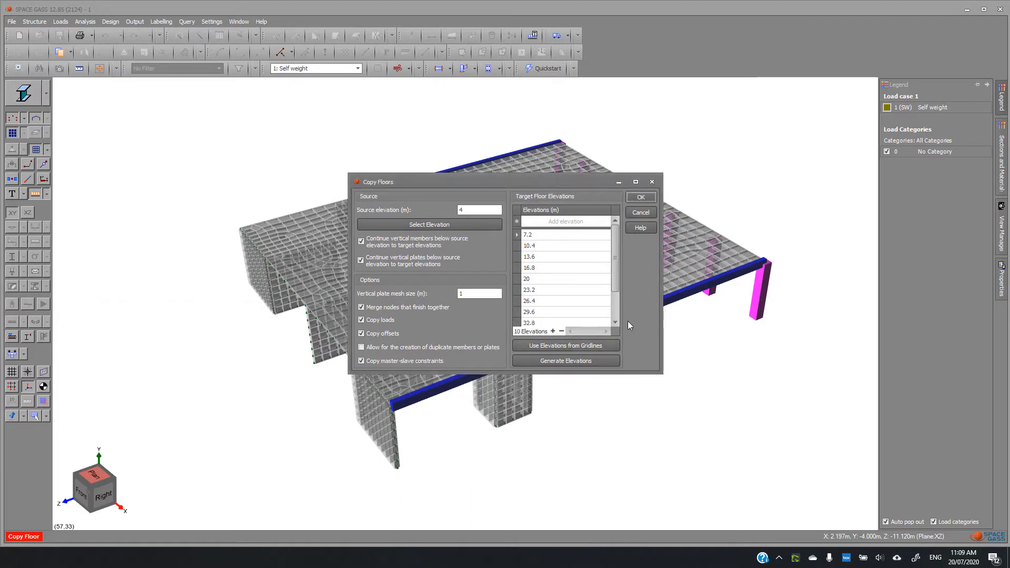
{"action": "left_click", "coordinate": [640, 197]}
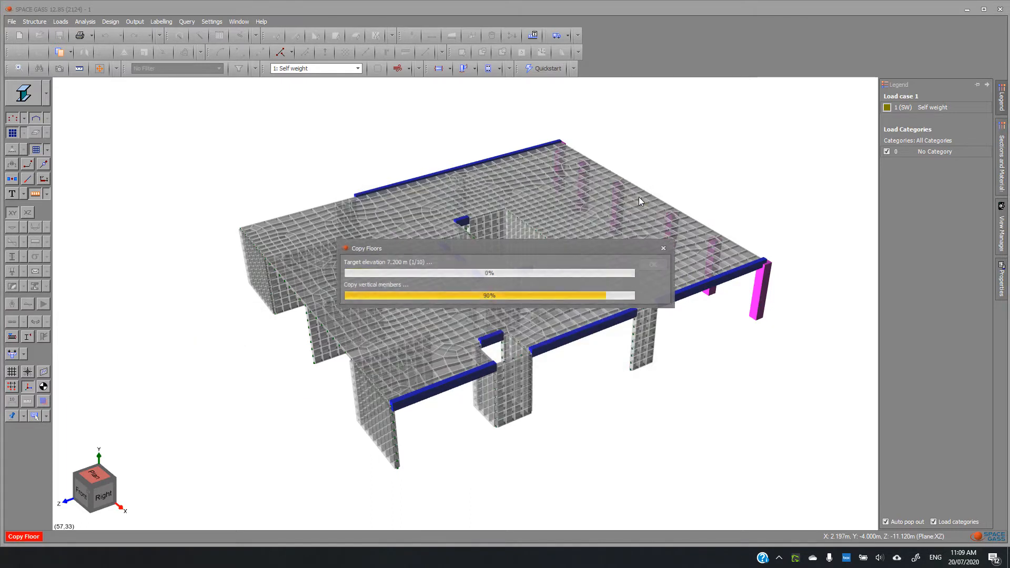
{"action": "middle_click", "coordinate": [621, 363]}
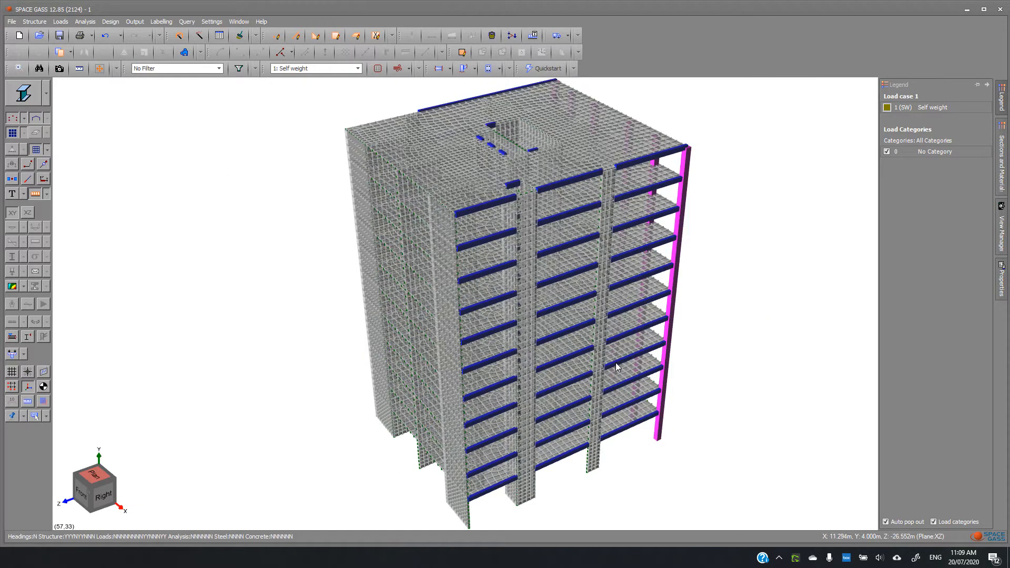
Define self weight for load case 1 with a Y acceleration of -1 g.
{"action": "middle_click_drag", "start_coordinate": [639, 439], "coordinate": [289, 414]}
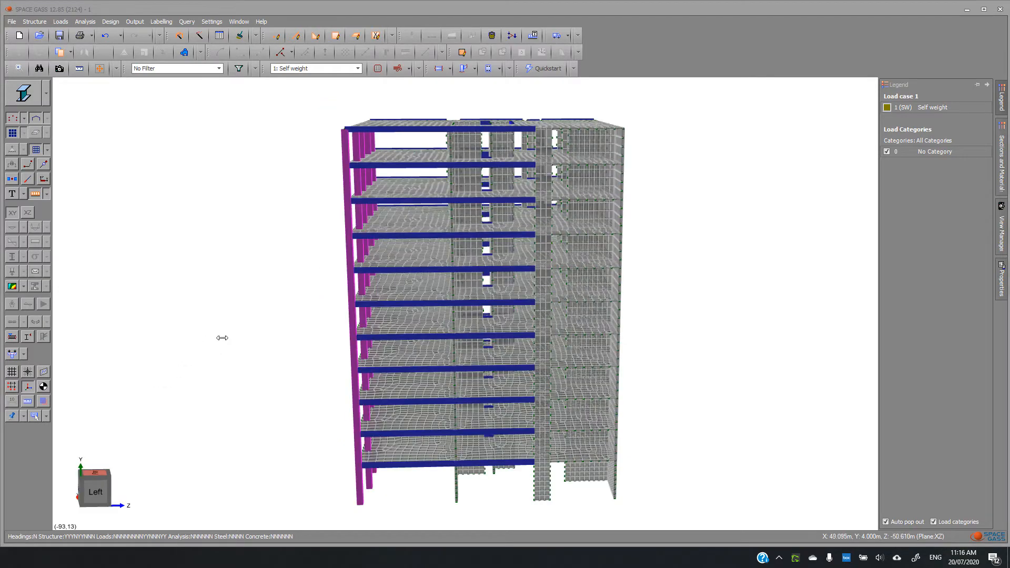
{"action": "middle_click_drag", "start_coordinate": [260, 243], "coordinate": [304, 277]}
{"action": "left_click", "coordinate": [493, 35]}
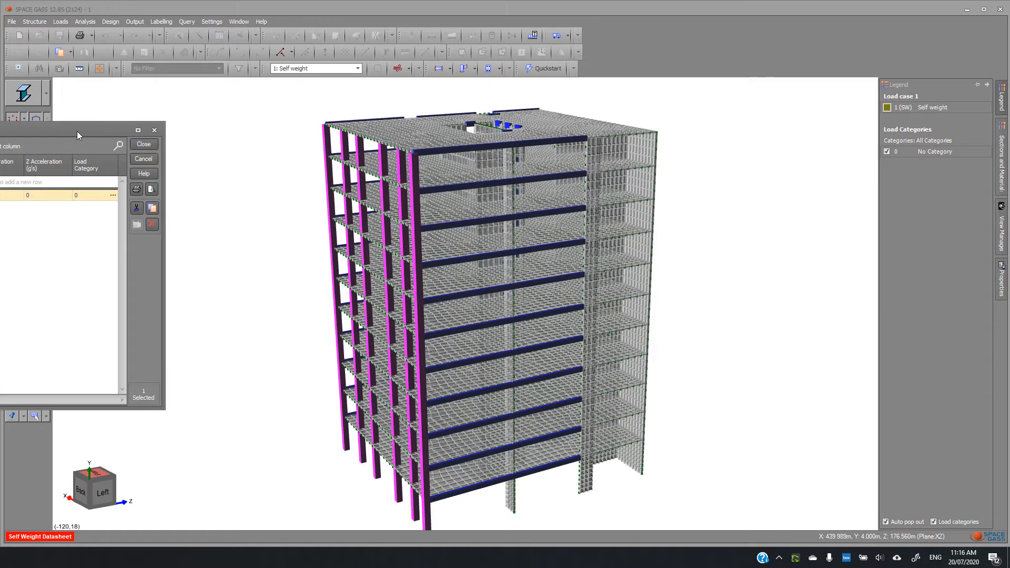
{"action": "left_click_drag", "start_coordinate": [77, 131], "coordinate": [358, 193]}
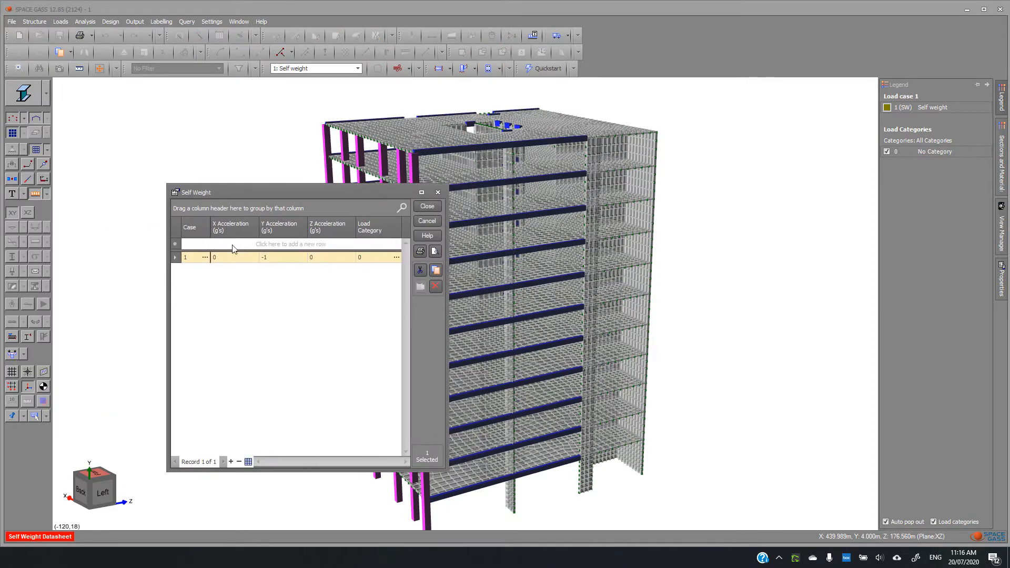
{"action": "left_click", "coordinate": [283, 260]}
{"action": "type", "text": "-"}
{"action": "left_click", "coordinate": [428, 206]}
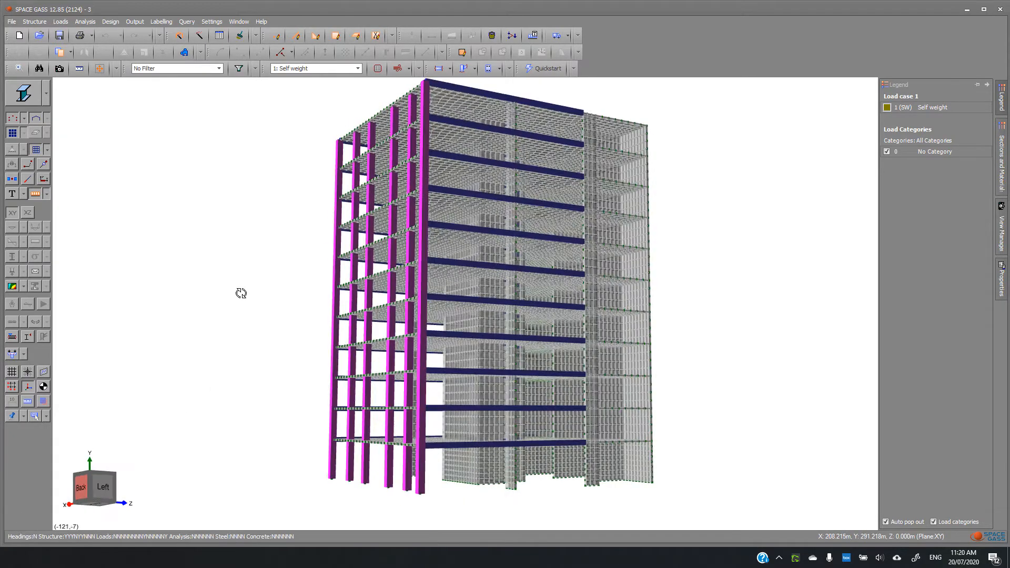
Hide the members and nodes so that only the floor and wall plates are displayed.
{"action": "middle_click_drag", "start_coordinate": [241, 290], "coordinate": [270, 298]}
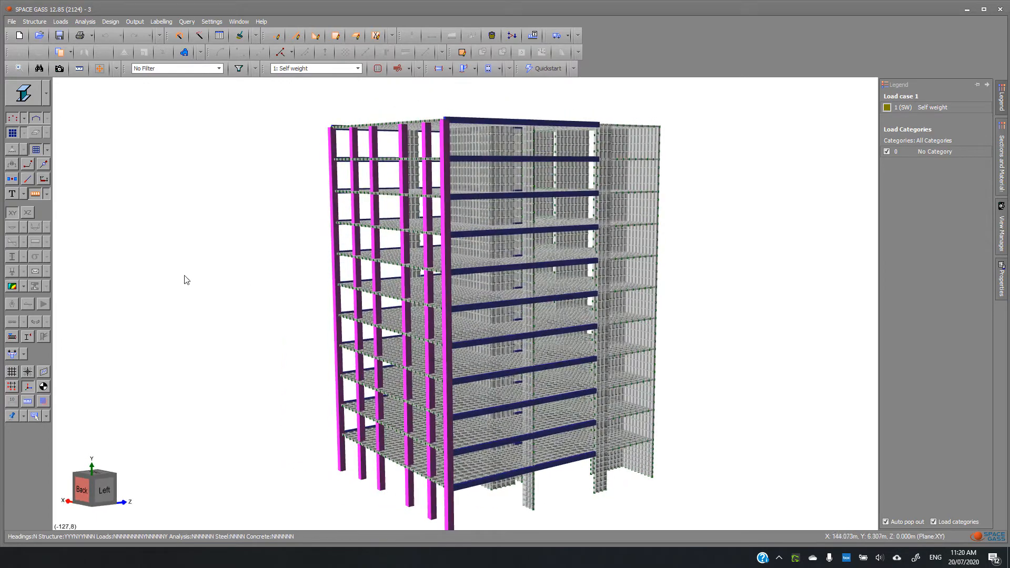
{"action": "left_click", "coordinate": [37, 121]}
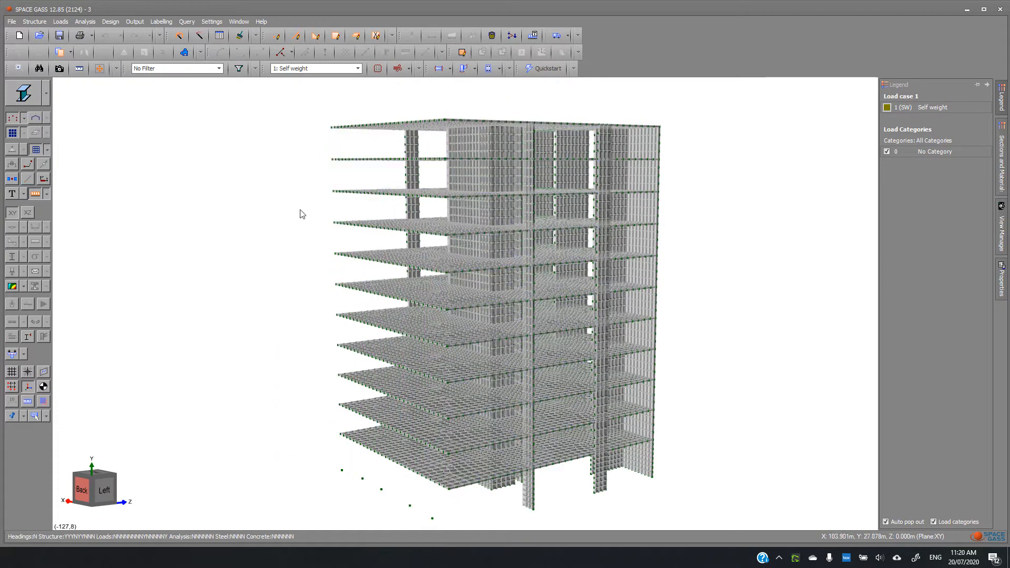
{"action": "middle_click_drag", "start_coordinate": [311, 257], "coordinate": [298, 250]}
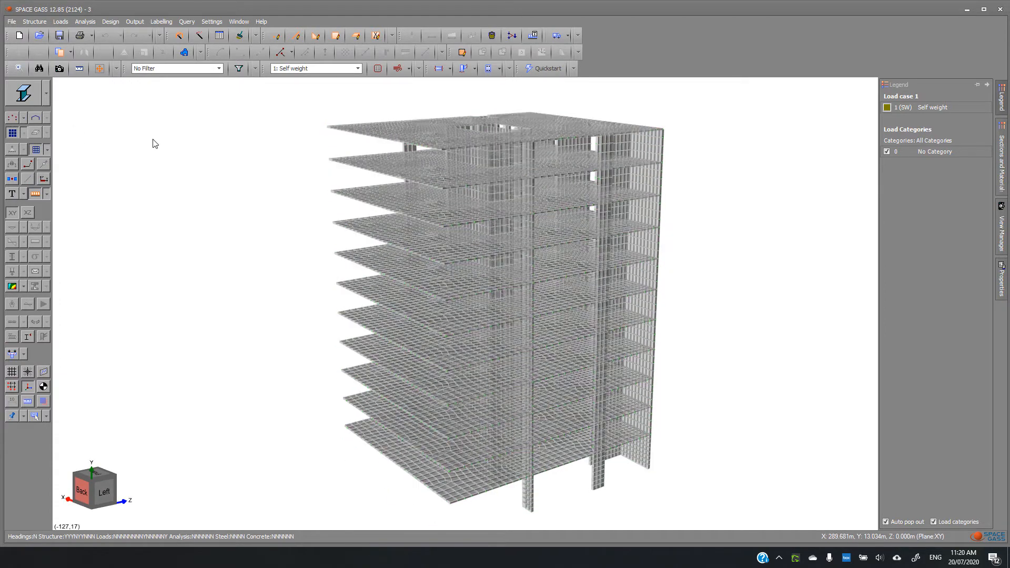
Select all the plates in the plane of each of the eleven floor slabs, from the lowest floor up to the roof.
{"action": "middle_click_drag", "start_coordinate": [231, 207], "coordinate": [248, 184]}
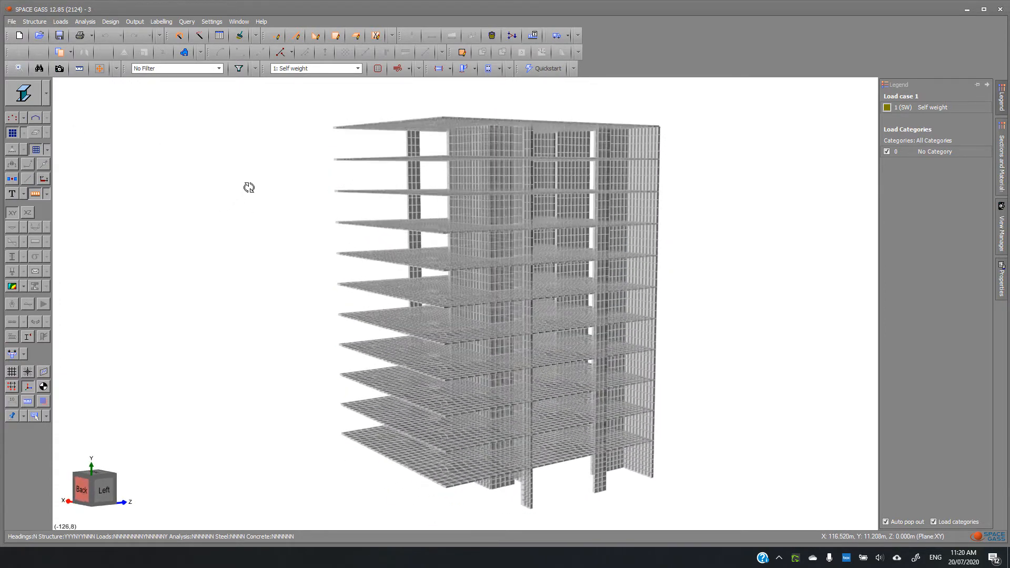
{"action": "left_click", "coordinate": [371, 436]}
{"action": "right_click", "coordinate": [370, 436]}
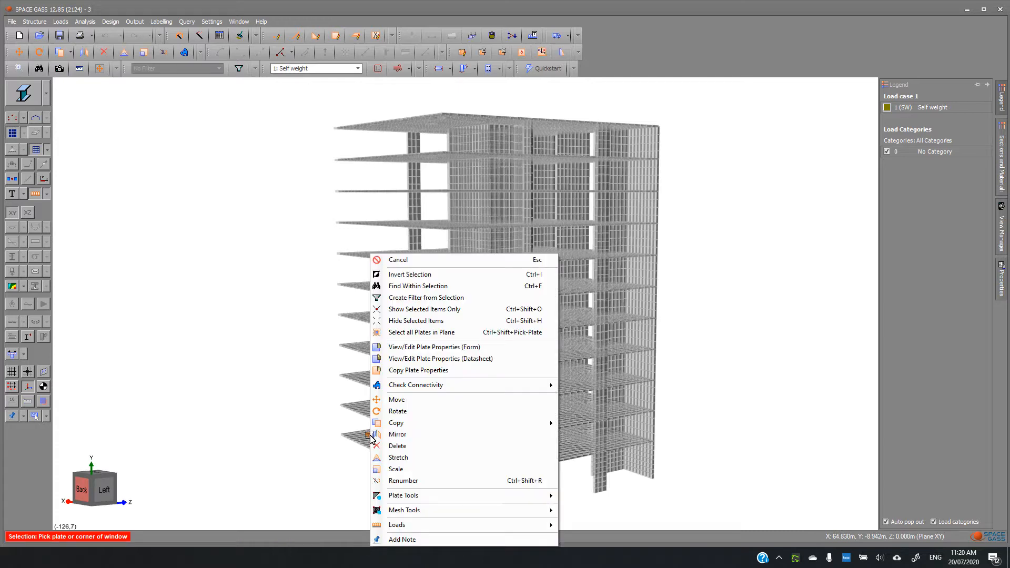
{"action": "left_click", "coordinate": [409, 334]}
{"action": "left_click", "coordinate": [368, 407]}
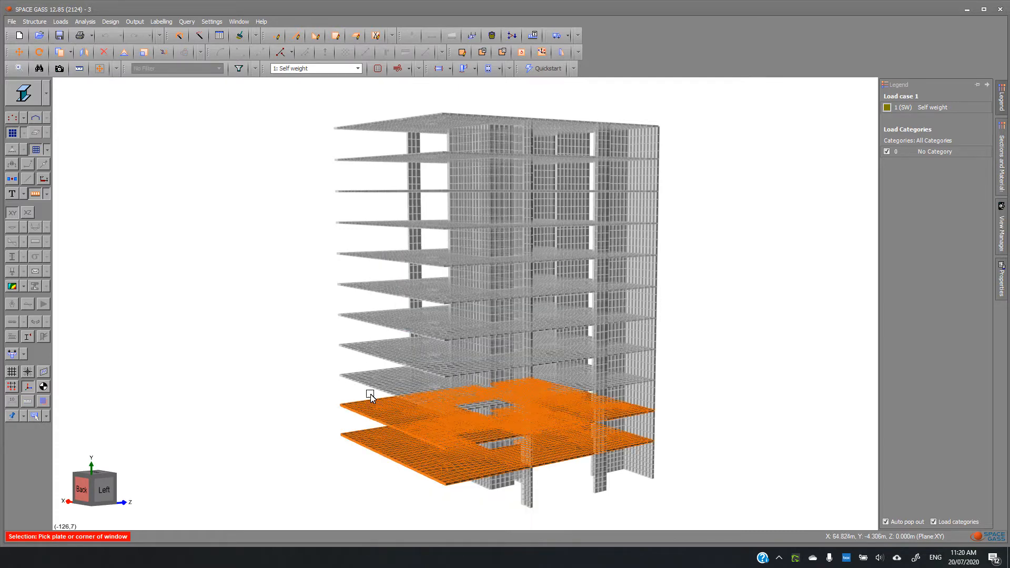
{"action": "left_click", "coordinate": [372, 378]}
{"action": "left_click", "coordinate": [373, 347]}
{"action": "left_click", "coordinate": [375, 317]}
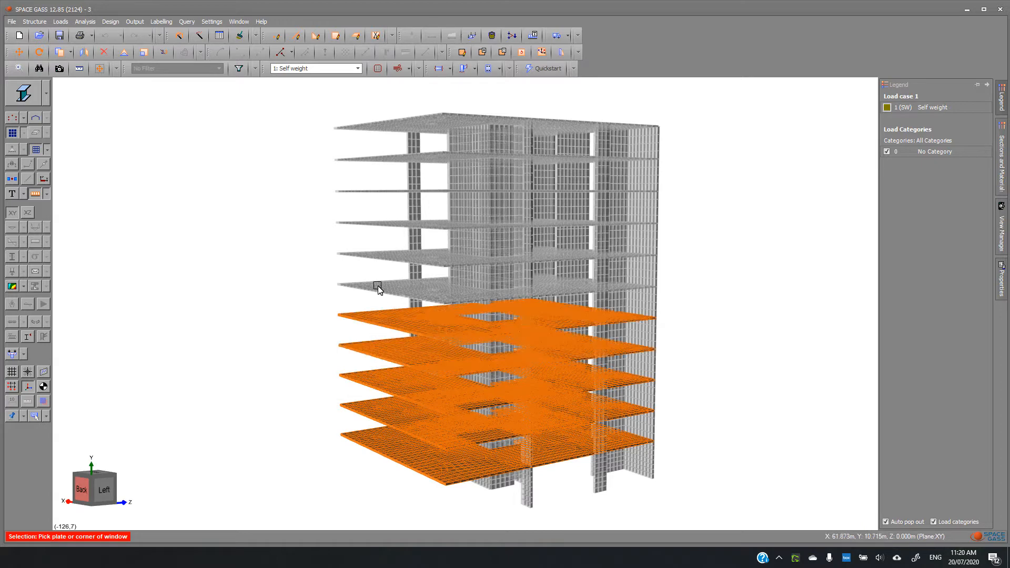
{"action": "left_click", "coordinate": [376, 287]}
{"action": "left_click", "coordinate": [382, 257]}
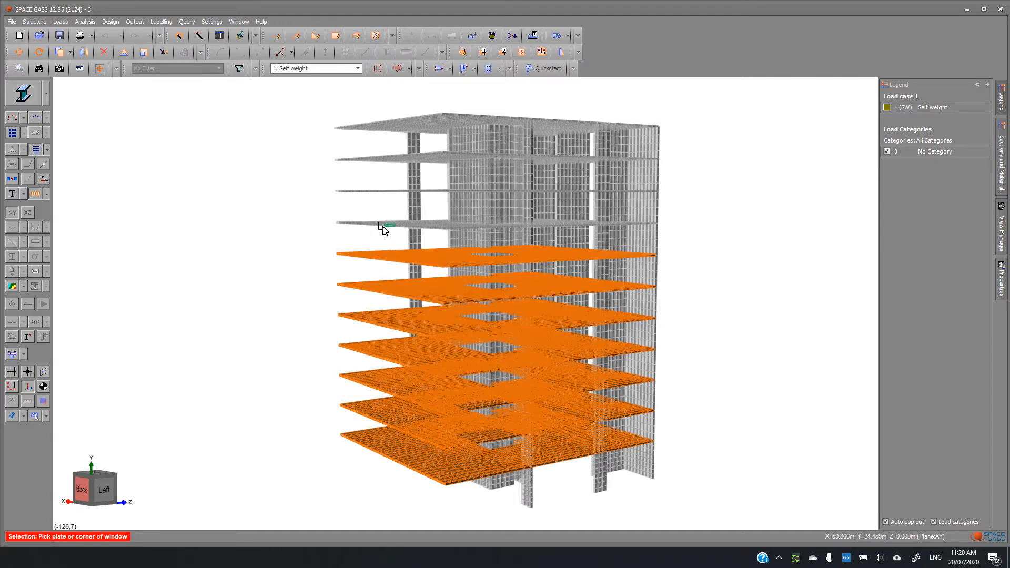
{"action": "left_click", "coordinate": [386, 191]}
{"action": "left_click", "coordinate": [381, 159]}
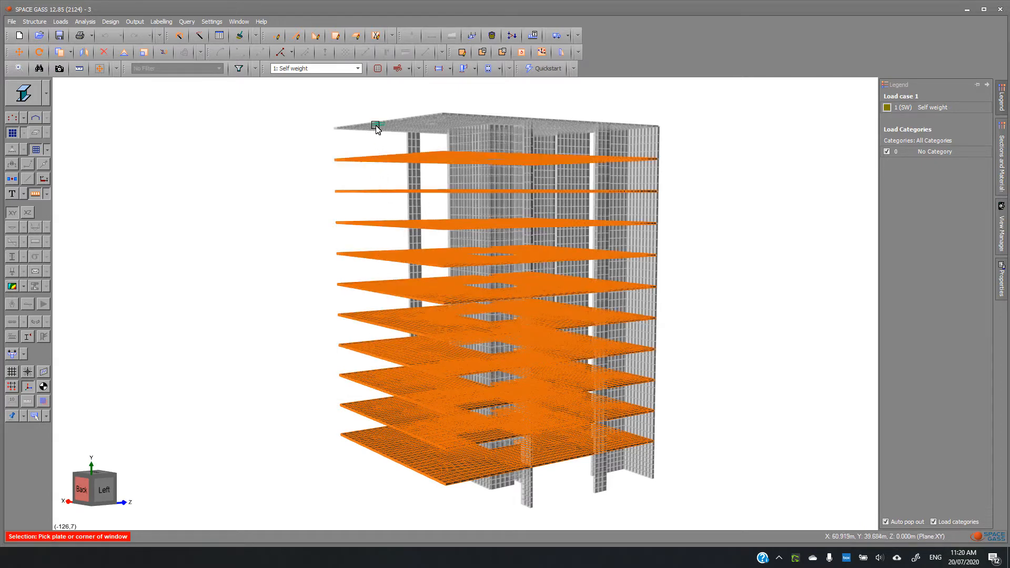
{"action": "left_click", "coordinate": [376, 127]}
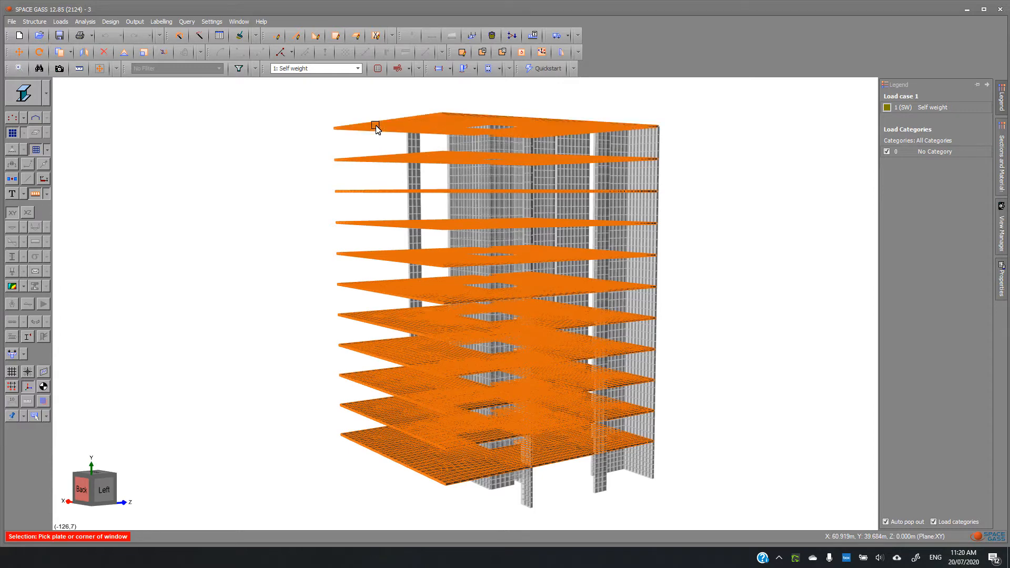
Apply a Y pressure load of -1 kPa to the selected floor plates as a group in load case 2.
{"action": "right_click", "coordinate": [376, 129]}
{"action": "mouse_move", "coordinate": [530, 370]}
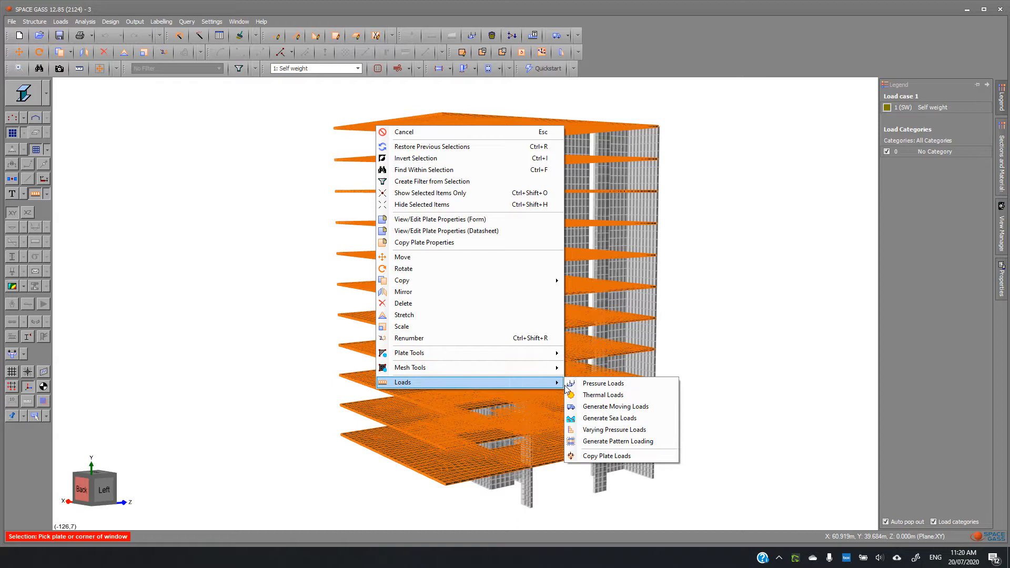
{"action": "left_click", "coordinate": [600, 383]}
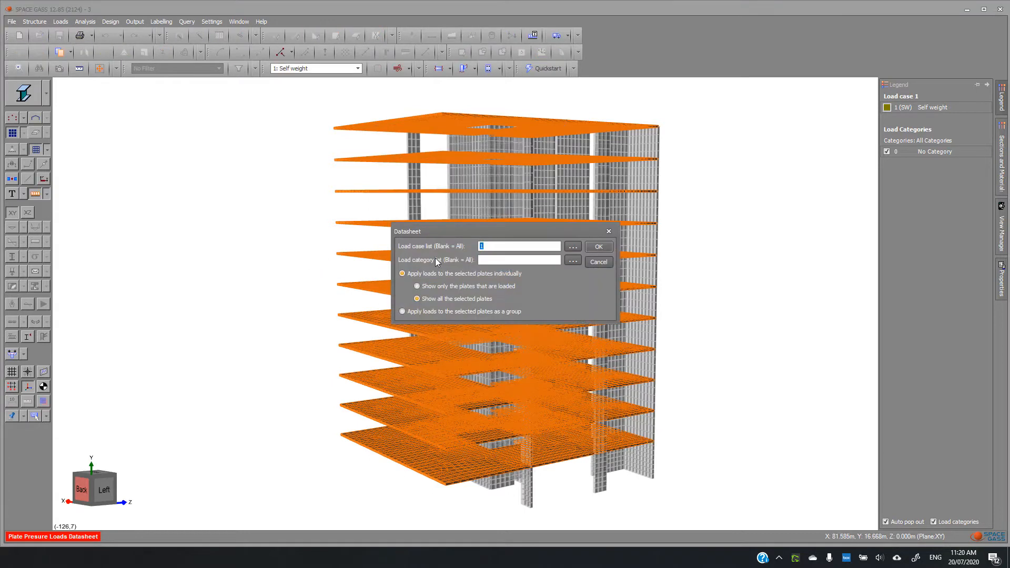
{"action": "left_click", "coordinate": [429, 311]}
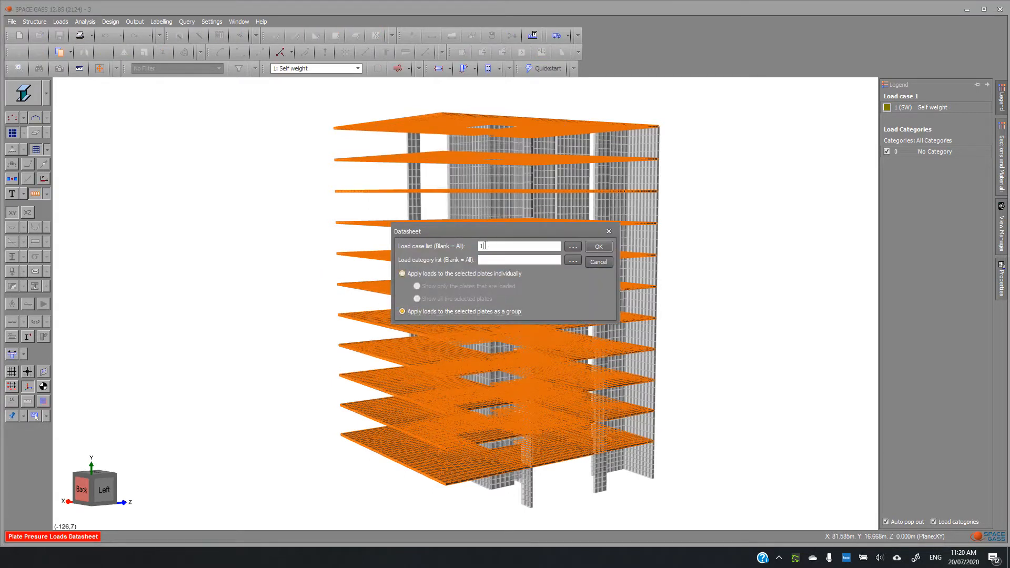
{"action": "type", "text": "2"}
{"action": "left_click", "coordinate": [599, 247]}
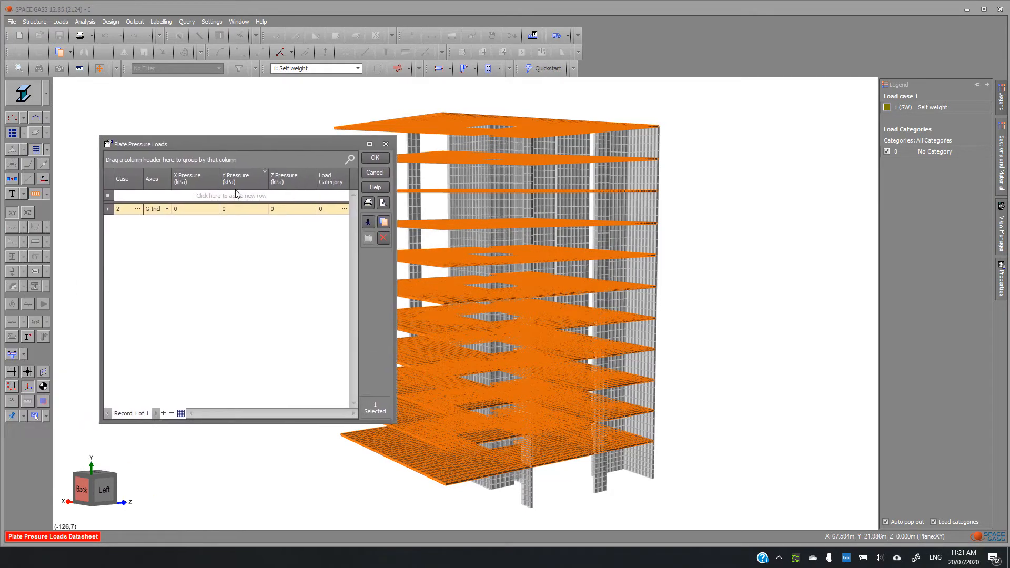
{"action": "left_click", "coordinate": [238, 210]}
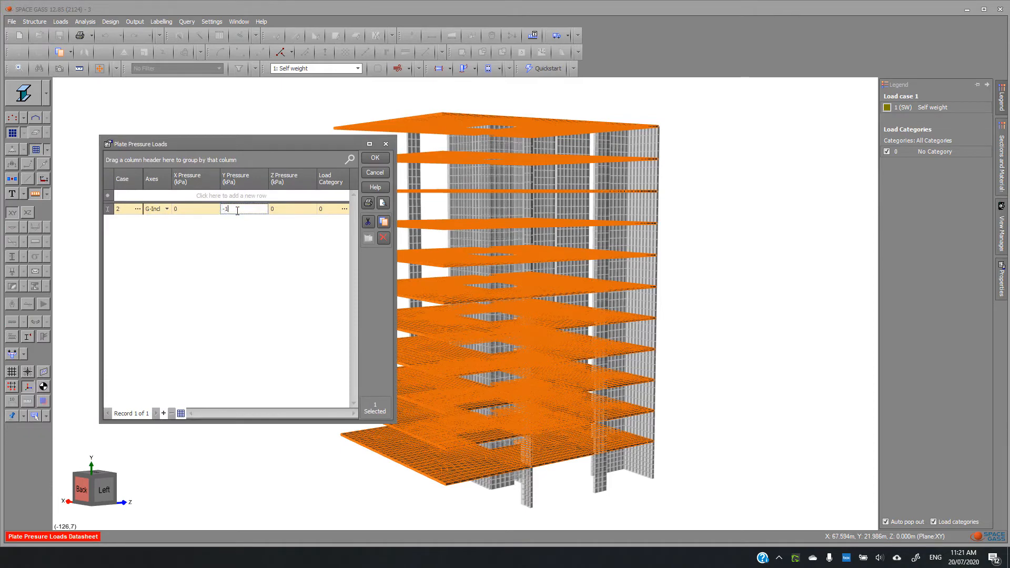
{"action": "type", "text": "-1"}
{"action": "left_click", "coordinate": [371, 159]}
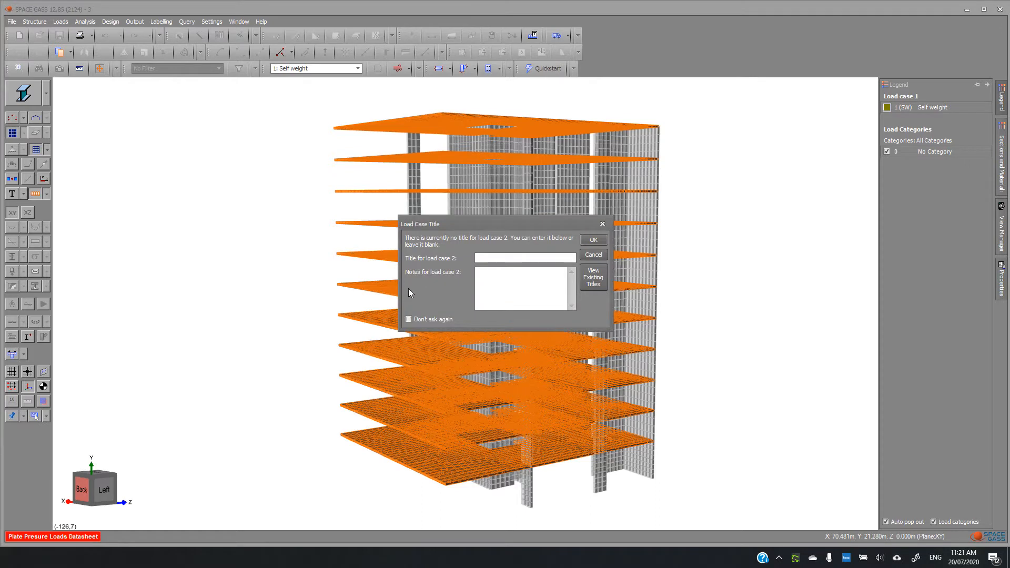
Title load case 2 "Additional DL (1kPa)" and turn off the load display.
{"action": "type", "text": "Additional A"}
{"action": "key", "text": "BackSpace"}
{"action": "type", "text": "DL (1kPa)"}
{"action": "left_click", "coordinate": [594, 240]}
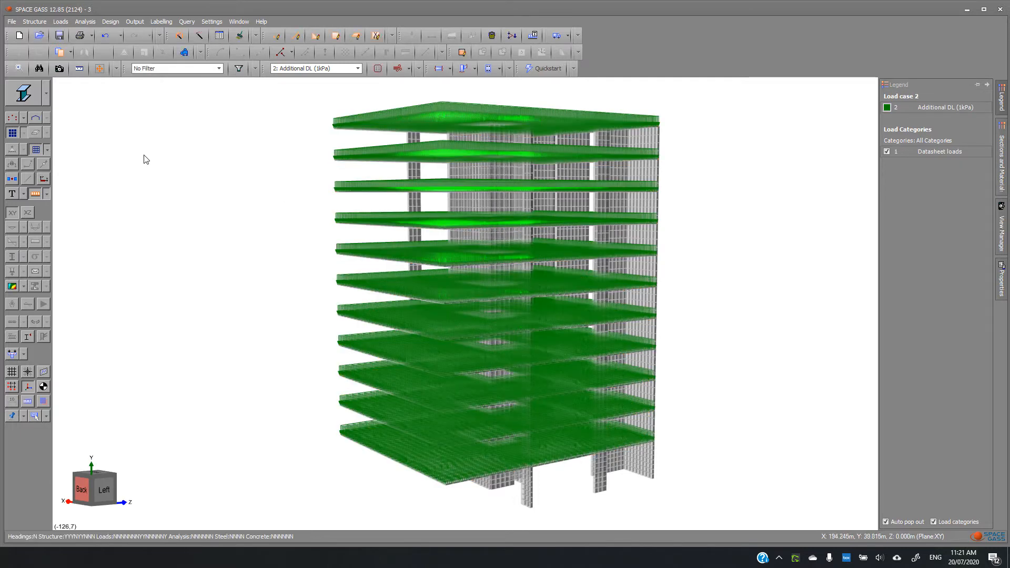
{"action": "left_click", "coordinate": [35, 194]}
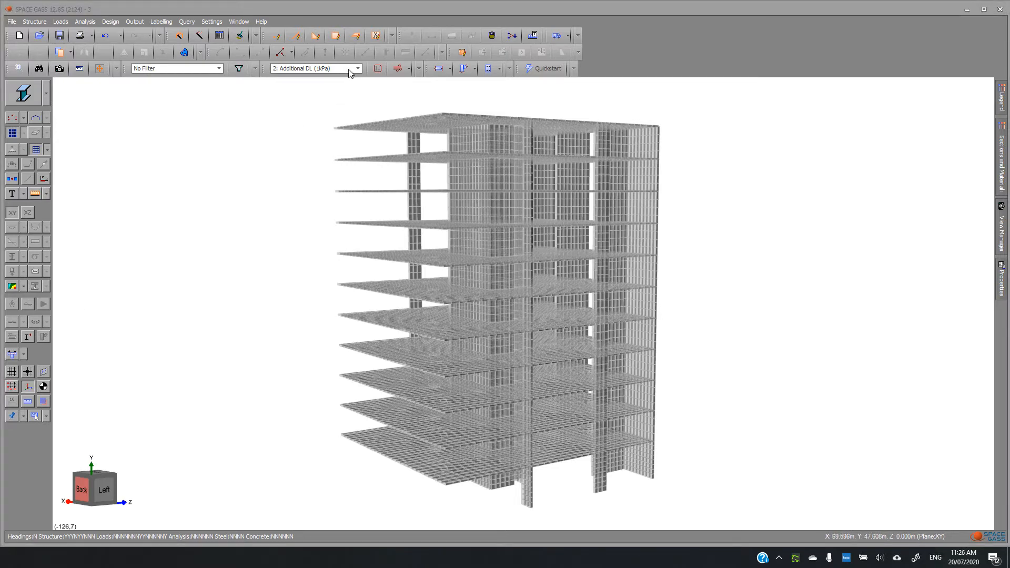
Create combination load case 3 titled "G" with a factor of 1 for both self weight and additional dead load.
{"action": "left_click", "coordinate": [512, 35]}
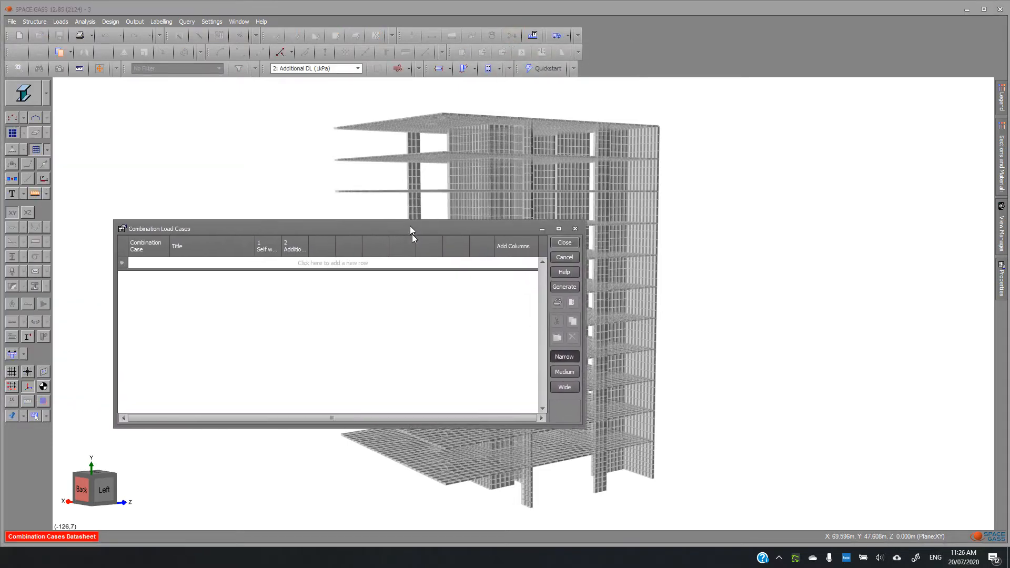
{"action": "left_click", "coordinate": [142, 276]}
{"action": "type", "text": "3"}
{"action": "key", "text": "Tab"}
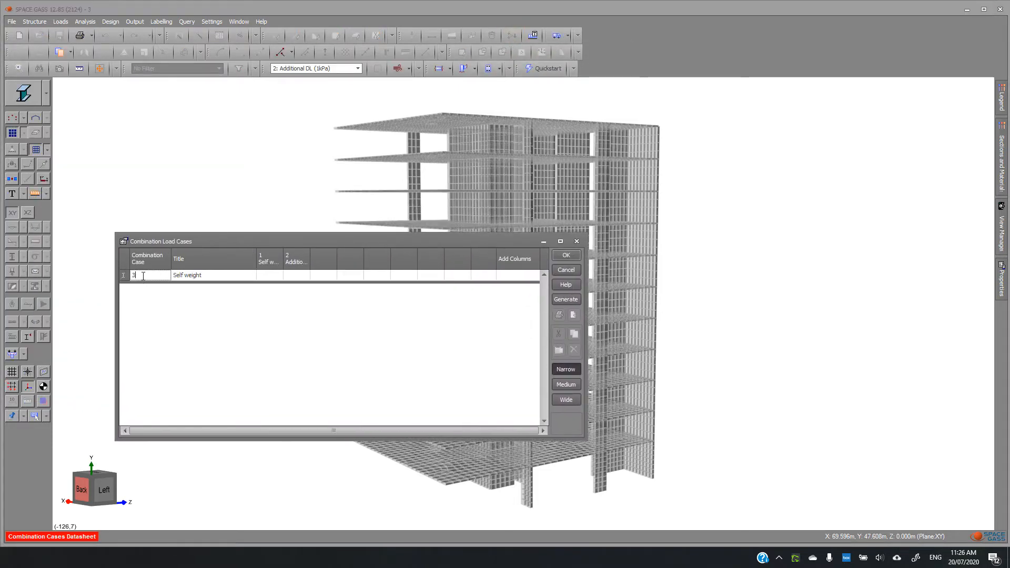
{"action": "type", "text": "G"}
{"action": "key", "text": "Tab"}
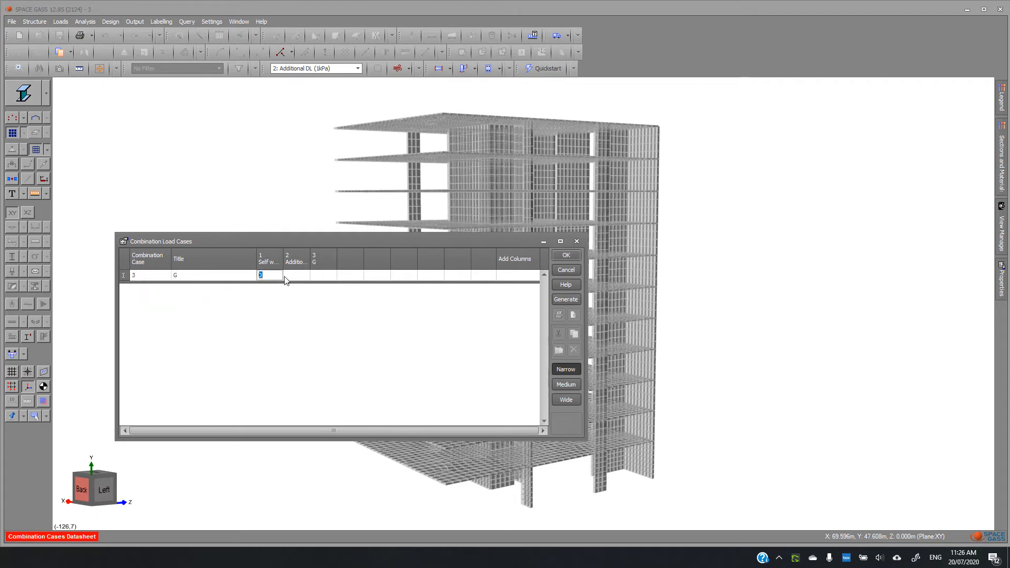
{"action": "type", "text": "1"}
{"action": "key", "text": "Tab"}
{"action": "type", "text": "1"}
{"action": "left_click", "coordinate": [565, 255]}
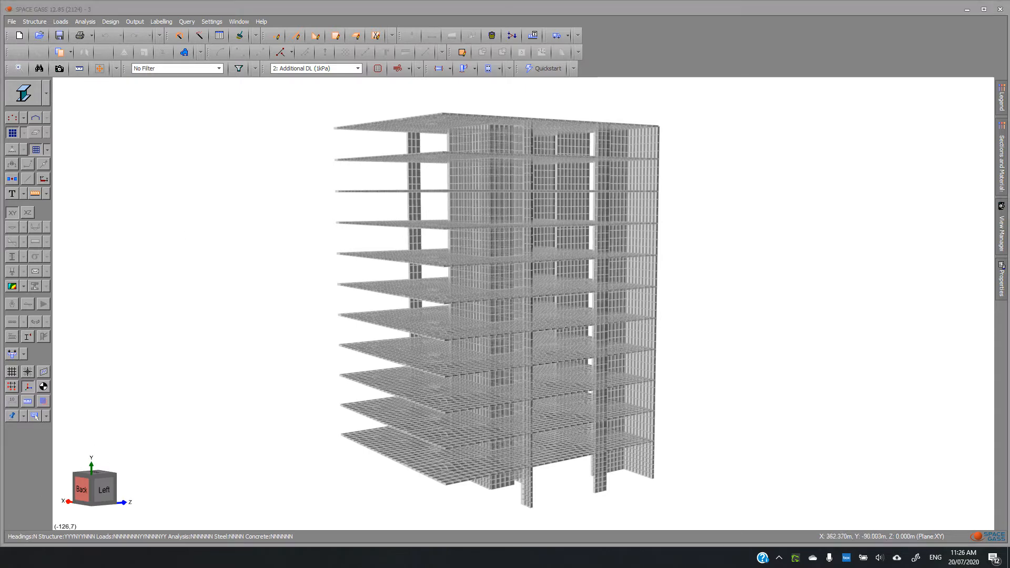
Select all the plates of the ten lower floor slabs, leaving out the roof slab.
{"action": "left_click", "coordinate": [362, 437]}
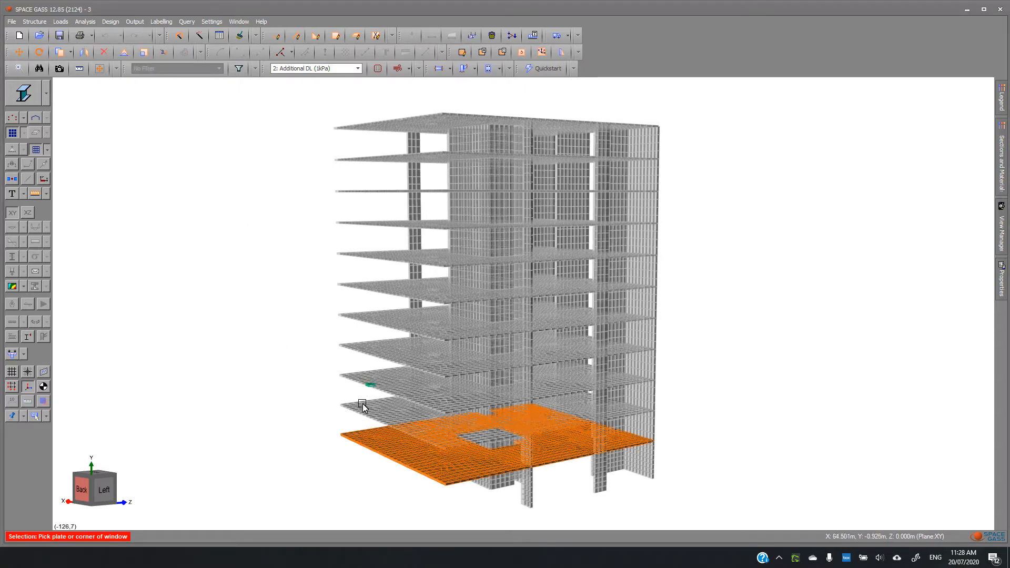
{"action": "left_click", "coordinate": [363, 409]}
{"action": "left_click", "coordinate": [366, 381]}
{"action": "left_click", "coordinate": [368, 344]}
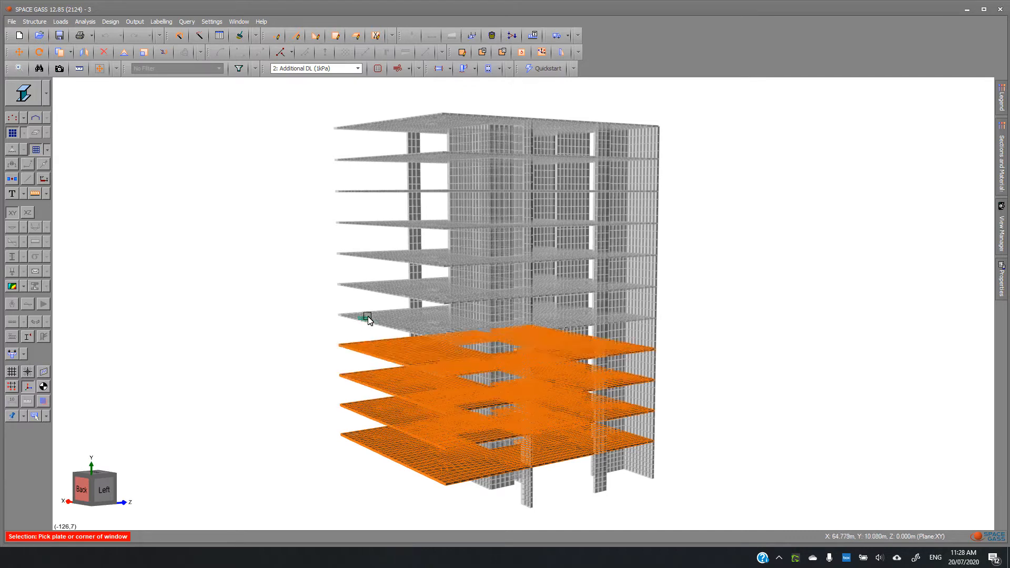
{"action": "left_click", "coordinate": [368, 318]}
{"action": "left_click", "coordinate": [373, 288]}
{"action": "left_click", "coordinate": [384, 257]}
{"action": "left_click", "coordinate": [383, 225]}
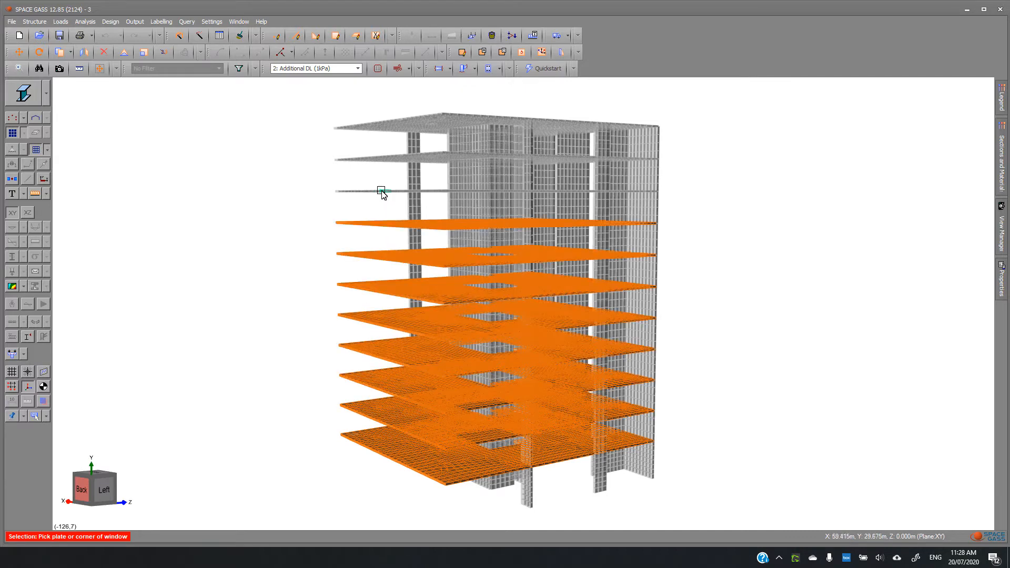
{"action": "left_click", "coordinate": [383, 191]}
{"action": "left_click", "coordinate": [378, 158]}
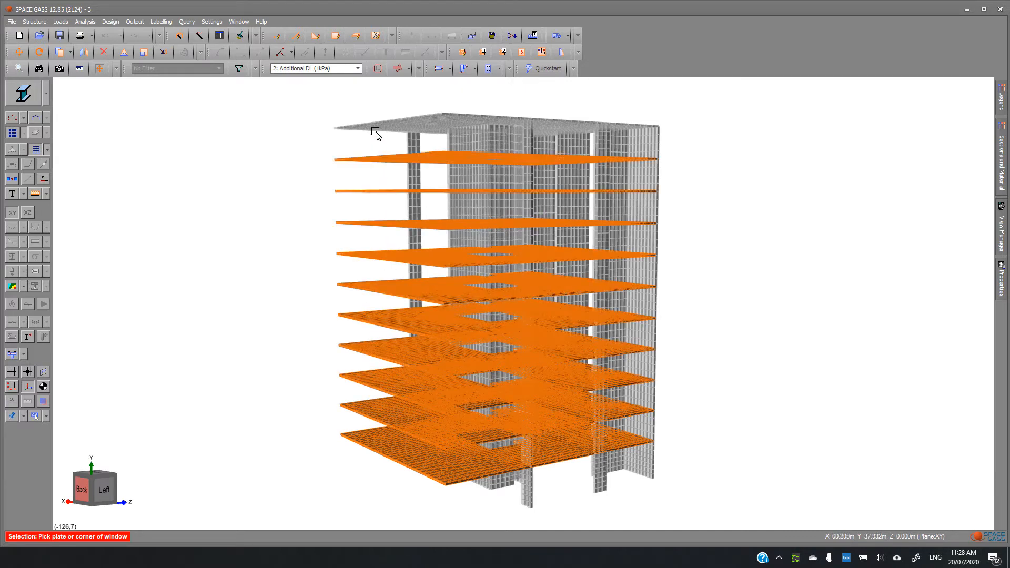
Apply a Y pressure load of -3 kPa to the selected floor plates as a group in load case 4.
{"action": "right_click", "coordinate": [363, 157]}
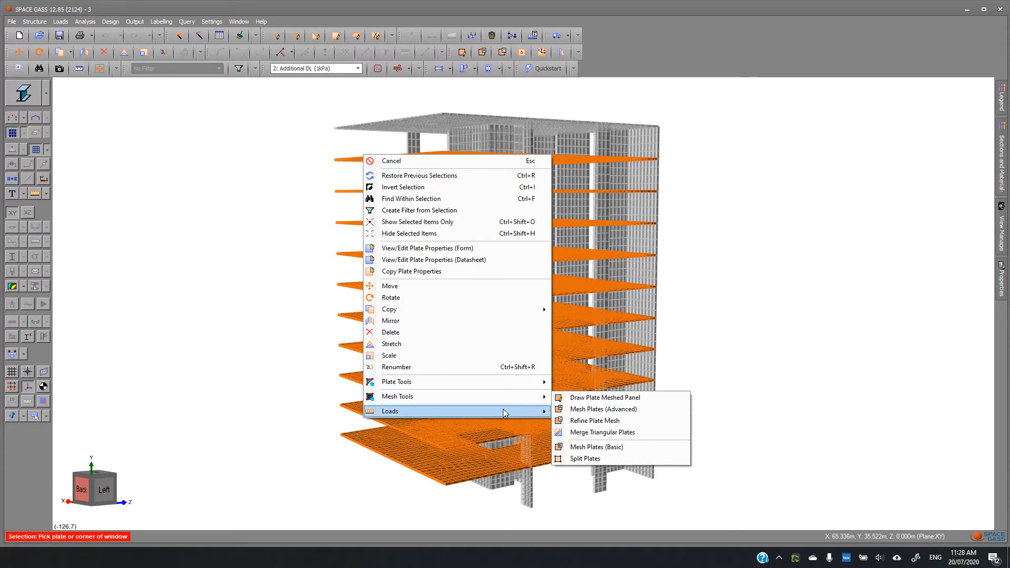
{"action": "mouse_move", "coordinate": [503, 412]}
{"action": "left_click", "coordinate": [573, 413]}
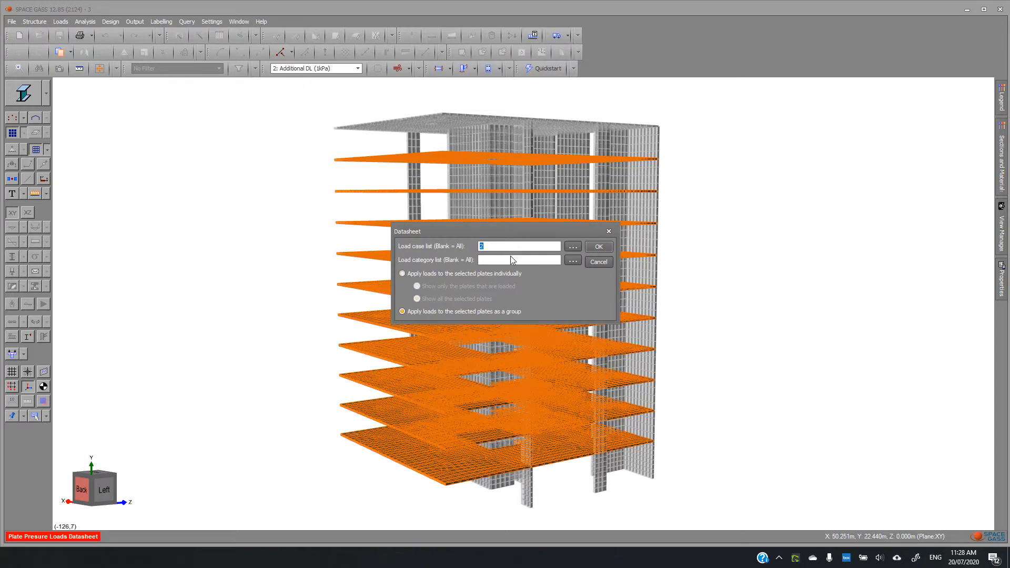
{"action": "left_click", "coordinate": [599, 247]}
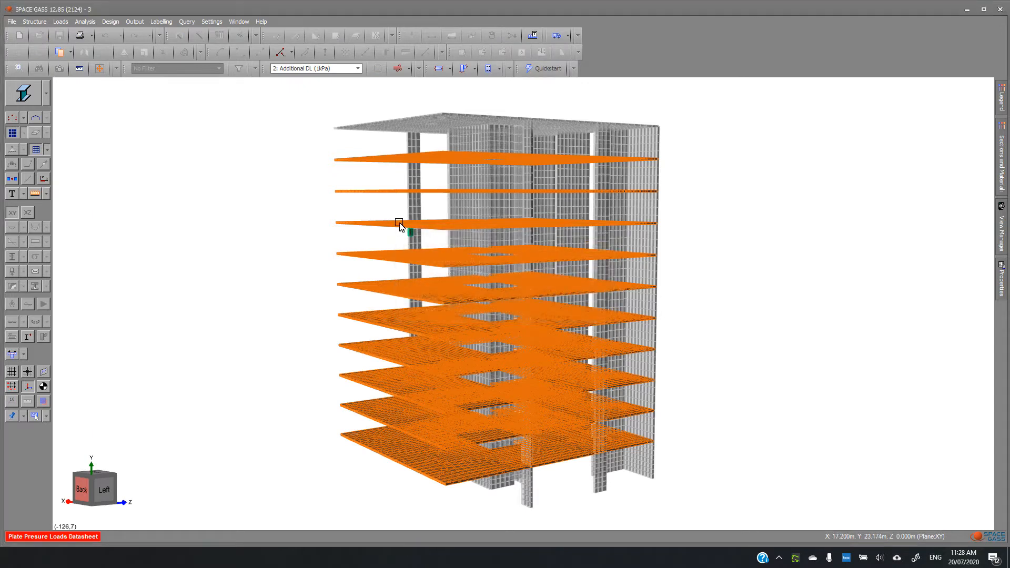
{"action": "left_click", "coordinate": [235, 209]}
{"action": "type", "text": "-3"}
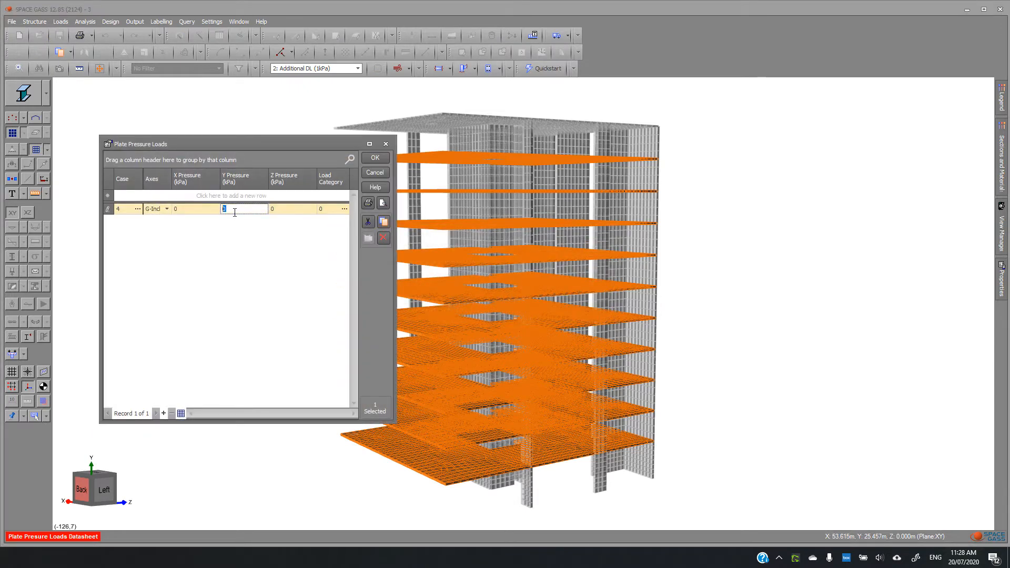
{"action": "left_click", "coordinate": [375, 158]}
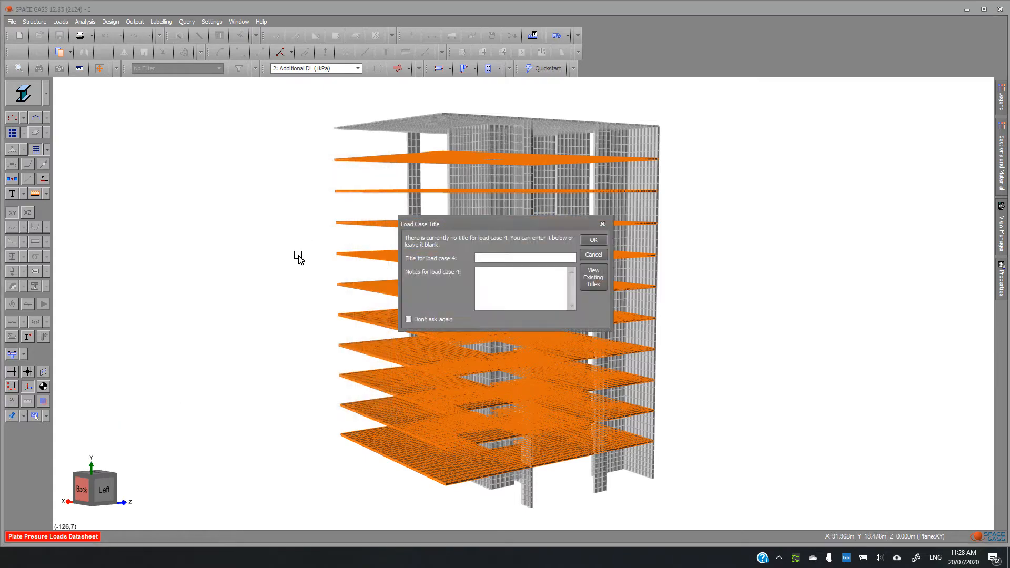
Title load case 4 "Q (3 kPa)" and turn off the load display.
{"action": "type", "text": "Q"}
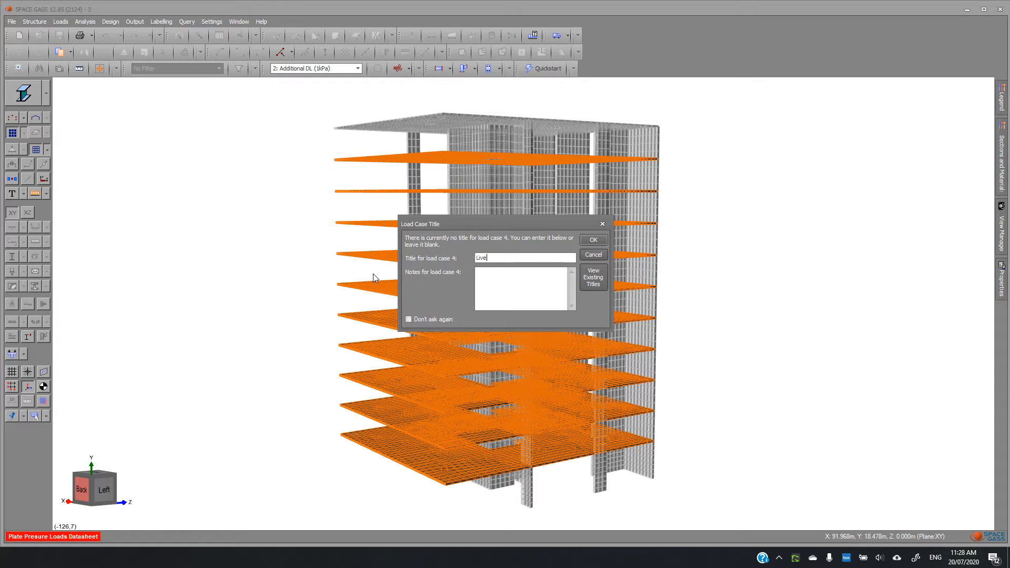
{"action": "type", "text": " ( KPa)"}
{"action": "key", "text": "BackSpace"}
{"action": "key", "text": "BackSpace"}
{"action": "key", "text": "BackSpace"}
{"action": "key", "text": "BackSpace"}
{"action": "type", "text": "kPa)"}
{"action": "left_click", "coordinate": [594, 239]}
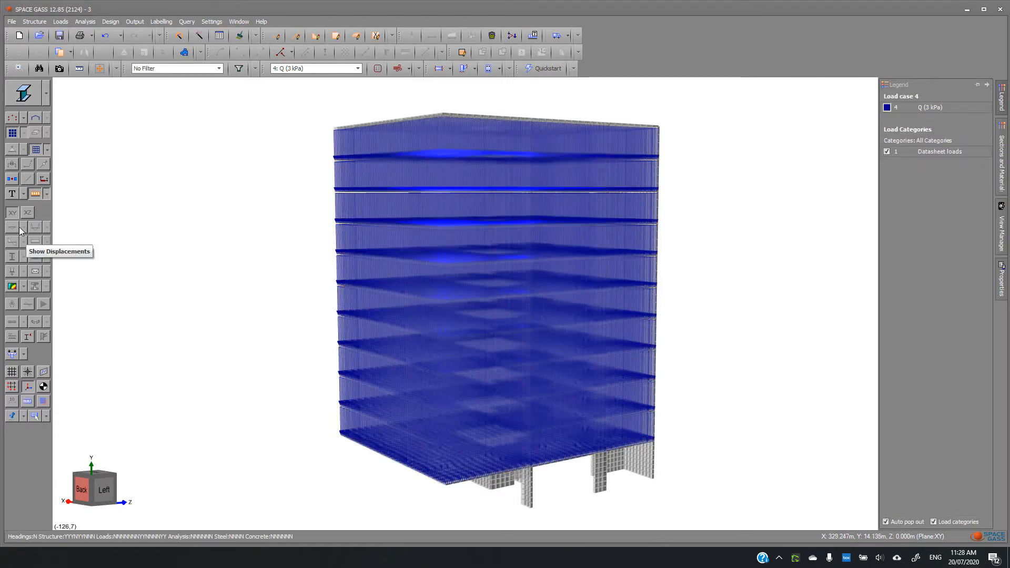
{"action": "left_click", "coordinate": [35, 194]}
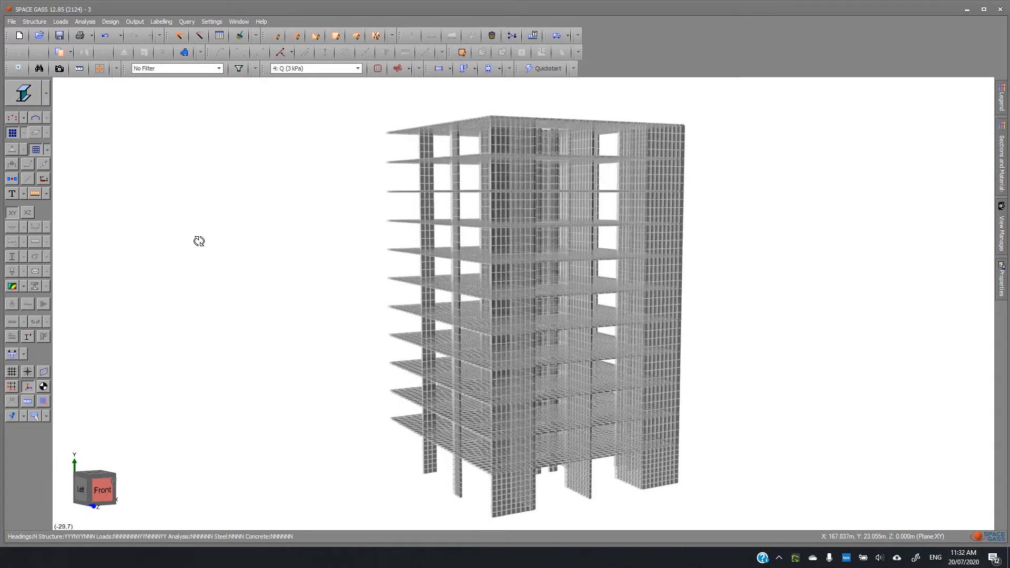
Show the beams and columns again and colour the floor and wall plates with plate thickness contours.
{"action": "middle_click_drag", "start_coordinate": [199, 241], "coordinate": [263, 251]}
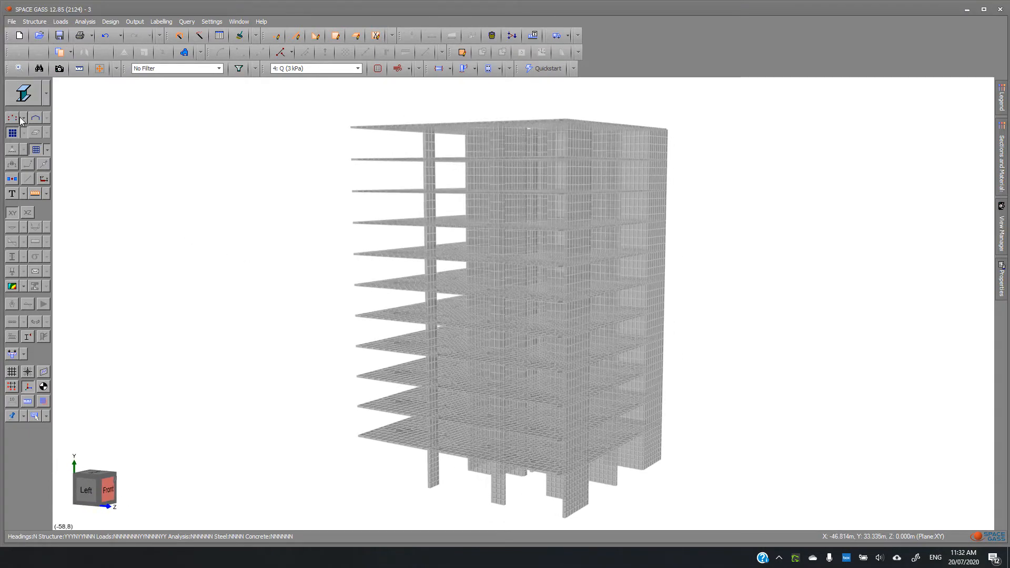
{"action": "left_click", "coordinate": [35, 118]}
{"action": "mouse_move", "coordinate": [211, 198]}
{"action": "middle_mouse_down"}
{"action": "mouse_move", "coordinate": [232, 221]}
{"action": "mouse_move", "coordinate": [203, 205]}
{"action": "middle_mouse_up"}
{"action": "left_click", "coordinate": [23, 286]}
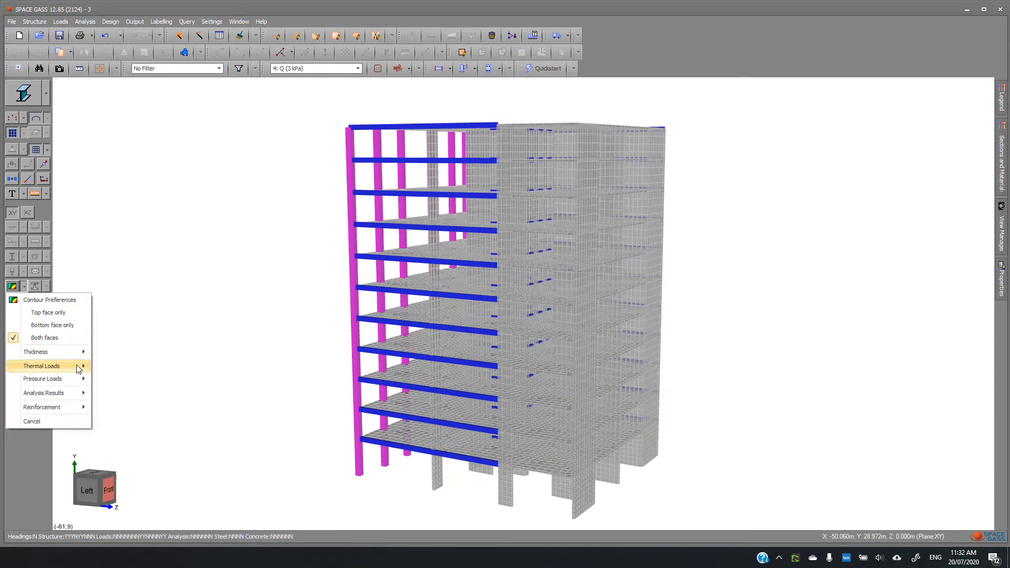
{"action": "mouse_move", "coordinate": [58, 352]}
{"action": "left_click", "coordinate": [128, 351]}
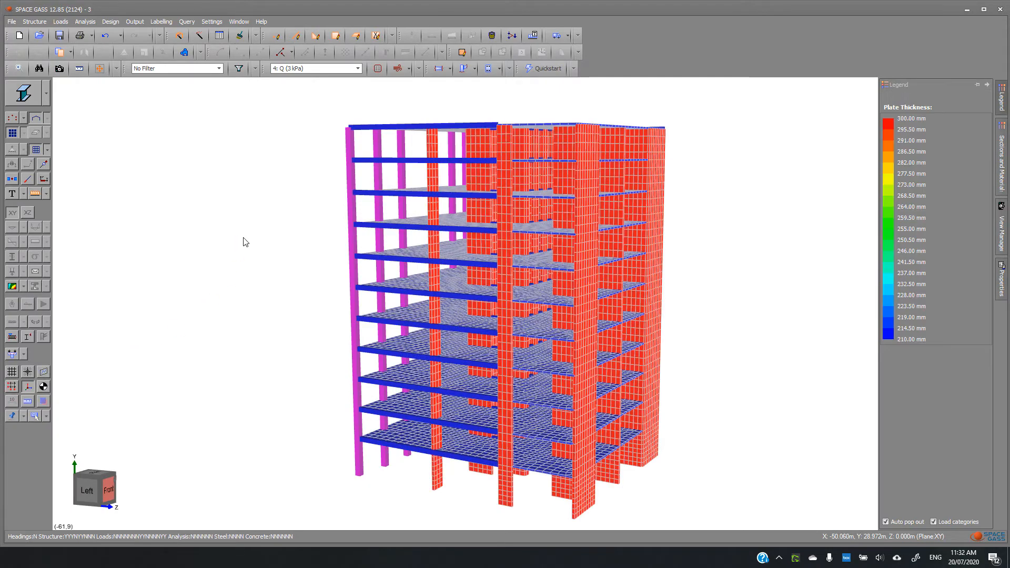
{"action": "middle_click_drag", "start_coordinate": [295, 275], "coordinate": [273, 284]}
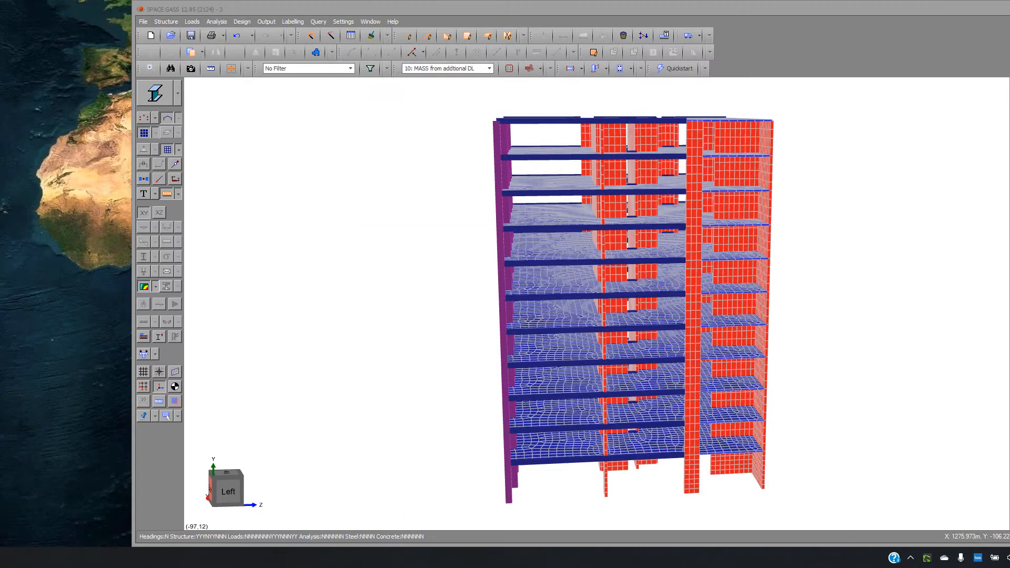
Convert static load cases 2 and 4 into masses in mass cases 10 and 11, and check the load case list.
{"action": "left_click", "coordinate": [198, 22]}
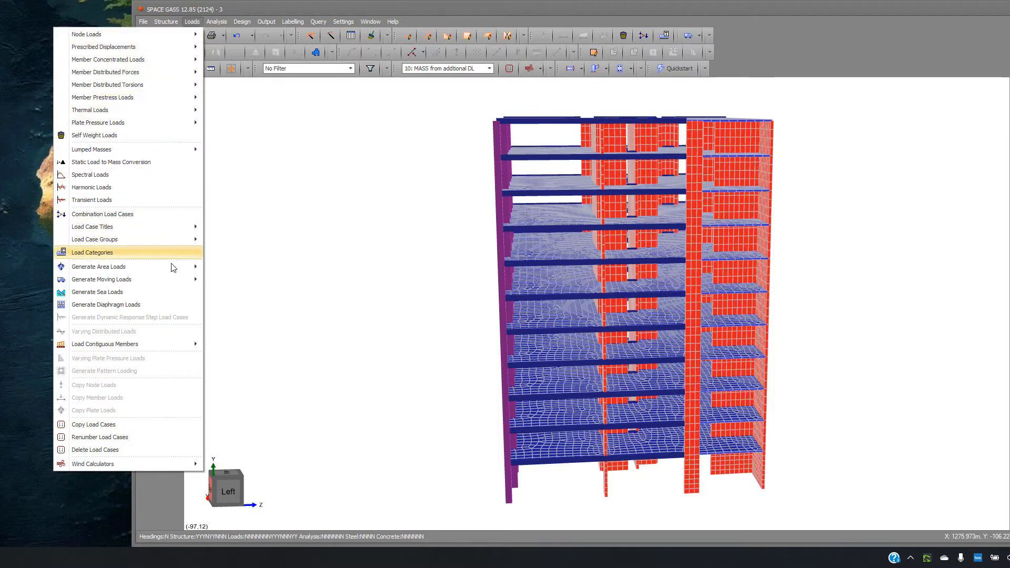
{"action": "left_click", "coordinate": [170, 163]}
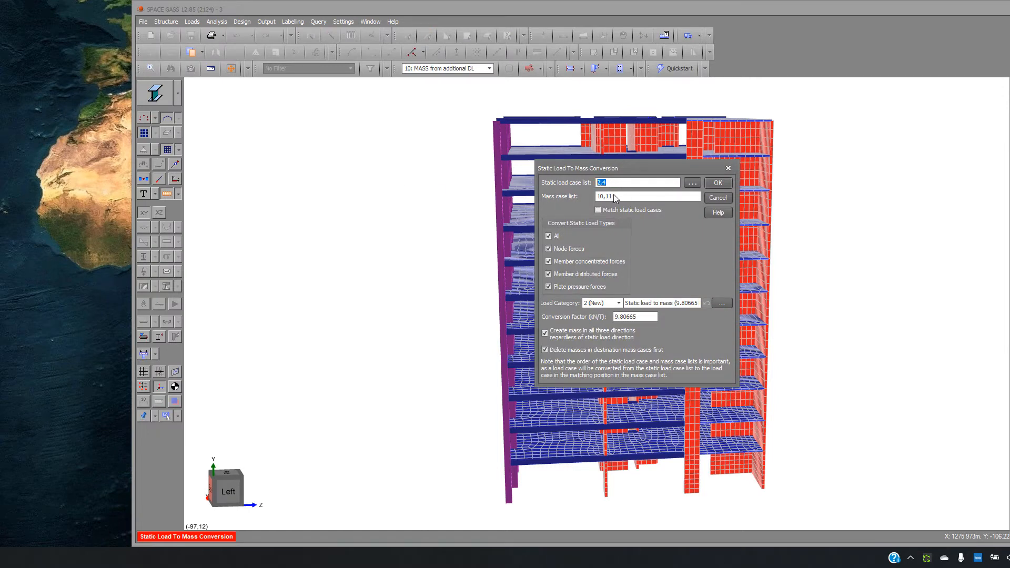
{"action": "double_click", "coordinate": [602, 199]}
{"action": "left_click", "coordinate": [719, 184]}
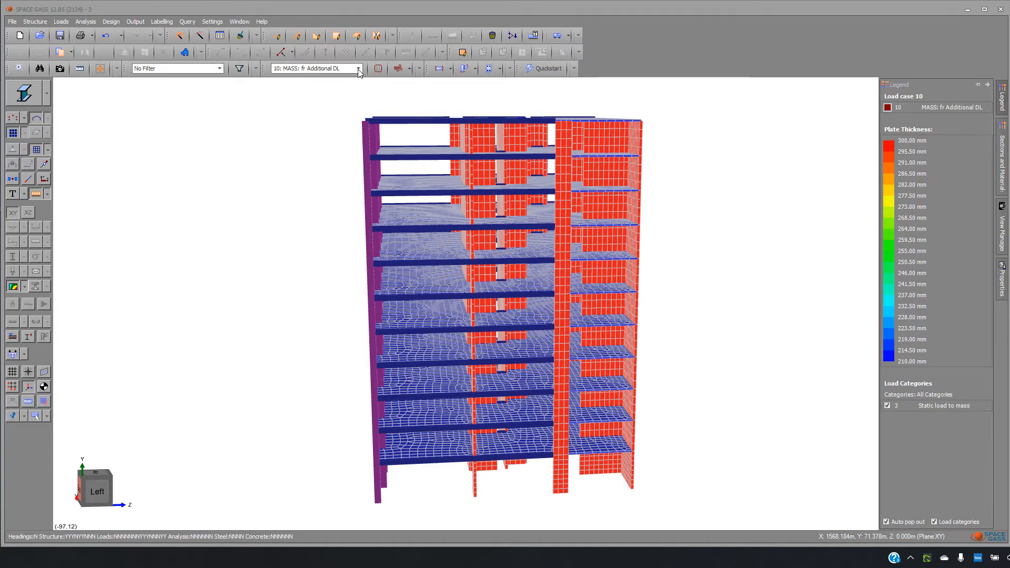
{"action": "left_click", "coordinate": [358, 69]}
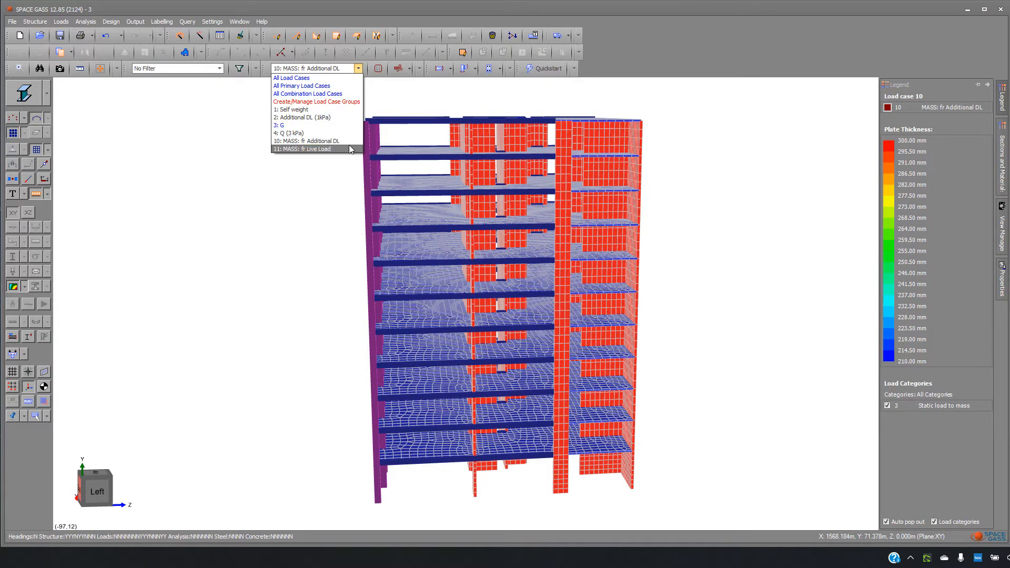
{"action": "left_click", "coordinate": [67, 205]}
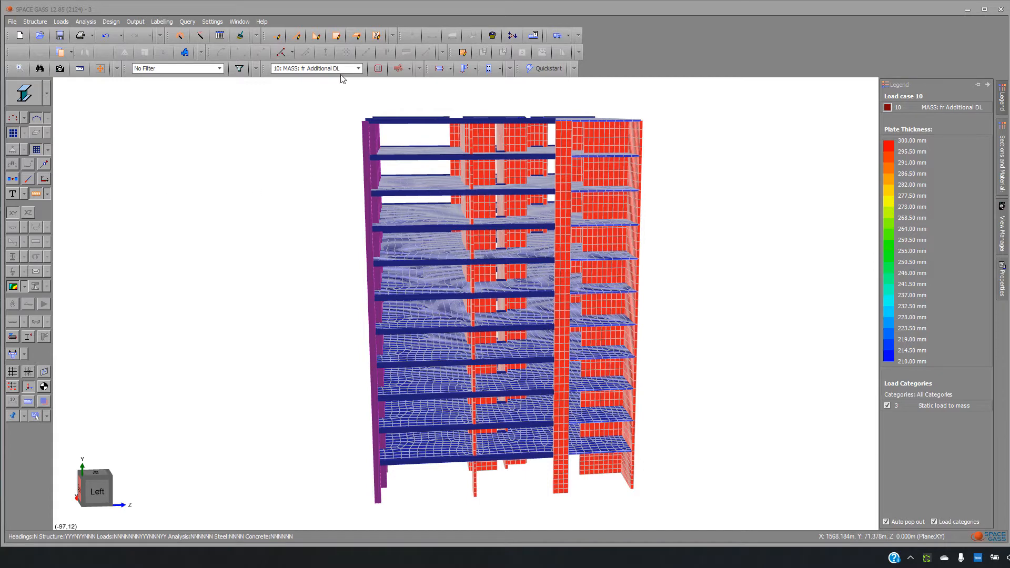
Add combination case 12 titled "Mass source", combining self weight at a factor of 1 with mass cases 10 and 11.
{"action": "left_click", "coordinate": [513, 35]}
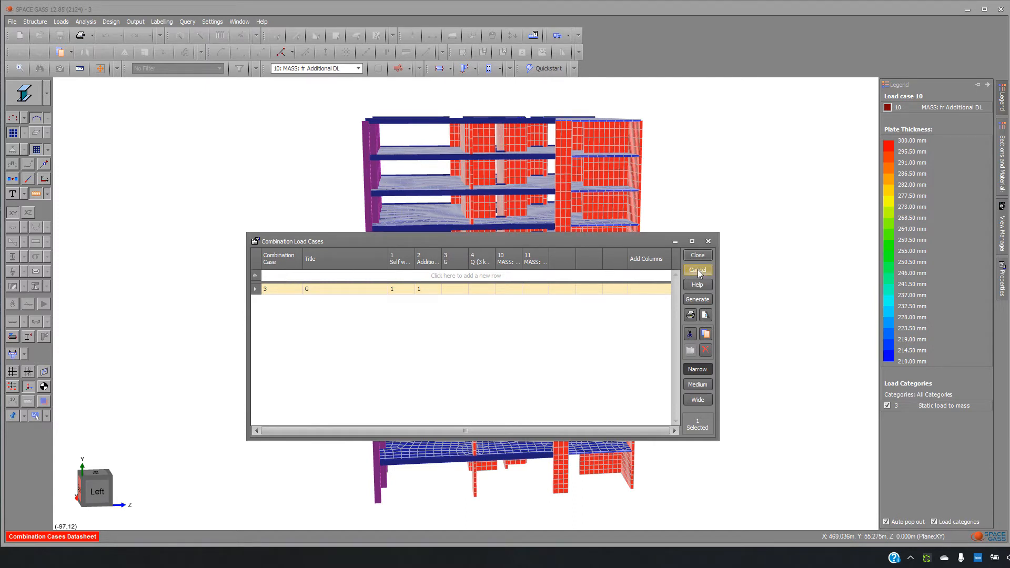
{"action": "left_click", "coordinate": [282, 275]}
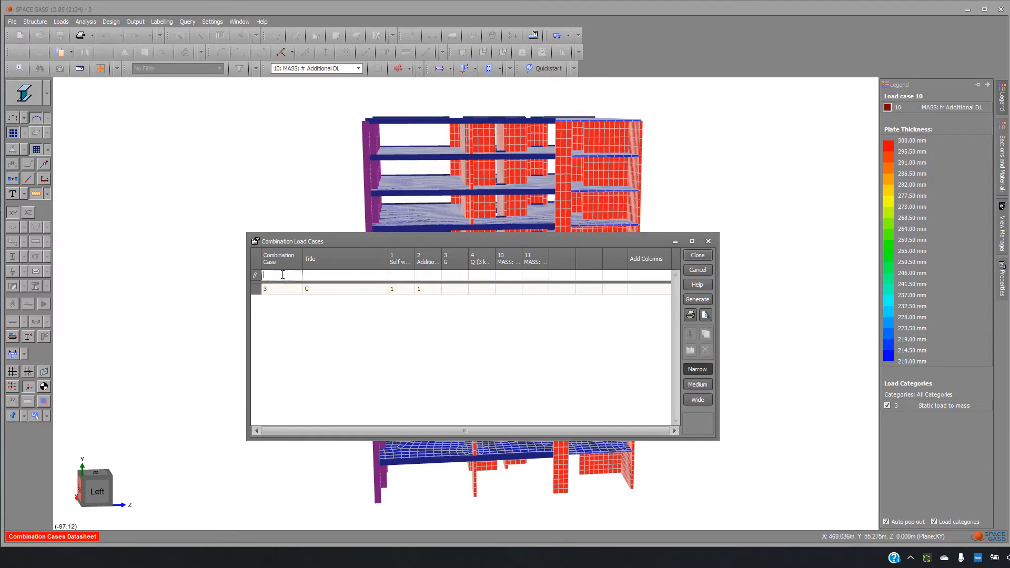
{"action": "type", "text": "12"}
{"action": "left_click", "coordinate": [361, 277]}
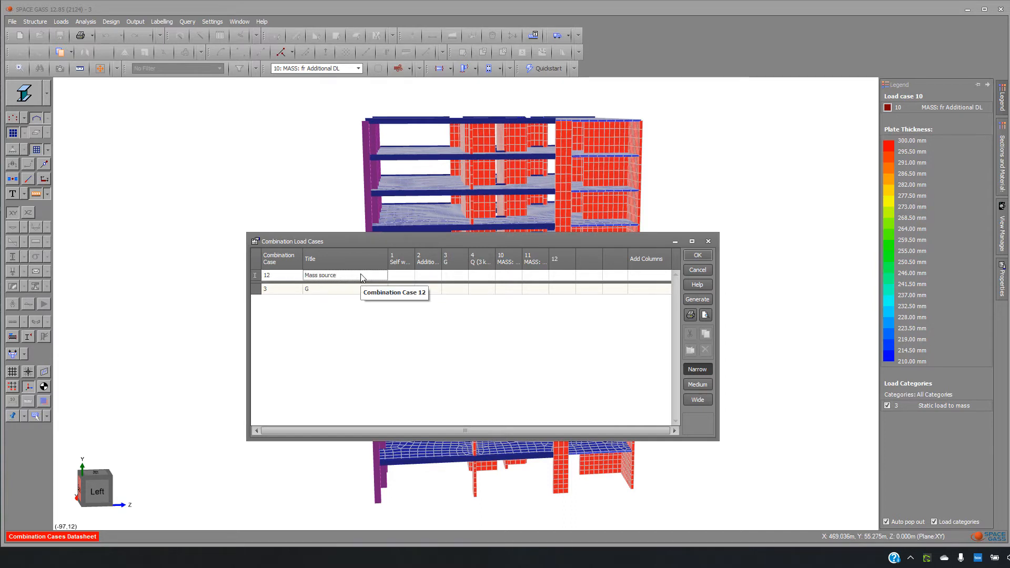
{"action": "left_click", "coordinate": [413, 274]}
{"action": "type", "text": "1"}
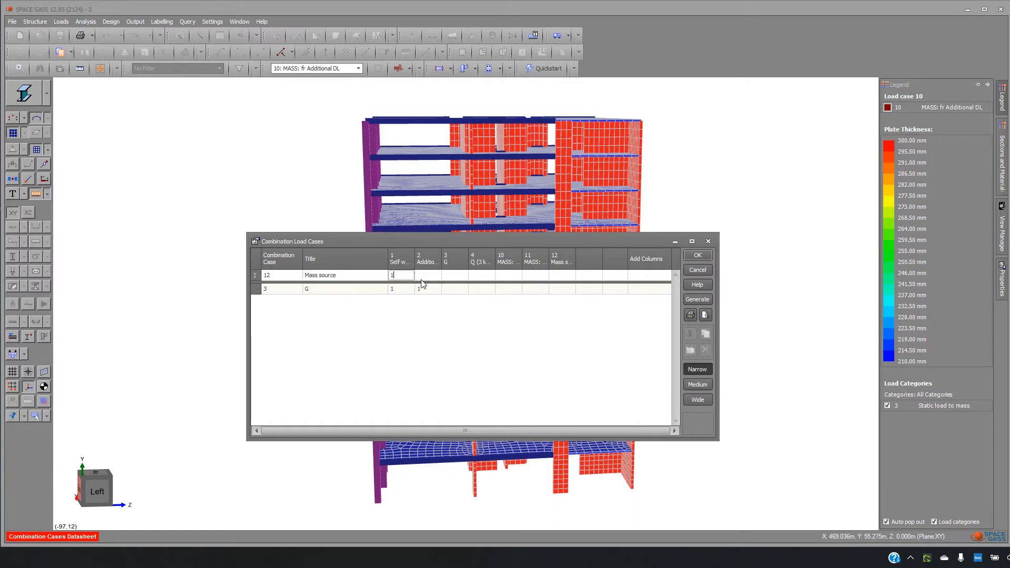
{"action": "left_click", "coordinate": [503, 274]}
{"action": "left_click", "coordinate": [532, 278]}
{"action": "left_click", "coordinate": [694, 255]}
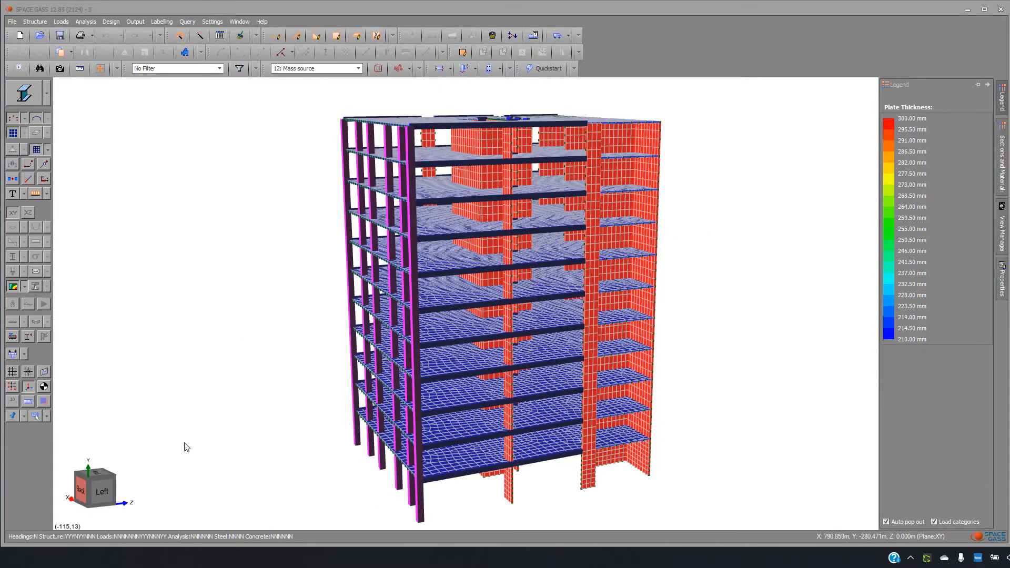
Look at the building in an orthographic left view and select all the nodes at the base of the columns and walls.
{"action": "middle_click_drag", "start_coordinate": [239, 416], "coordinate": [216, 422]}
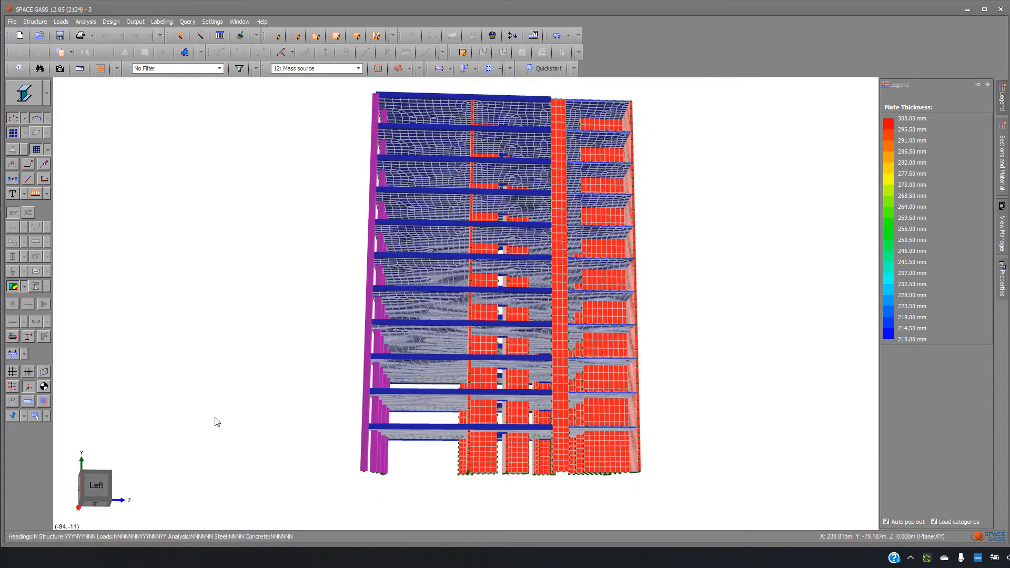
{"action": "left_click", "coordinate": [96, 488]}
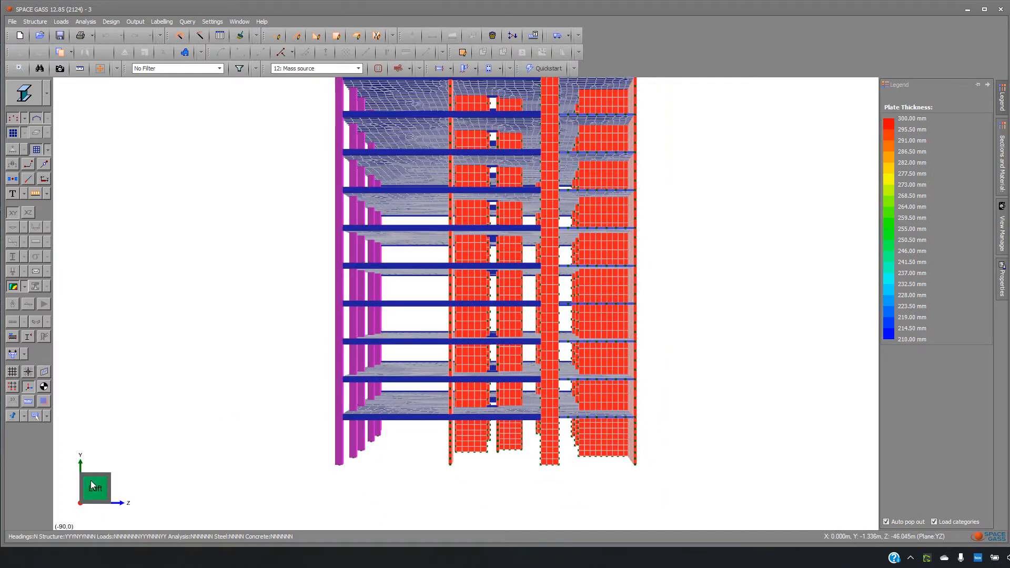
{"action": "right_click", "coordinate": [91, 481]}
{"action": "left_click", "coordinate": [180, 526]}
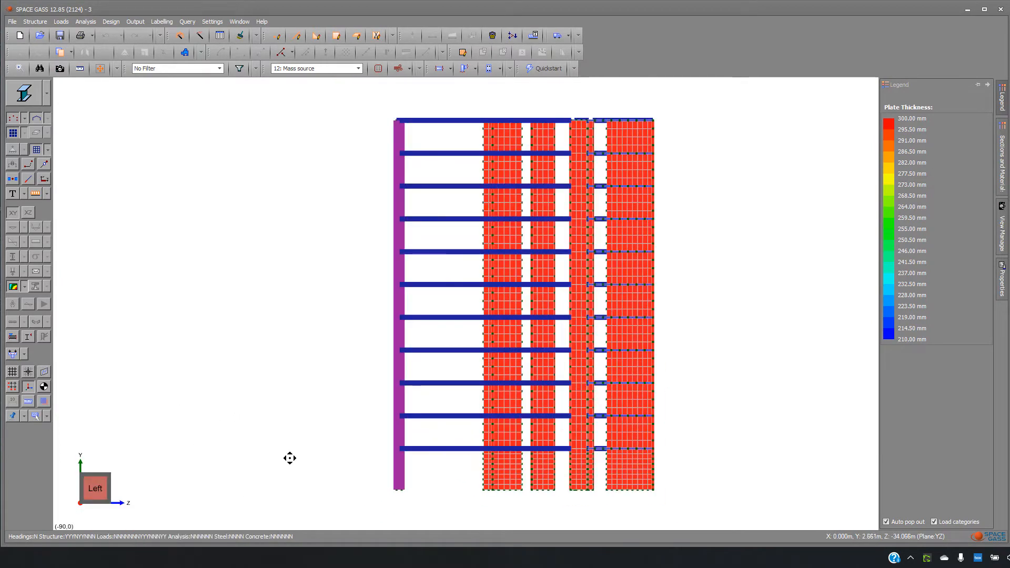
{"action": "middle_click_drag", "start_coordinate": [289, 458], "coordinate": [196, 405]}
{"action": "left_click", "coordinate": [275, 429]}
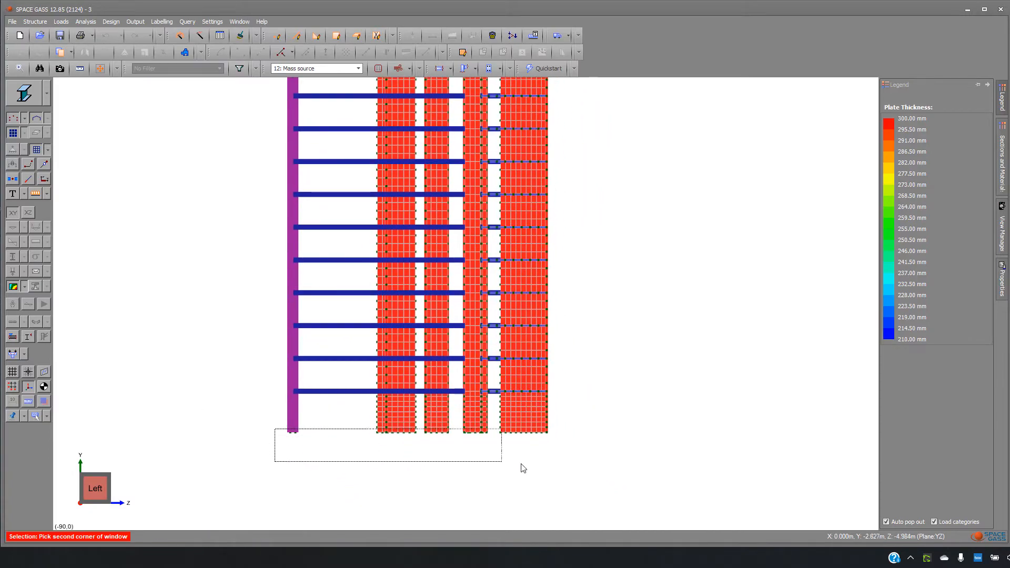
{"action": "left_click", "coordinate": [583, 472]}
{"action": "left_click", "coordinate": [605, 476]}
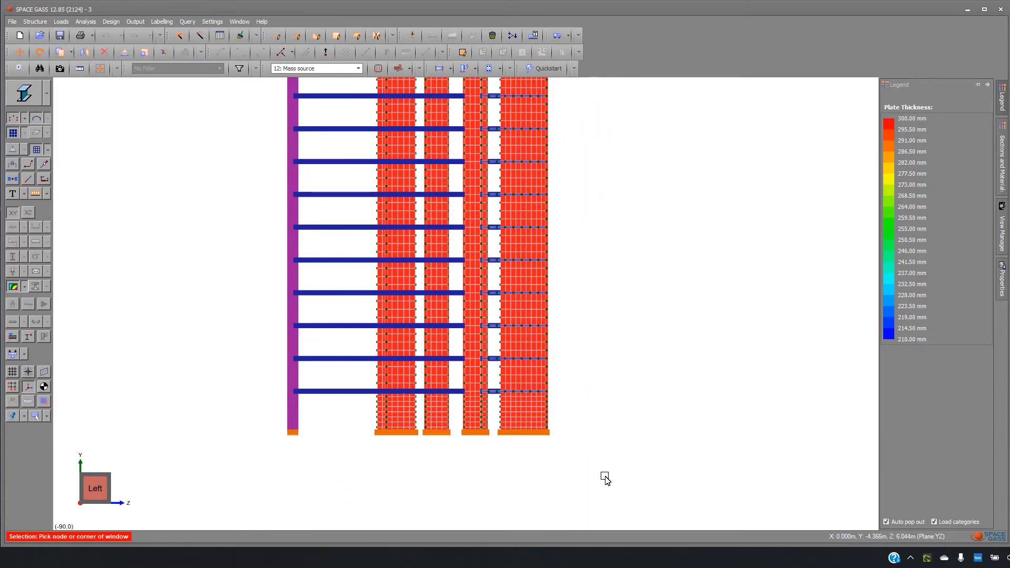
Give the selected base nodes a fully fixed FFFFFF restraint.
{"action": "mouse_move", "coordinate": [554, 475]}
{"action": "right_mouse_down"}
{"action": "mouse_move", "coordinate": [506, 517]}
{"action": "mouse_move", "coordinate": [563, 492]}
{"action": "right_mouse_up"}
{"action": "right_click", "coordinate": [401, 457]}
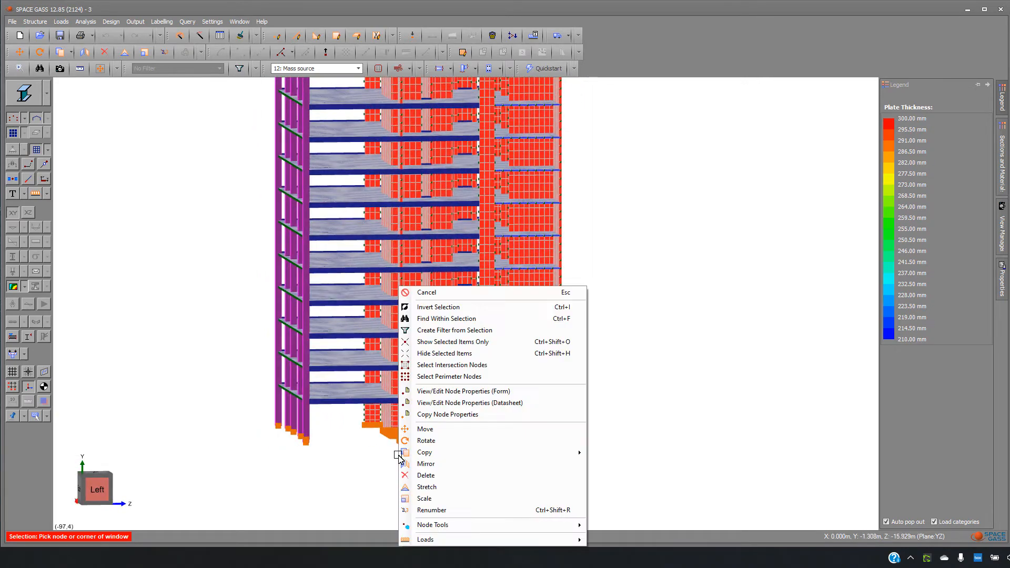
{"action": "left_click", "coordinate": [475, 392]}
{"action": "left_click", "coordinate": [916, 174]}
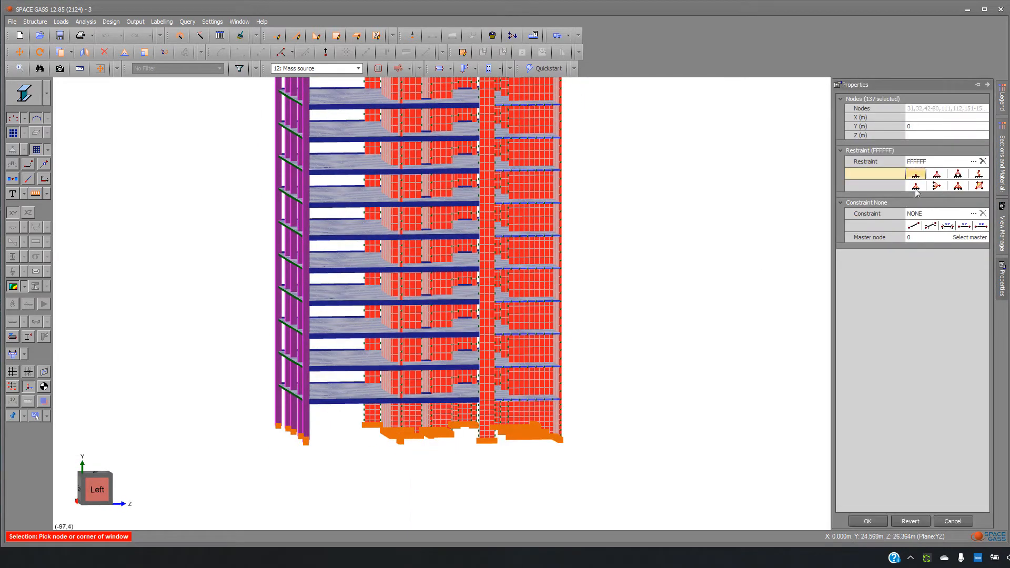
{"action": "left_click", "coordinate": [868, 521]}
{"action": "scroll", "coordinate": [609, 378], "scroll_direction": "down", "scroll_amount": 4}
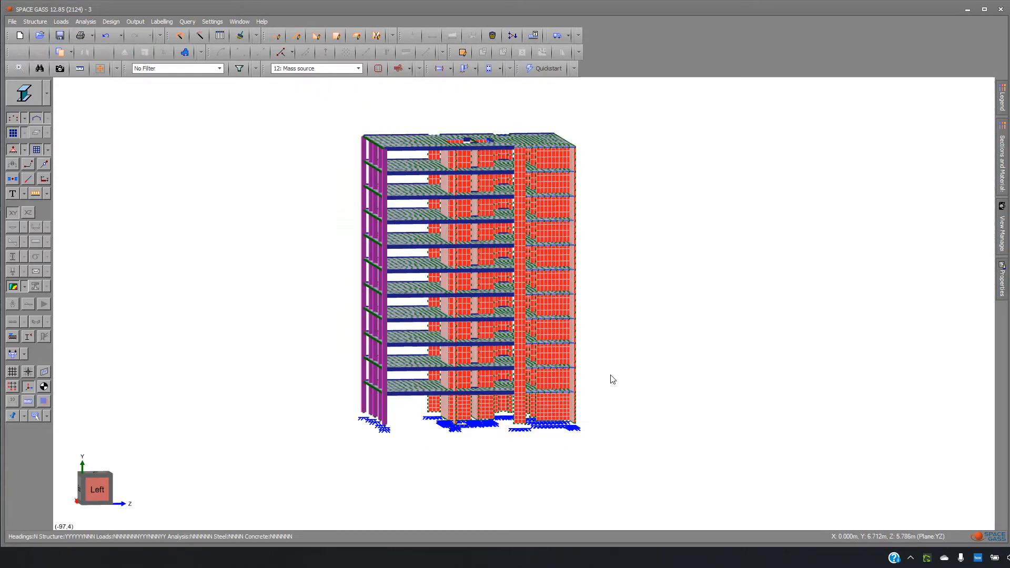
{"action": "middle_click_drag", "start_coordinate": [625, 327], "coordinate": [554, 324]}
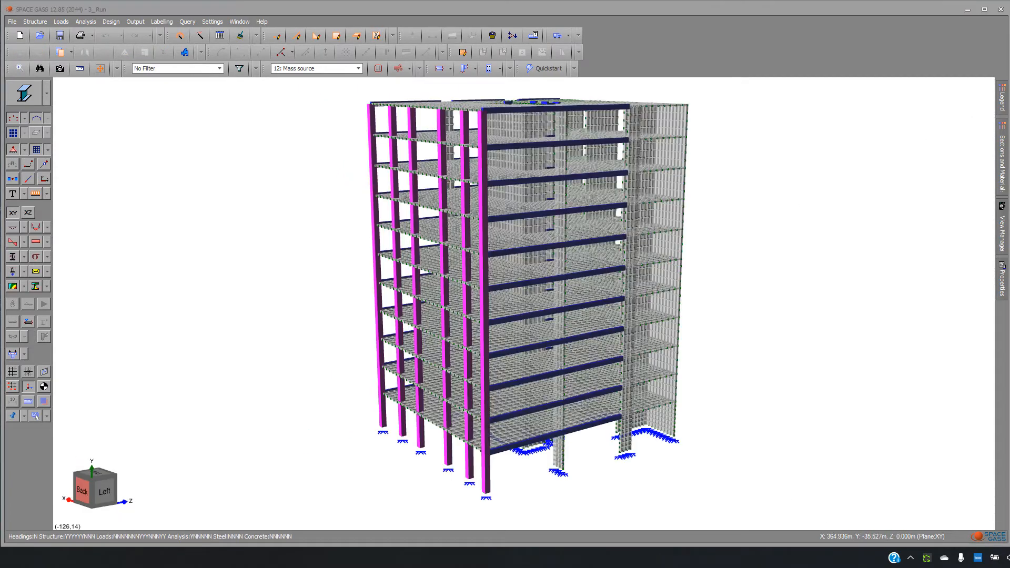
Run a linear static analysis of load case 1 with the Paradise solver.
{"action": "left_click", "coordinate": [85, 21]}
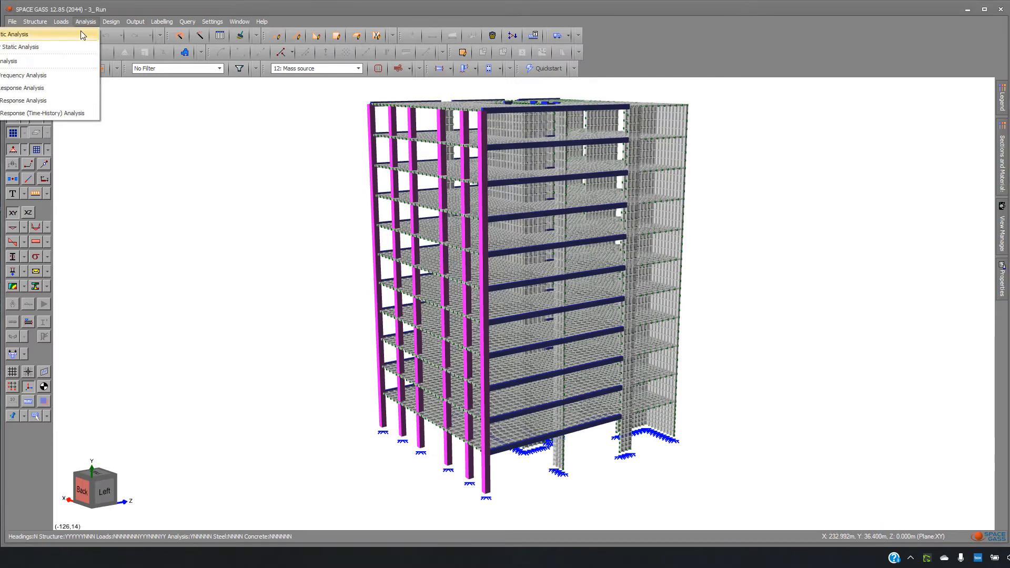
{"action": "left_click", "coordinate": [79, 35]}
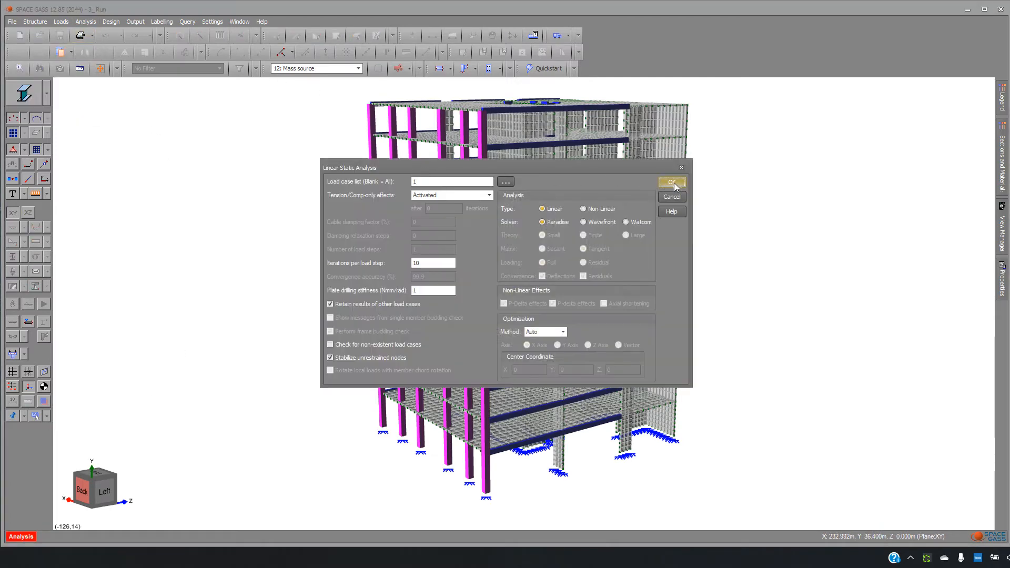
{"action": "left_click", "coordinate": [672, 182]}
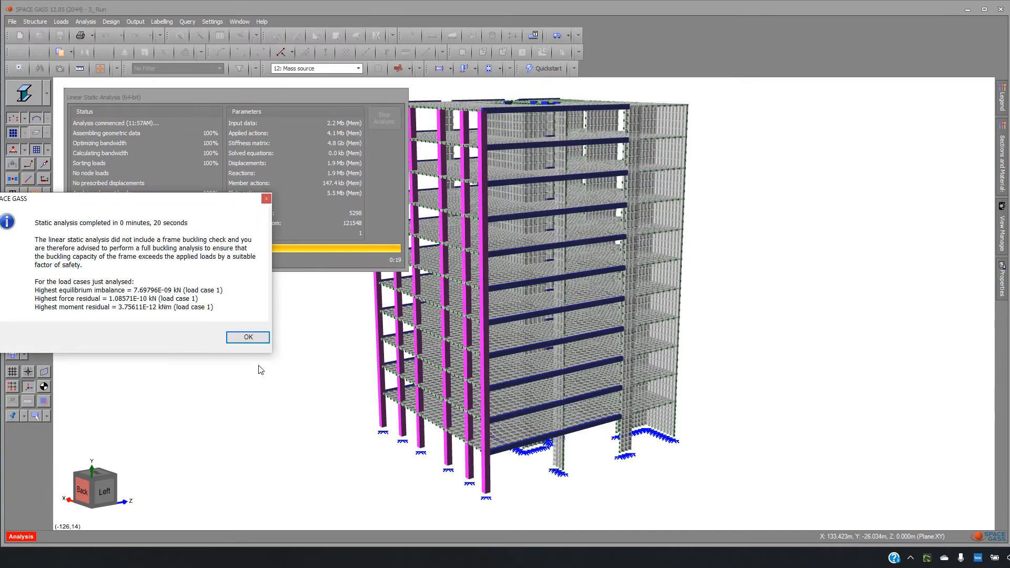
{"action": "left_click", "coordinate": [243, 338]}
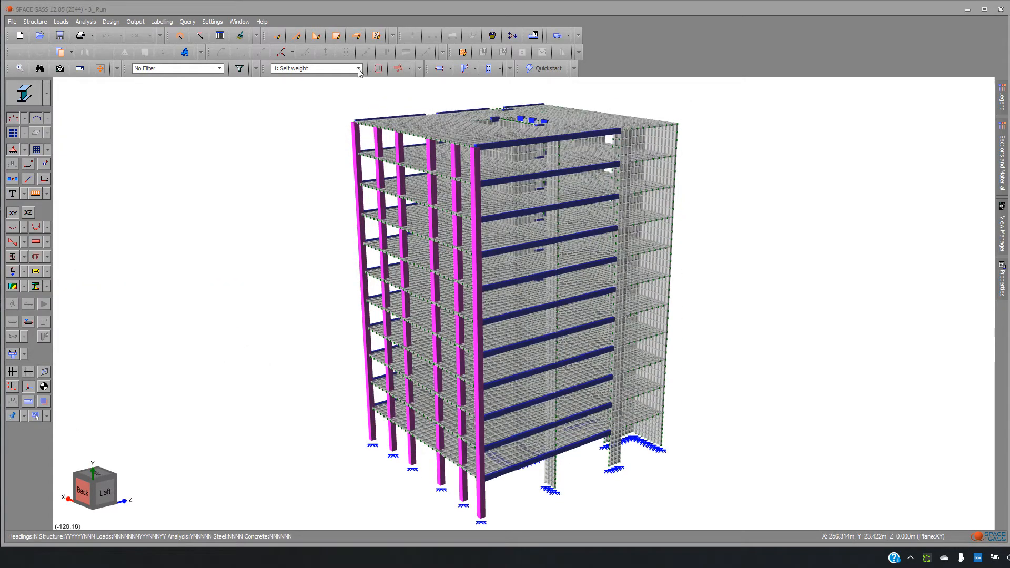
Show total displacement contours on the plates for the self weight load case.
{"action": "left_click", "coordinate": [359, 68]}
{"action": "left_click", "coordinate": [359, 68]}
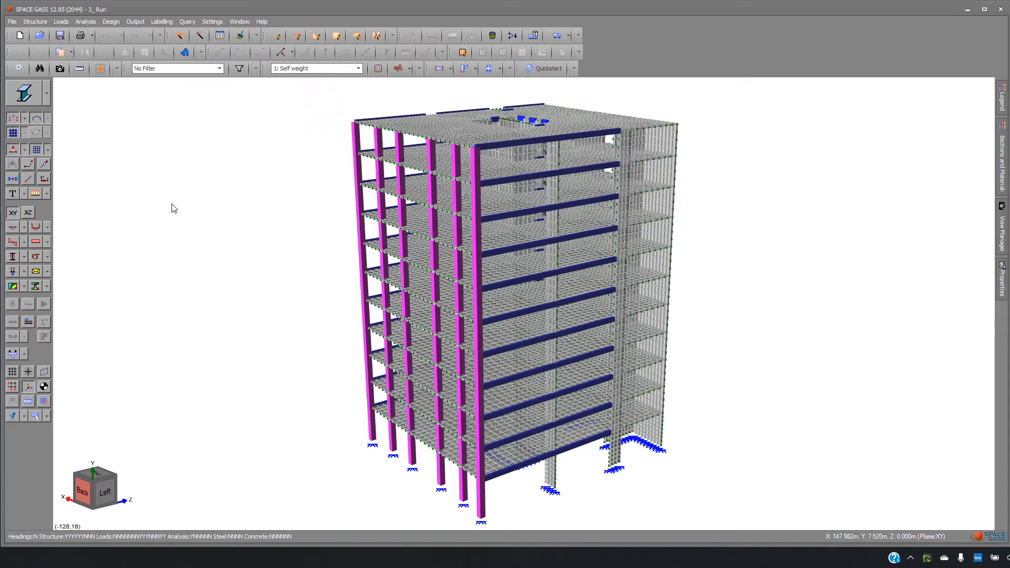
{"action": "left_click", "coordinate": [24, 286]}
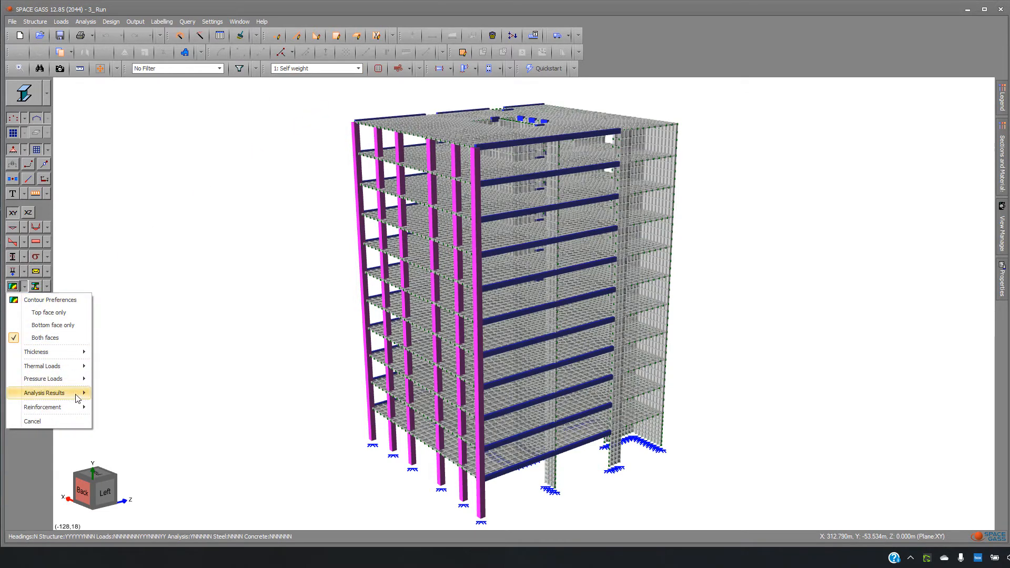
{"action": "mouse_move", "coordinate": [78, 399]}
{"action": "left_click", "coordinate": [189, 286]}
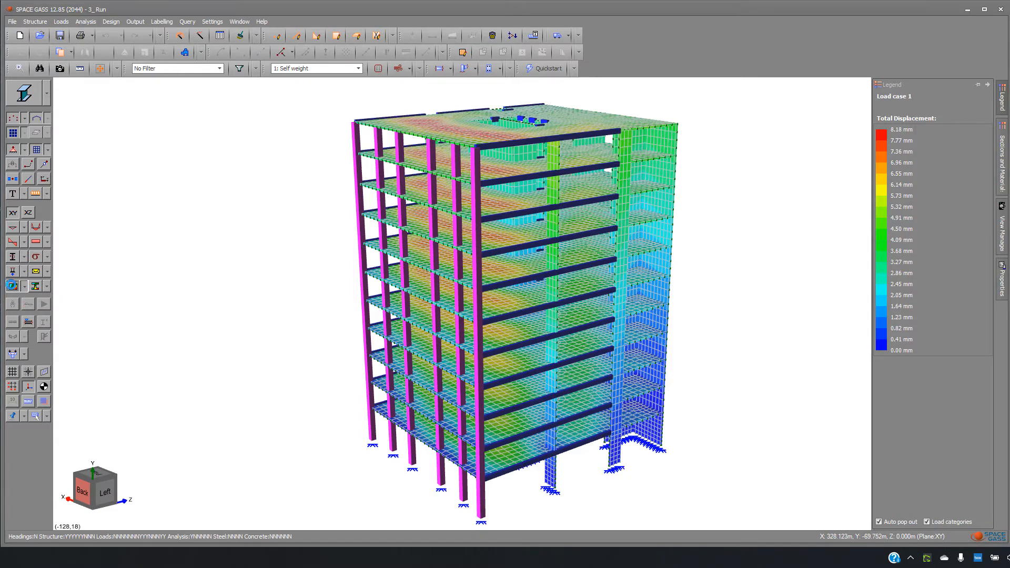
Turn off the plate contours and isolate a single mid-height floor slab so only its plates are shown.
{"action": "left_click", "coordinate": [12, 287]}
{"action": "middle_click_drag", "start_coordinate": [300, 343], "coordinate": [337, 336]}
{"action": "scroll", "coordinate": [443, 328], "scroll_direction": "up", "scroll_amount": 3}
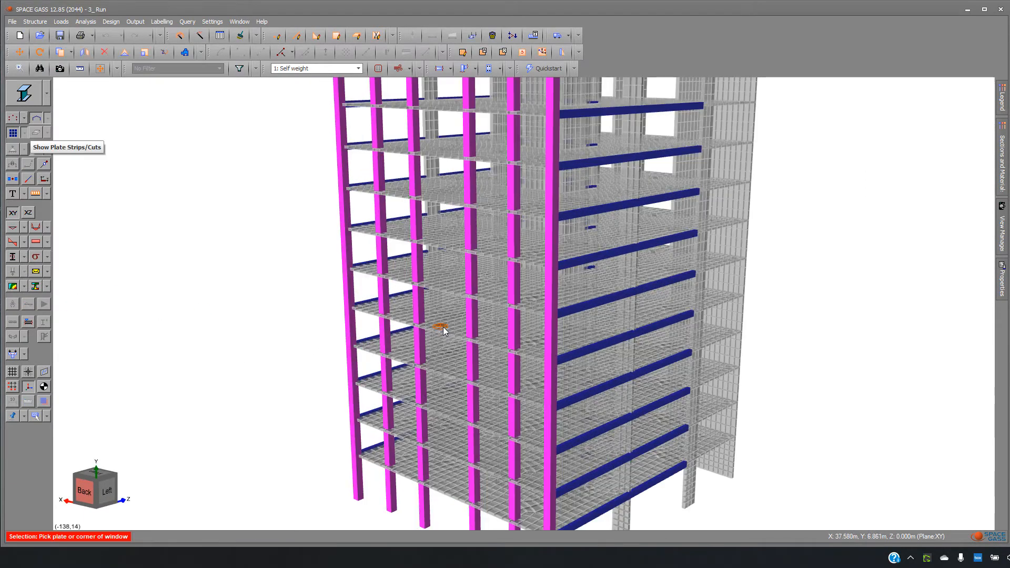
{"action": "left_click", "coordinate": [442, 328]}
{"action": "right_click", "coordinate": [443, 327]}
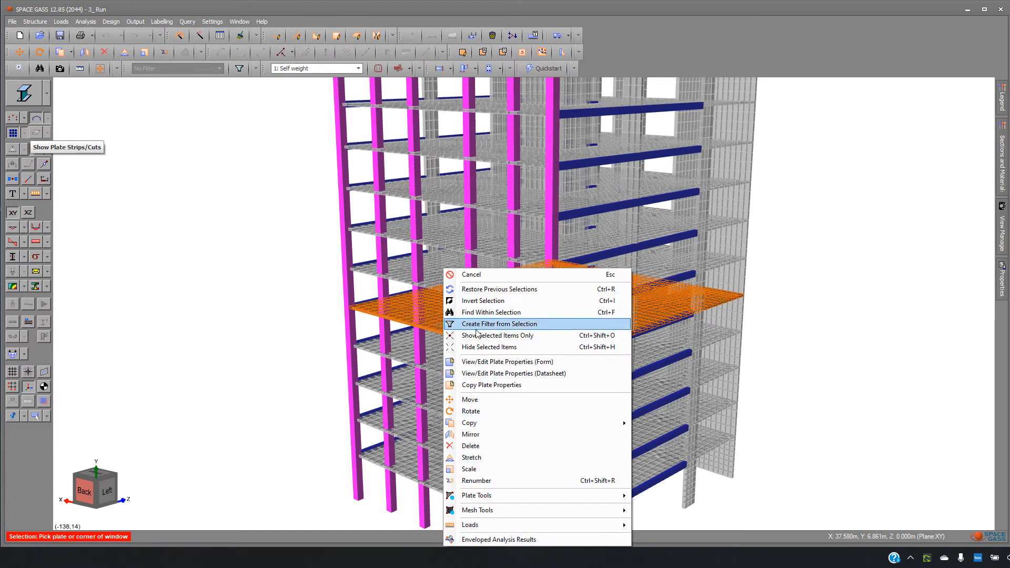
{"action": "left_click", "coordinate": [559, 337]}
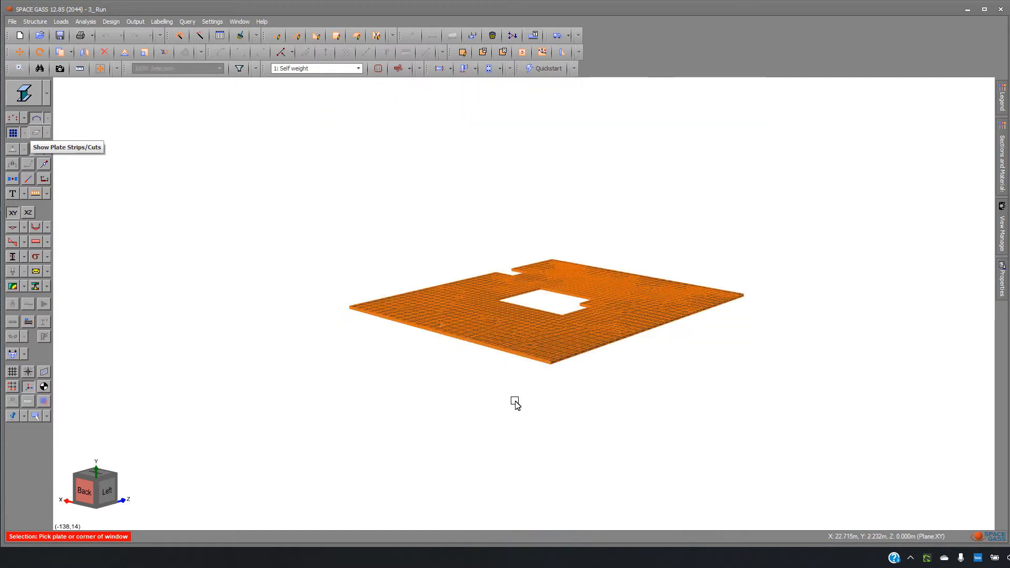
Show total displacement contours on the isolated slab and smooth the plate contours based on visible plates only.
{"action": "left_click", "coordinate": [24, 291]}
{"action": "middle_click_drag", "start_coordinate": [332, 363], "coordinate": [300, 406]}
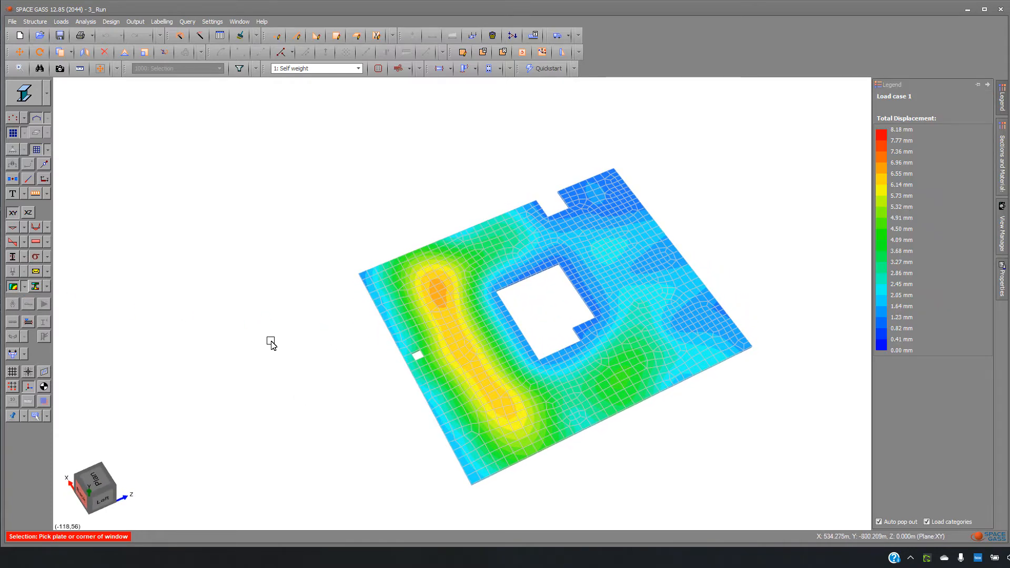
{"action": "left_click", "coordinate": [24, 286]}
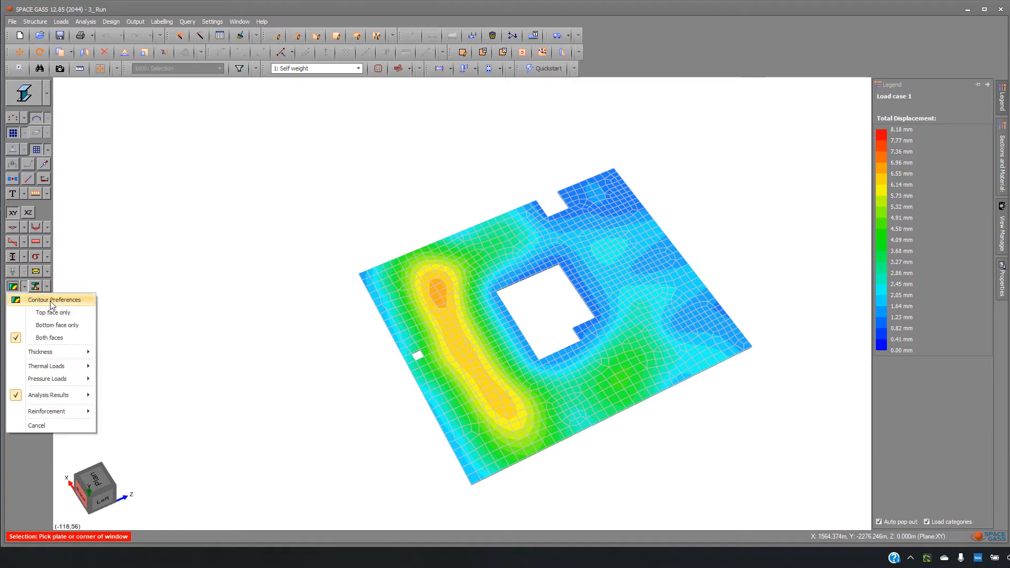
{"action": "left_click", "coordinate": [52, 301]}
{"action": "left_click", "coordinate": [432, 152]}
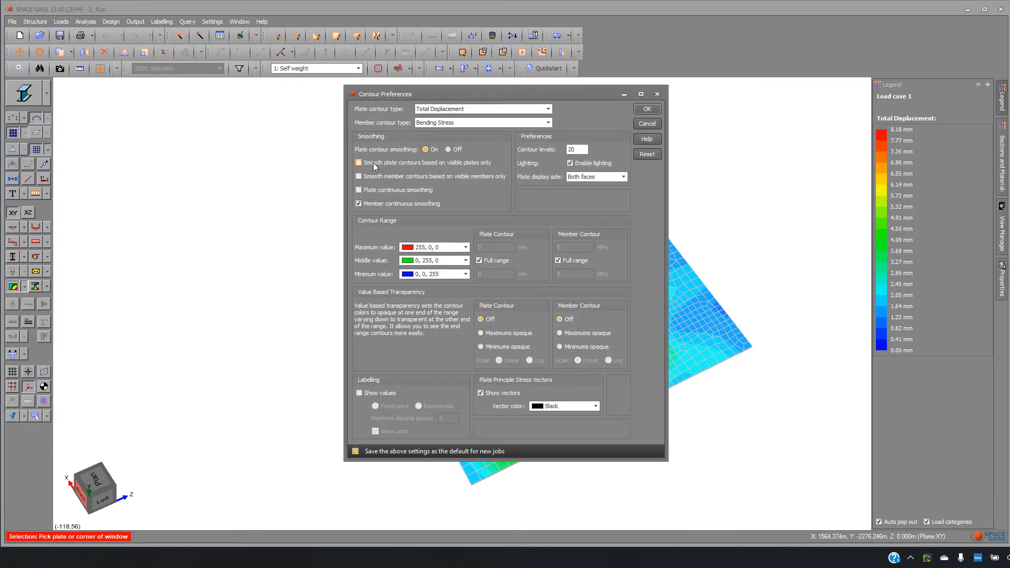
{"action": "left_click", "coordinate": [374, 163]}
{"action": "left_click", "coordinate": [648, 110]}
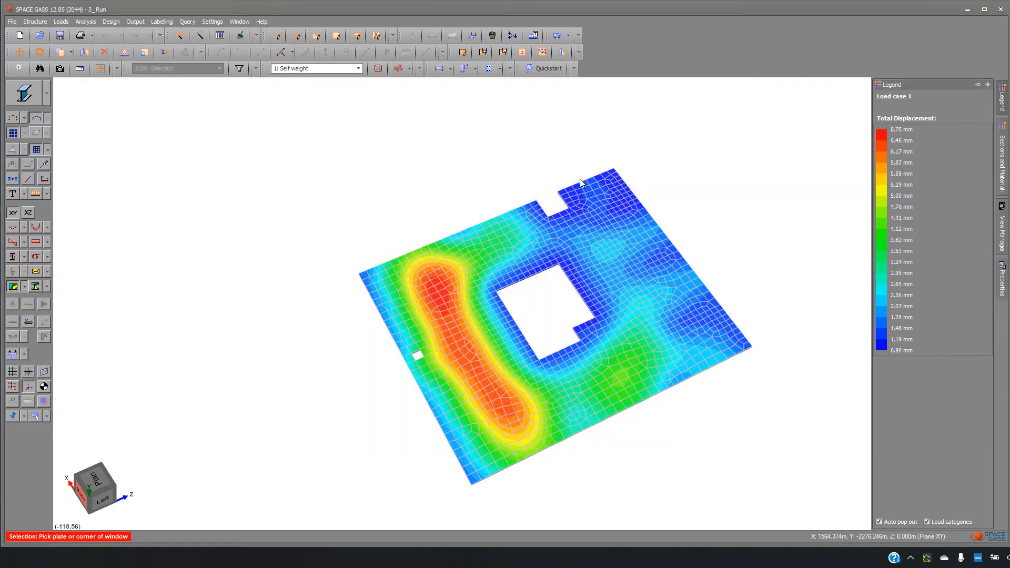
{"action": "middle_click_drag", "start_coordinate": [517, 375], "coordinate": [349, 340]}
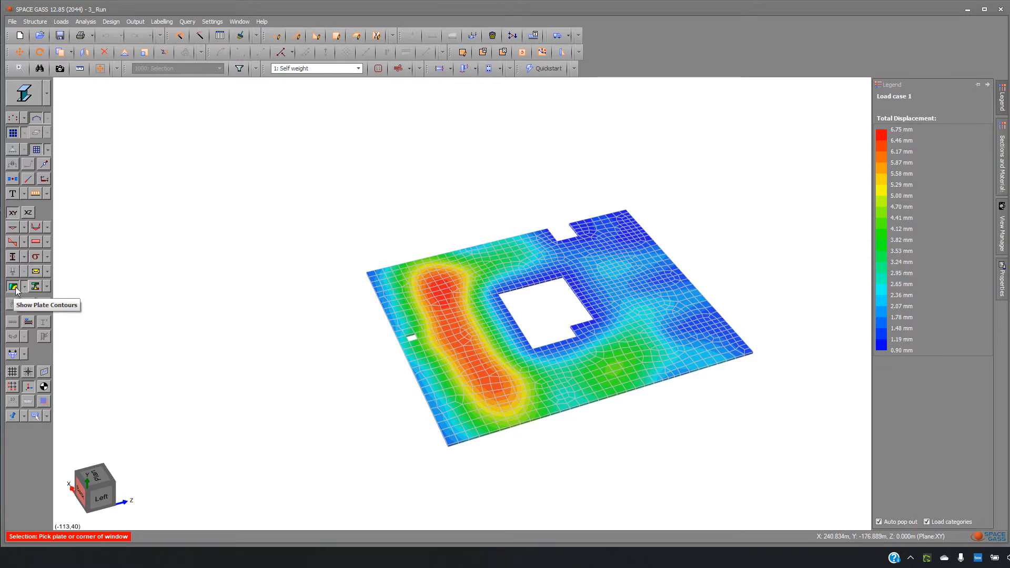
Turn off the plate contours and remove the selection filter so the whole building is shown.
{"action": "right_click", "coordinate": [291, 135]}
{"action": "right_click", "coordinate": [287, 147]}
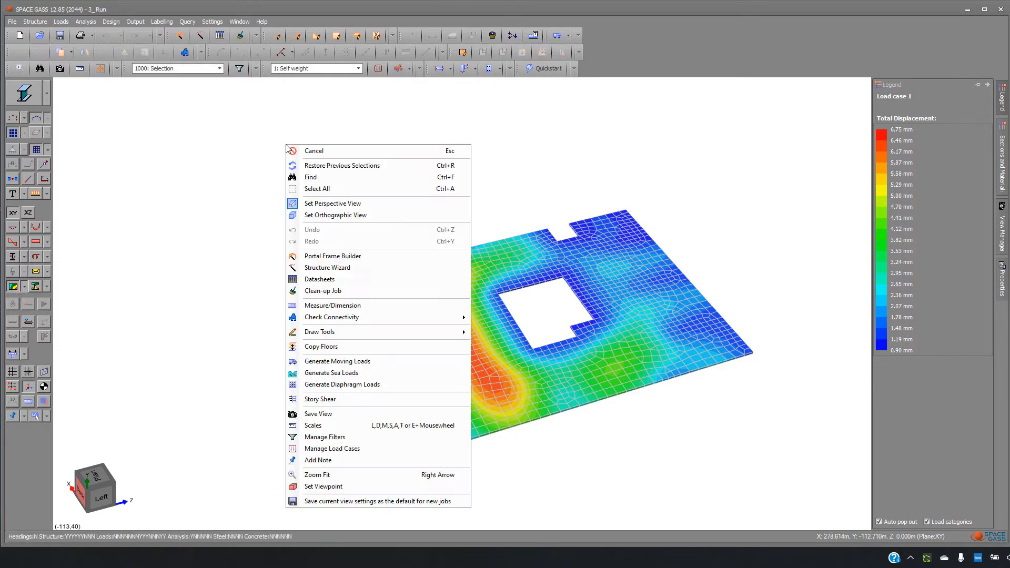
{"action": "left_click", "coordinate": [332, 204]}
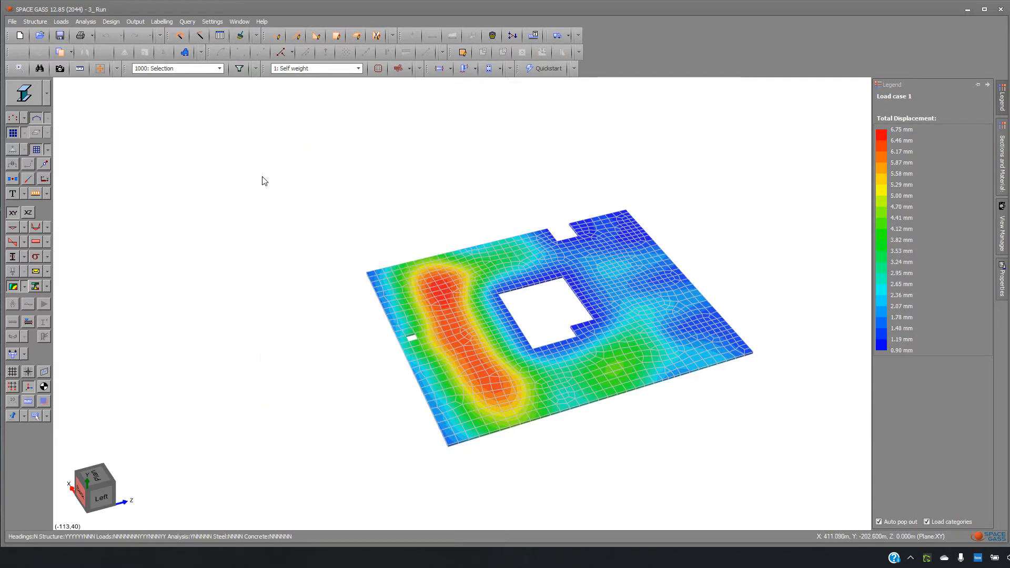
{"action": "left_click", "coordinate": [12, 287]}
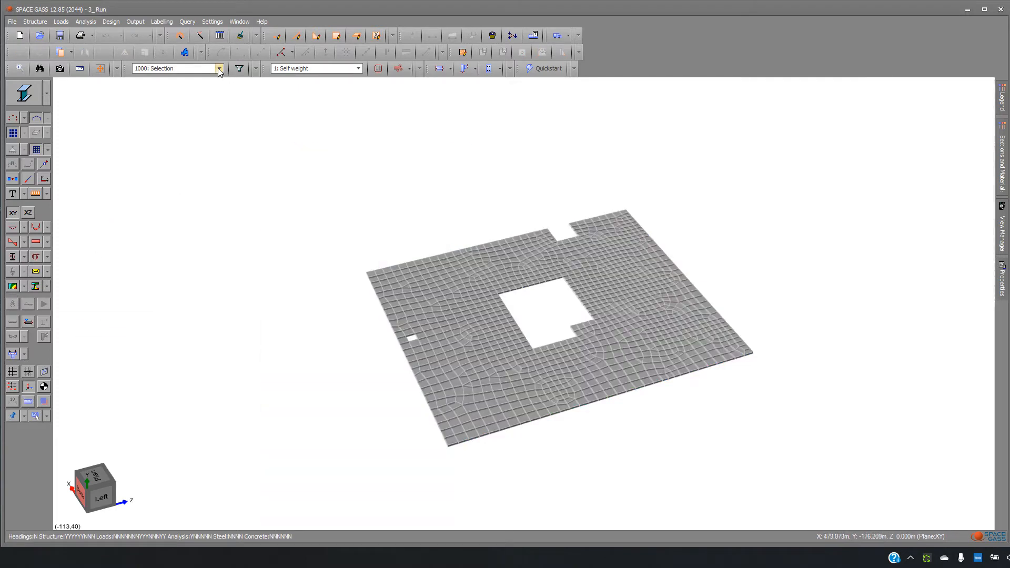
{"action": "left_click", "coordinate": [220, 69]}
{"action": "left_click", "coordinate": [158, 78]}
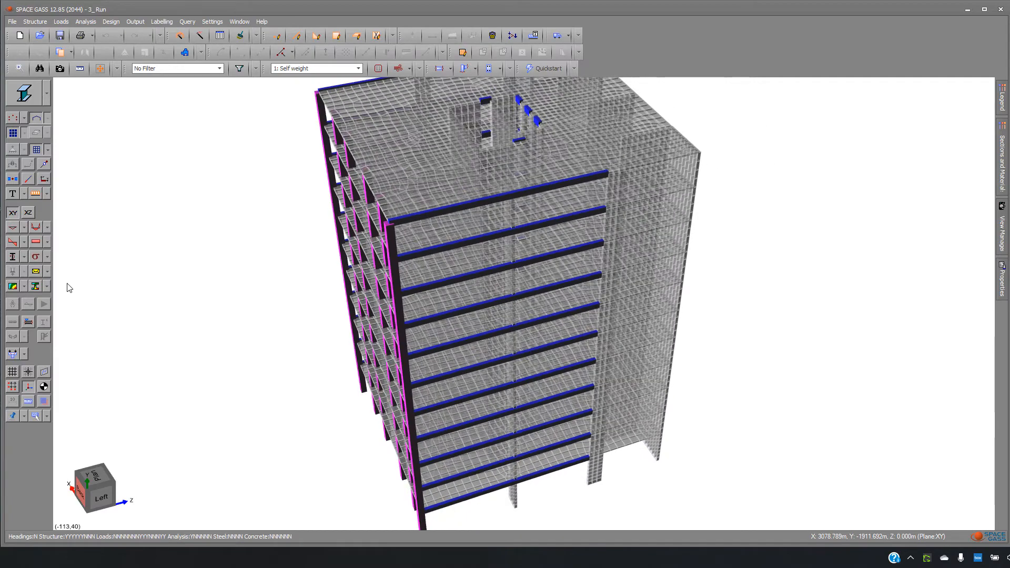
Hide the plates and set the column section factors to 0.1 for torsion and 0.7 for both Iy and Iz.
{"action": "left_click", "coordinate": [9, 288]}
{"action": "middle_click_drag", "start_coordinate": [295, 294], "coordinate": [318, 263]}
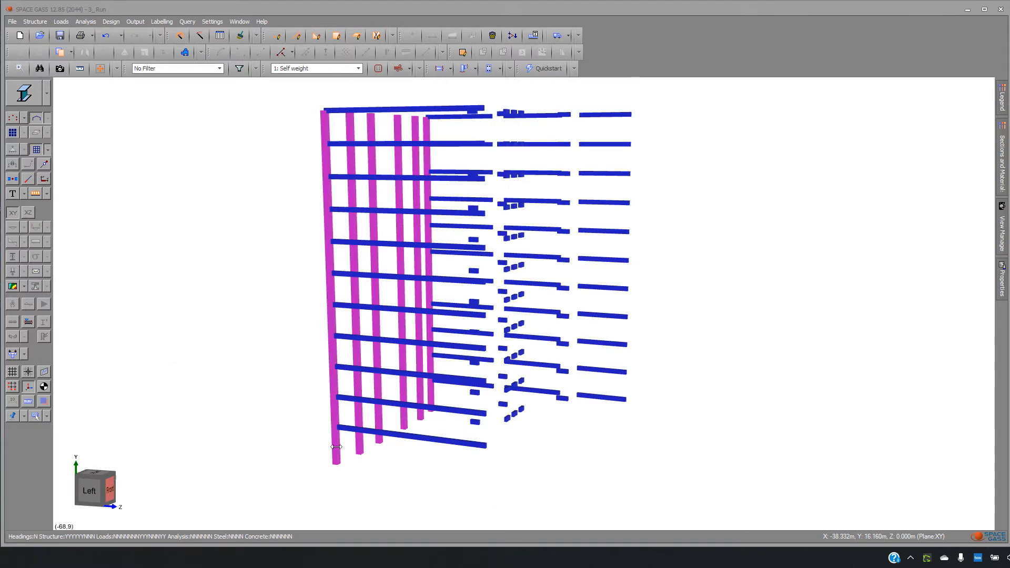
{"action": "left_click", "coordinate": [336, 447]}
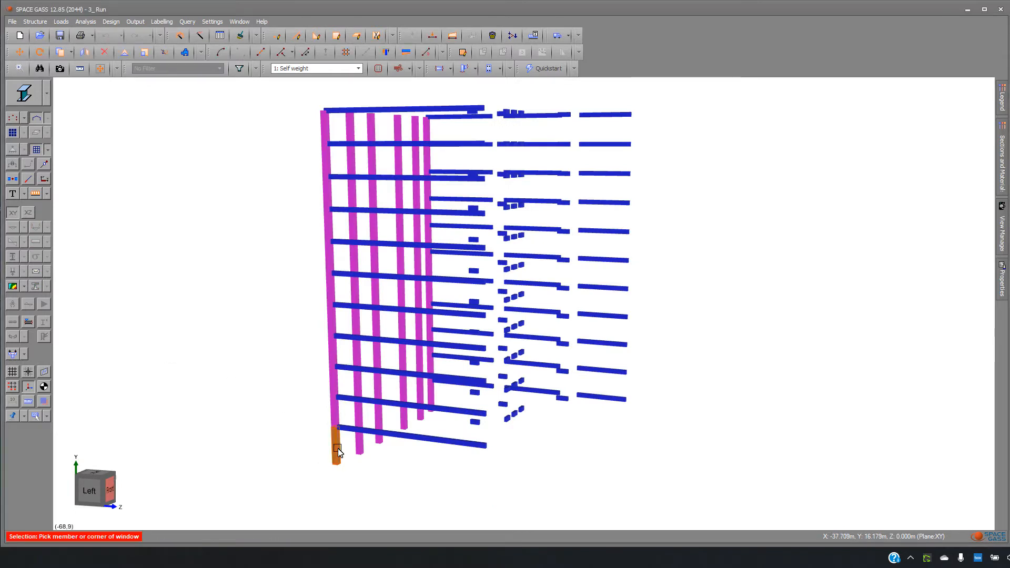
{"action": "double_click", "coordinate": [337, 452]}
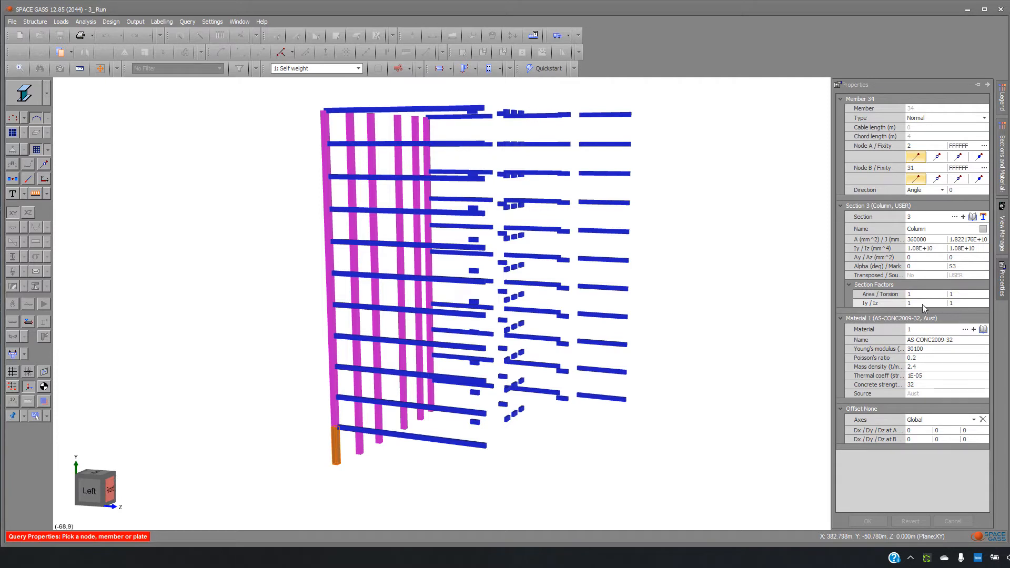
{"action": "left_click", "coordinate": [960, 294]}
{"action": "type", "text": "0."}
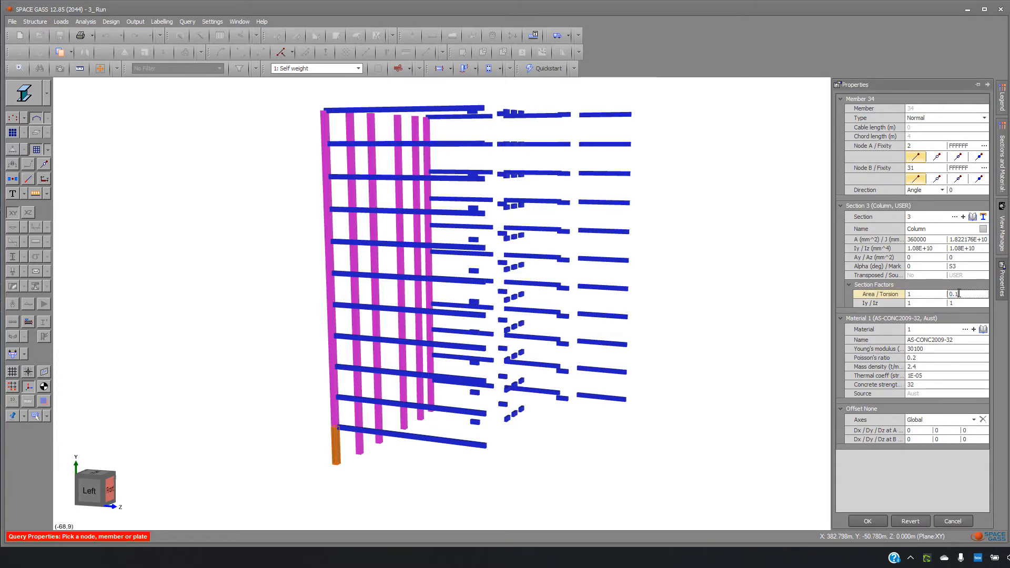
{"action": "key", "text": "Tab"}
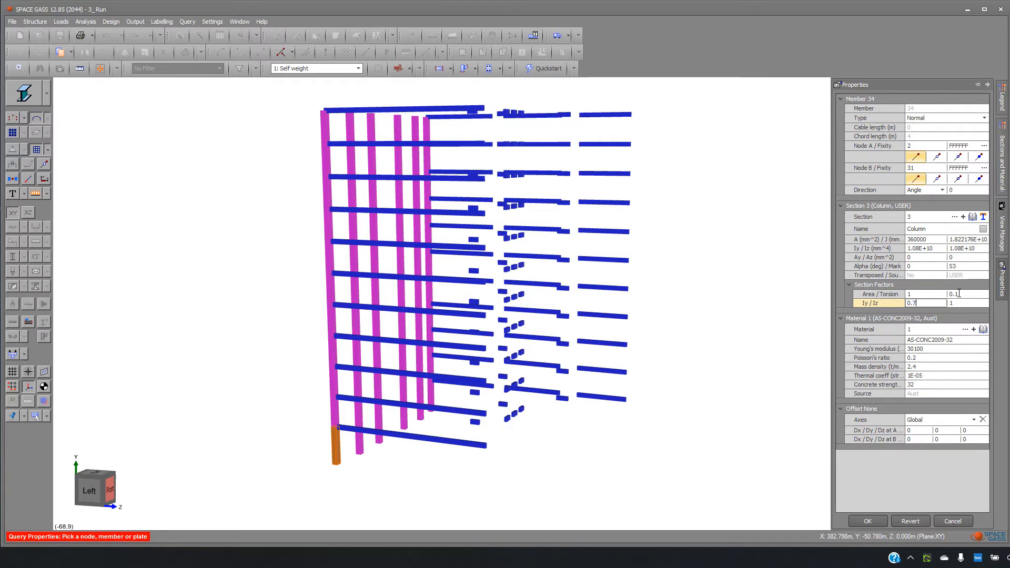
{"action": "key", "text": "Tab"}
{"action": "key", "text": "Tab"}
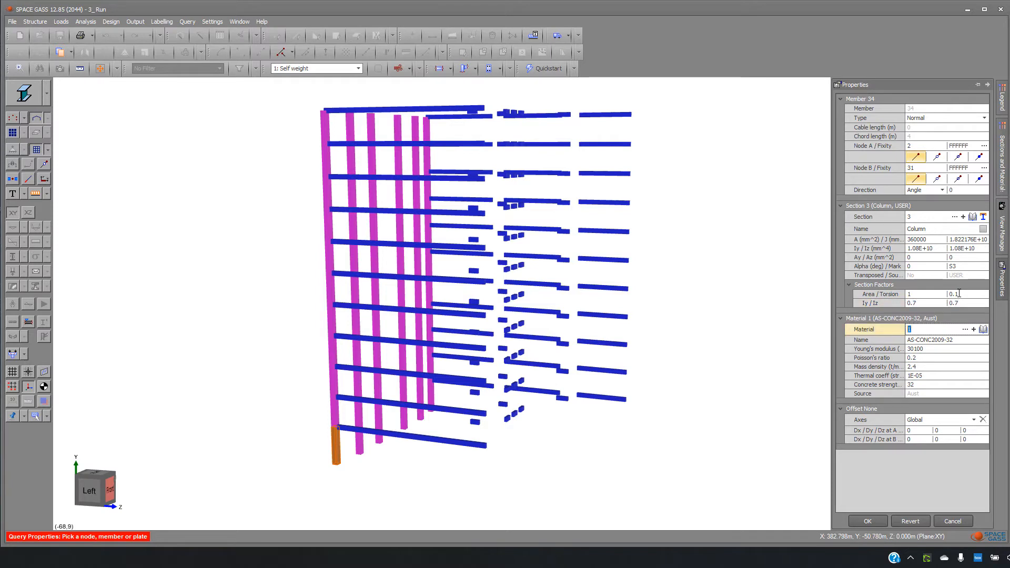
{"action": "left_click", "coordinate": [868, 521]}
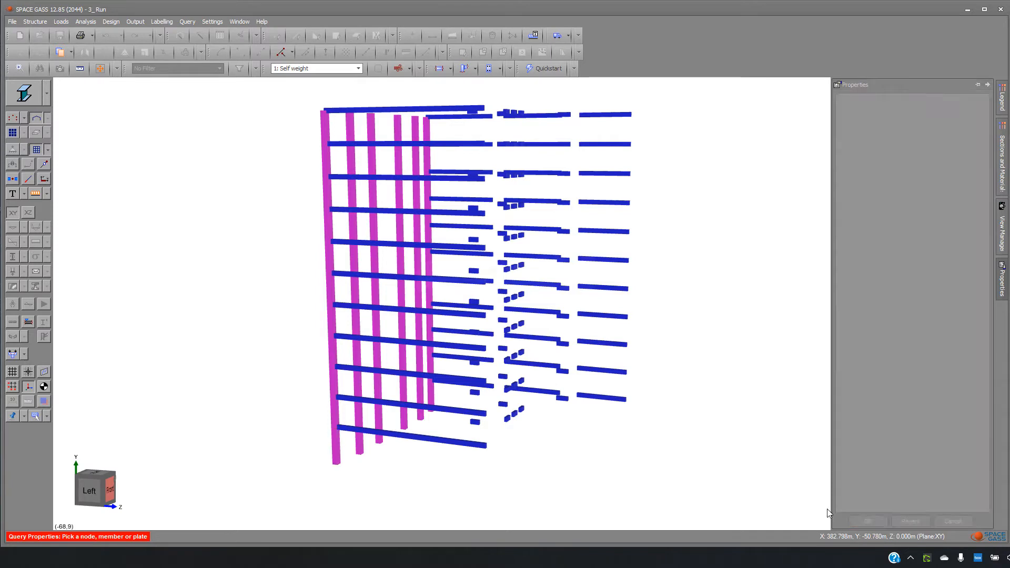
Set the beam section's Iy and Iz factors to 0.4 using a segment of the lowest front beam.
{"action": "left_click", "coordinate": [468, 446]}
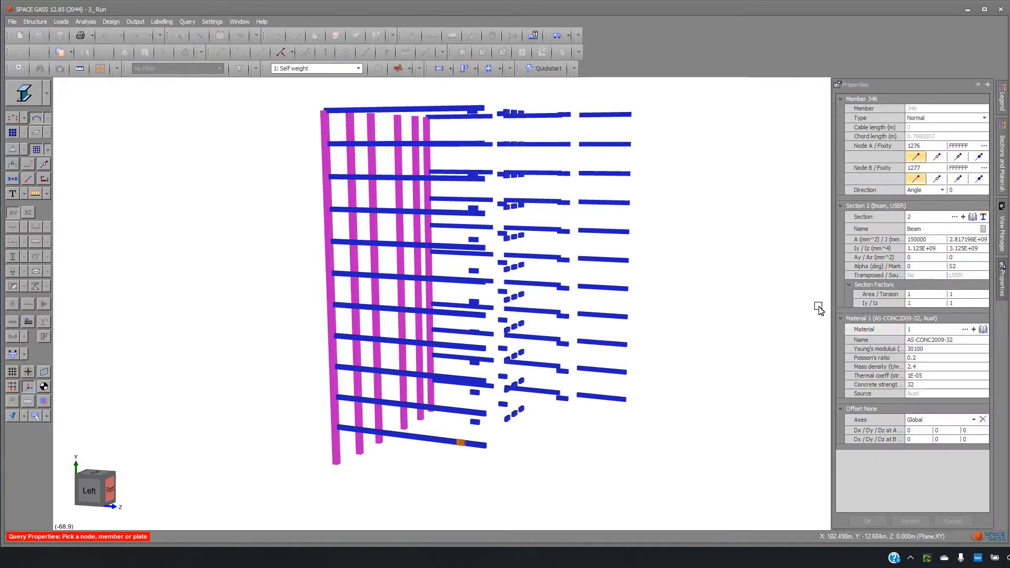
{"action": "left_click", "coordinate": [923, 304]}
{"action": "type", "text": "0.4"}
{"action": "key", "text": "Tab"}
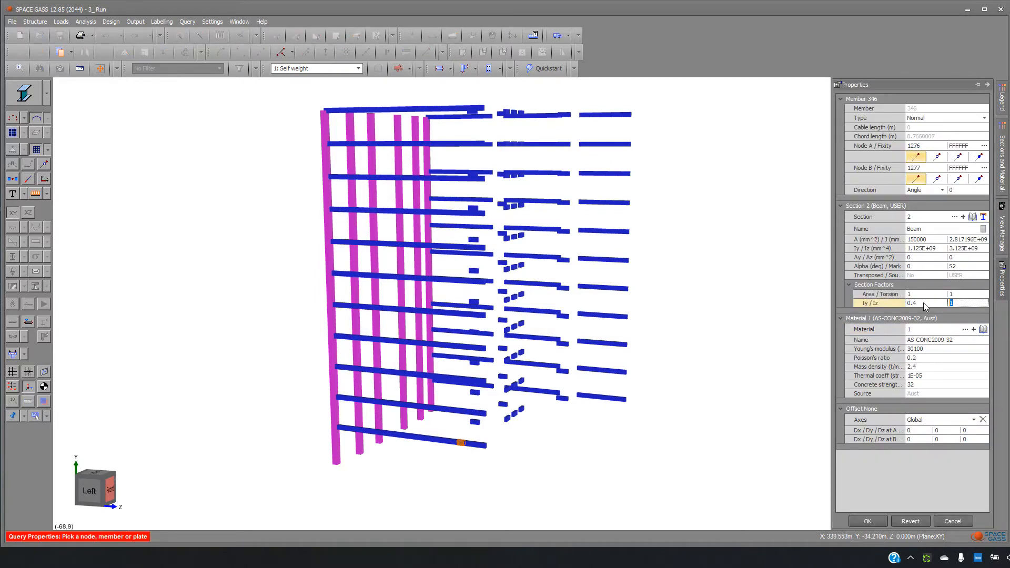
{"action": "type", "text": "0.4"}
{"action": "left_click", "coordinate": [870, 521]}
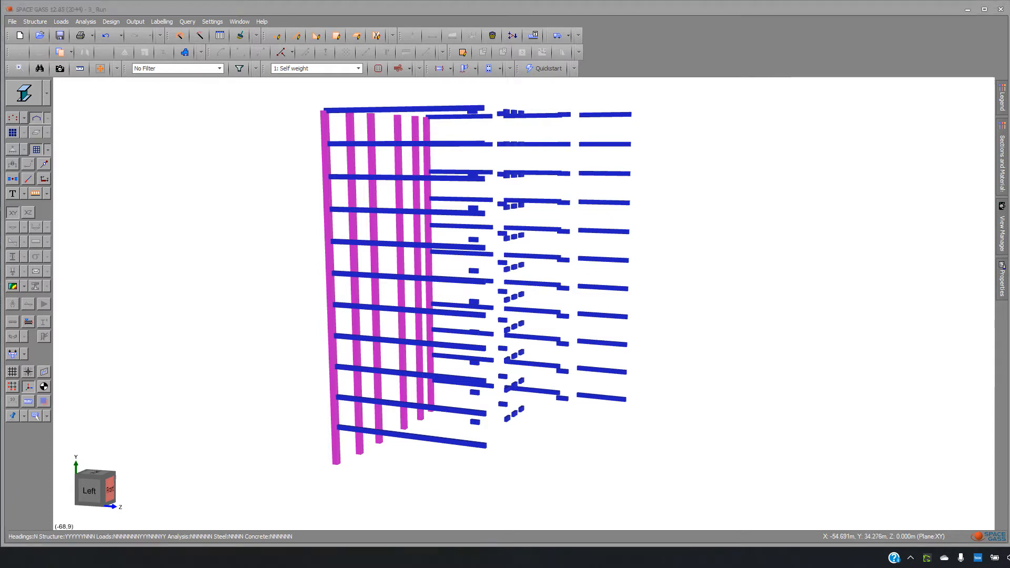
Display the plates again with the members hidden, and select the lowest floor slab.
{"action": "left_click", "coordinate": [16, 135]}
{"action": "mouse_move", "coordinate": [231, 317]}
{"action": "middle_mouse_down"}
{"action": "mouse_move", "coordinate": [252, 330]}
{"action": "mouse_move", "coordinate": [236, 326]}
{"action": "middle_mouse_up"}
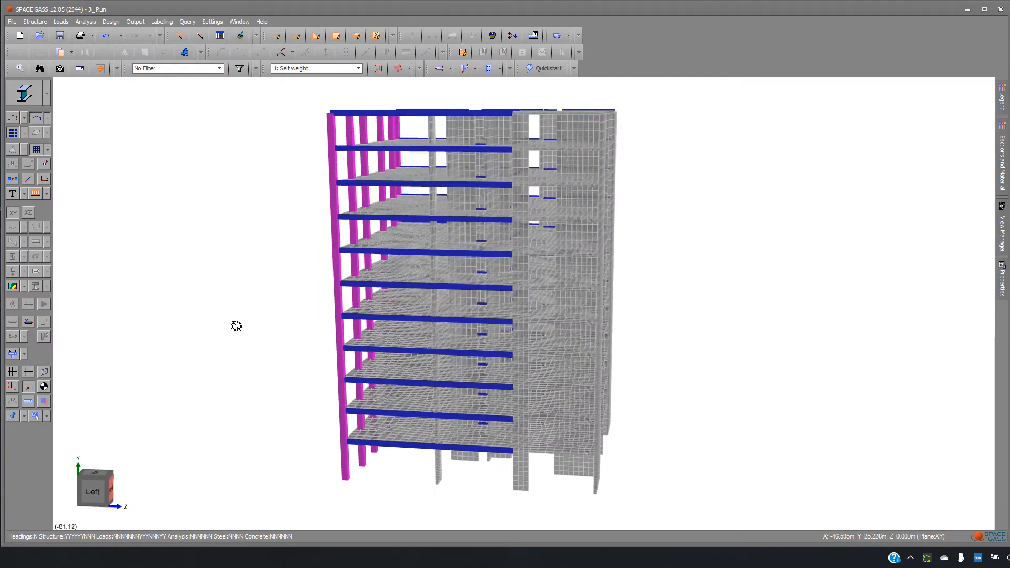
{"action": "left_click", "coordinate": [391, 438]}
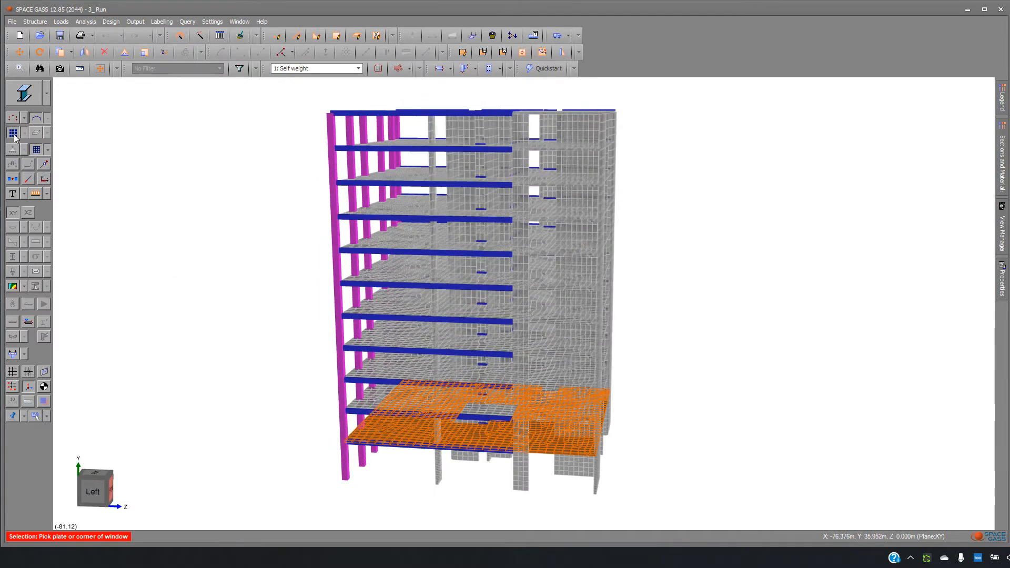
{"action": "left_click", "coordinate": [37, 120]}
Add all the upper floor slabs to the selection and set the bending thickness of the selected plates to 155 mm.
{"action": "left_click", "coordinate": [384, 405]}
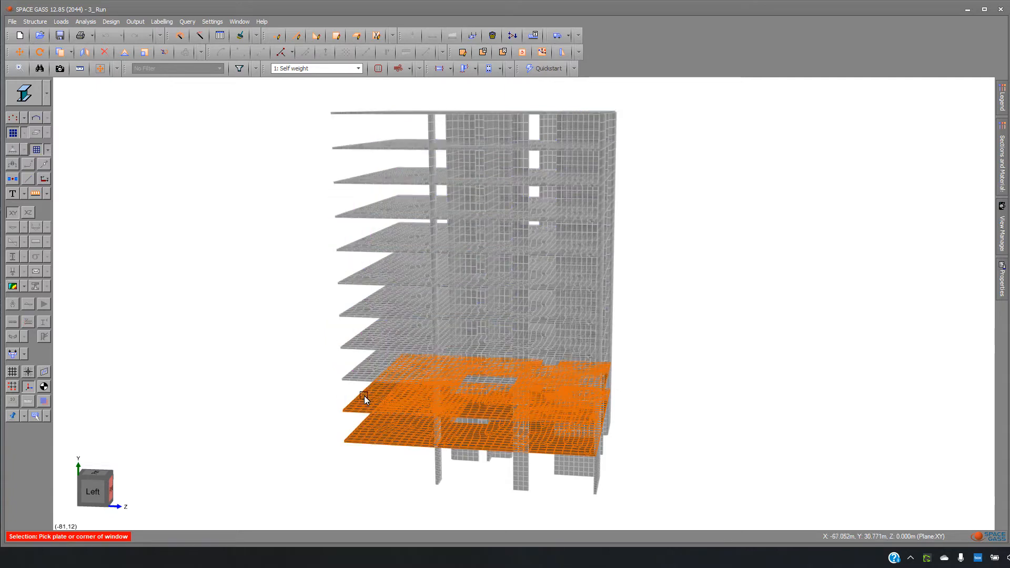
{"action": "left_click", "coordinate": [369, 370]}
{"action": "left_click", "coordinate": [377, 307]}
{"action": "left_click", "coordinate": [375, 281]}
{"action": "left_click", "coordinate": [377, 247]}
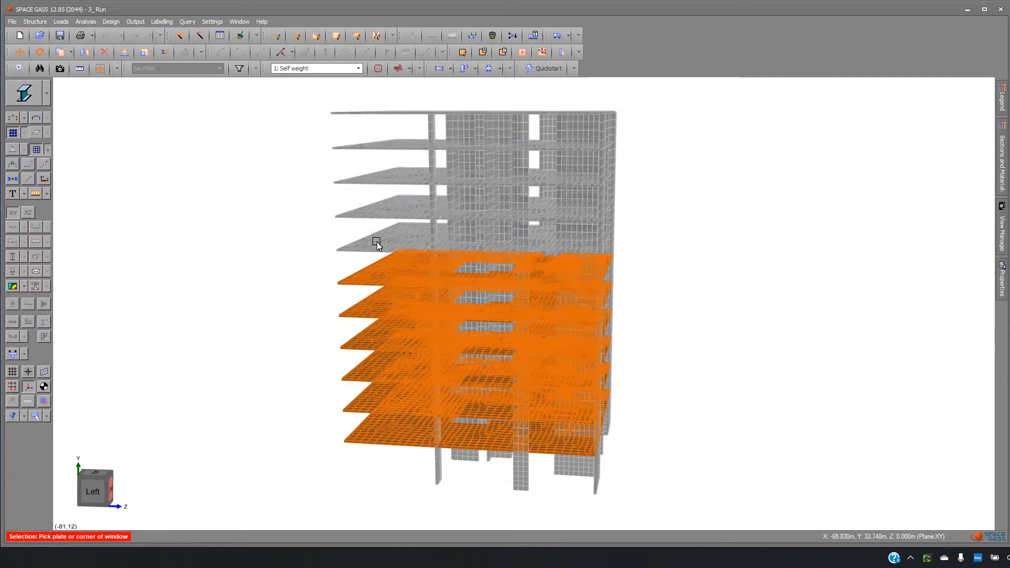
{"action": "left_click", "coordinate": [379, 224]}
{"action": "left_click", "coordinate": [381, 204]}
{"action": "left_click", "coordinate": [387, 174]}
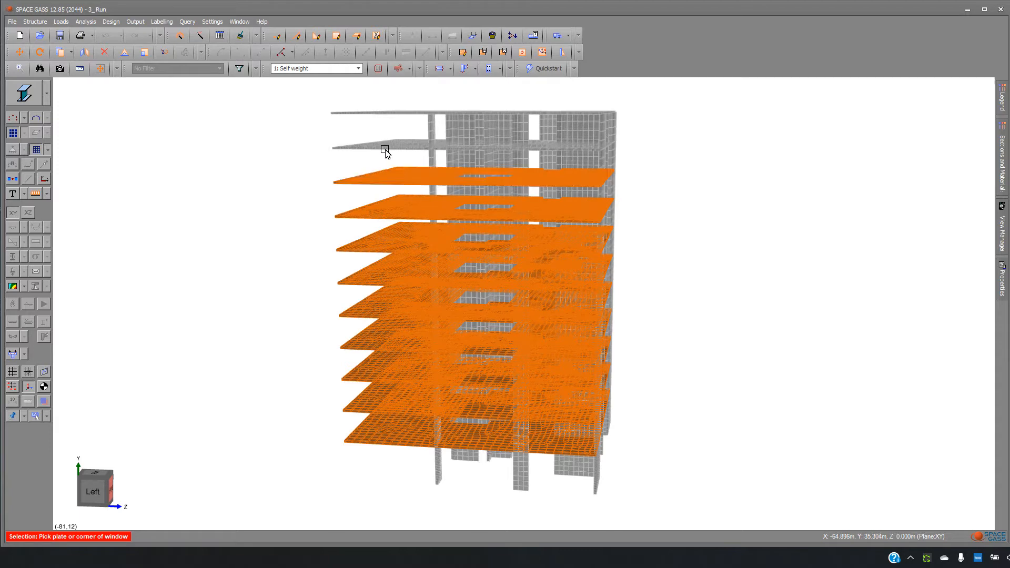
{"action": "left_click", "coordinate": [388, 144]}
{"action": "left_click", "coordinate": [387, 112]}
{"action": "right_click", "coordinate": [386, 113]}
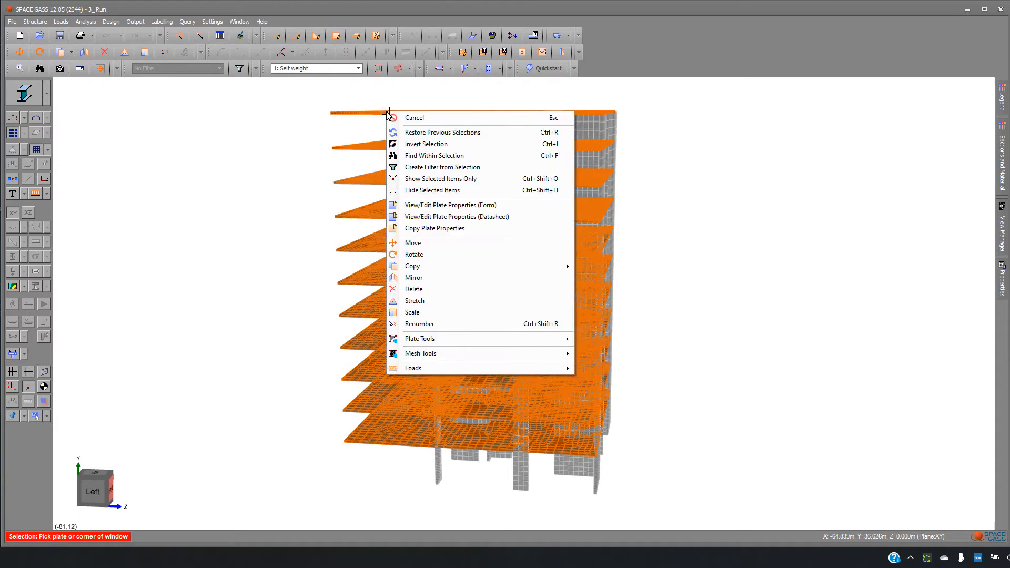
{"action": "left_click", "coordinate": [488, 206]}
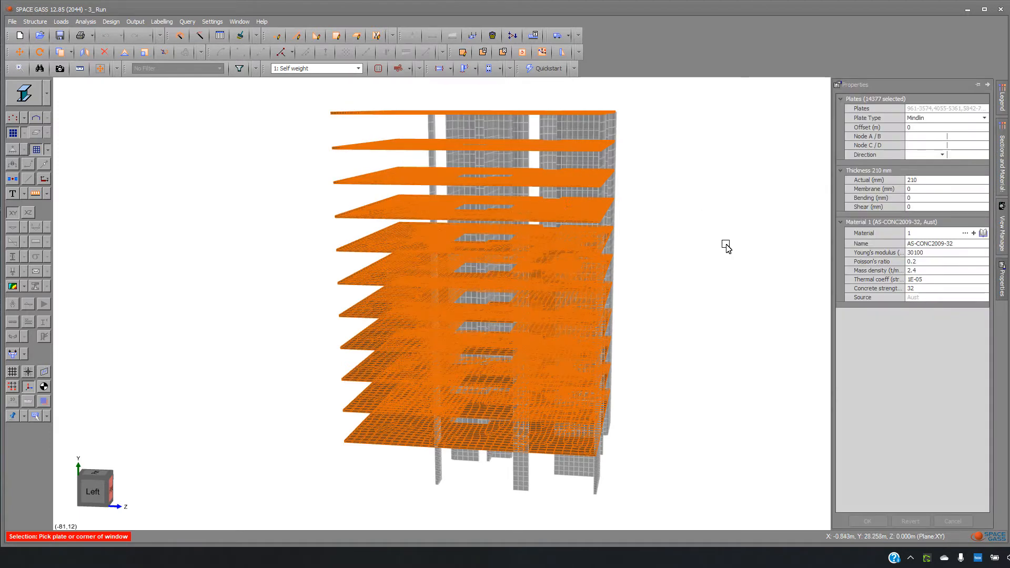
{"action": "left_click", "coordinate": [929, 199]}
{"action": "type", "text": "155"}
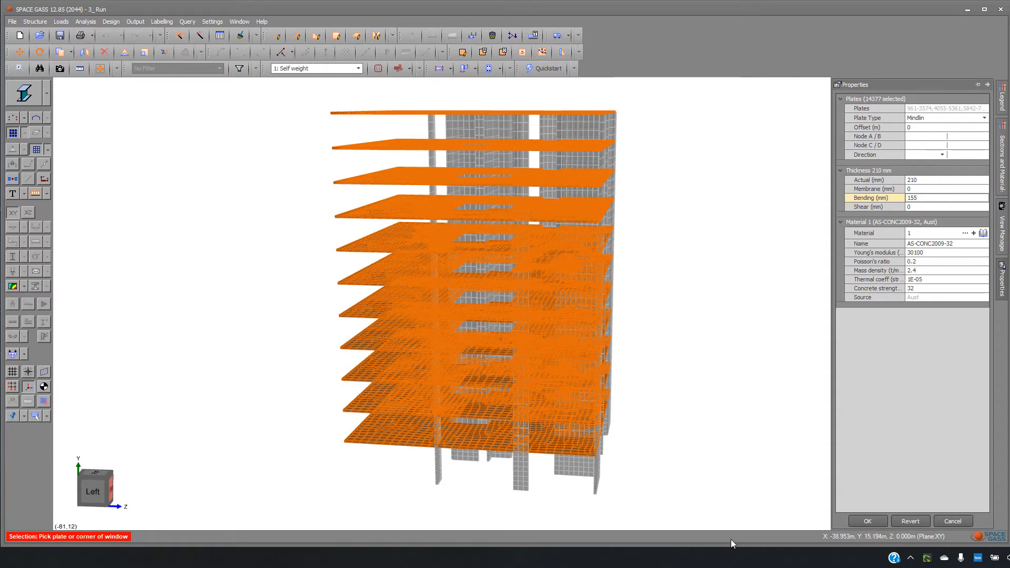
{"action": "left_click", "coordinate": [867, 521]}
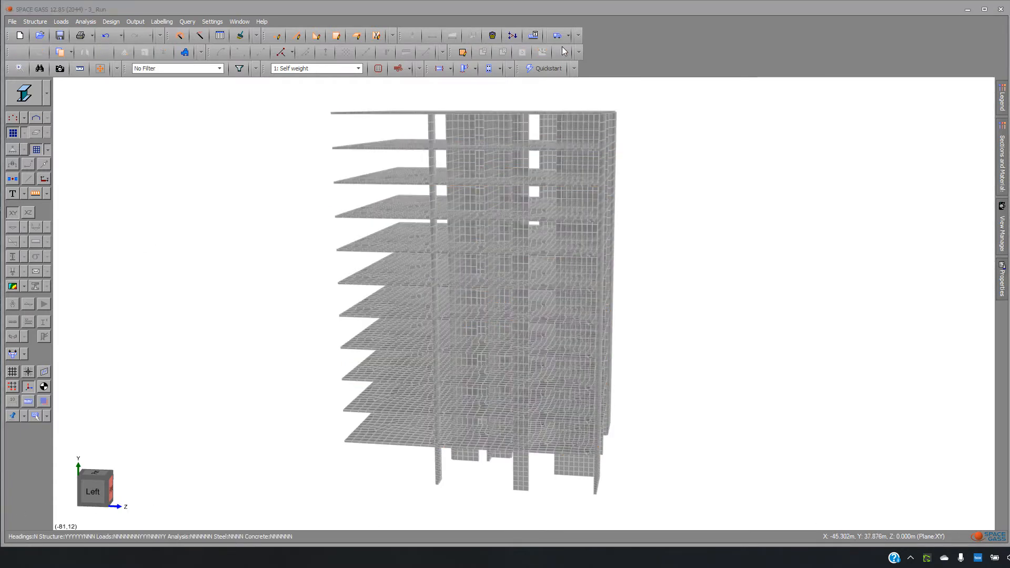
Add combination load case 6 titled G+0.7Q, with factor 1 on case 3 (G) and 0.7 on case 4 (Q).
{"action": "left_click", "coordinate": [512, 36]}
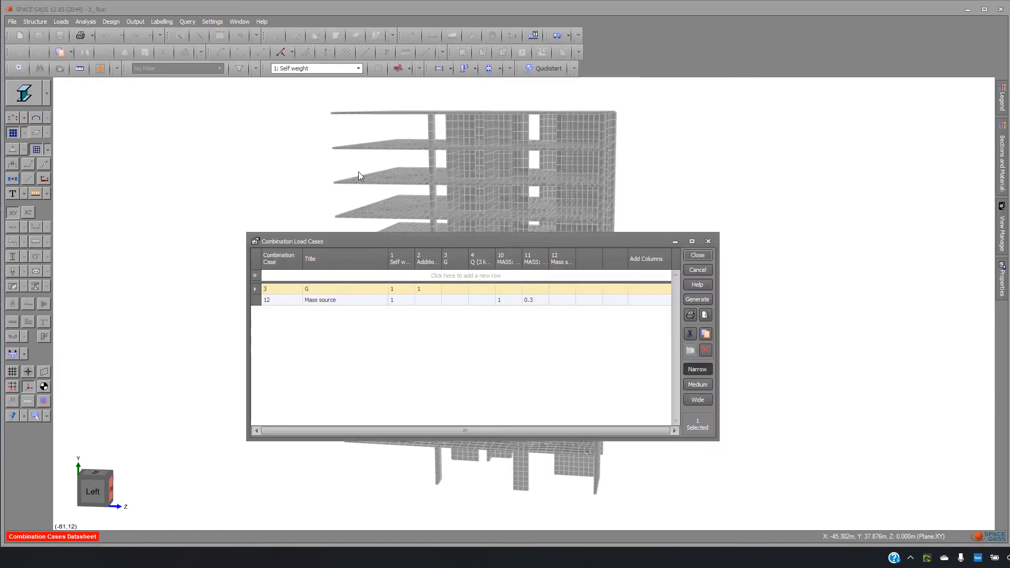
{"action": "left_click", "coordinate": [279, 276]}
{"action": "type", "text": "6"}
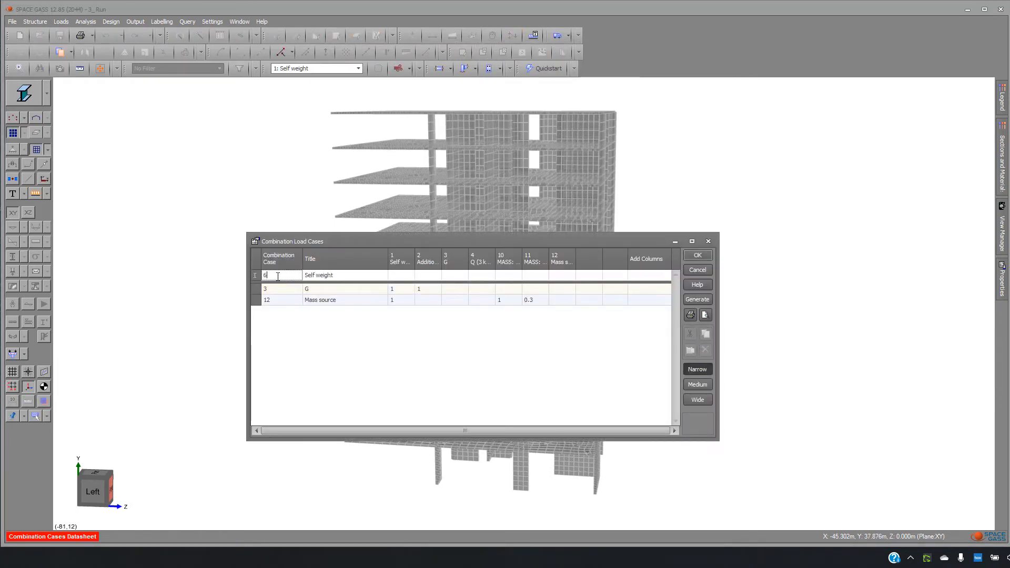
{"action": "key", "text": "Tab"}
{"action": "type", "text": "G"}
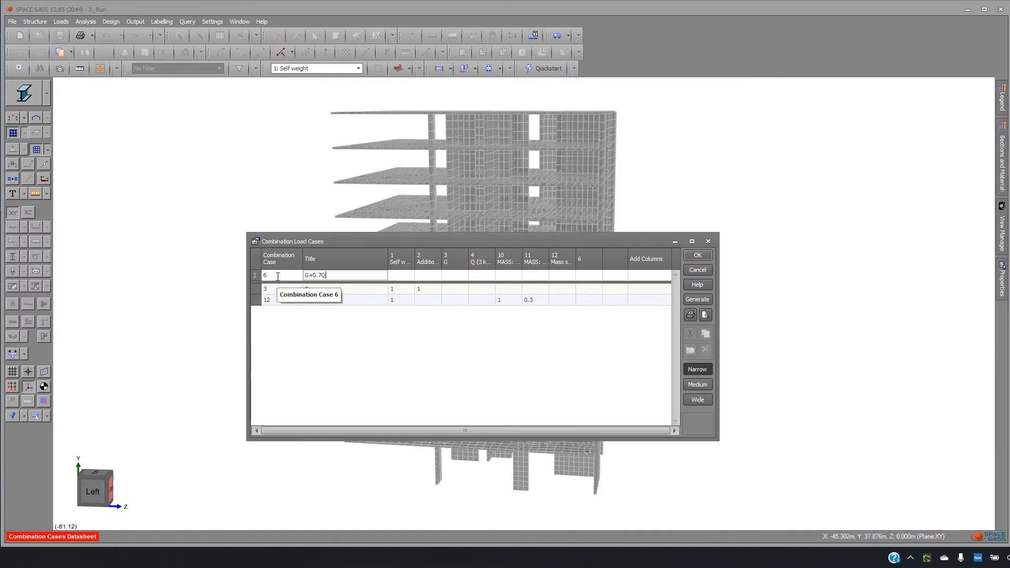
{"action": "left_click", "coordinate": [453, 276]}
{"action": "left_click", "coordinate": [483, 276]}
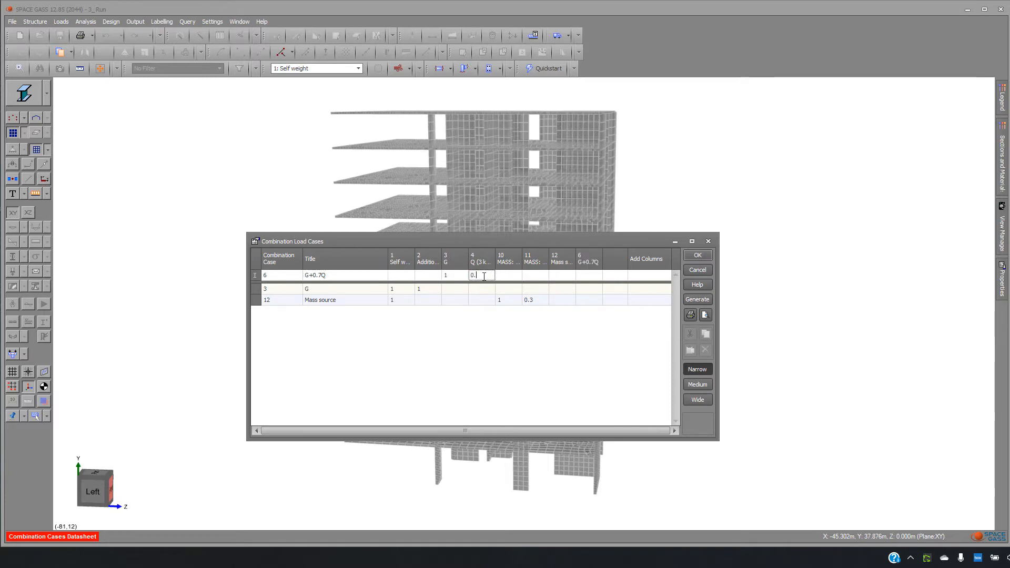
{"action": "left_click", "coordinate": [689, 255]}
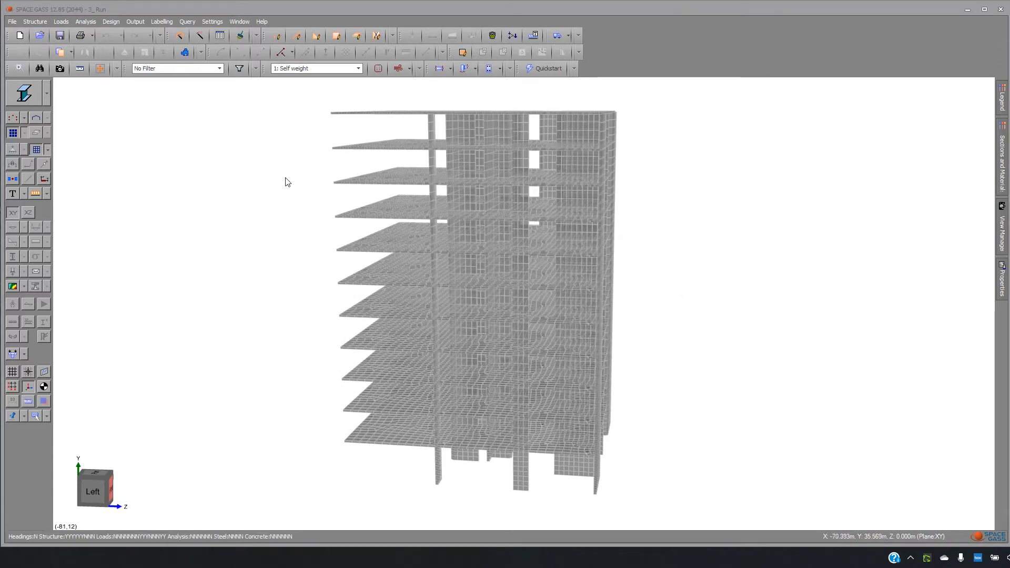
Run a linear static analysis of load case 6 only, using the Paradise solver.
{"action": "left_click", "coordinate": [96, 20]}
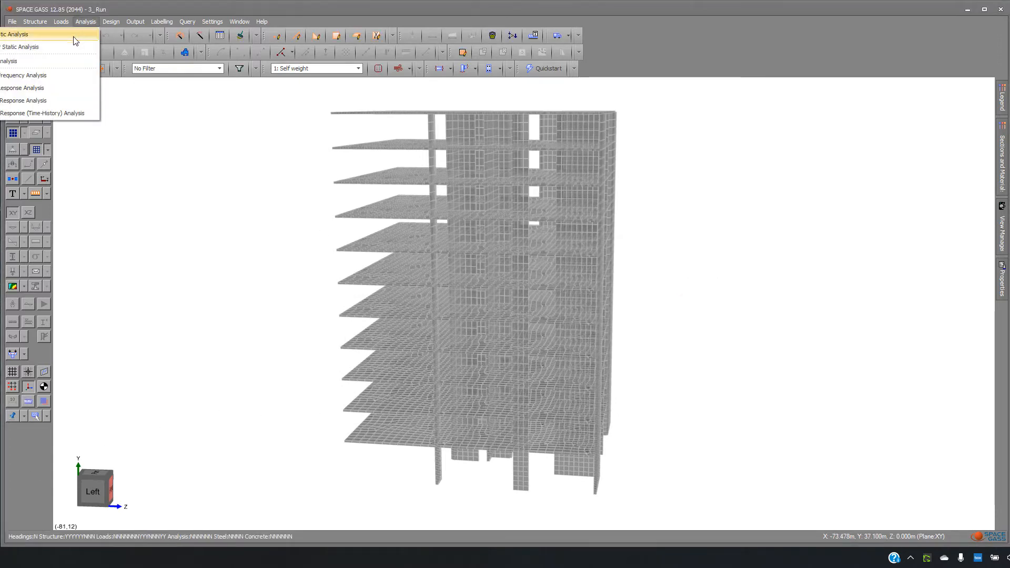
{"action": "left_click", "coordinate": [75, 36]}
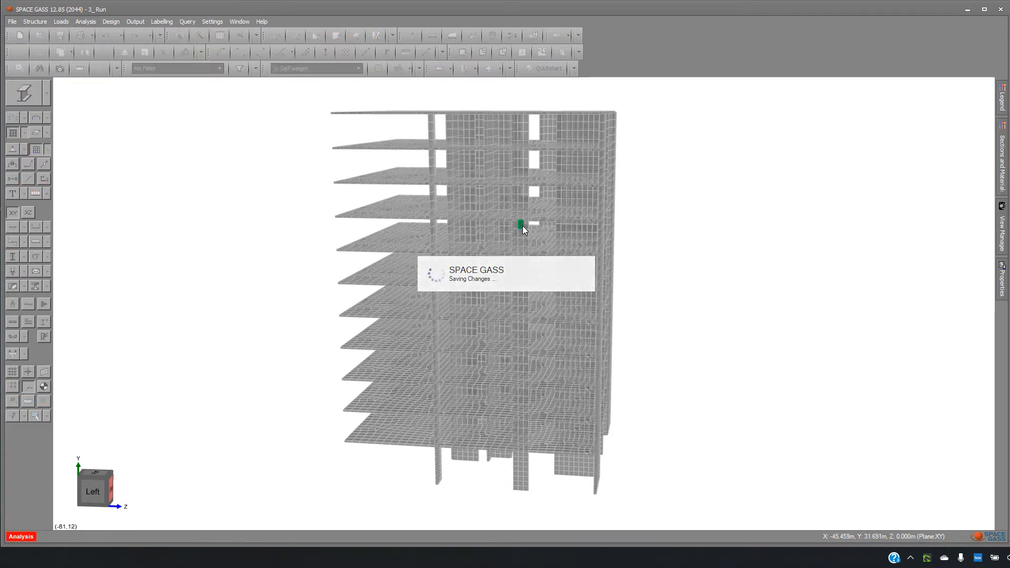
{"action": "left_click", "coordinate": [506, 182]}
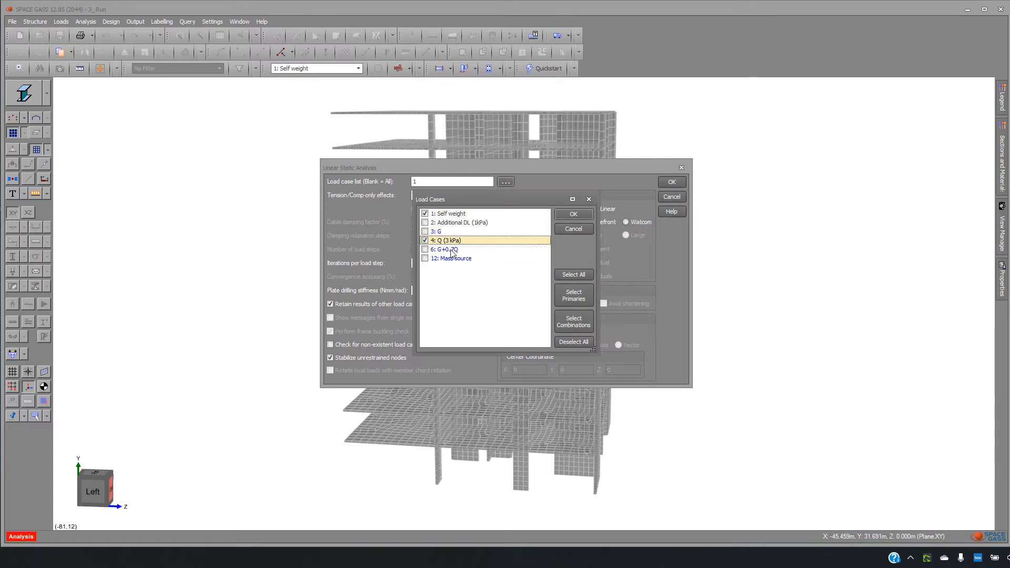
{"action": "left_click", "coordinate": [451, 250]}
{"action": "left_click", "coordinate": [452, 239]}
{"action": "left_click", "coordinate": [448, 214]}
{"action": "left_click", "coordinate": [573, 214]}
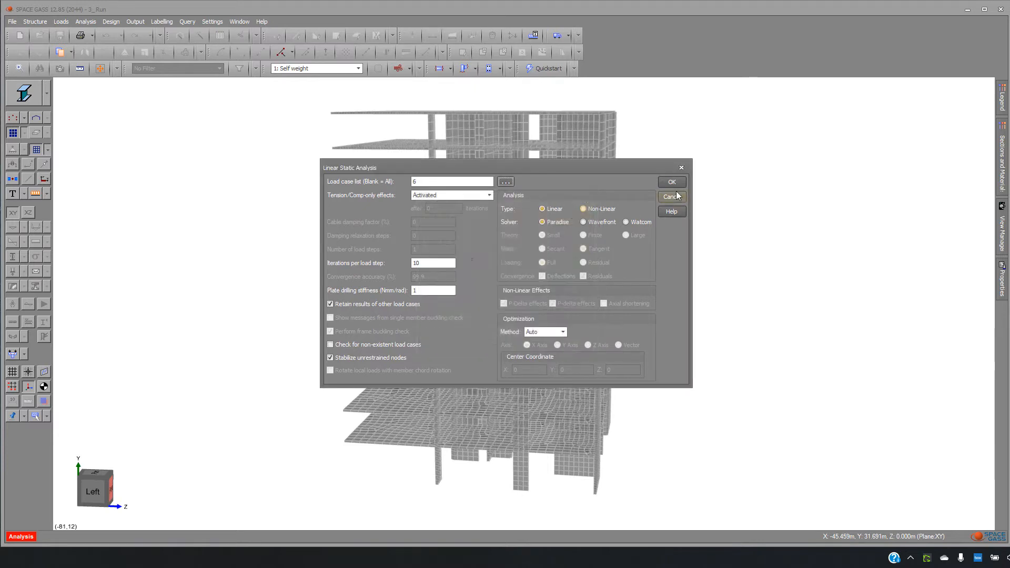
{"action": "left_click", "coordinate": [672, 181]}
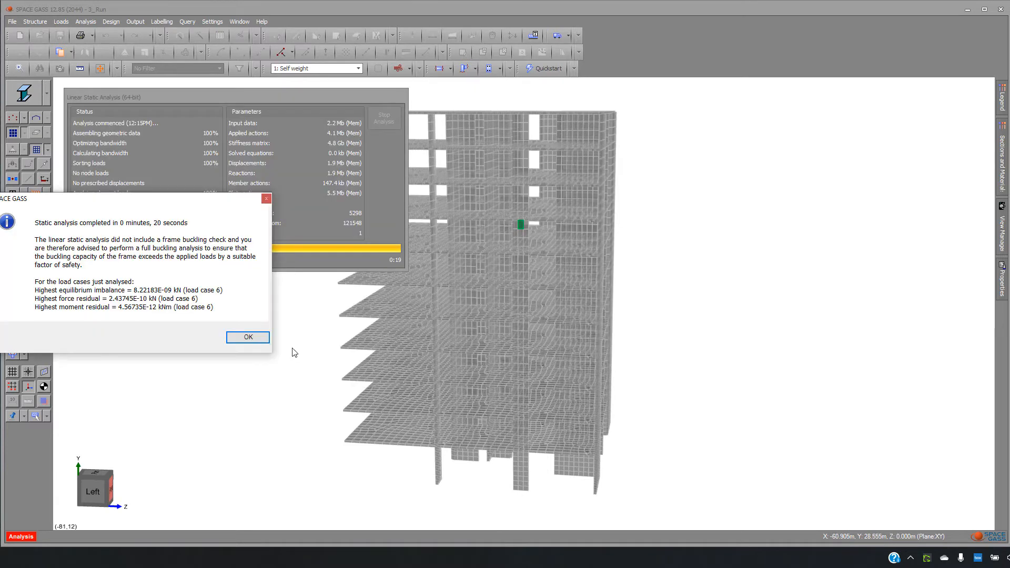
{"action": "left_click", "coordinate": [263, 340]}
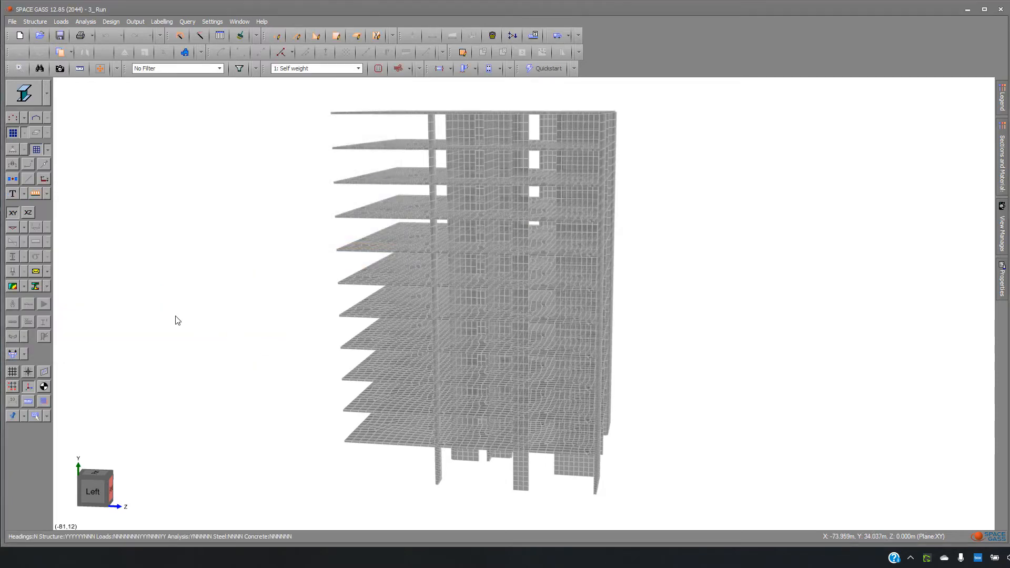
Display total displacement contours on the plates for load case 6 (G+0.7Q) and examine the slab deflections across all floors.
{"action": "left_click", "coordinate": [24, 286]}
{"action": "mouse_move", "coordinate": [81, 391]}
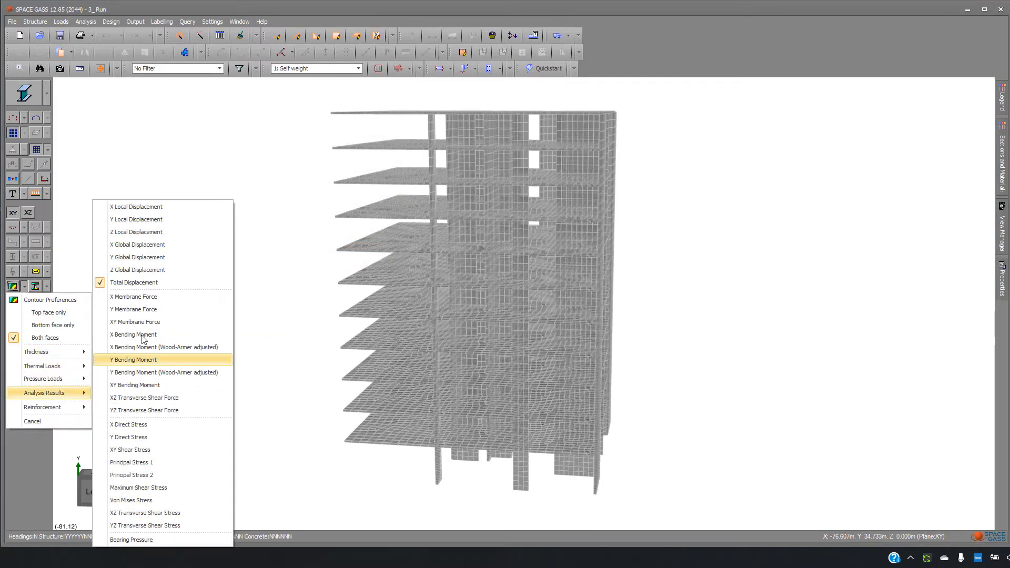
{"action": "left_click", "coordinate": [165, 282]}
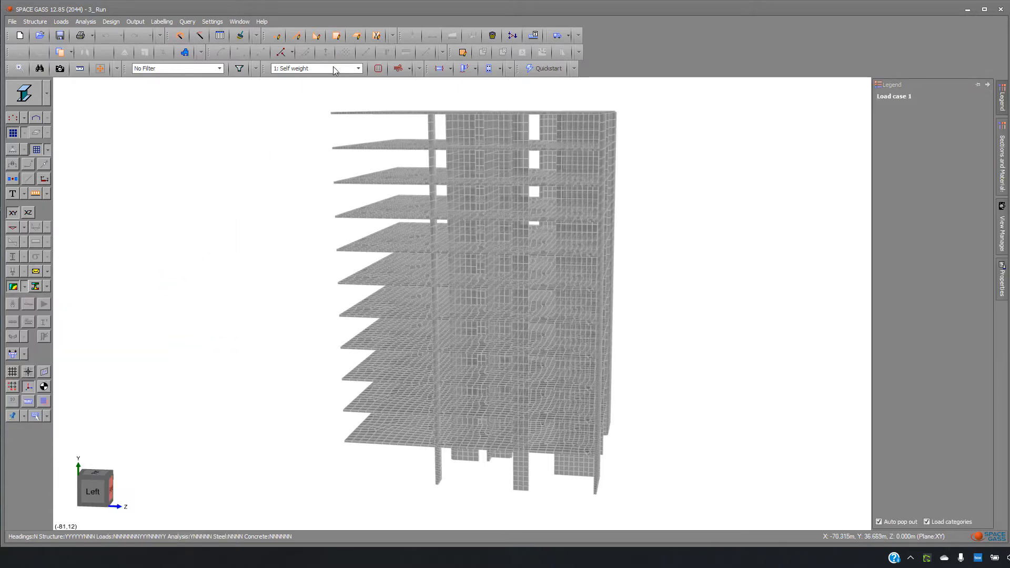
{"action": "left_click", "coordinate": [334, 66]}
{"action": "left_click", "coordinate": [316, 141]}
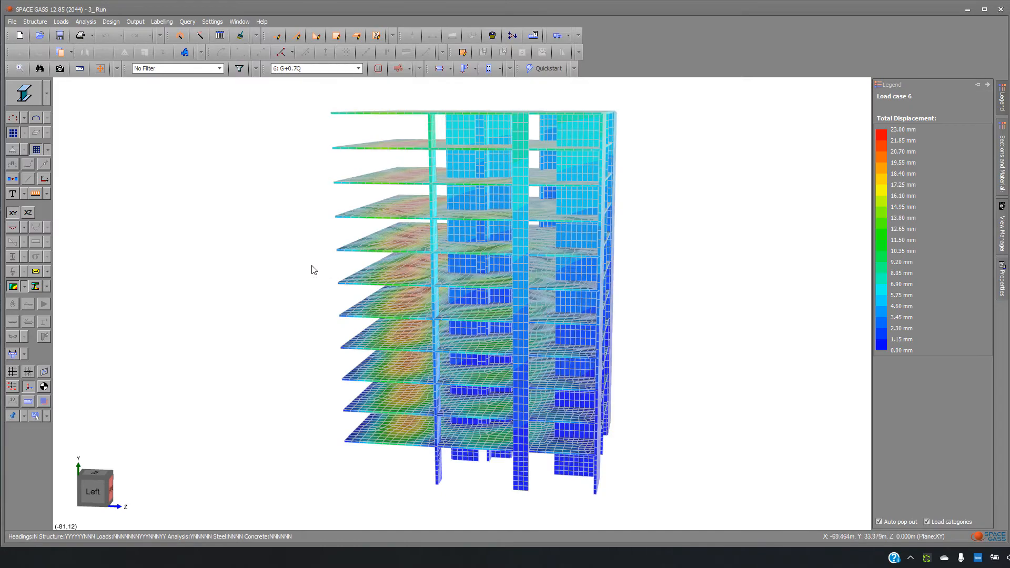
{"action": "middle_click_drag", "start_coordinate": [311, 268], "coordinate": [360, 263]}
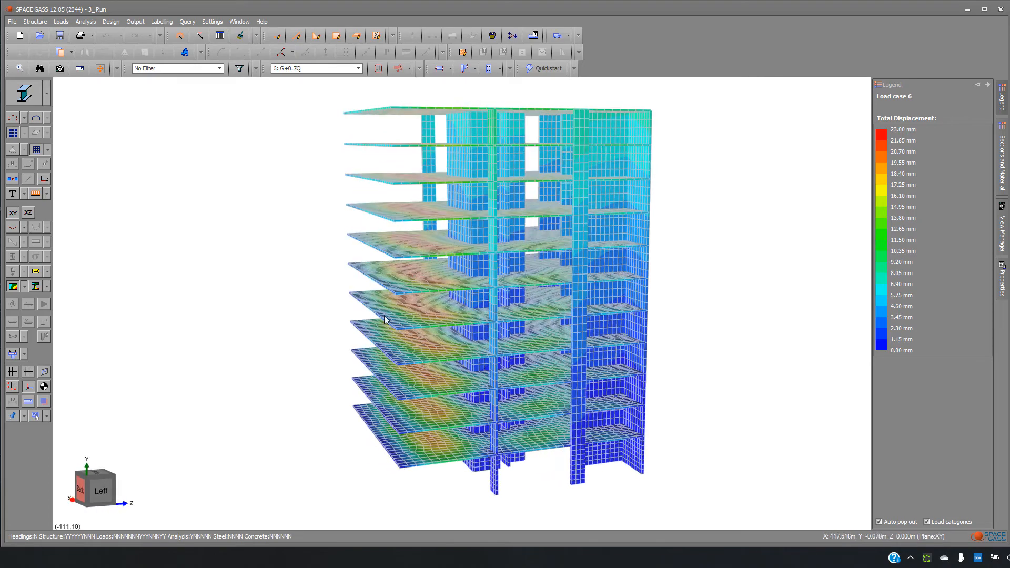
{"action": "scroll", "coordinate": [359, 317], "scroll_direction": "up", "scroll_amount": 2}
{"action": "middle_click_drag", "start_coordinate": [341, 307], "coordinate": [406, 300]}
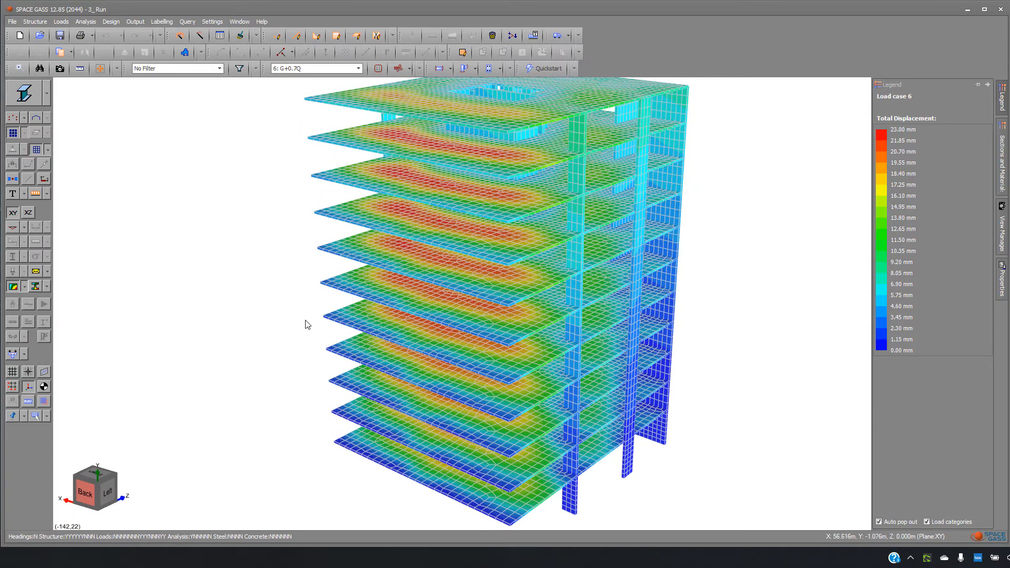
Isolate the floor slab directly below the roof and examine its total displacement contours in plan view.
{"action": "right_click", "coordinate": [334, 199]}
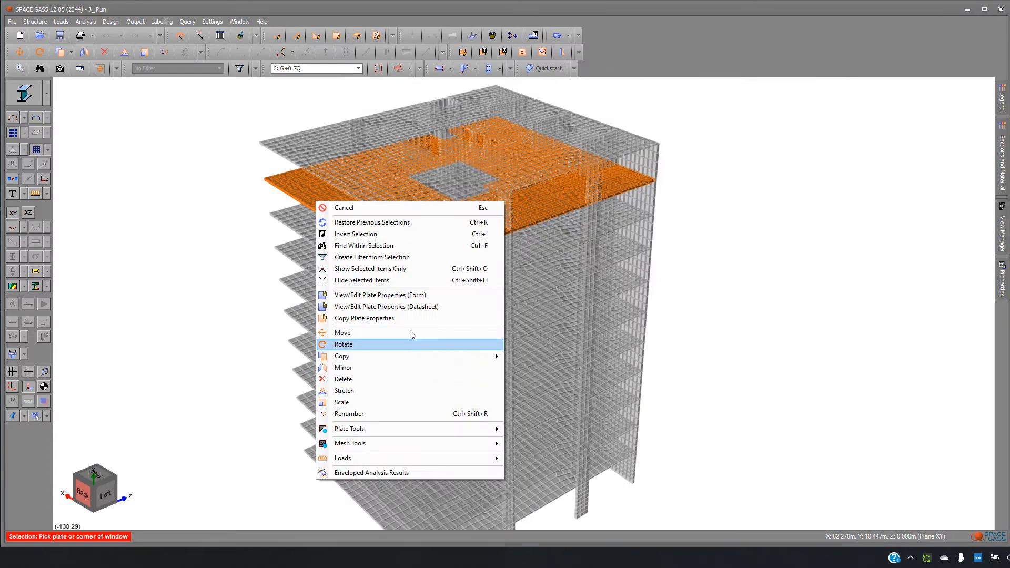
{"action": "left_click", "coordinate": [400, 269]}
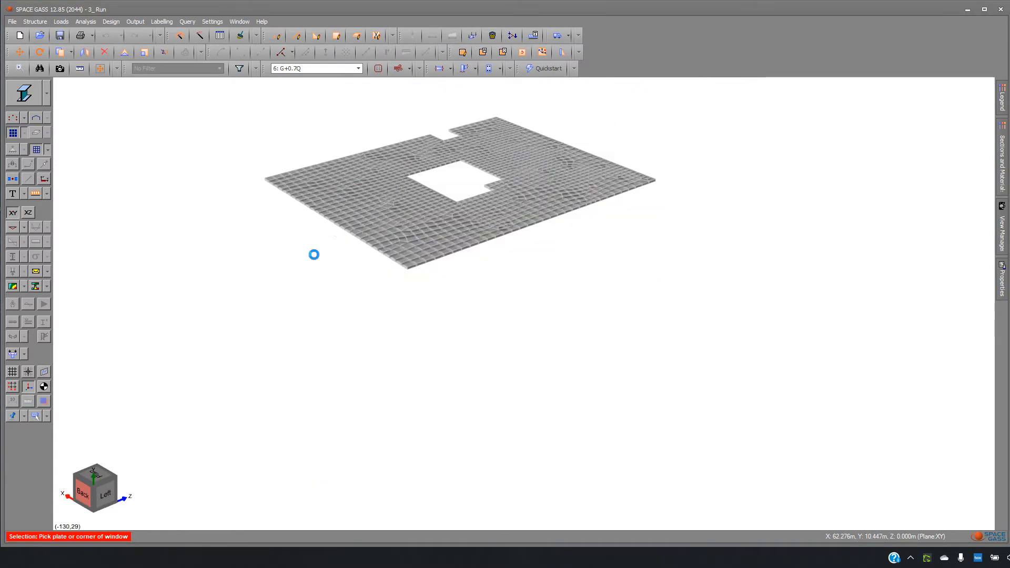
{"action": "left_click", "coordinate": [13, 287]}
{"action": "middle_click_drag", "start_coordinate": [363, 313], "coordinate": [165, 442]}
{"action": "left_click", "coordinate": [94, 476]}
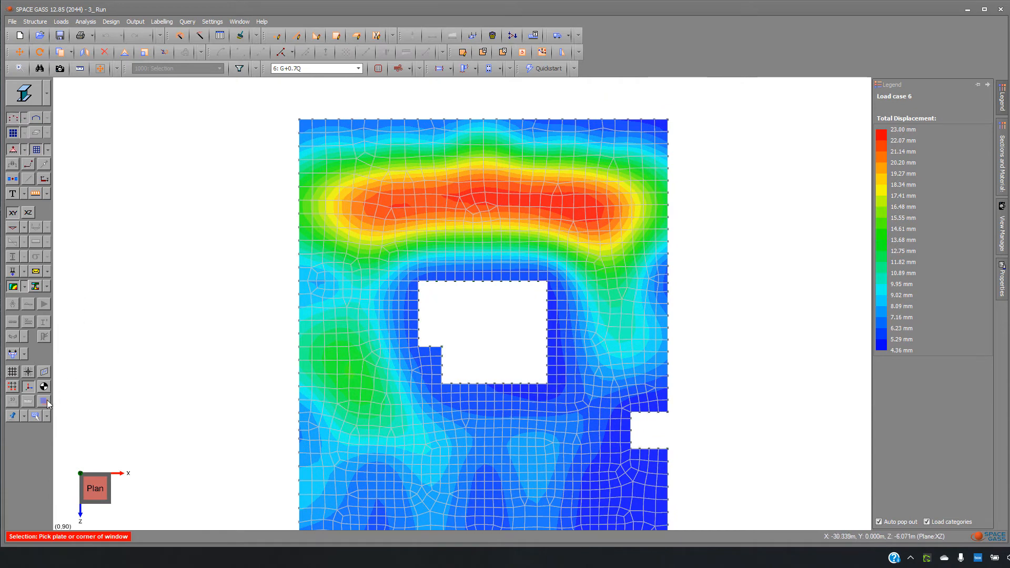
{"action": "left_click", "coordinate": [80, 68]}
{"action": "left_click", "coordinate": [451, 164]}
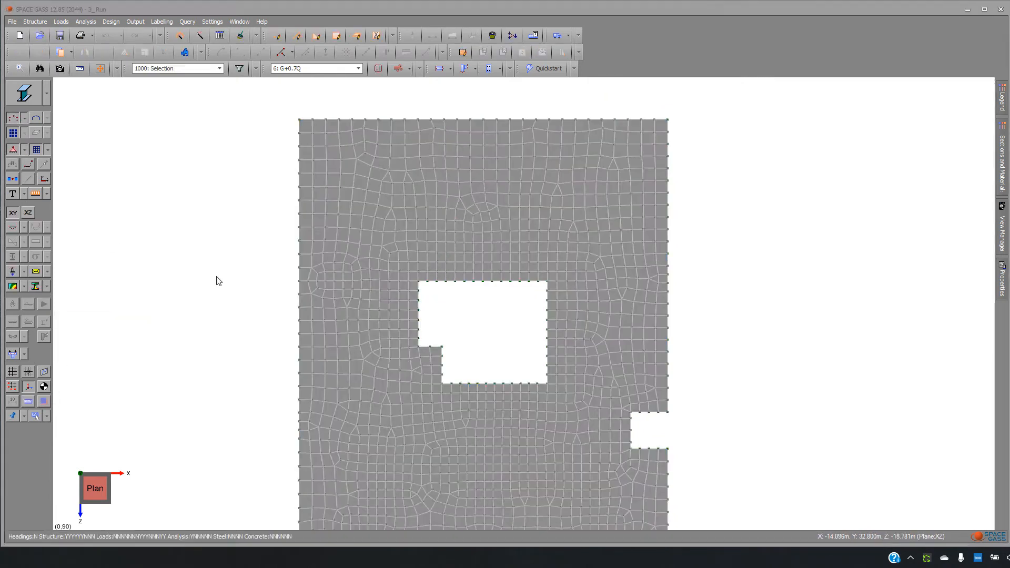
Remove the slab filter to show the whole building, hide the nodes and display the members.
{"action": "middle_click_drag", "start_coordinate": [219, 281], "coordinate": [248, 185]}
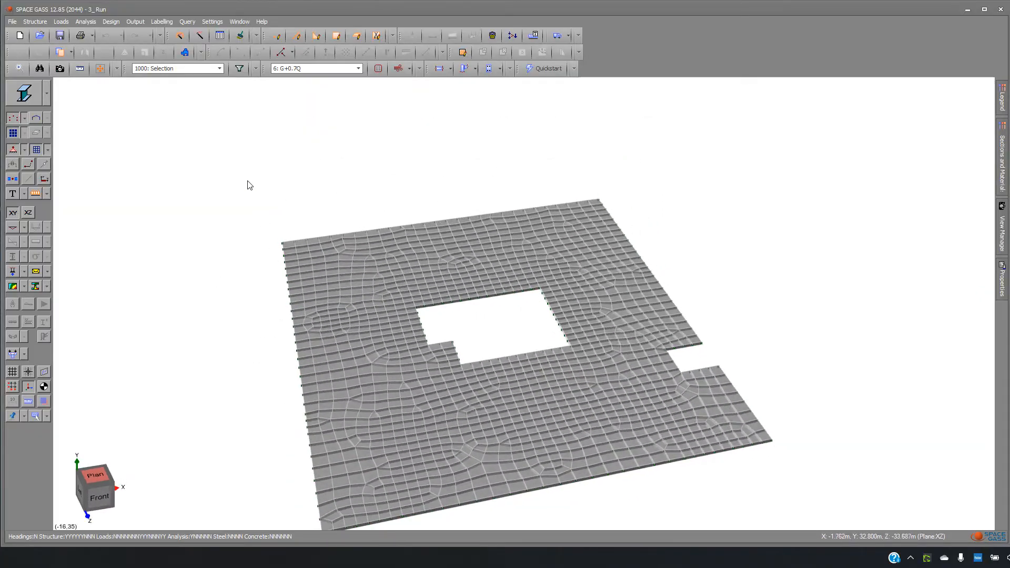
{"action": "left_click", "coordinate": [219, 68]}
{"action": "left_click", "coordinate": [152, 128]}
{"action": "scroll", "coordinate": [278, 268], "scroll_direction": "down", "scroll_amount": 3}
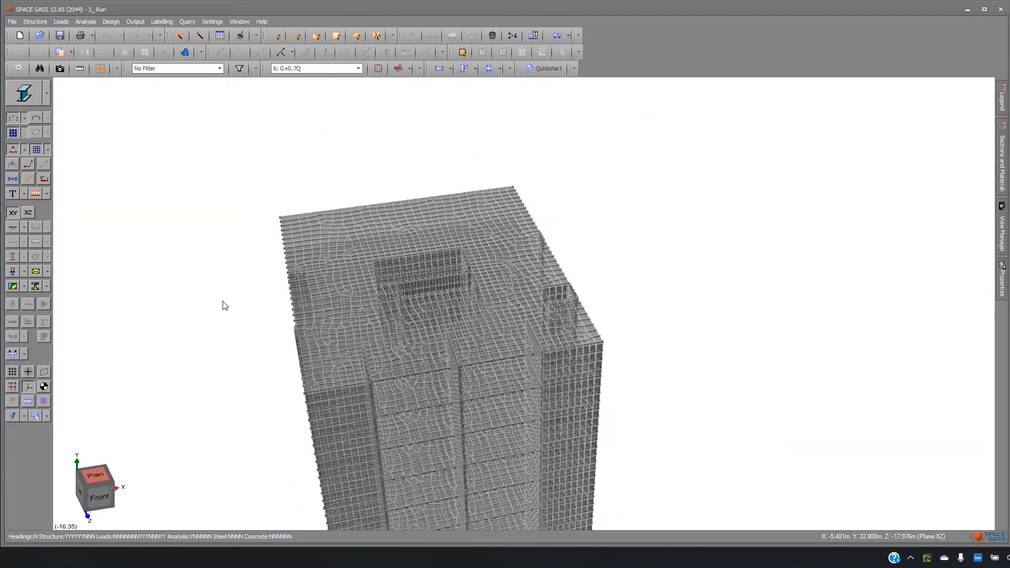
{"action": "middle_click_drag", "start_coordinate": [245, 311], "coordinate": [306, 234]}
{"action": "left_click", "coordinate": [13, 118]}
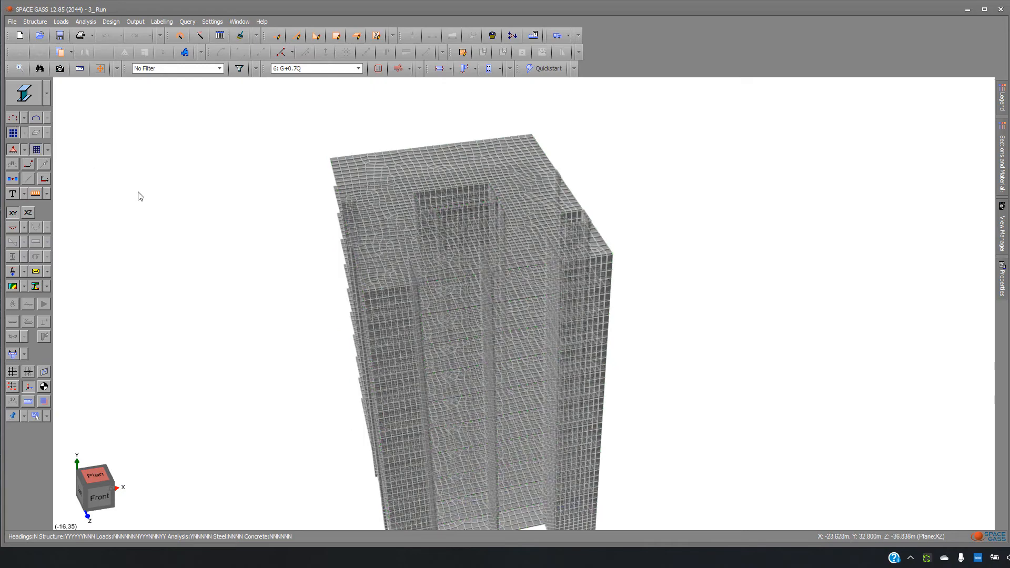
{"action": "middle_click_drag", "start_coordinate": [137, 194], "coordinate": [157, 161]}
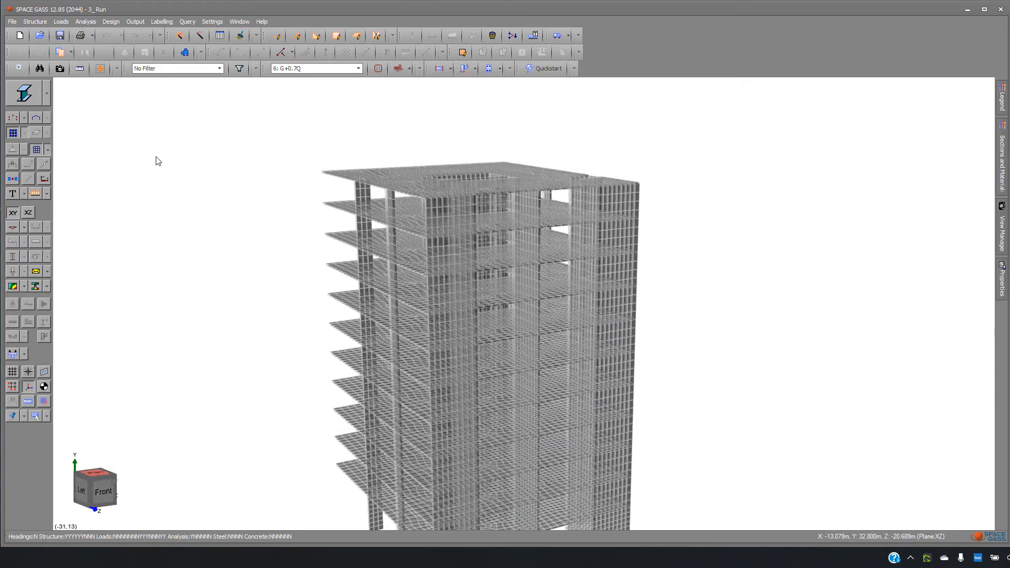
{"action": "left_click", "coordinate": [36, 118]}
Open the diaphragm load generator and set the bearing of the positive X-axis from north to 0°.
{"action": "right_click", "coordinate": [188, 104]}
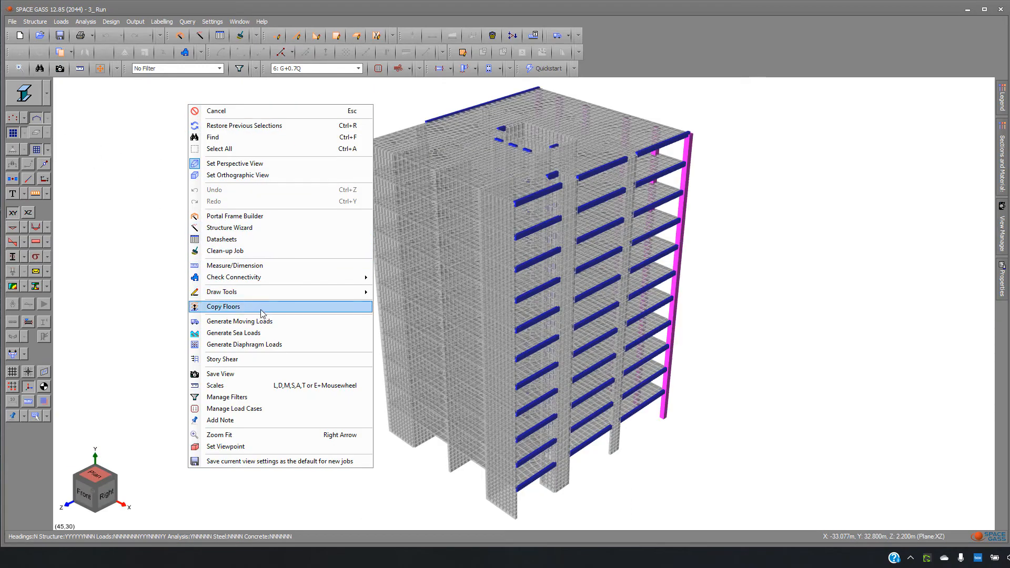
{"action": "left_click", "coordinate": [303, 348]}
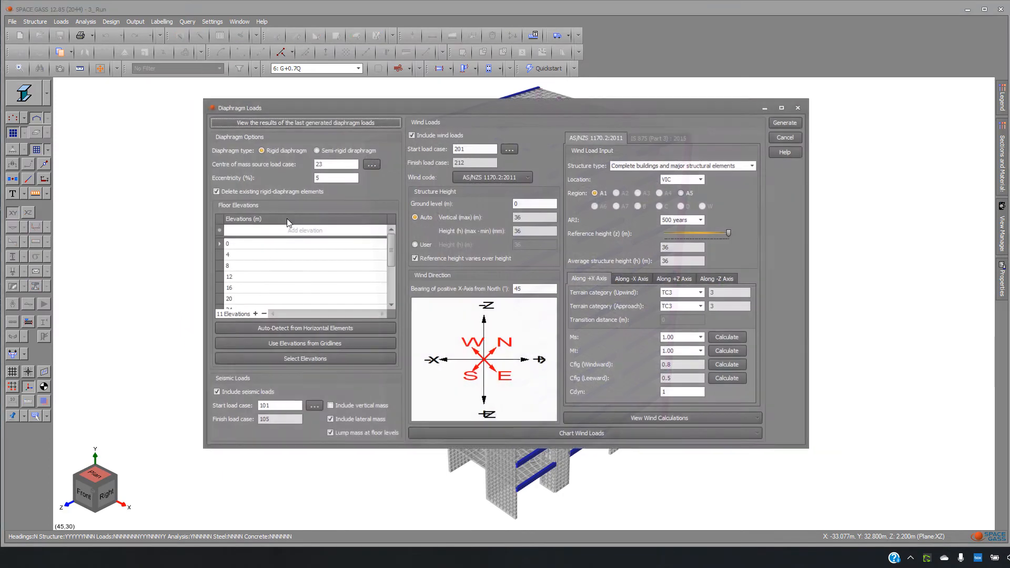
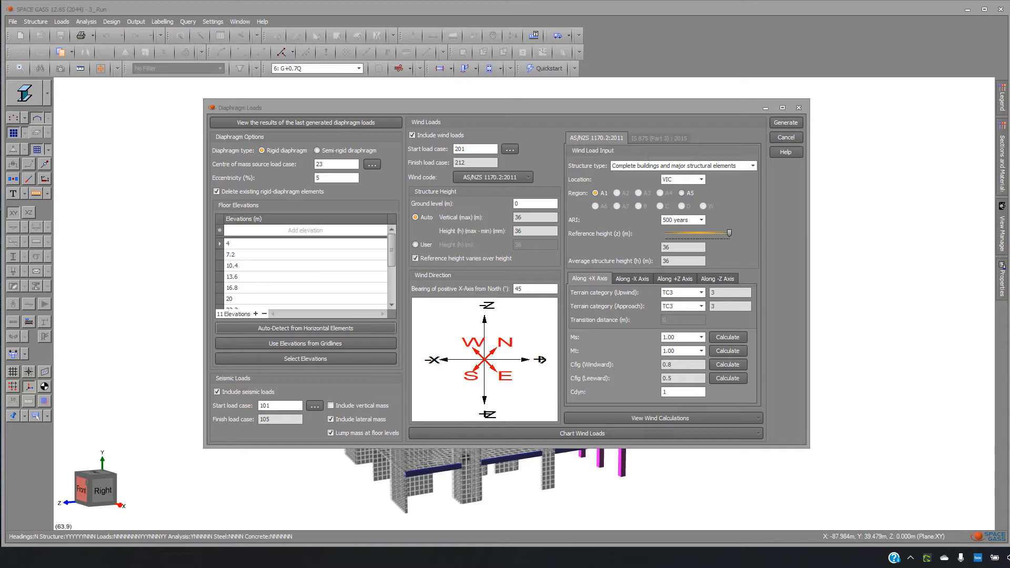
{"action": "key", "text": "BackSpace"}
{"action": "key", "text": "BackSpace"}
{"action": "type", "text": "0"}
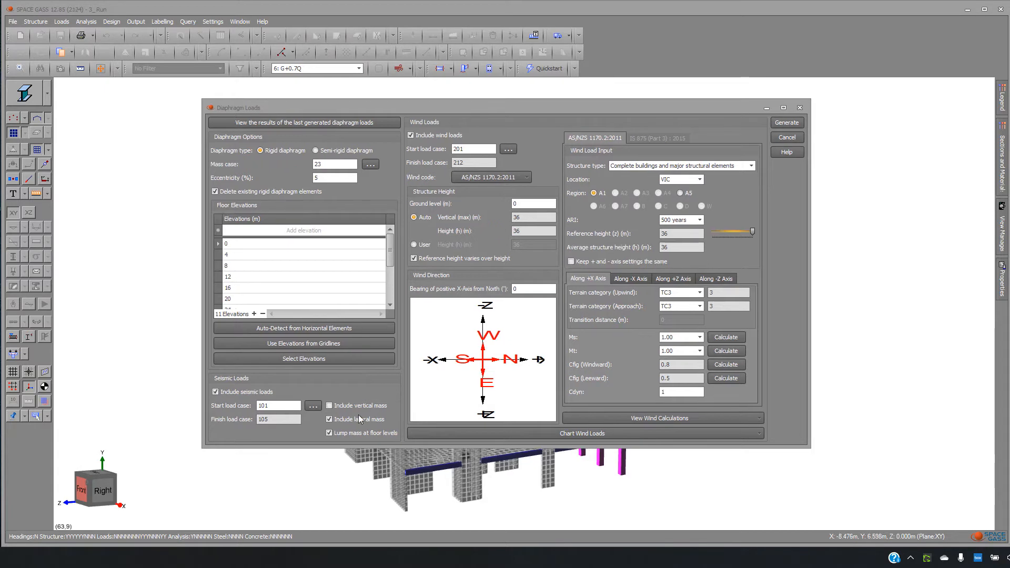
Review the wind calculations for each axis direction and the chart of wind pressures over the building height.
{"action": "left_click", "coordinate": [715, 418]}
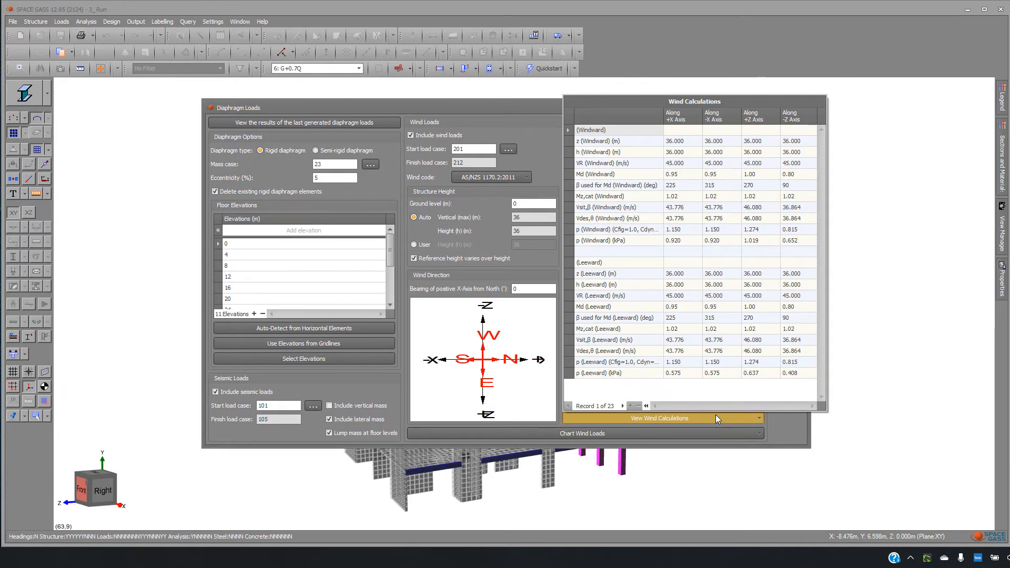
{"action": "left_click", "coordinate": [699, 437]}
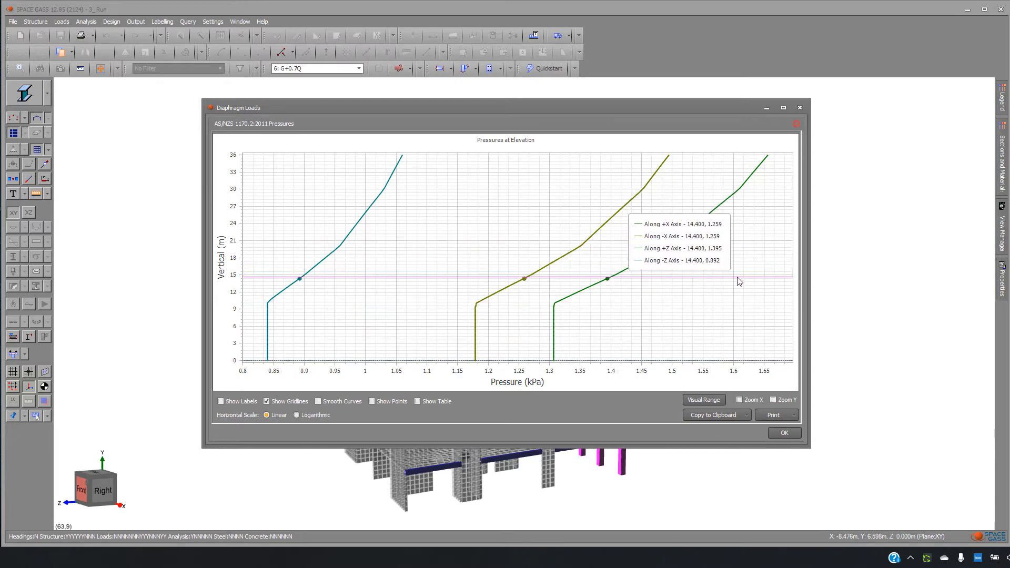
{"action": "left_click", "coordinate": [784, 433]}
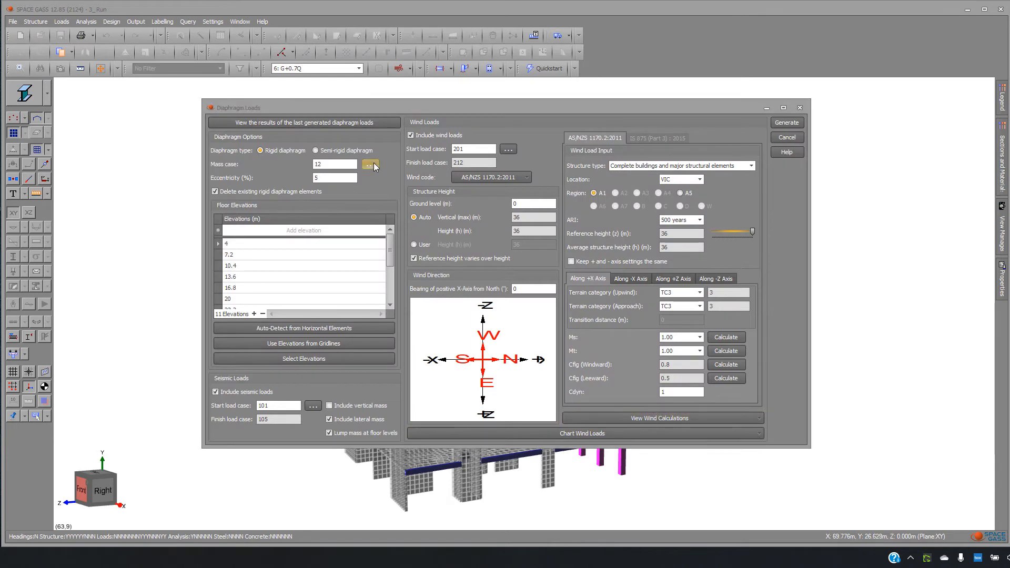
Choose load case 12 (Mass source) as the mass case and generate the seismic and wind diaphragm loads.
{"action": "left_click", "coordinate": [371, 165]}
{"action": "double_click", "coordinate": [461, 269]}
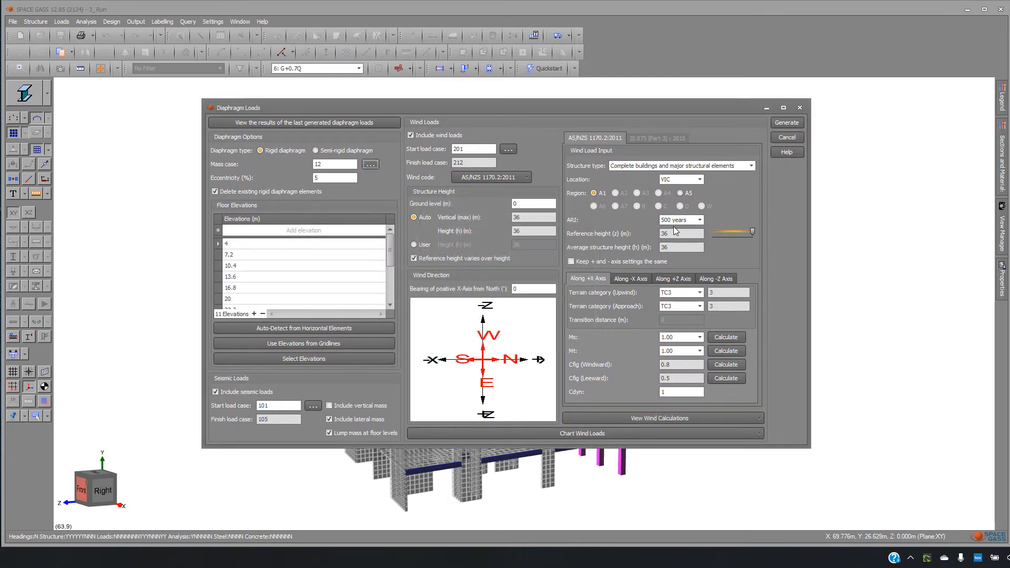
{"action": "left_click", "coordinate": [786, 124]}
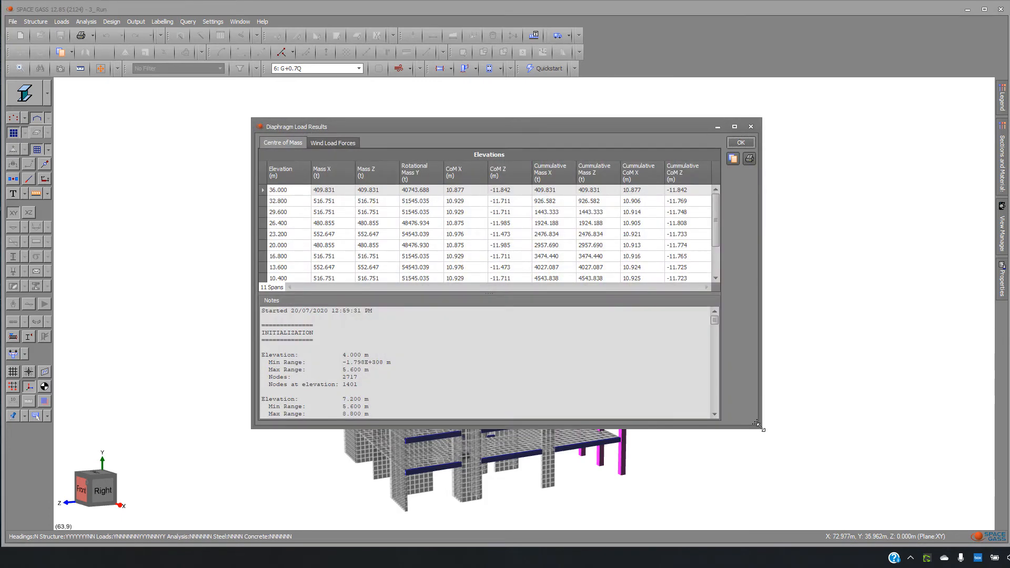
Review the diaphragm load results, checking the centre of mass table and the wind load forces at each elevation.
{"action": "left_click_drag", "start_coordinate": [779, 440], "coordinate": [912, 508]}
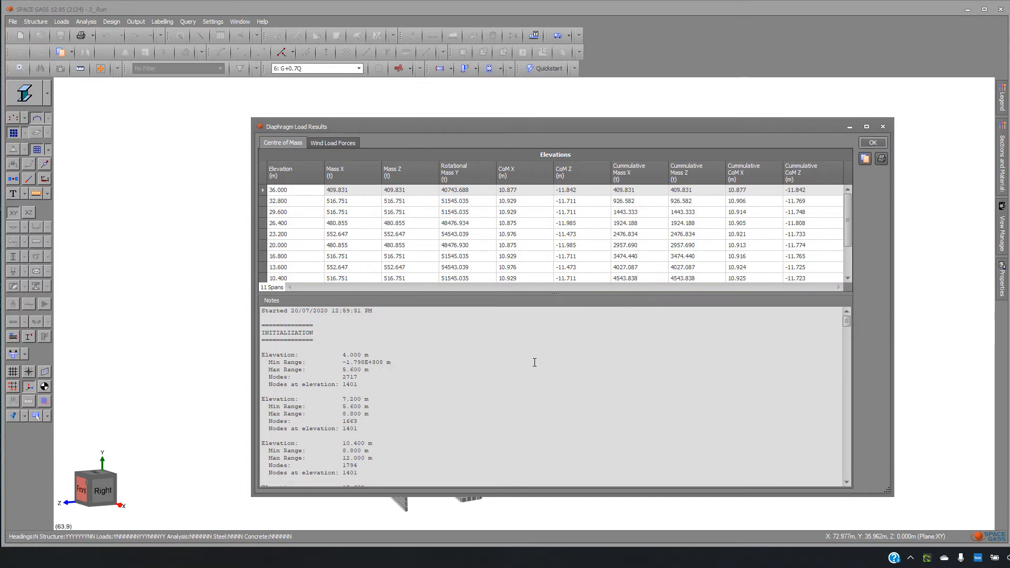
{"action": "left_click", "coordinate": [337, 142]}
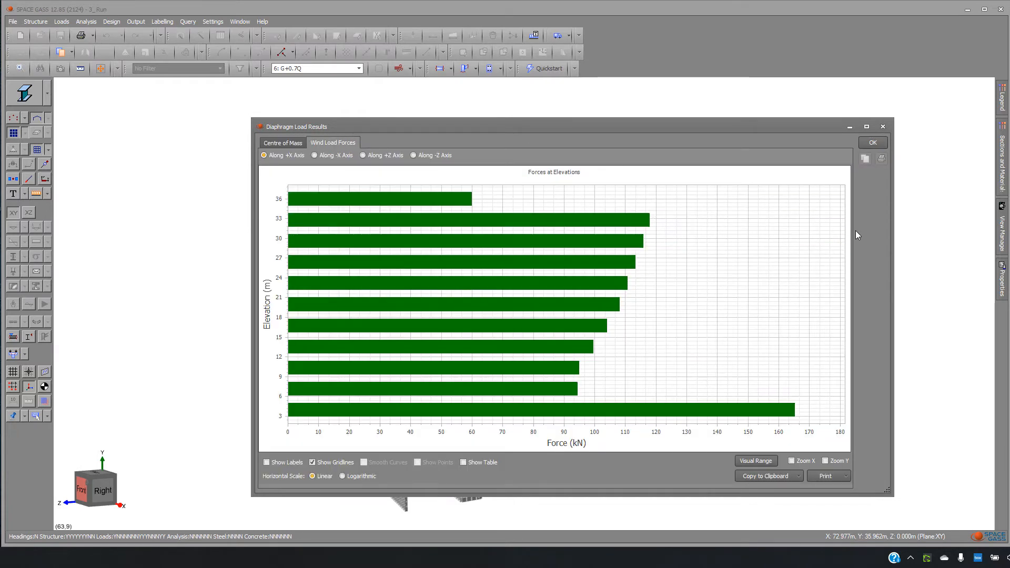
{"action": "left_click", "coordinate": [873, 143]}
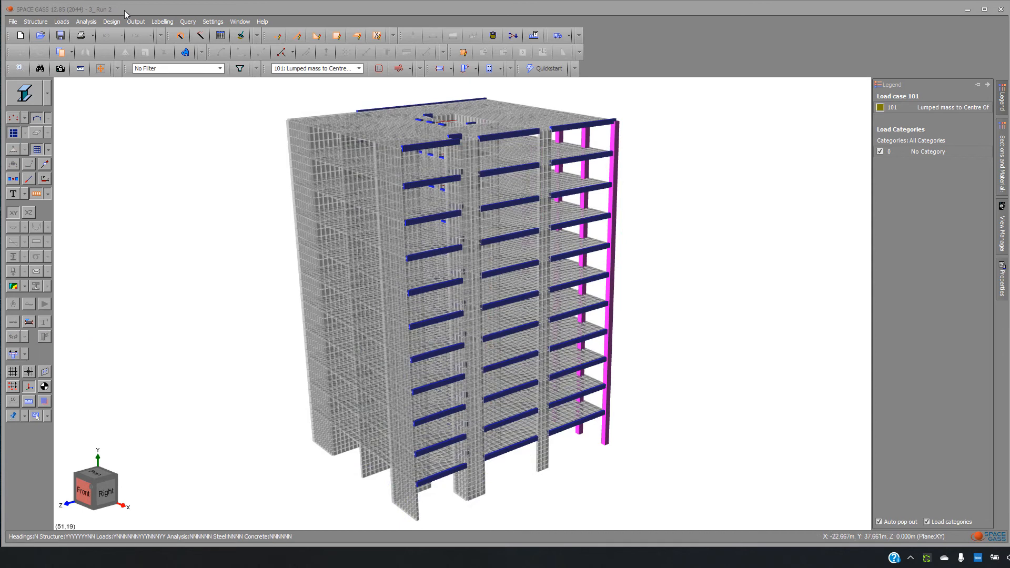
Run a dynamic frequency analysis of the lumped mass load cases 101-105 only, using the Paradise solver.
{"action": "left_click_drag", "start_coordinate": [123, 8], "coordinate": [190, 8]}
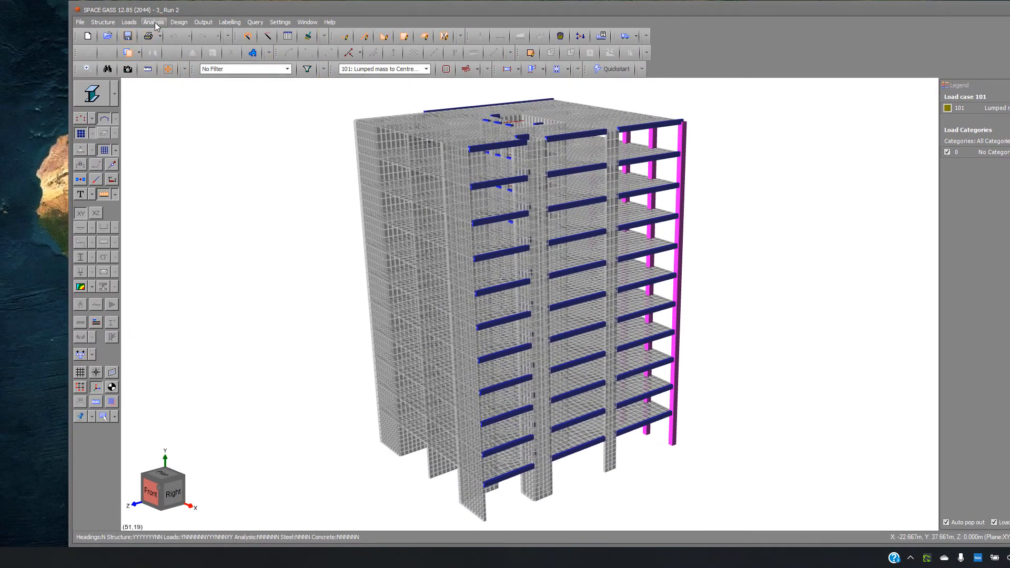
{"action": "left_click", "coordinate": [155, 23]}
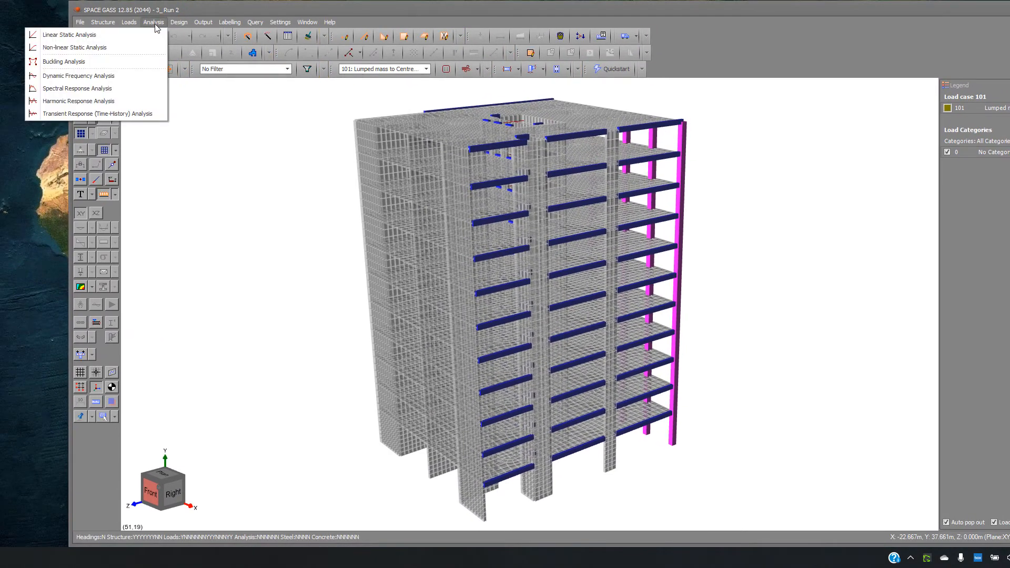
{"action": "left_click", "coordinate": [131, 75]}
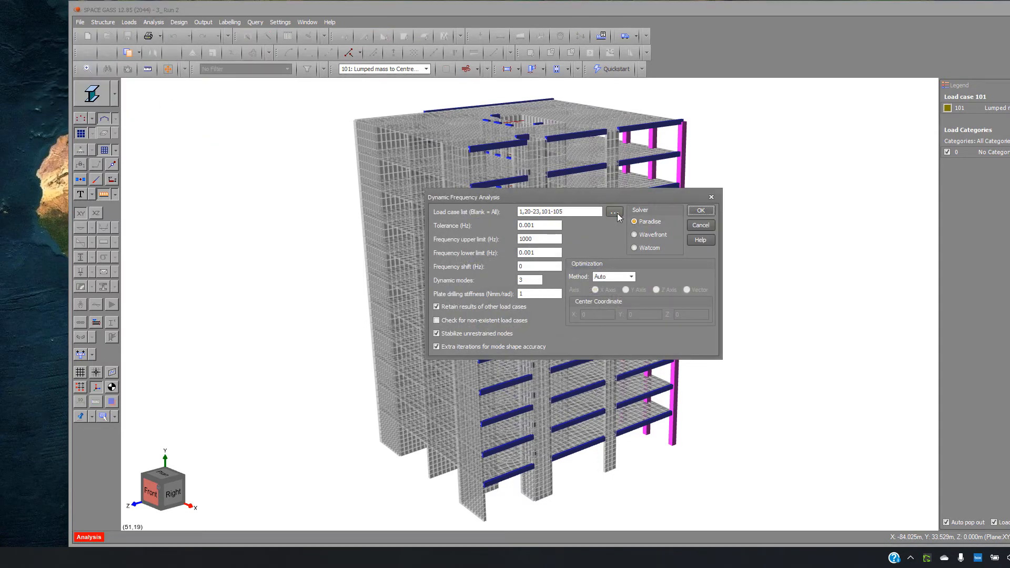
{"action": "left_click", "coordinate": [615, 211]}
{"action": "left_click", "coordinate": [493, 215]}
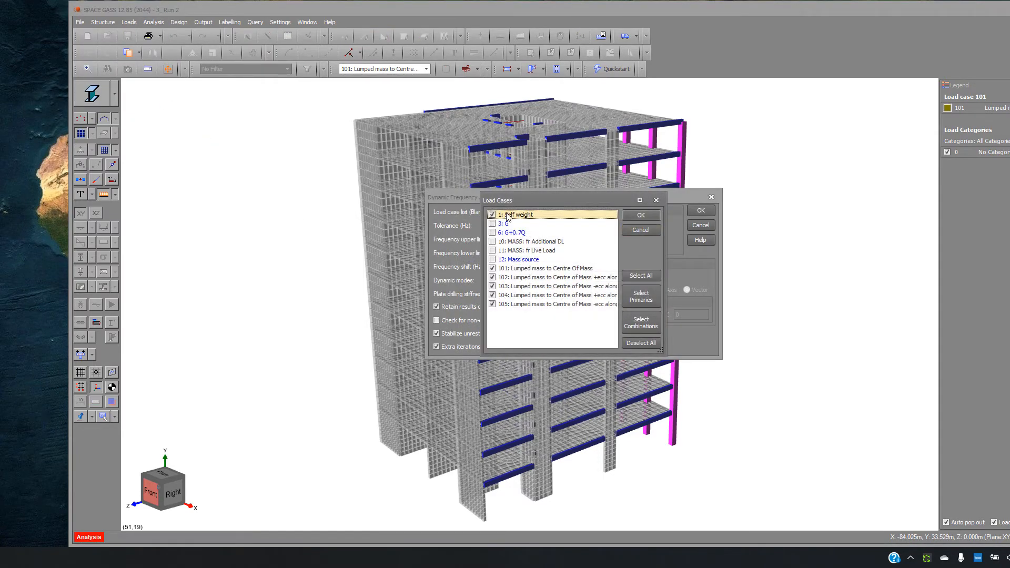
{"action": "left_click", "coordinate": [641, 215]}
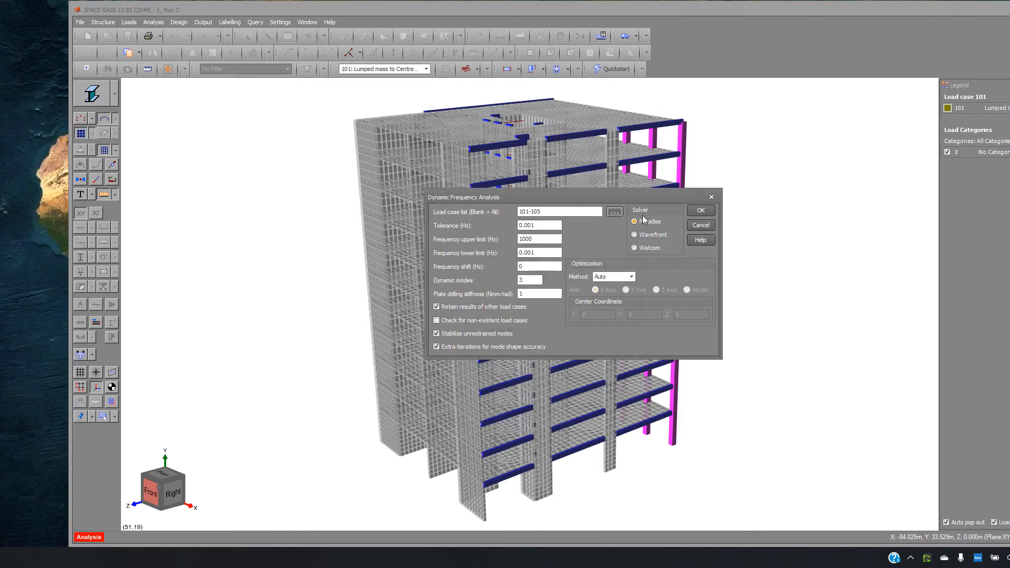
{"action": "left_click", "coordinate": [701, 212]}
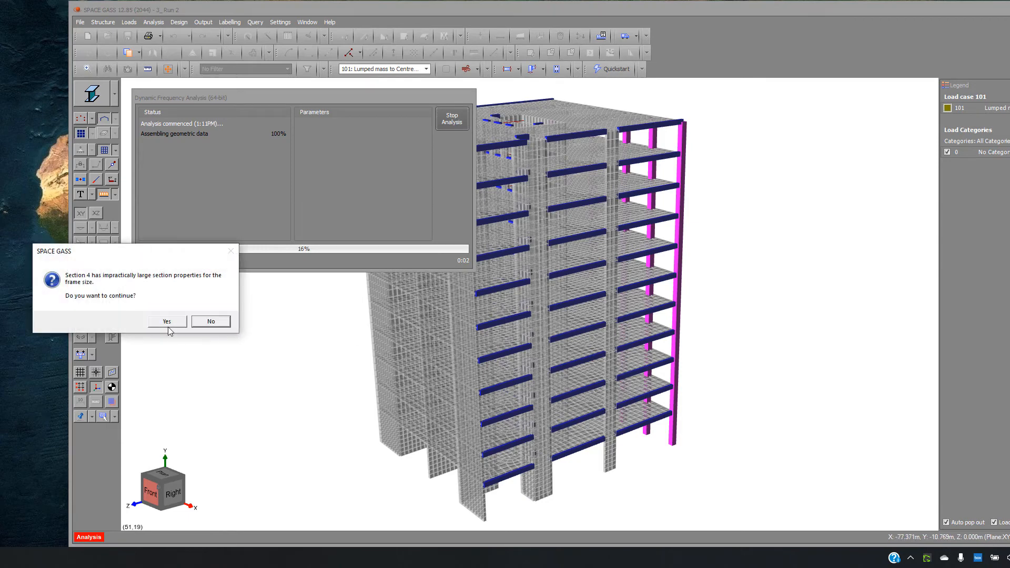
{"action": "left_click", "coordinate": [167, 322]}
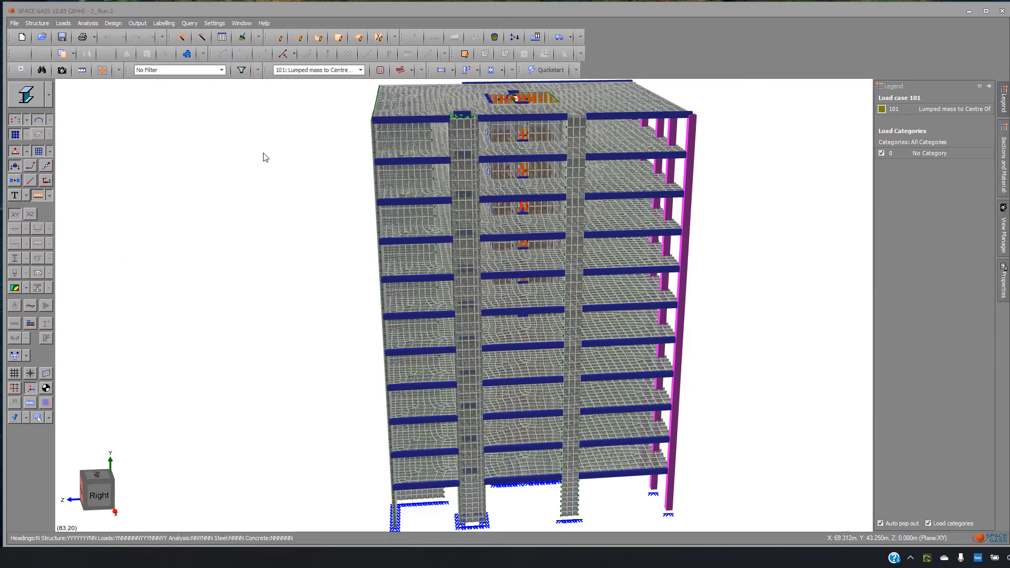
Display the animated dynamic mode shape for load case 101 and examine its frequency and period.
{"action": "left_click", "coordinate": [360, 70]}
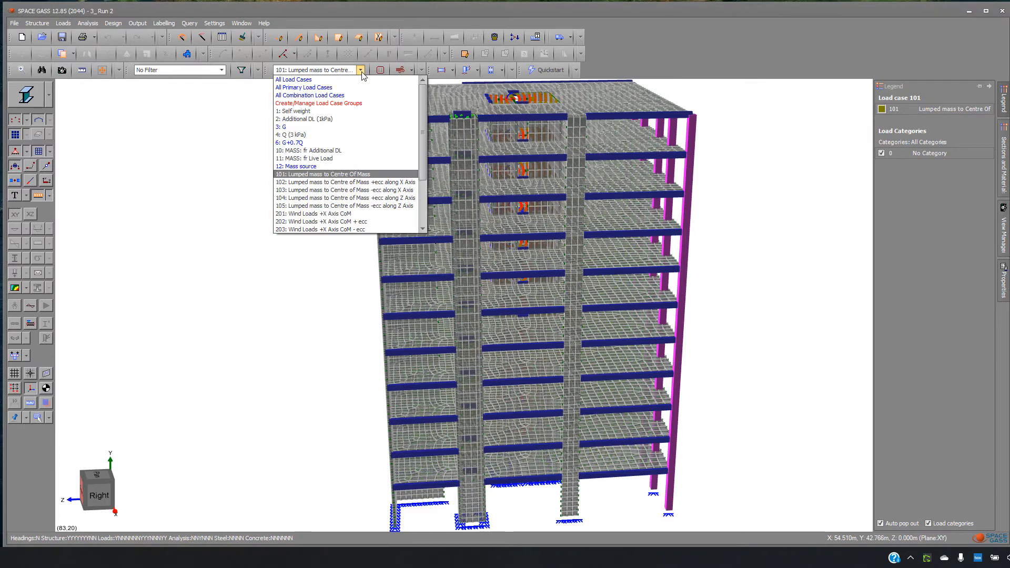
{"action": "left_click", "coordinate": [364, 176]}
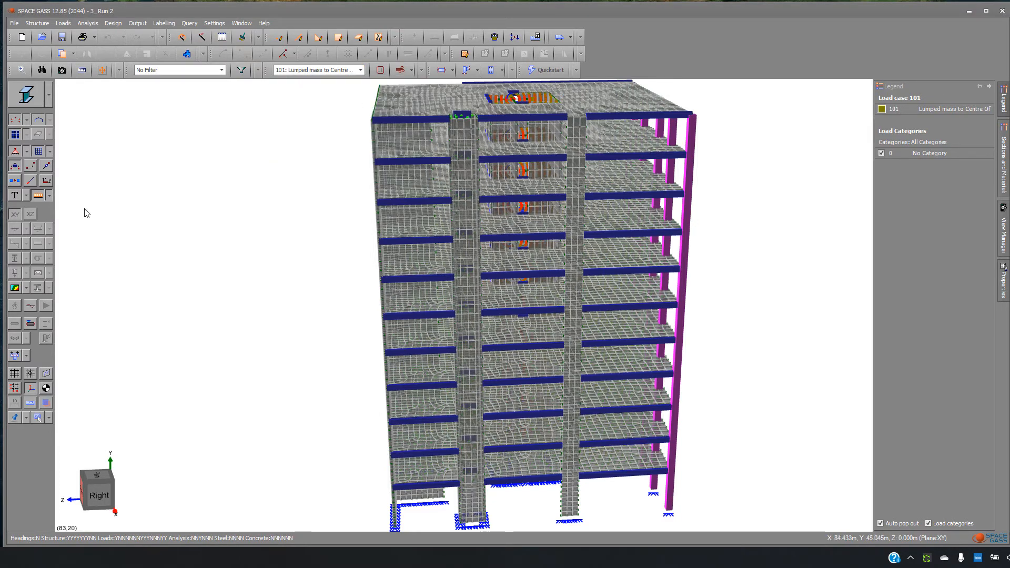
{"action": "left_click", "coordinate": [30, 308]}
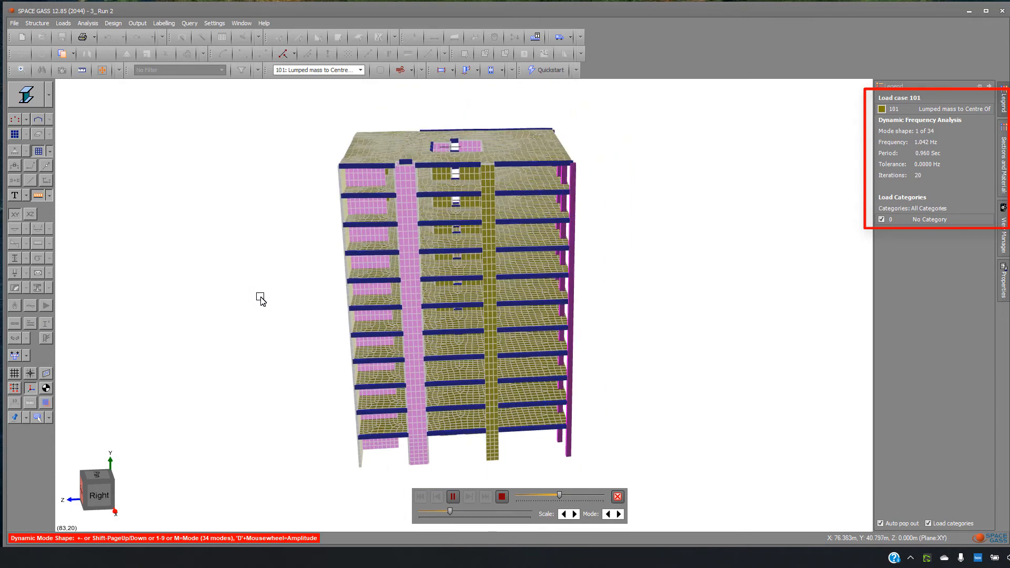
Step the animated dynamic mode shapes of load case 101 from mode 2 through mode 7, examining the building's movement in each.
{"action": "middle_click_drag", "start_coordinate": [259, 295], "coordinate": [290, 269]}
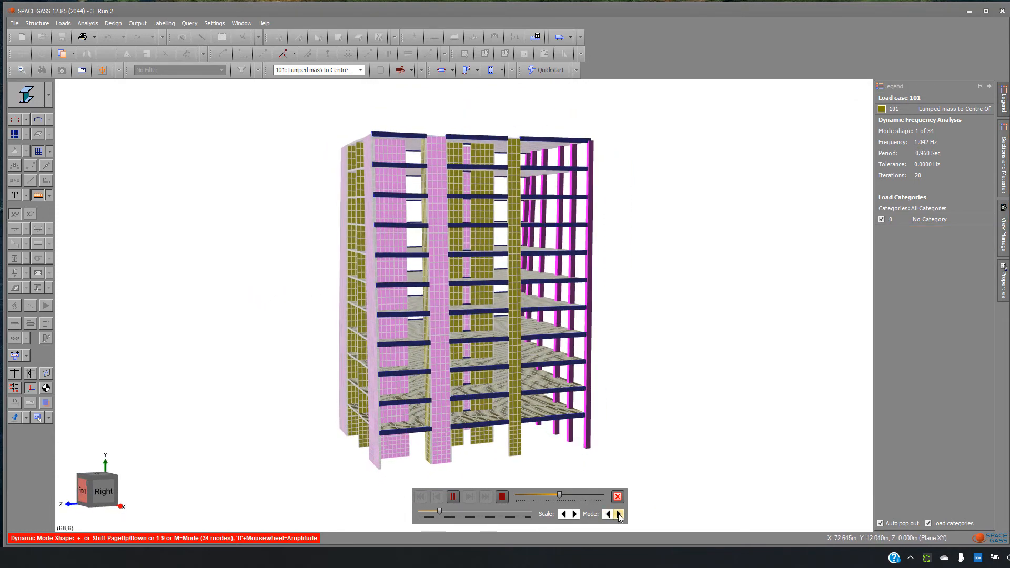
{"action": "left_click", "coordinate": [619, 514]}
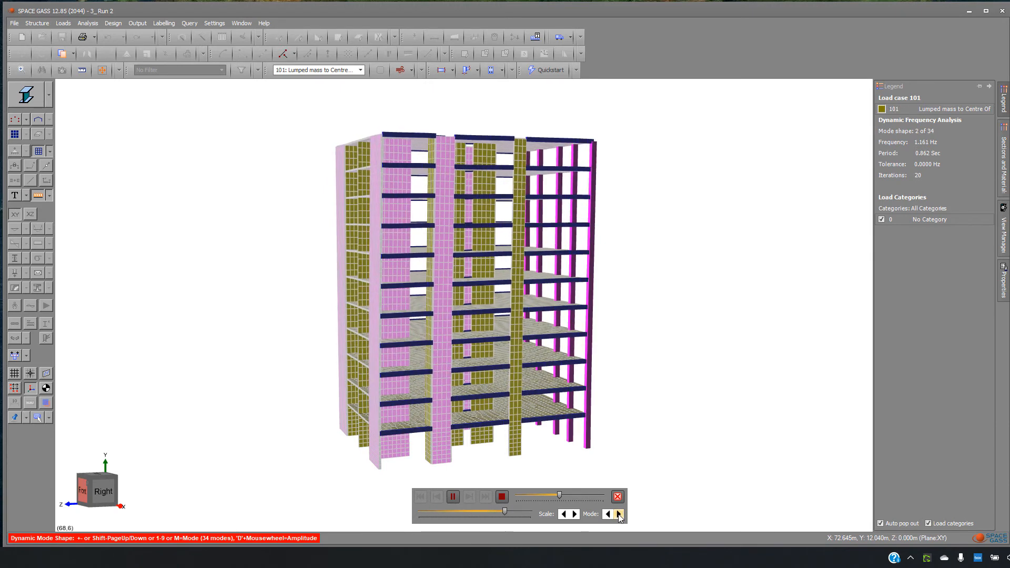
{"action": "left_click", "coordinate": [618, 515]}
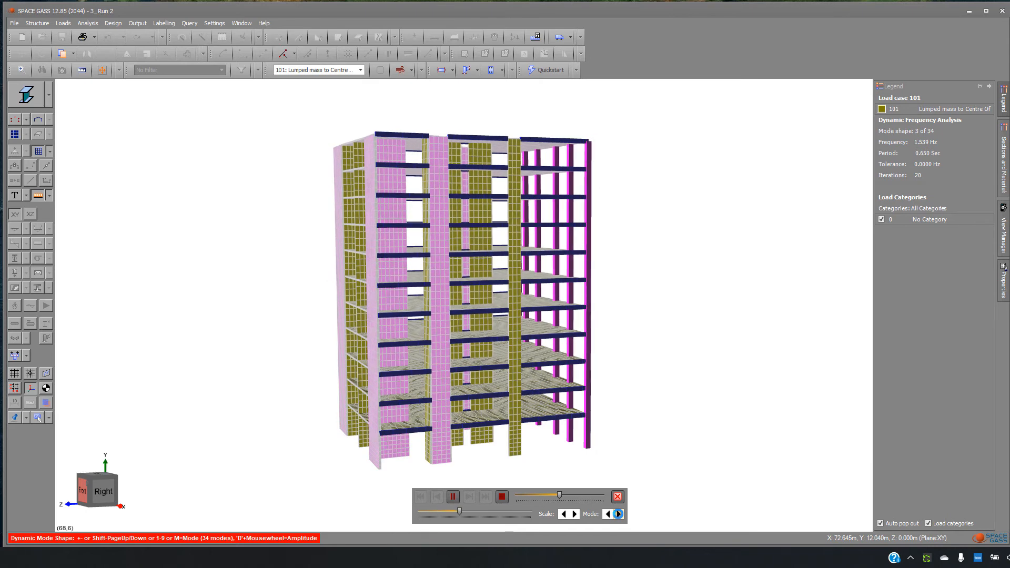
{"action": "left_click", "coordinate": [619, 514]}
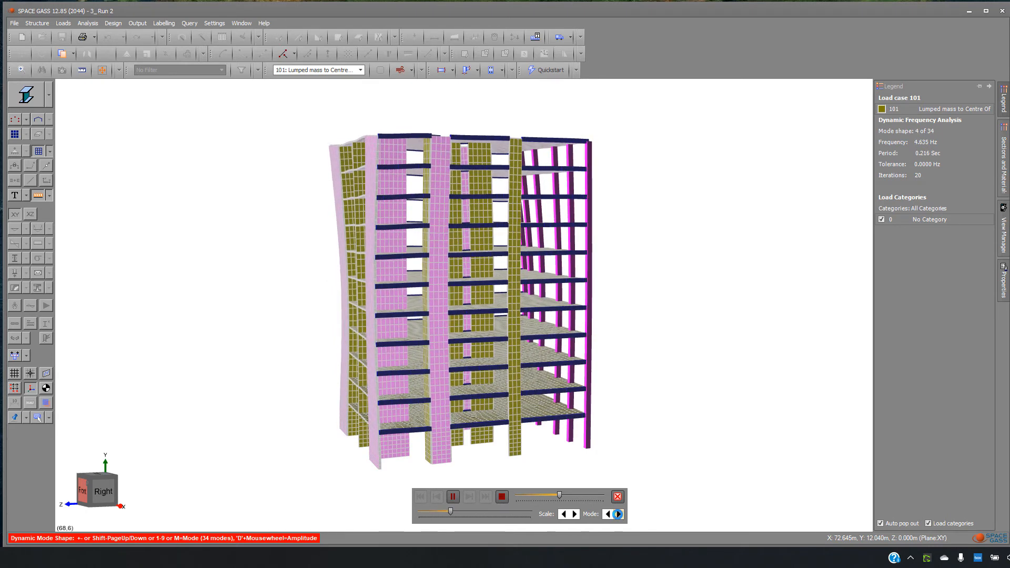
{"action": "middle_click_drag", "start_coordinate": [654, 409], "coordinate": [539, 426]}
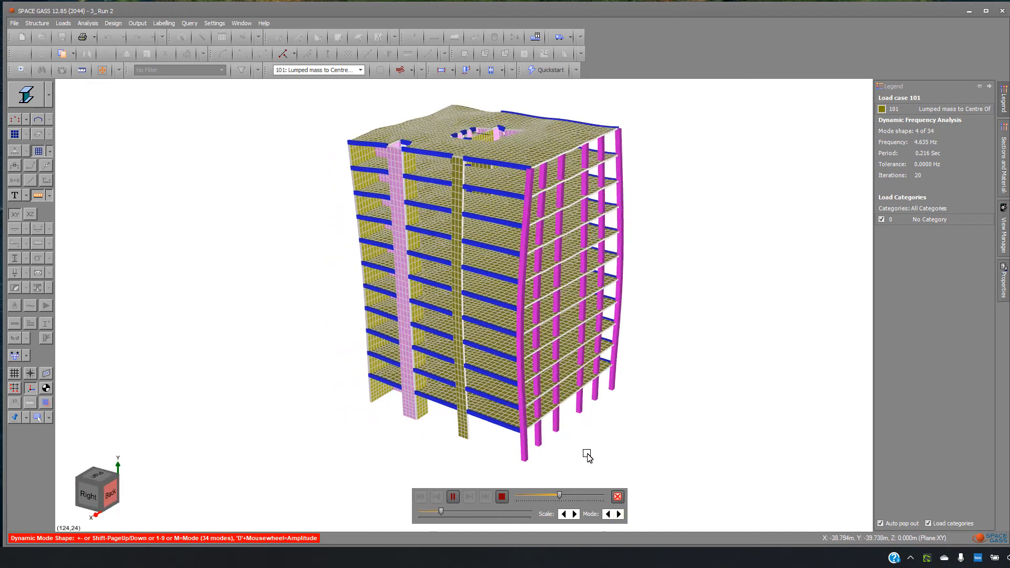
{"action": "left_click", "coordinate": [619, 516]}
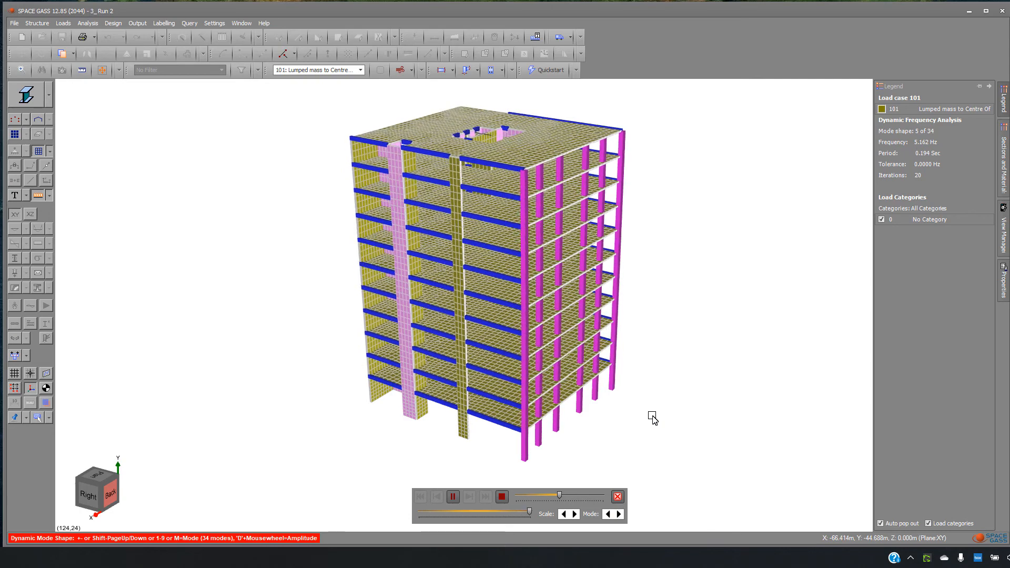
{"action": "left_click", "coordinate": [619, 514]}
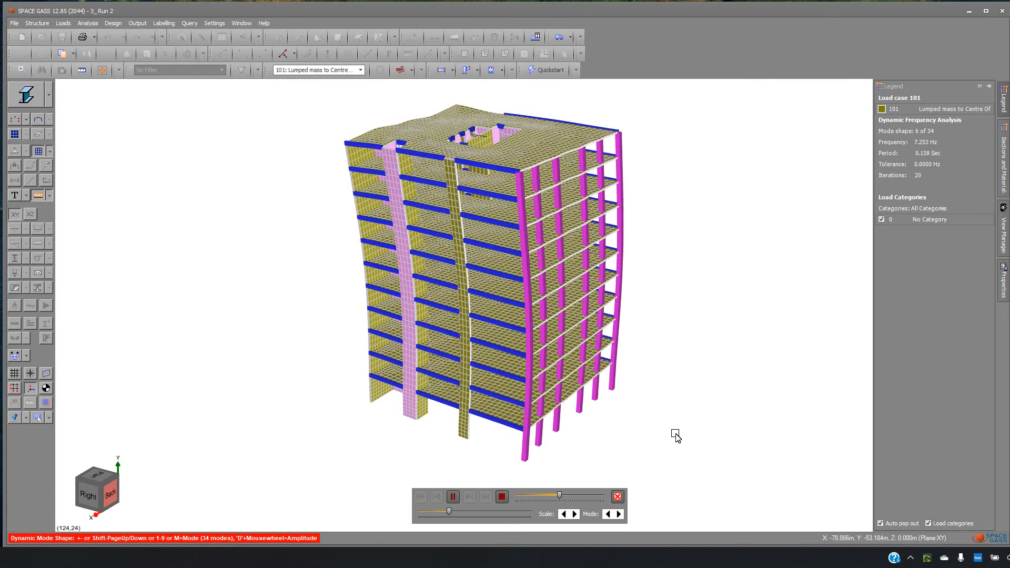
{"action": "left_click", "coordinate": [619, 514]}
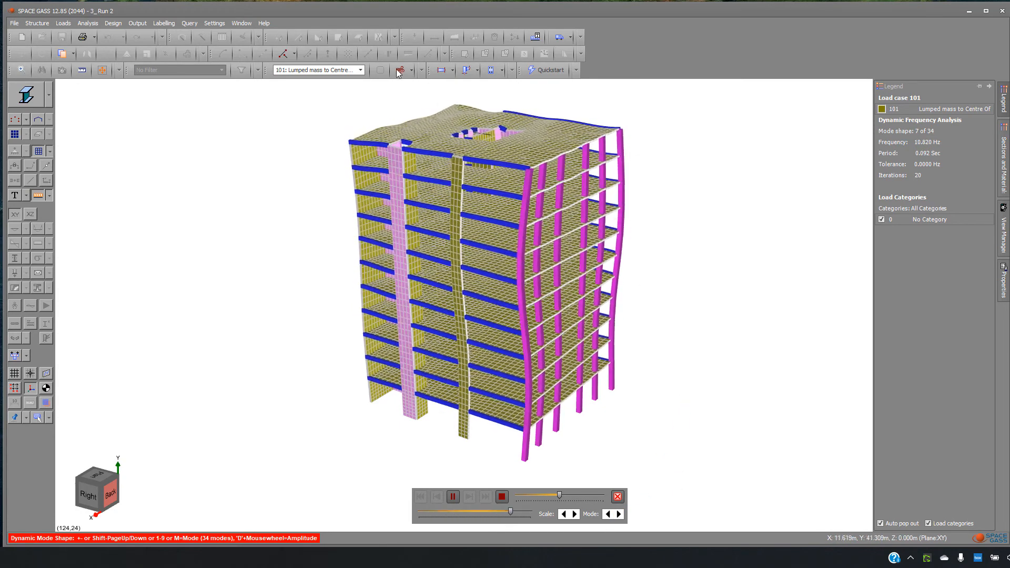
Display the animated dynamic mode shape for load case 102 and examine its frequency and period.
{"action": "left_click", "coordinate": [360, 70]}
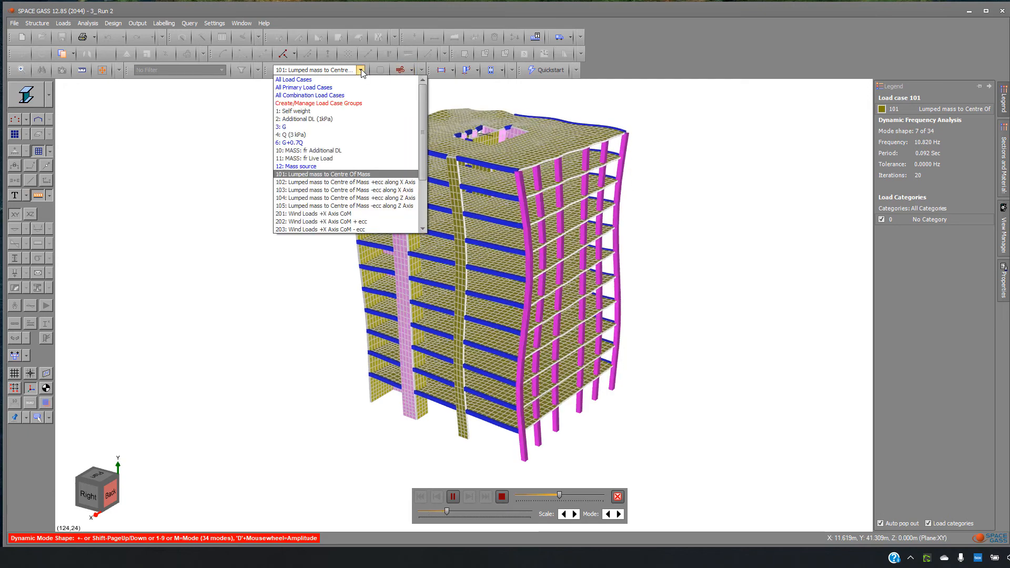
{"action": "left_click", "coordinate": [356, 181]}
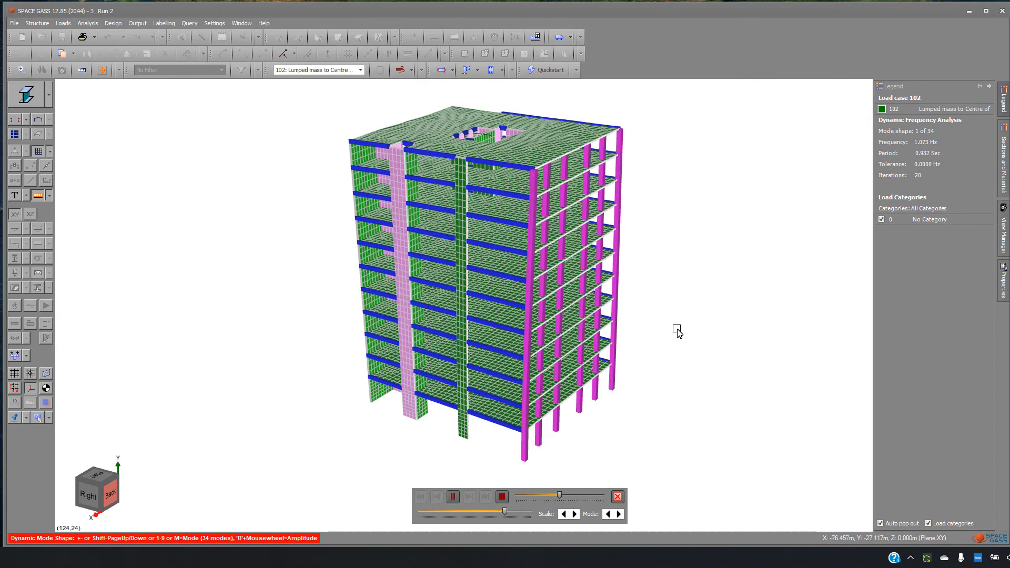
{"action": "scroll", "coordinate": [669, 349], "scroll_direction": "down", "scroll_amount": 1}
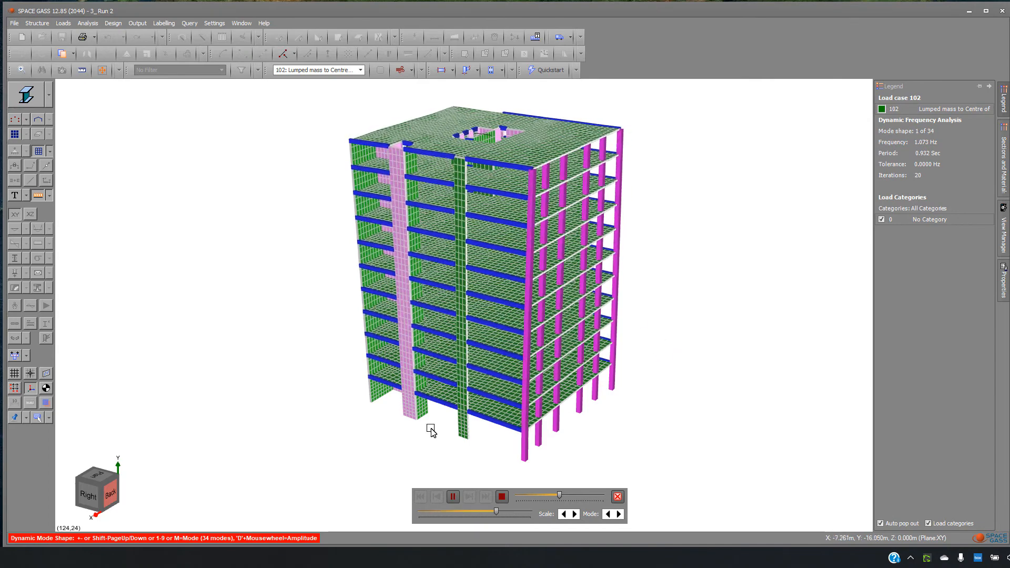
{"action": "scroll", "coordinate": [226, 349], "scroll_direction": "down", "scroll_amount": 1}
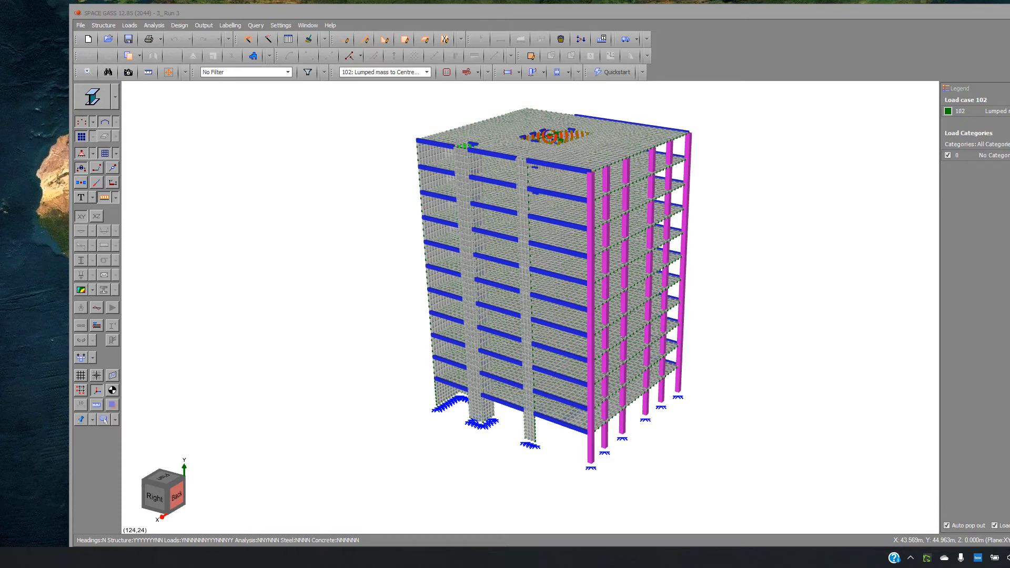
Add spectral load case 1000 with modes 1-34, spectral curve AS1170.4A, mass case 101 and an X vector of 1.
{"action": "middle_click_drag", "start_coordinate": [307, 219], "coordinate": [263, 223]}
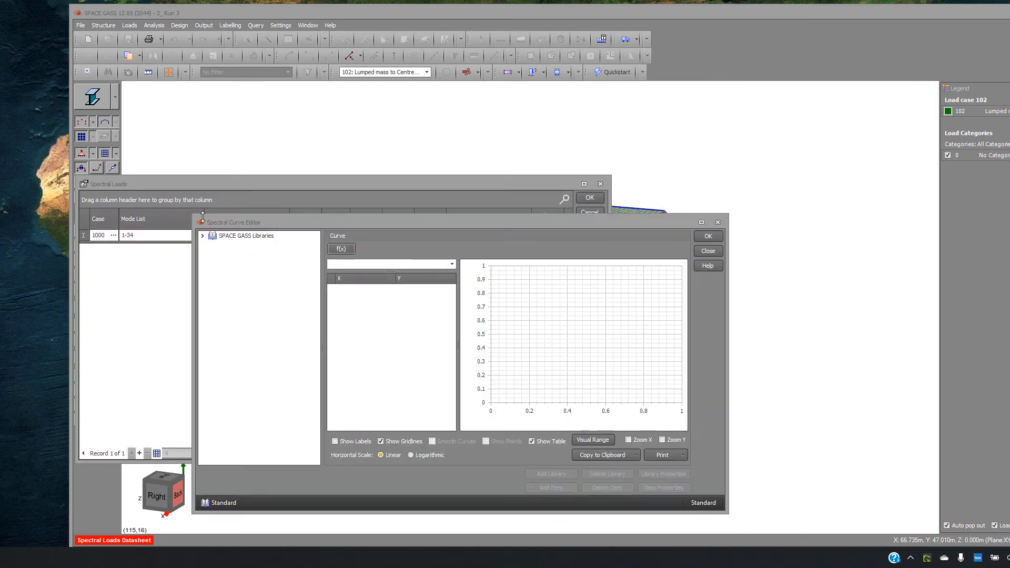
{"action": "mouse_move", "coordinate": [265, 223]}
{"action": "left_mouse_down"}
{"action": "mouse_move", "coordinate": [261, 236]}
{"action": "mouse_move", "coordinate": [270, 210]}
{"action": "mouse_move", "coordinate": [269, 219]}
{"action": "left_mouse_up"}
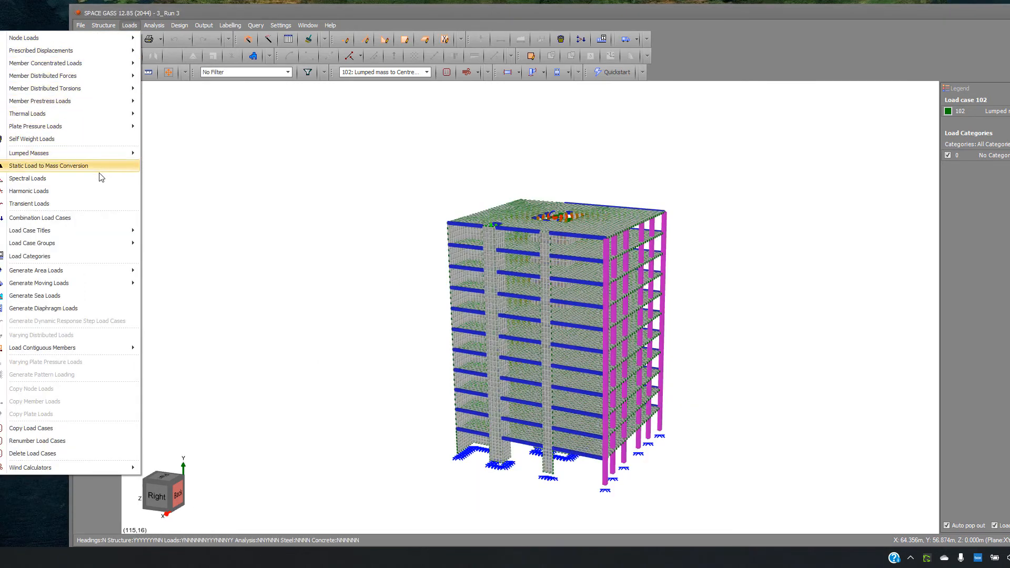
{"action": "left_click", "coordinate": [79, 178]}
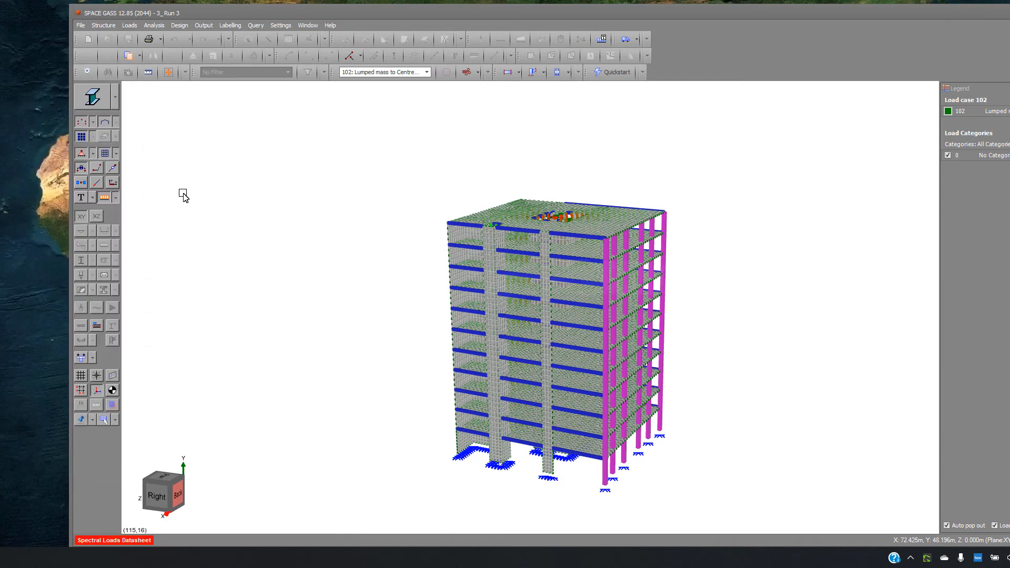
{"action": "left_click", "coordinate": [111, 236]}
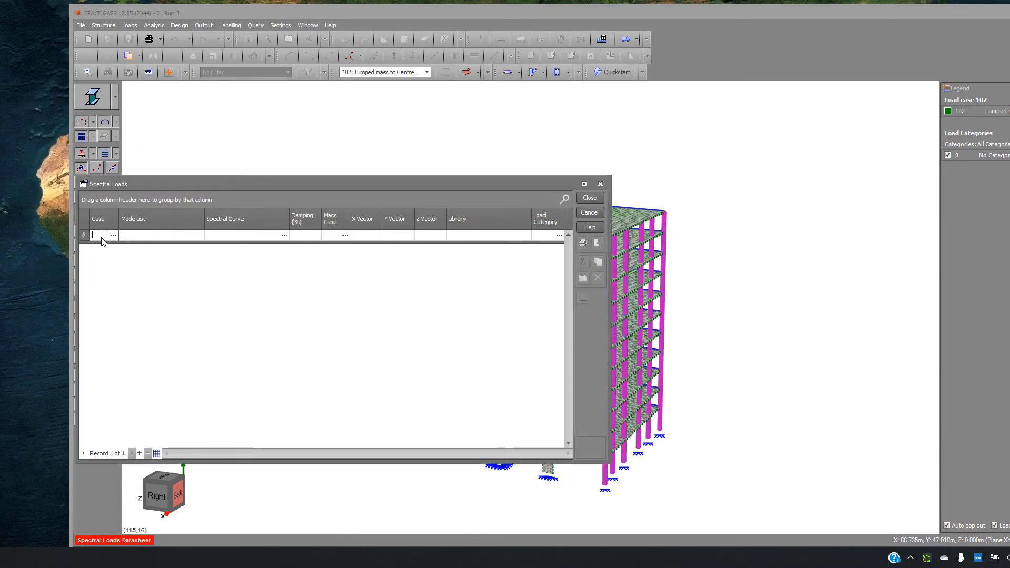
{"action": "type", "text": "1000"}
{"action": "key", "text": "Tab"}
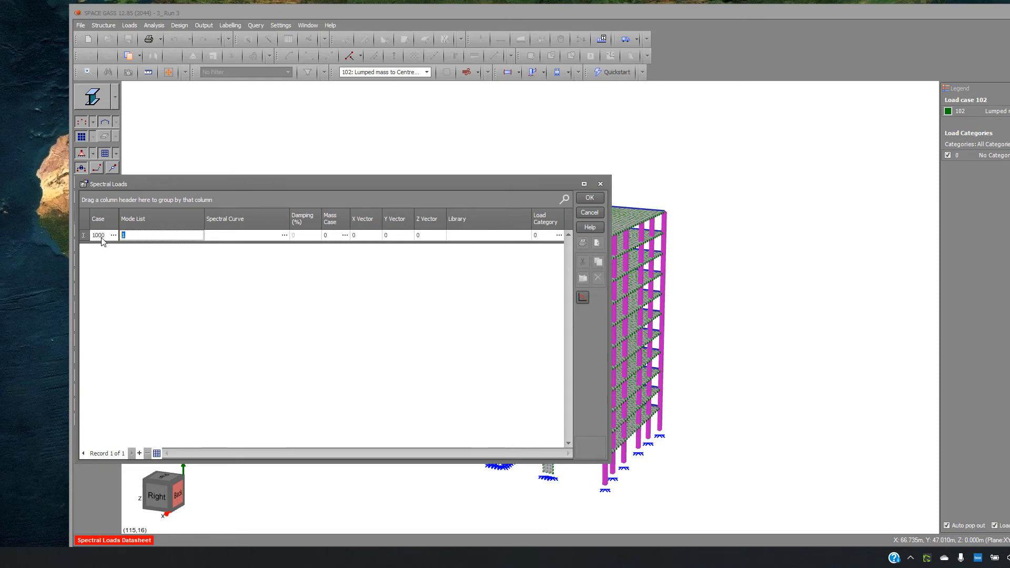
{"action": "type", "text": "-34"}
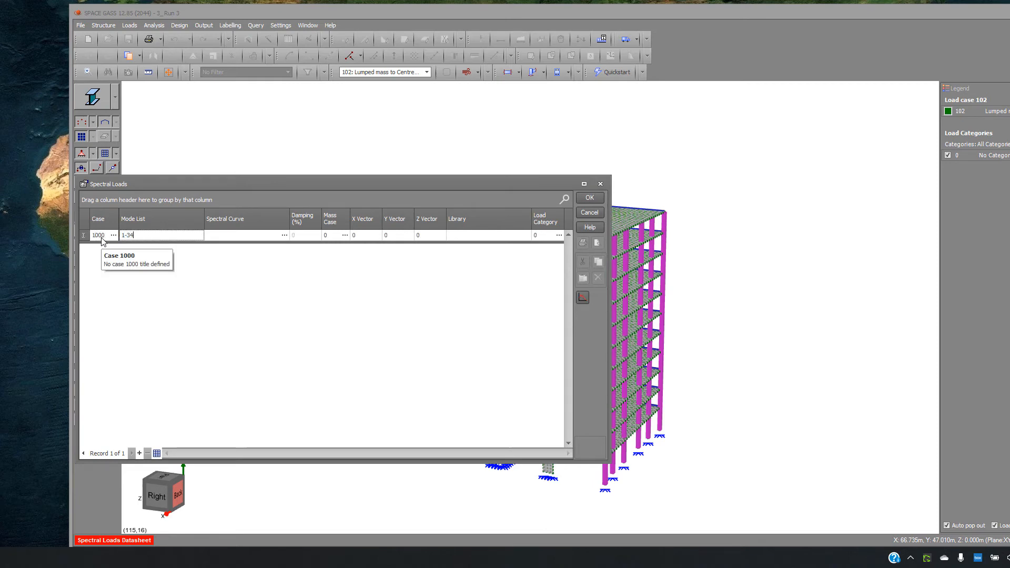
{"action": "key", "text": "Tab"}
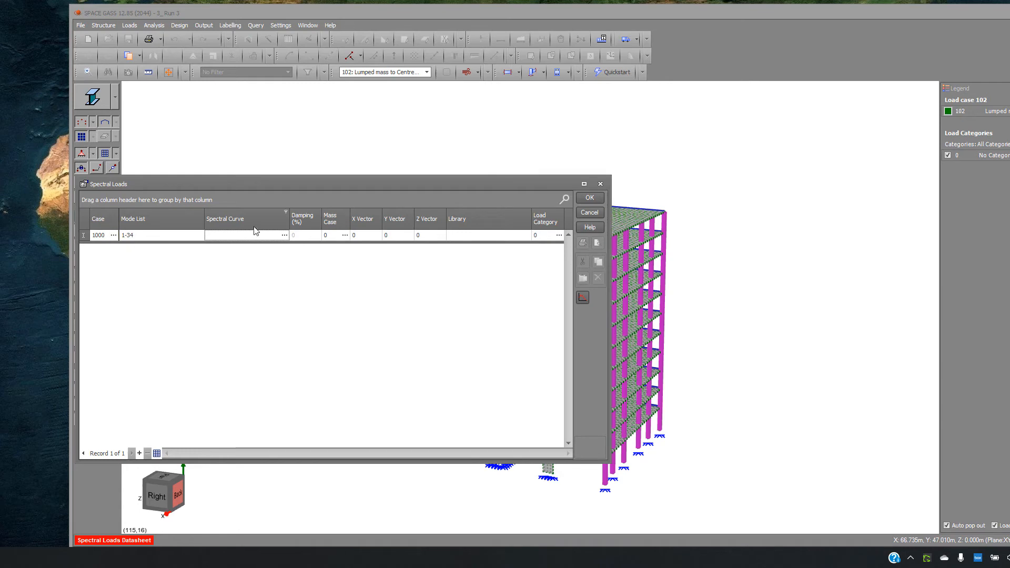
{"action": "left_click", "coordinate": [284, 235]}
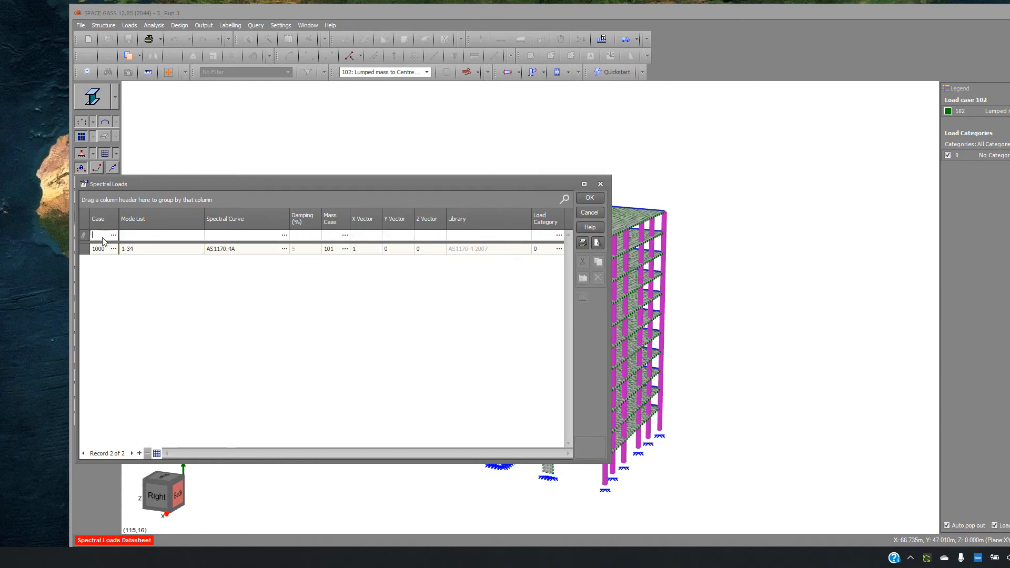
Add spectral load case 1001 with the same modes, curve and mass case, X vector 0 and Z vector 1, and accept the spectral loads.
{"action": "type", "text": "1001"}
{"action": "key", "text": "Tab"}
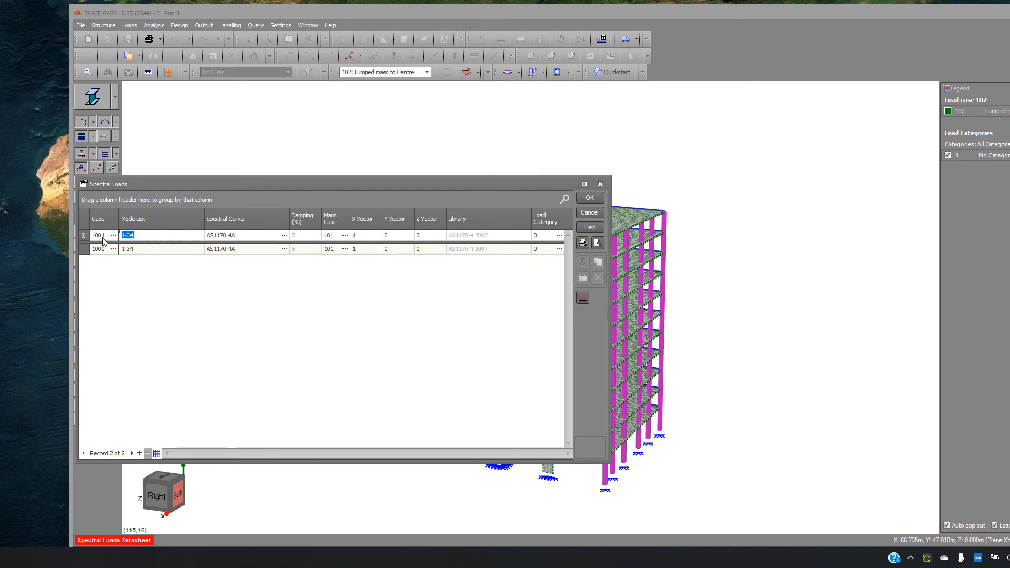
{"action": "key", "text": "Tab"}
{"action": "key", "text": "Tab"}
{"action": "key", "text": "Tab"}
{"action": "key", "text": "Tab"}
{"action": "key", "text": "Tab"}
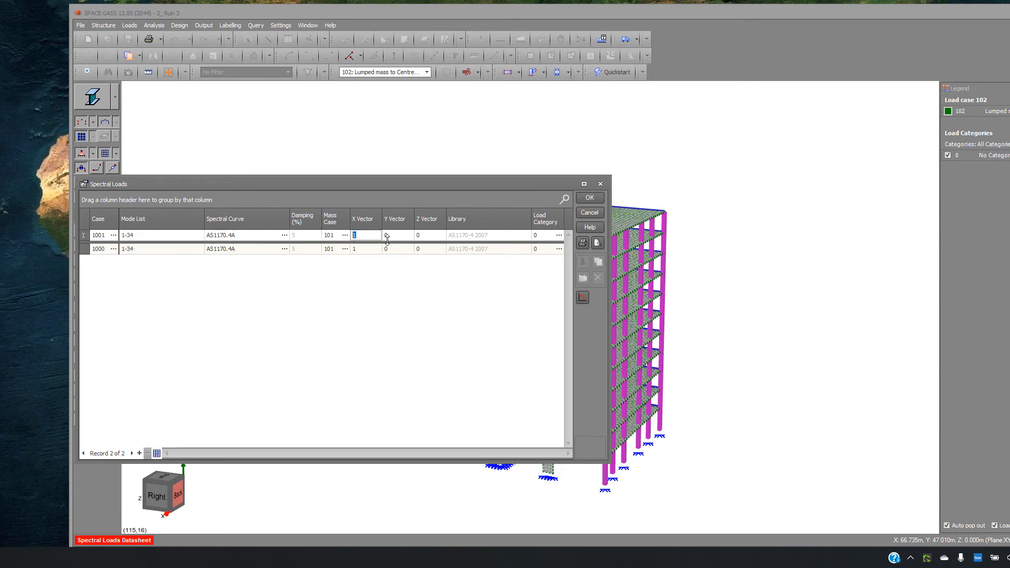
{"action": "type", "text": "1"}
{"action": "left_click", "coordinate": [359, 235]}
{"action": "type", "text": "0"}
{"action": "key", "text": "Tab"}
{"action": "key", "text": "Return"}
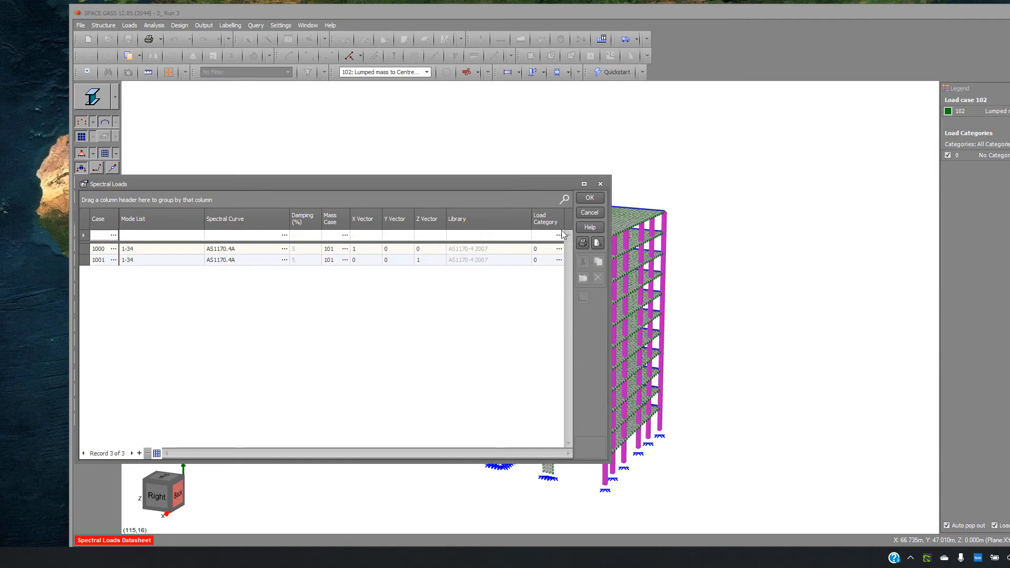
{"action": "left_click", "coordinate": [590, 199]}
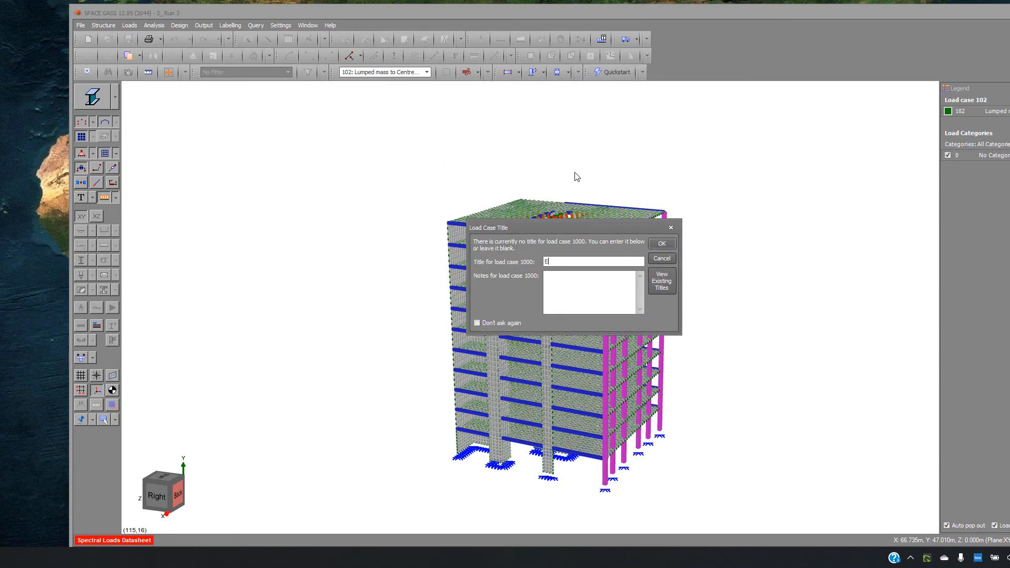
Title load case 1000 "Earthquake X" and load case 1001 "Earthquake Z".
{"action": "key", "text": "BackSpace"}
{"action": "key", "text": "BackSpace"}
{"action": "key", "text": "BackSpace"}
{"action": "type", "text": "arthquak"}
{"action": "type", "text": "e X"}
{"action": "key", "text": "Return"}
{"action": "type", "text": "Earthquake"}
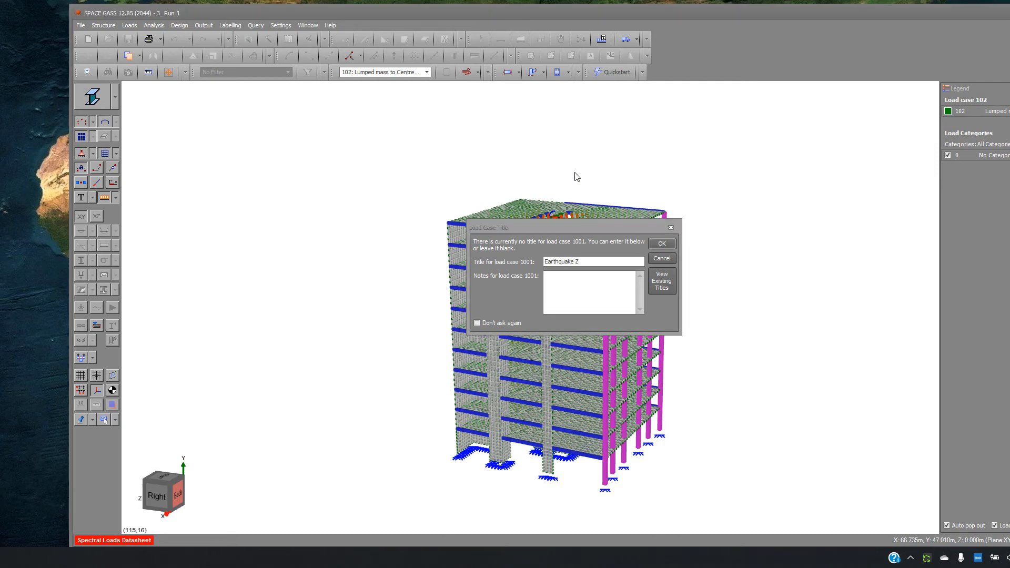
{"action": "key", "text": "Return"}
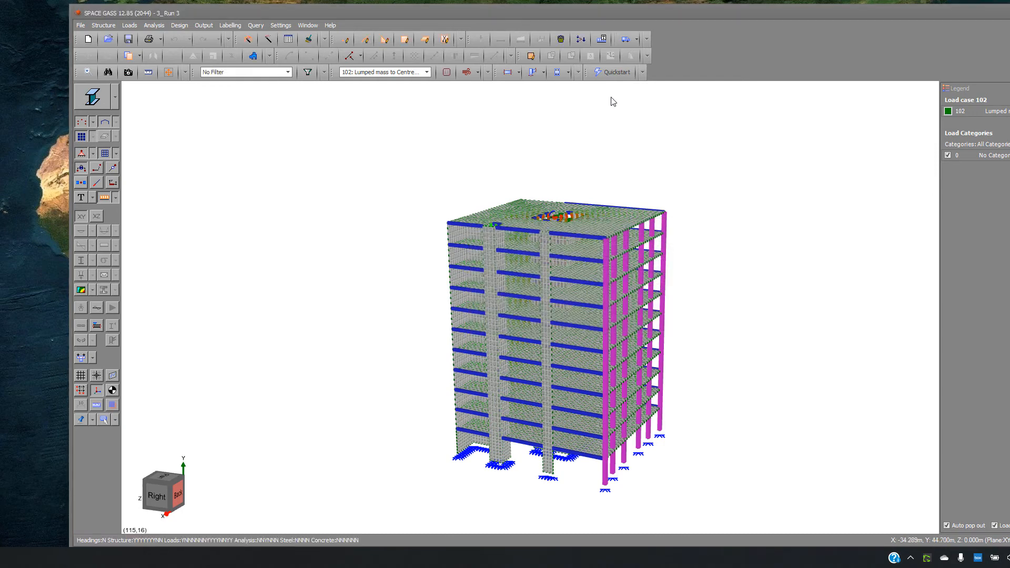
Add combination load case 1100 titled "EQX + 30%EQZ".
{"action": "left_click", "coordinate": [581, 40]}
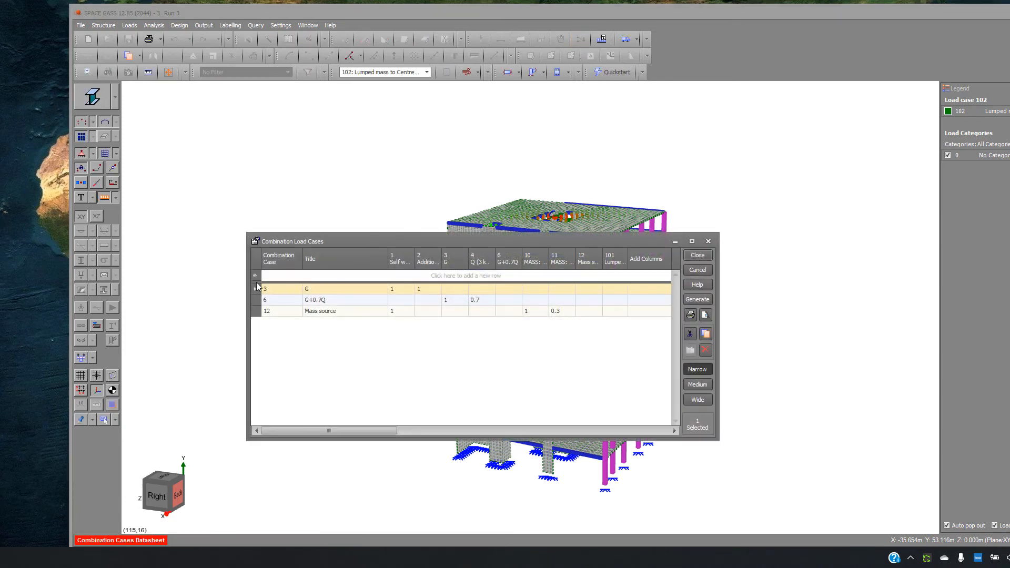
{"action": "left_click", "coordinate": [276, 276]}
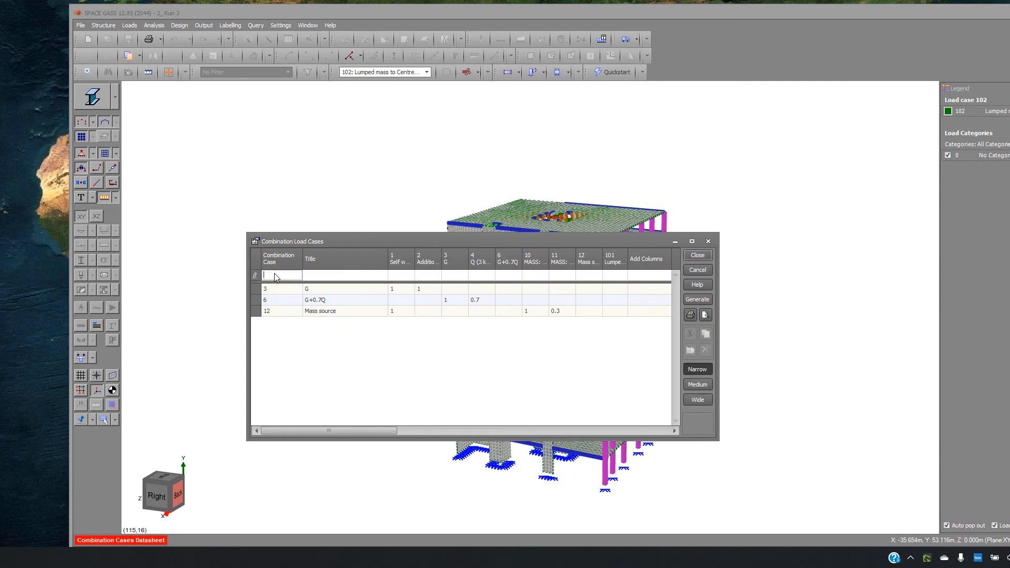
{"action": "type", "text": "1100"}
{"action": "key", "text": "Tab"}
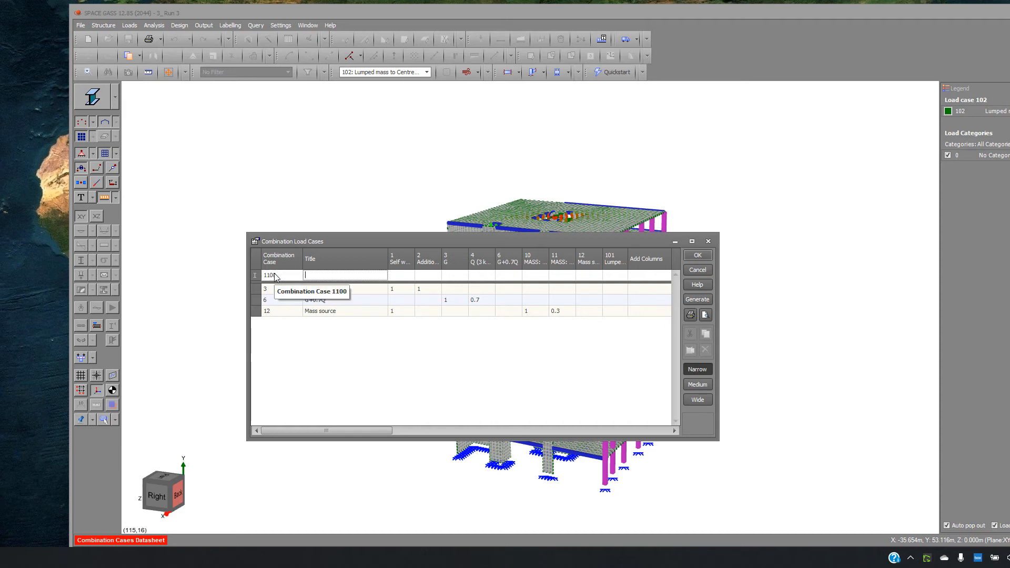
{"action": "type", "text": "EQ"}
{"action": "type", "text": "XZ"}
{"action": "type", "text": "+ "}
{"action": "type", "text": "30"}
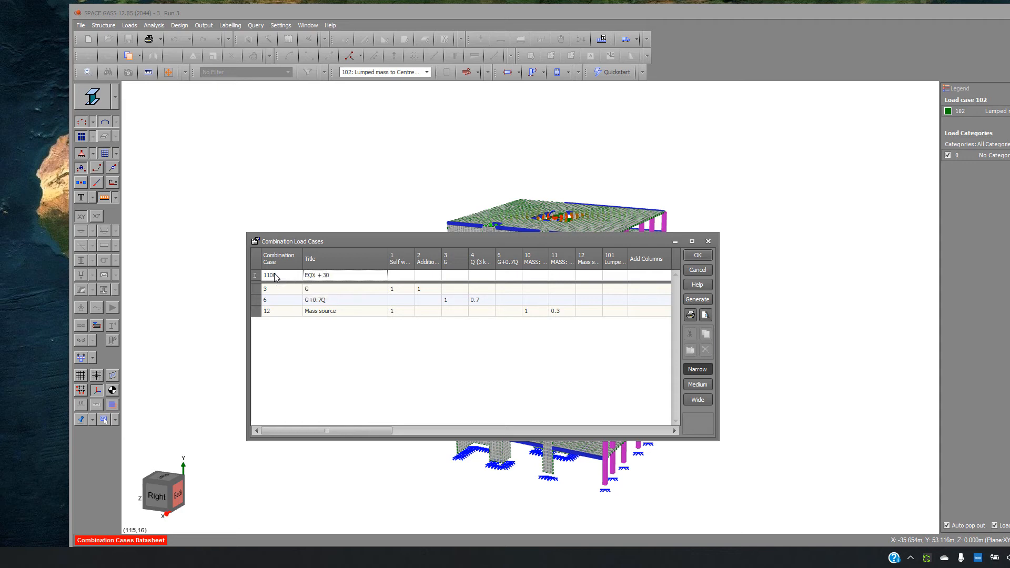
{"action": "key", "text": "BackSpace"}
{"action": "key", "text": "Left"}
{"action": "type", "text": "0."}
{"action": "key", "text": "Delete"}
{"action": "key", "text": "BackSpace"}
{"action": "key", "text": "BackSpace"}
{"action": "type", "text": "30%EQZ"}
Give combination case 1100 a factor of 1 for load case 1000 and 0.3 for load case 1001.
{"action": "key", "text": "Tab"}
{"action": "key", "text": "Tab"}
{"action": "key", "text": "Tab"}
{"action": "key", "text": "Tab"}
{"action": "key", "text": "Tab"}
{"action": "key", "text": "Tab"}
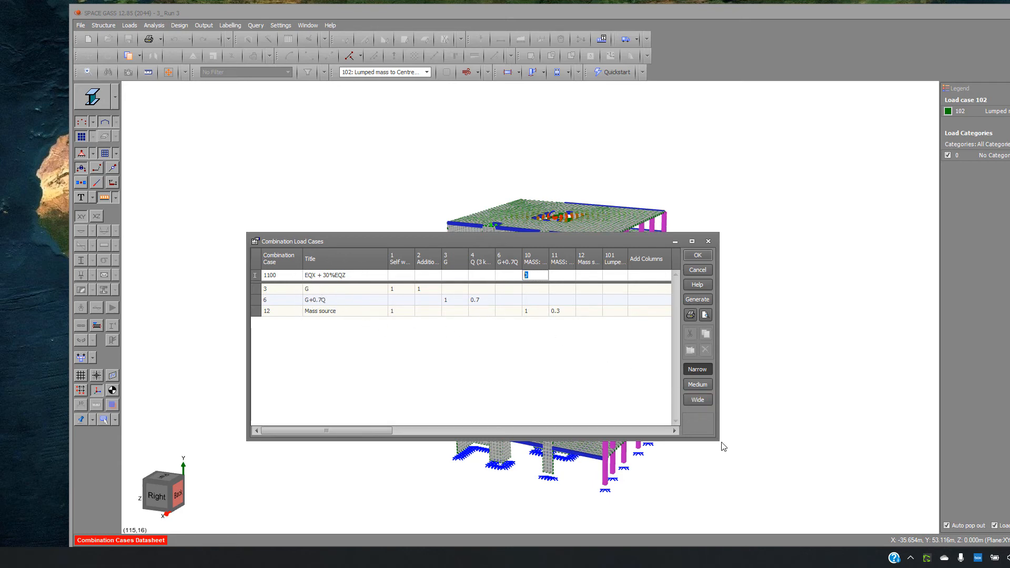
{"action": "left_click_drag", "start_coordinate": [717, 439], "coordinate": [1009, 452]}
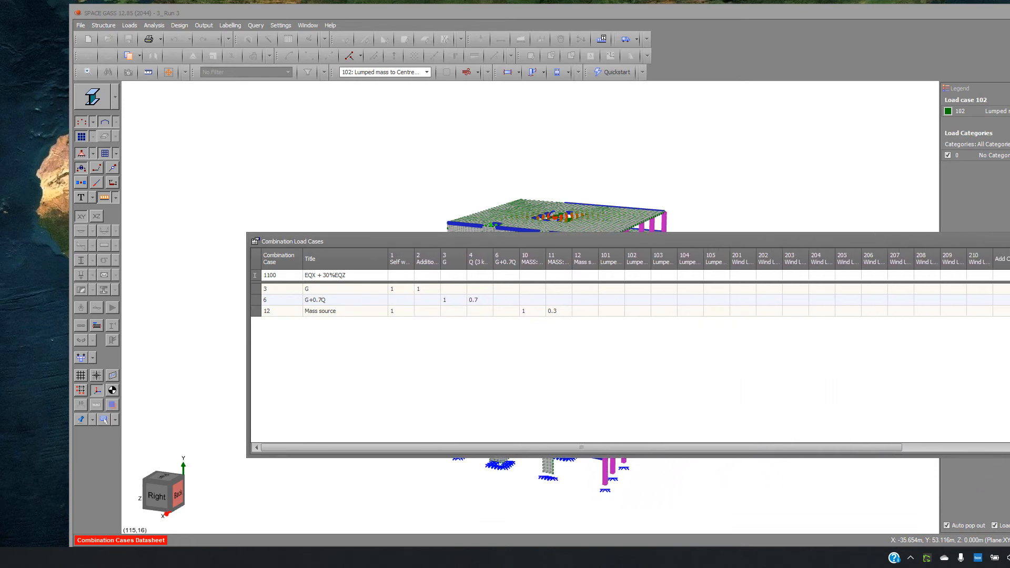
{"action": "left_click_drag", "start_coordinate": [841, 448], "coordinate": [1005, 447]}
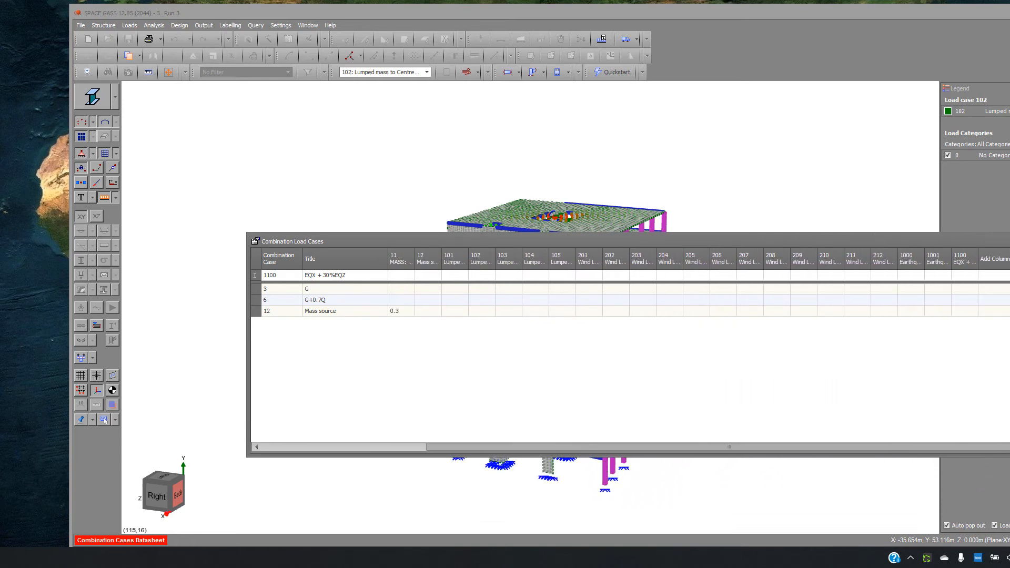
{"action": "left_click", "coordinate": [910, 275]}
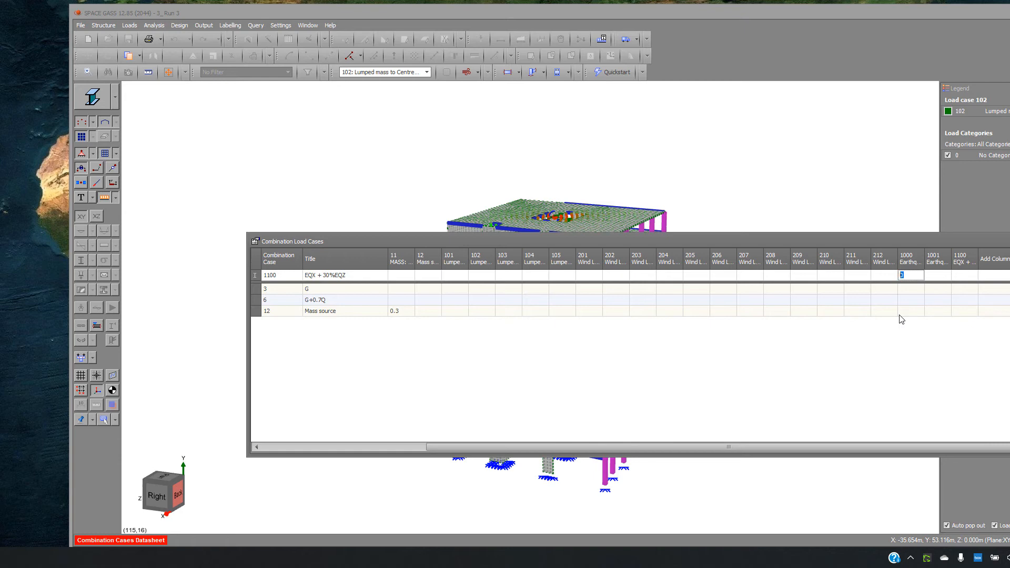
{"action": "type", "text": "1"}
{"action": "key", "text": "Tab"}
{"action": "type", "text": "0.3"}
{"action": "key", "text": "Return"}
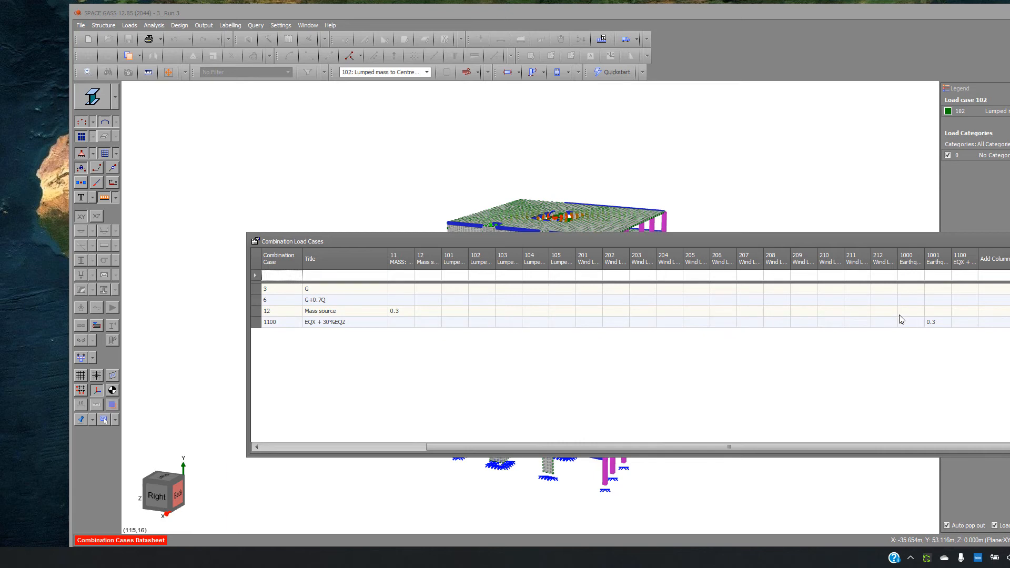
Add combination case 1101 titled "EQX - 30%EQZ" with factors of 1 for load case 1000 and -0.3 for load case 1001.
{"action": "left_click", "coordinate": [271, 275]}
{"action": "type", "text": "1101"}
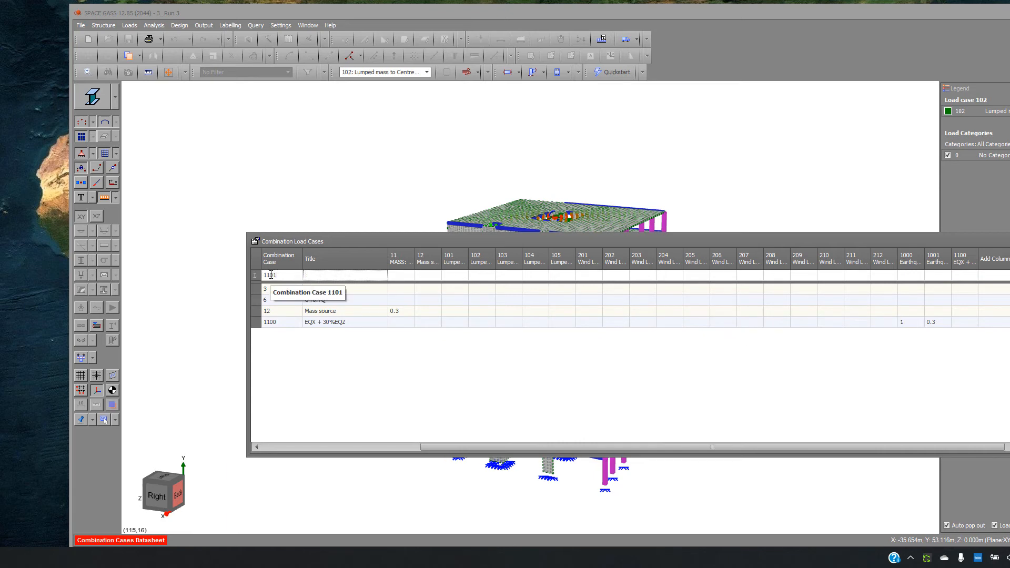
{"action": "type", "text": "EQX"}
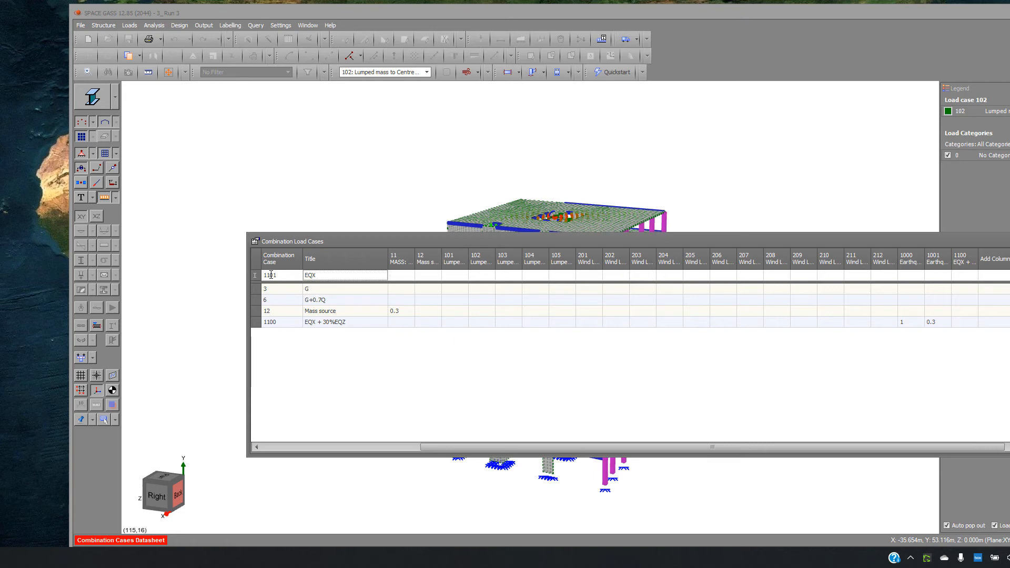
{"action": "type", "text": "- 30%EQZ"}
{"action": "left_click", "coordinate": [912, 277]}
{"action": "type", "text": "1"}
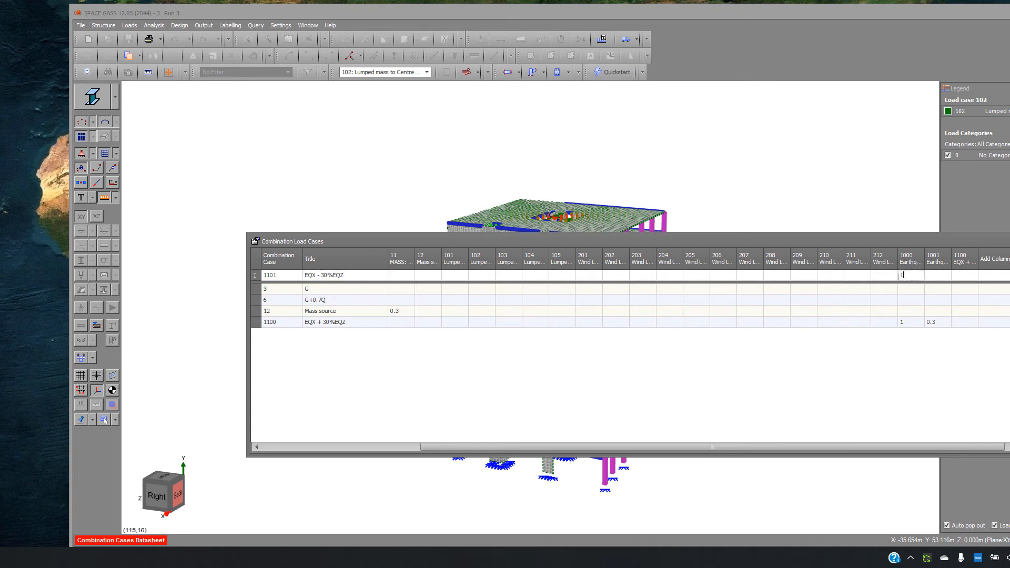
{"action": "left_click", "coordinate": [936, 276]}
{"action": "type", "text": "-0.3"}
{"action": "key", "text": "Return"}
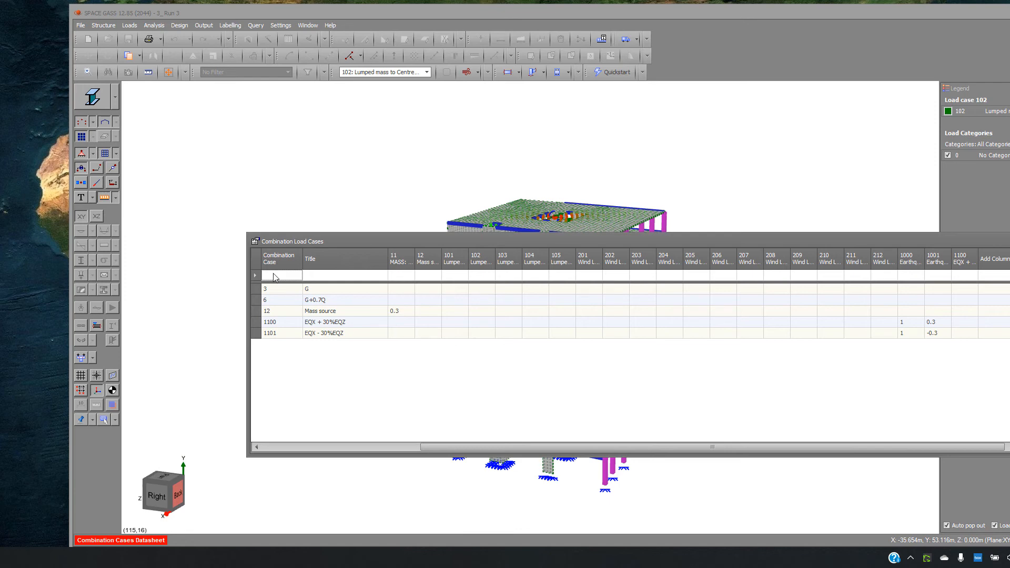
Add combination case 1102 titled "-EQX - 30% EQZ" with factors of -1 for load case 1000 and -0.3 for load case 1001.
{"action": "type", "text": "100"}
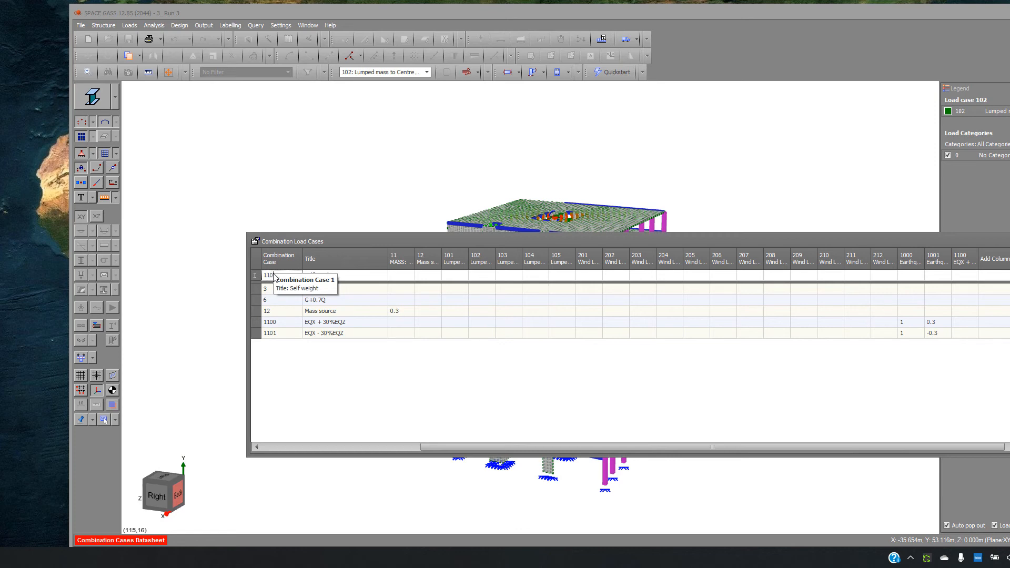
{"action": "key", "text": "Tab"}
{"action": "key", "text": "BackSpace"}
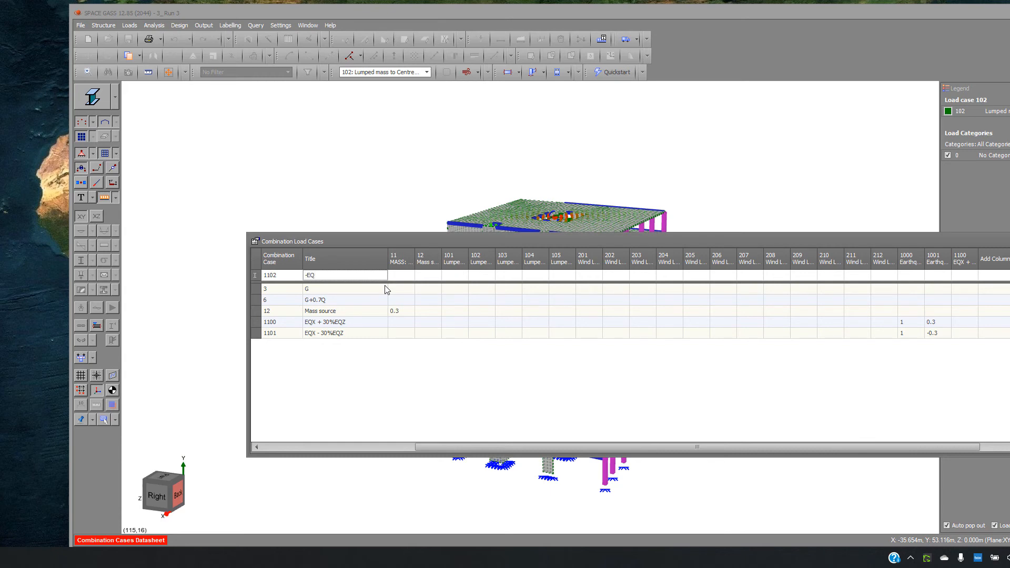
{"action": "type", "text": "-EQX - 30% EQZ"}
{"action": "left_click", "coordinate": [907, 276]}
{"action": "type", "text": "-1"}
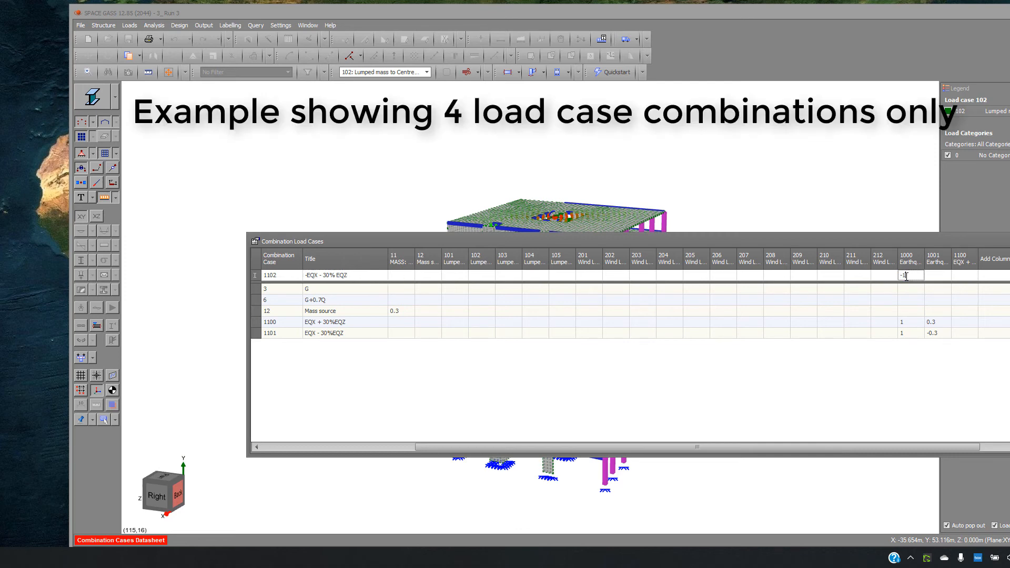
{"action": "key", "text": "Tab"}
{"action": "type", "text": "-0.3"}
{"action": "key", "text": "Return"}
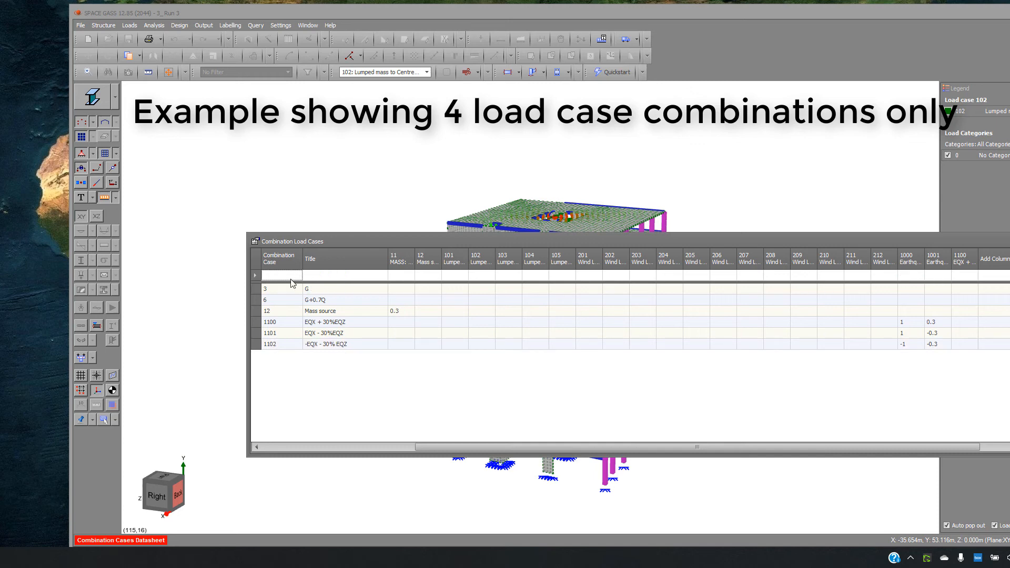
Add combination case 1103 titled "-EQX+30% EQZ" and fill in its factors for load cases 1000 and 1001.
{"action": "type", "text": "1103"}
{"action": "key", "text": "Tab"}
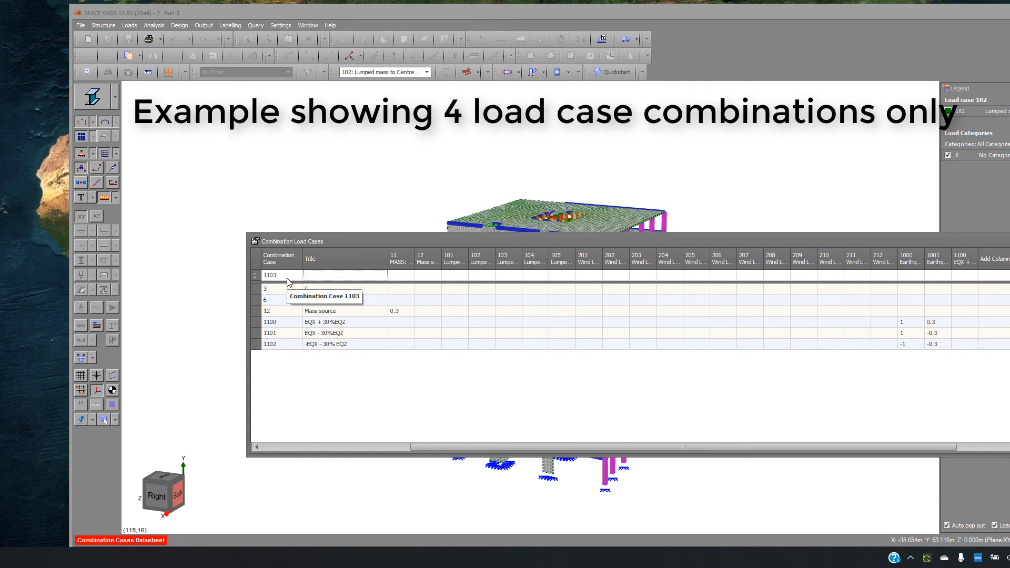
{"action": "type", "text": "-EQX+30% EQZ"}
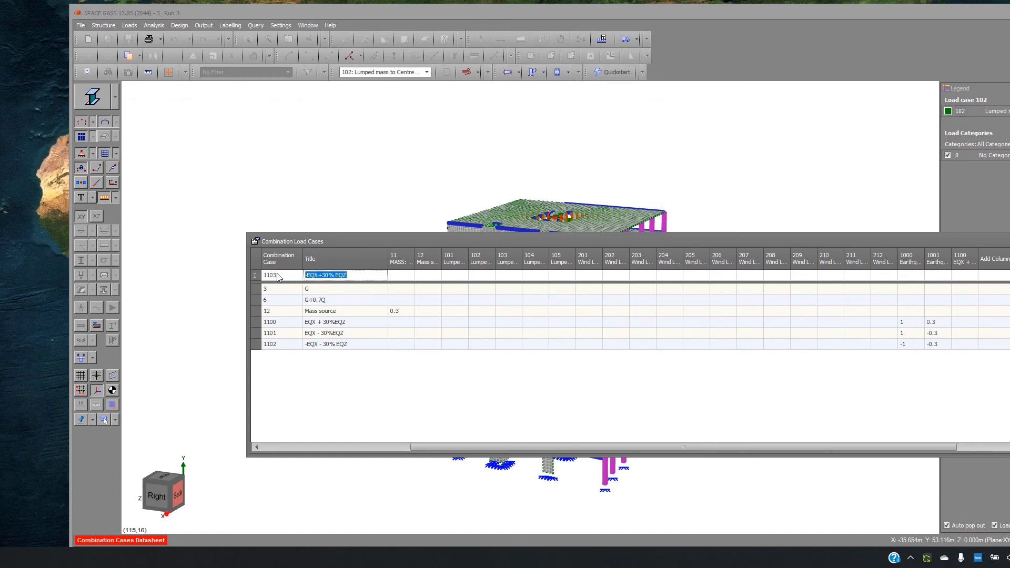
{"action": "key", "text": "Tab"}
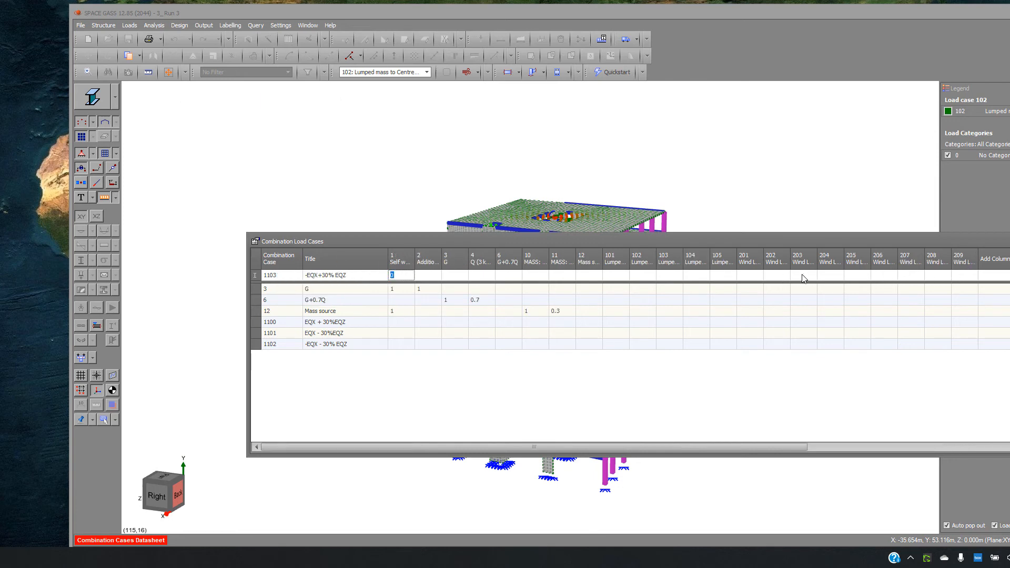
{"action": "left_click_drag", "start_coordinate": [776, 447], "coordinate": [955, 440]}
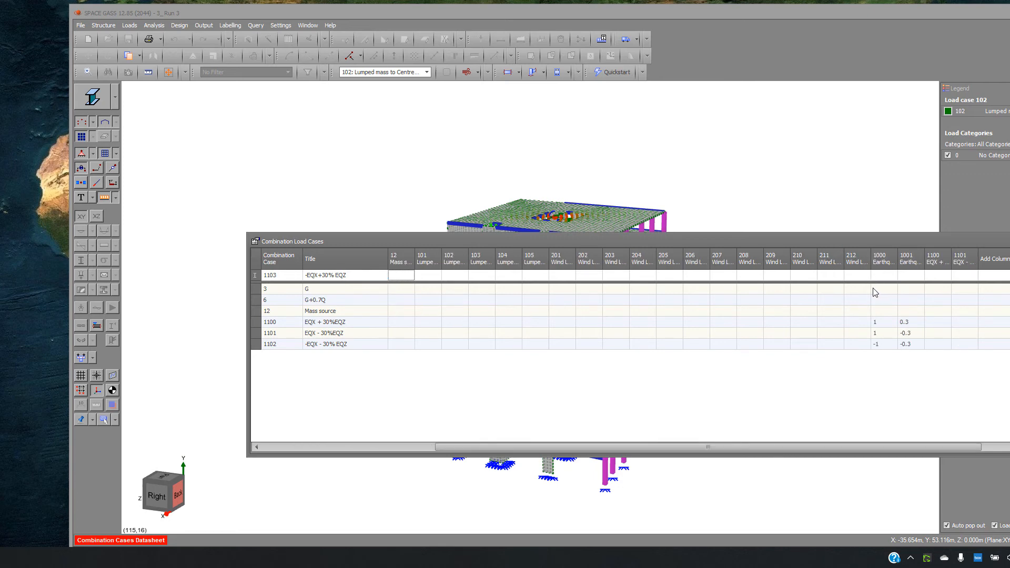
{"action": "left_click", "coordinate": [886, 275]}
{"action": "key", "text": "Tab"}
{"action": "key", "text": "Return"}
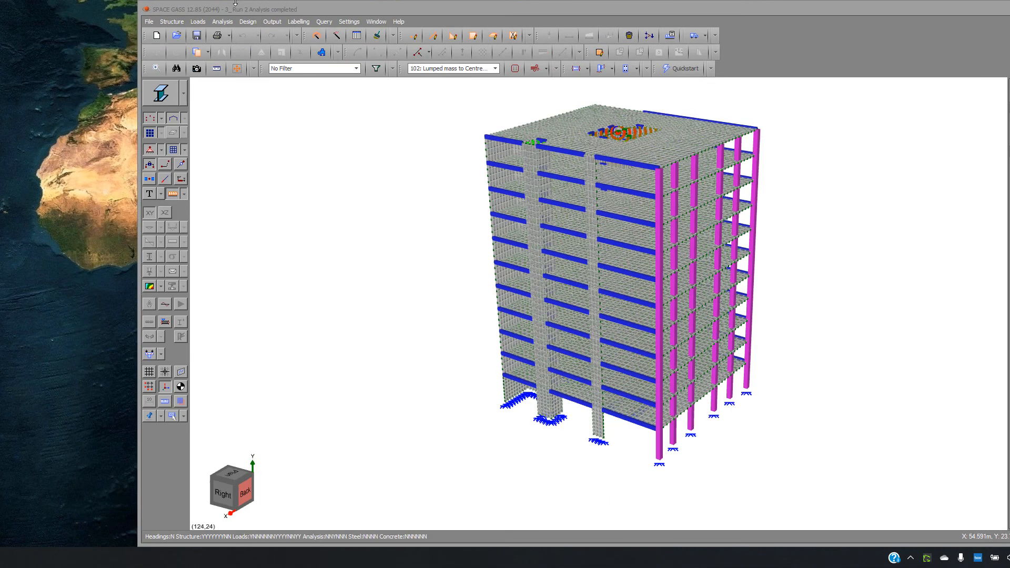
Set up a spectral response analysis for load cases 1001, 1002, 1101, 1102, 1104 and 1105, and change the structure type.
{"action": "left_click", "coordinate": [220, 22]}
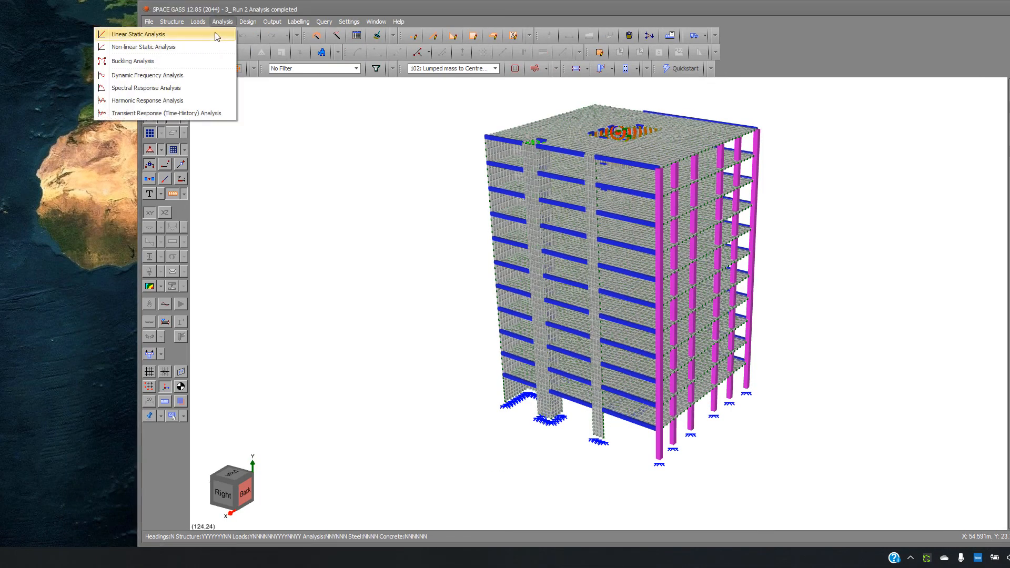
{"action": "left_click", "coordinate": [203, 88]}
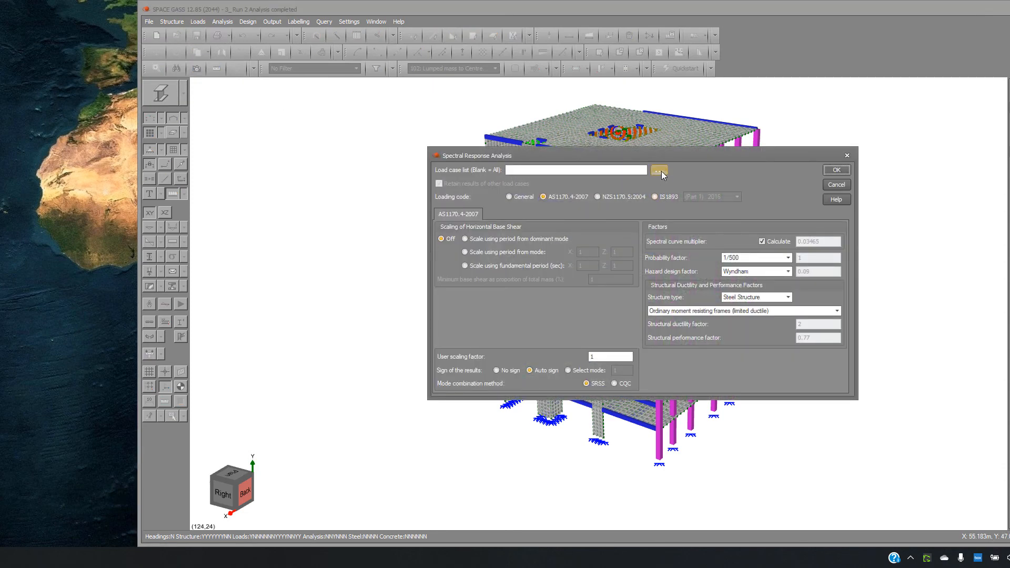
{"action": "left_click", "coordinate": [661, 171]}
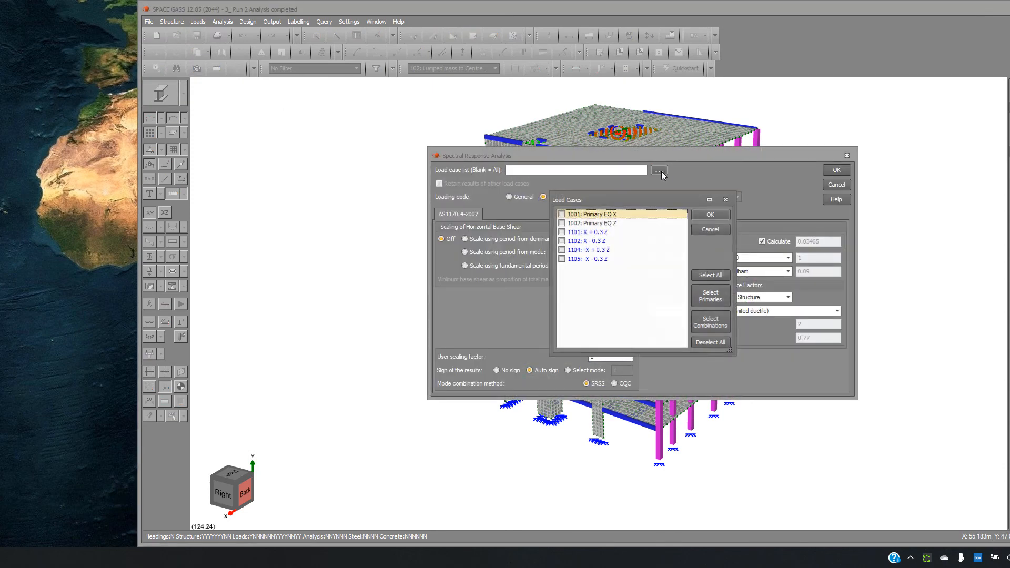
{"action": "left_click", "coordinate": [621, 214]}
{"action": "left_click", "coordinate": [617, 223]}
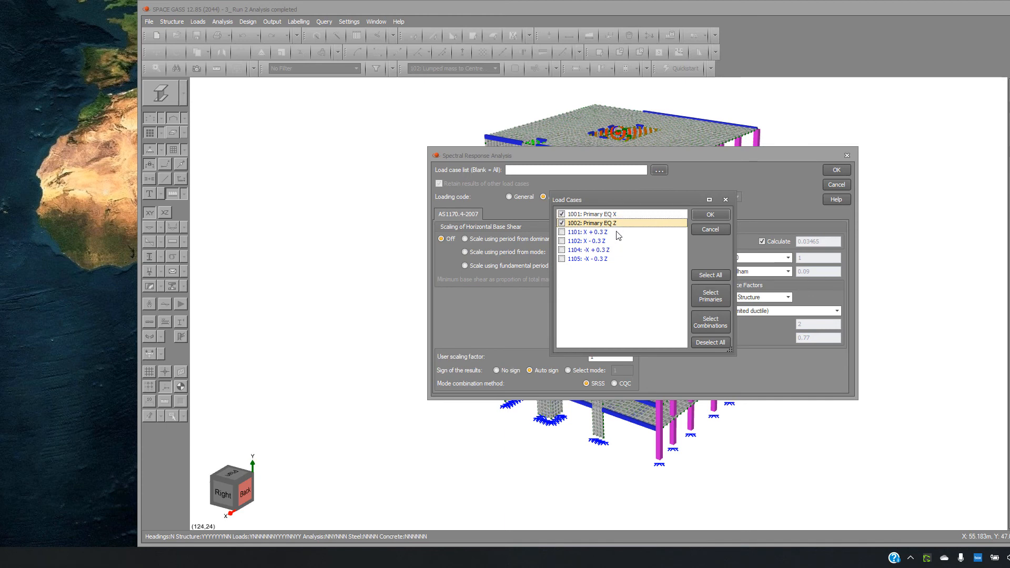
{"action": "left_click", "coordinate": [615, 232]}
{"action": "left_click", "coordinate": [614, 241]}
{"action": "left_click", "coordinate": [614, 250]}
{"action": "left_click", "coordinate": [614, 259]}
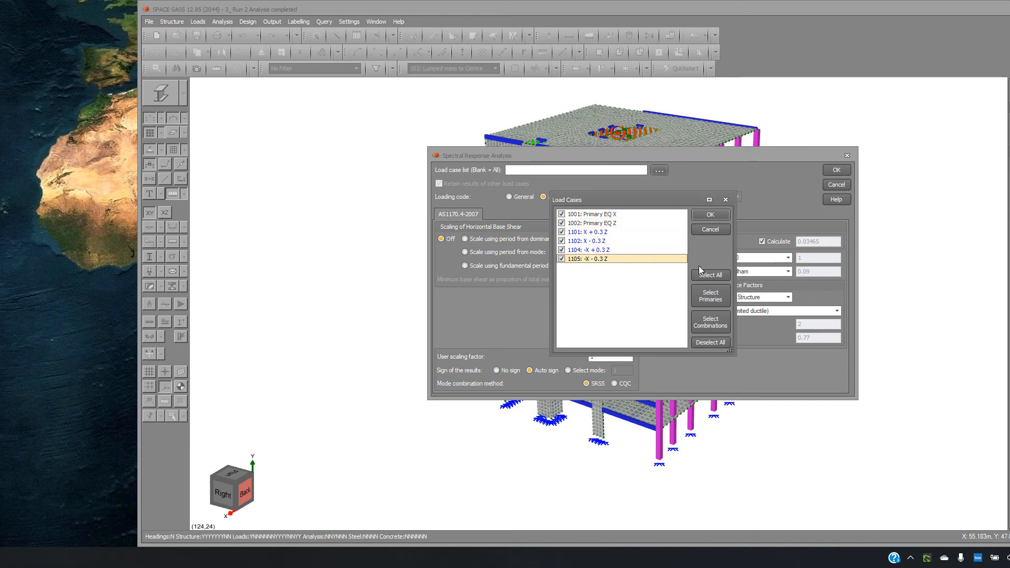
{"action": "left_click", "coordinate": [714, 216]}
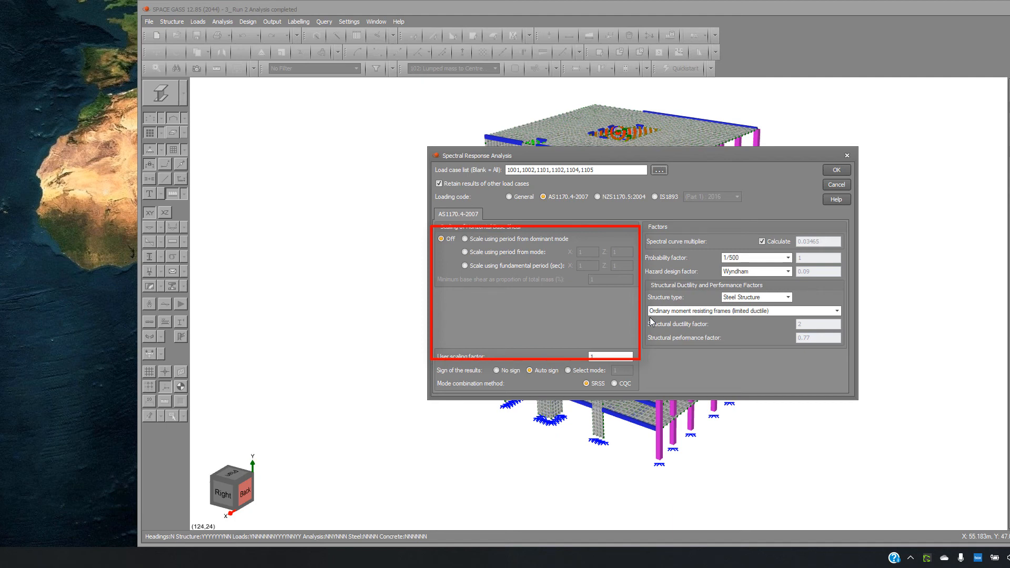
{"action": "left_click", "coordinate": [789, 297]}
{"action": "left_click", "coordinate": [768, 330]}
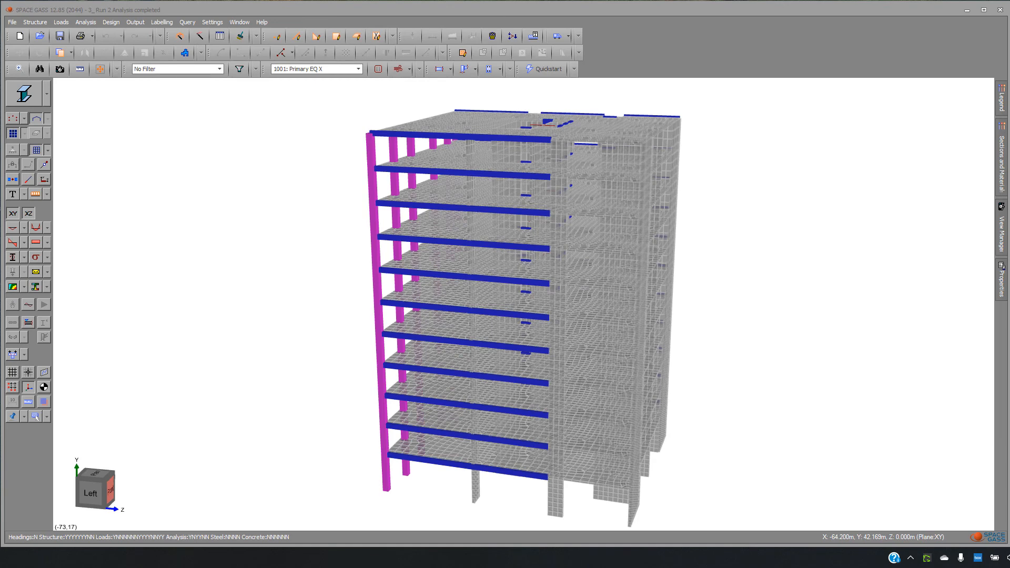
Display the members' bending moment diagrams for load case 1001 "Primary EQ X" with the plate elements hidden.
{"action": "left_click", "coordinate": [296, 71]}
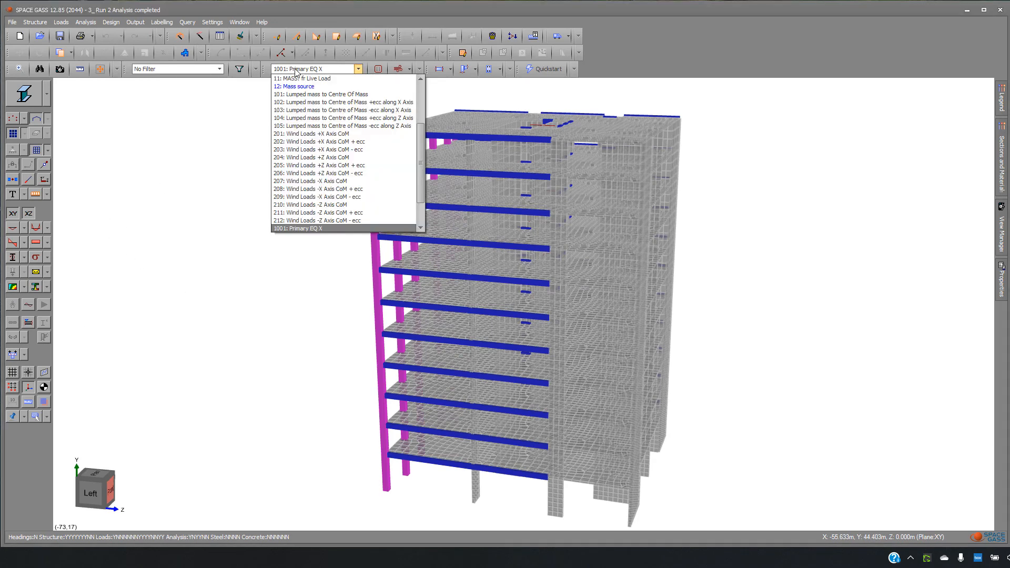
{"action": "left_click", "coordinate": [324, 227]}
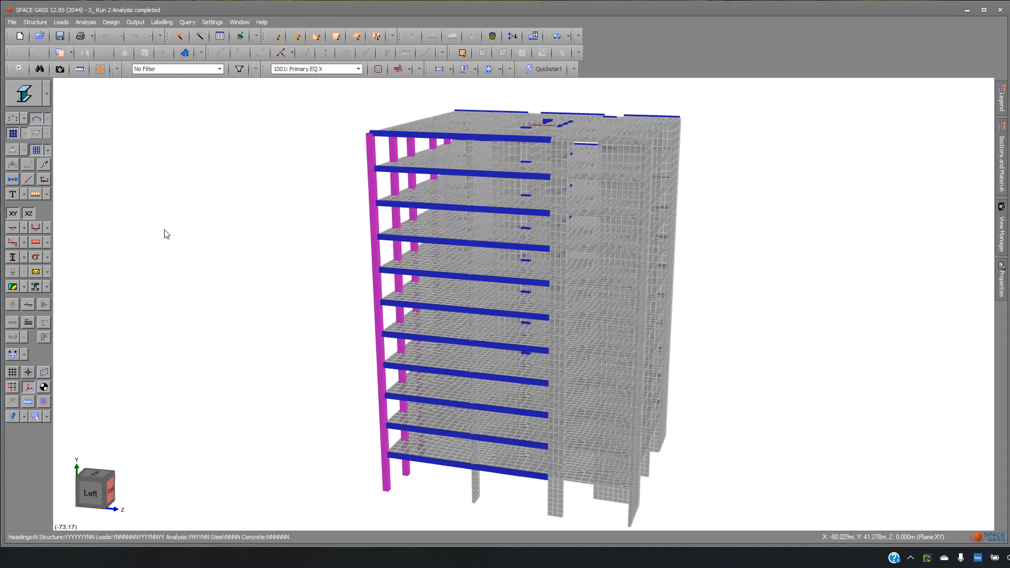
{"action": "left_click", "coordinate": [36, 228]}
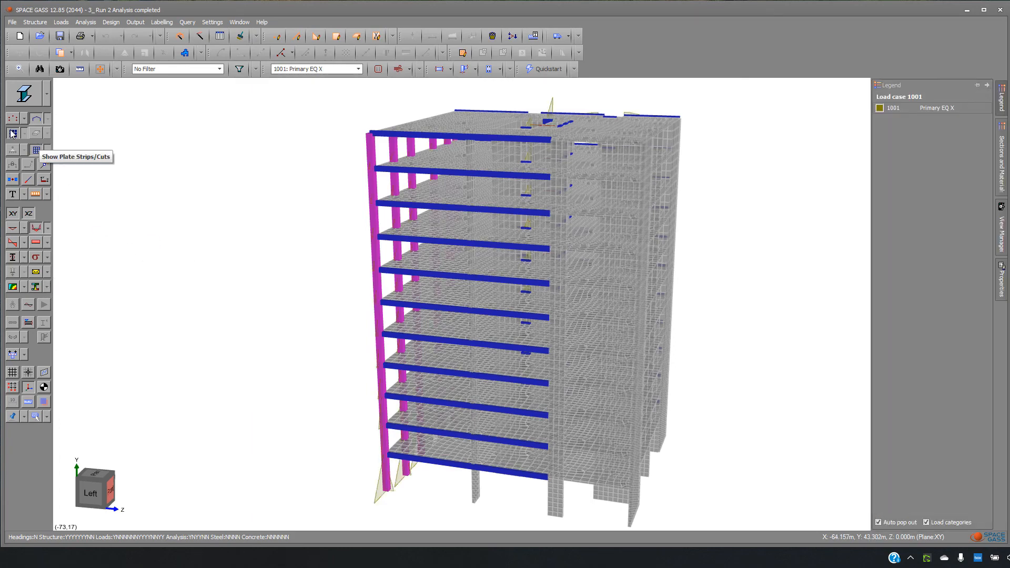
{"action": "left_click", "coordinate": [13, 133]}
{"action": "middle_click_drag", "start_coordinate": [201, 224], "coordinate": [124, 211]}
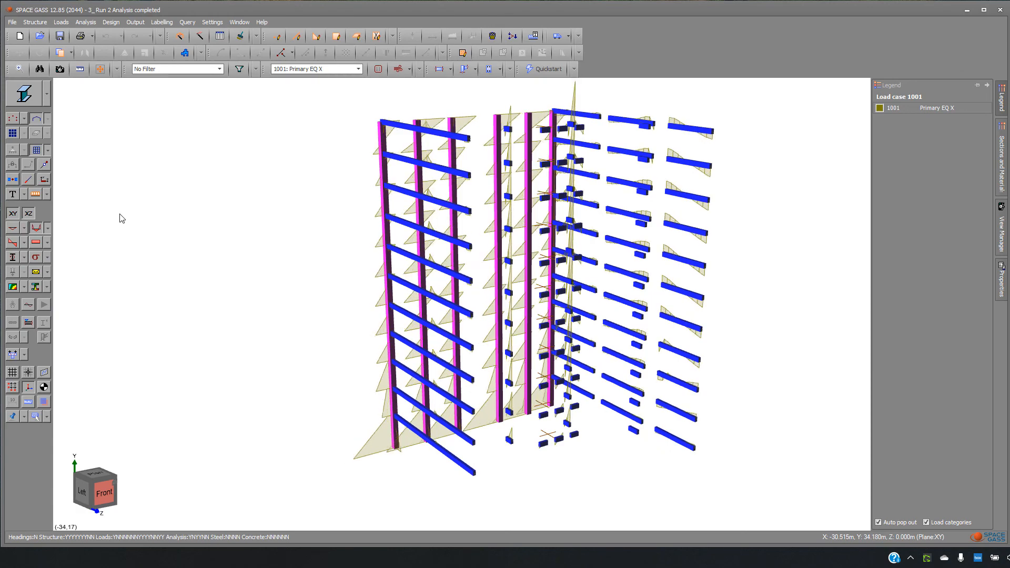
{"action": "middle_click_drag", "start_coordinate": [142, 246], "coordinate": [226, 267]}
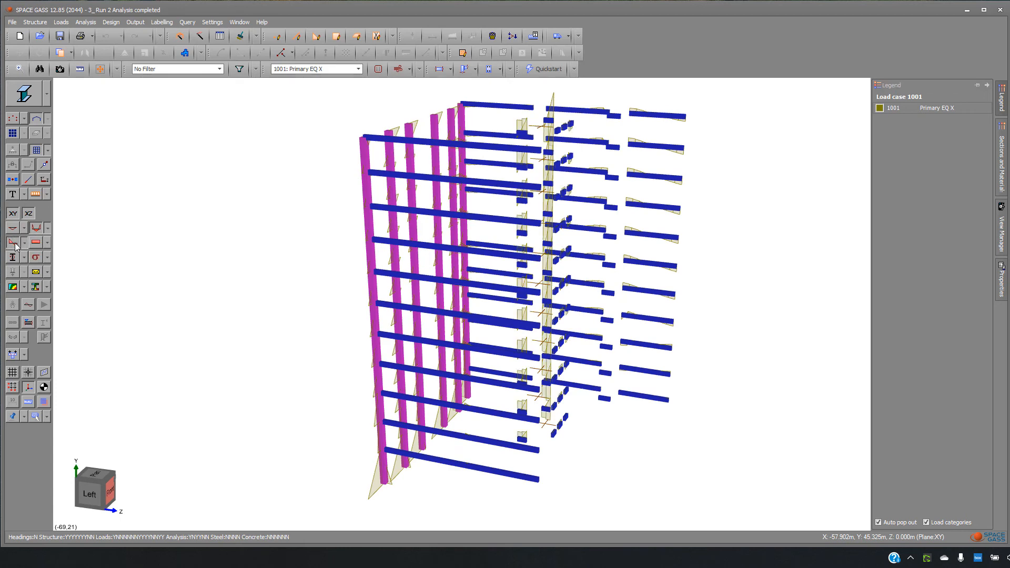
Examine the members' shear force diagrams for load case 1001 and for combination case 1101 "X + 0.3 Z".
{"action": "middle_click_drag", "start_coordinate": [171, 275], "coordinate": [128, 295]}
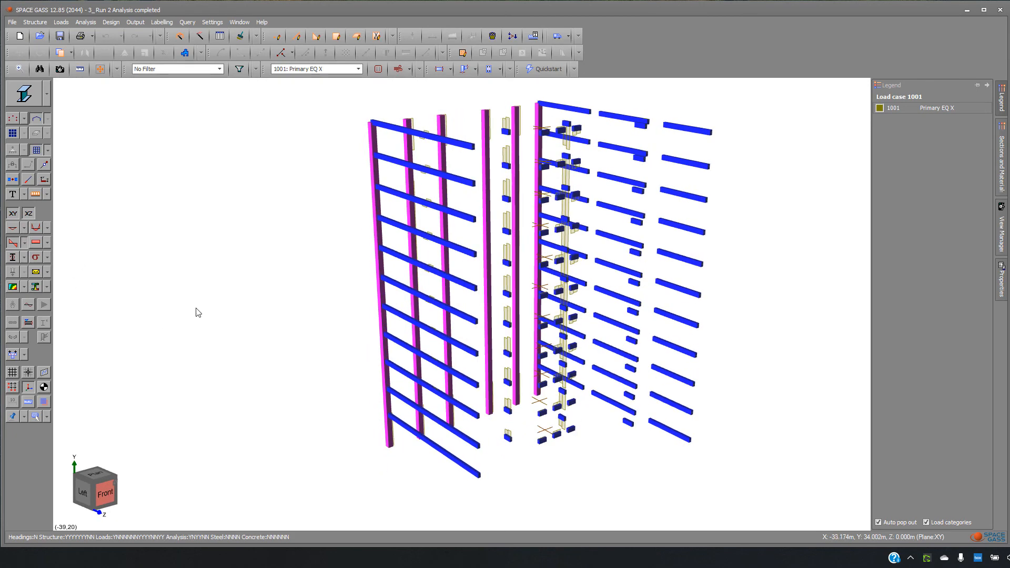
{"action": "mouse_move", "coordinate": [196, 311]}
{"action": "middle_mouse_down"}
{"action": "mouse_move", "coordinate": [143, 318]}
{"action": "mouse_move", "coordinate": [182, 320]}
{"action": "middle_mouse_up"}
{"action": "left_click", "coordinate": [310, 69]}
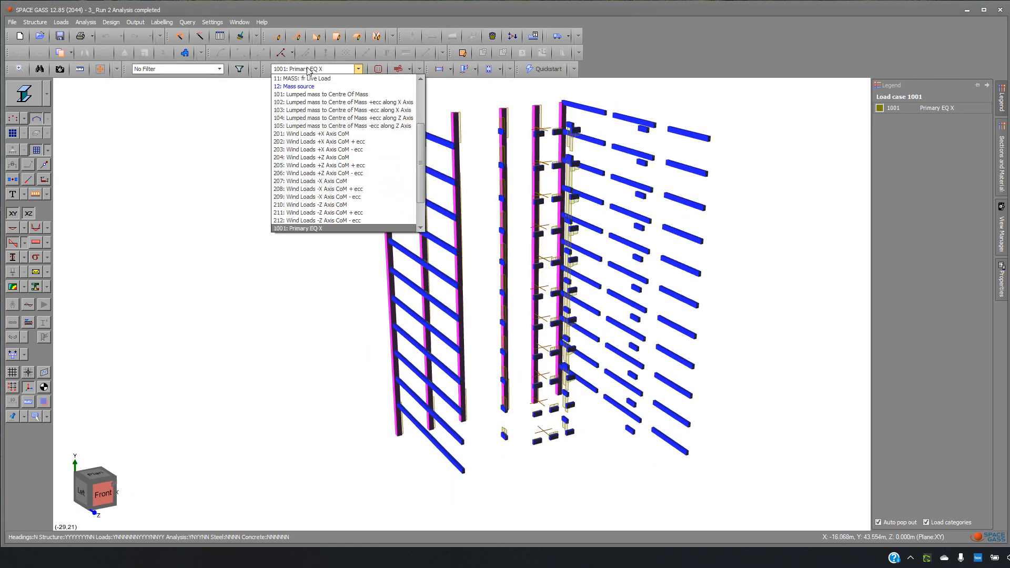
{"action": "scroll", "coordinate": [335, 182], "scroll_direction": "down", "scroll_amount": 1}
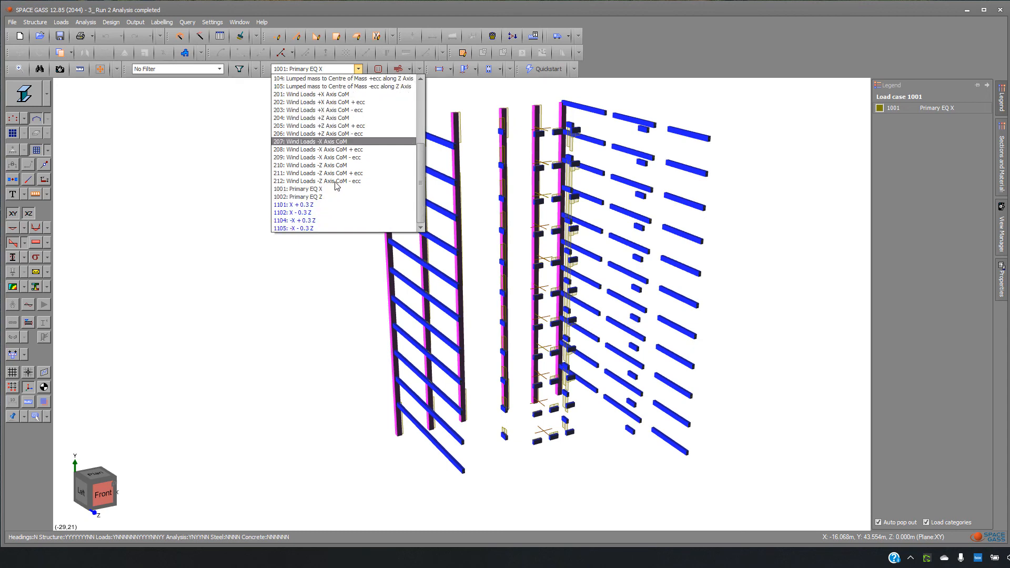
{"action": "left_click", "coordinate": [316, 205]}
{"action": "mouse_move", "coordinate": [262, 227]}
{"action": "middle_mouse_down"}
{"action": "mouse_move", "coordinate": [289, 230]}
{"action": "mouse_move", "coordinate": [278, 228]}
{"action": "middle_mouse_up"}
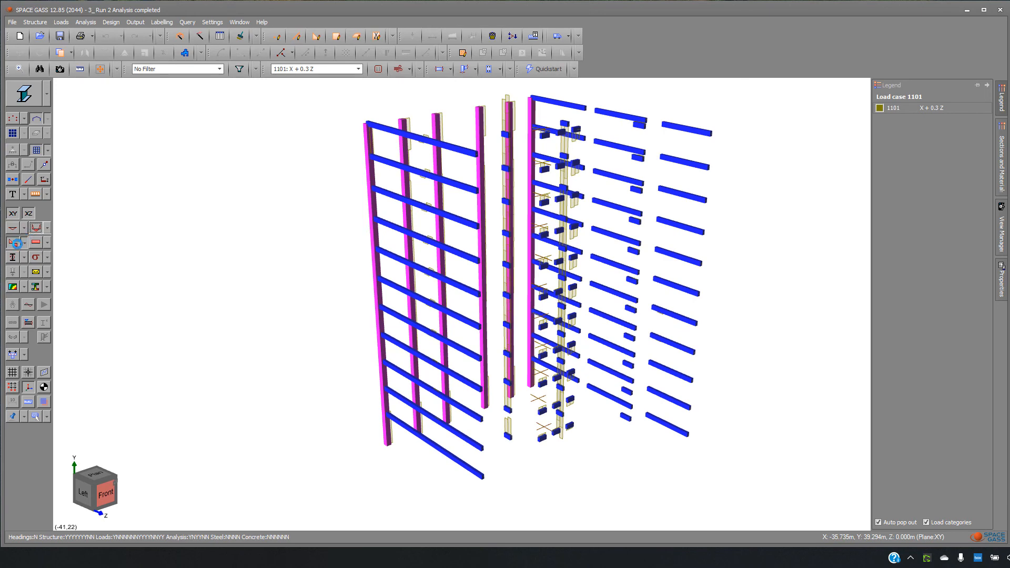
Replace the shear force diagrams with bending moment diagrams and display them for combination case 1104 "-X + 0.3 Z".
{"action": "left_click", "coordinate": [13, 243]}
{"action": "left_click", "coordinate": [337, 70]}
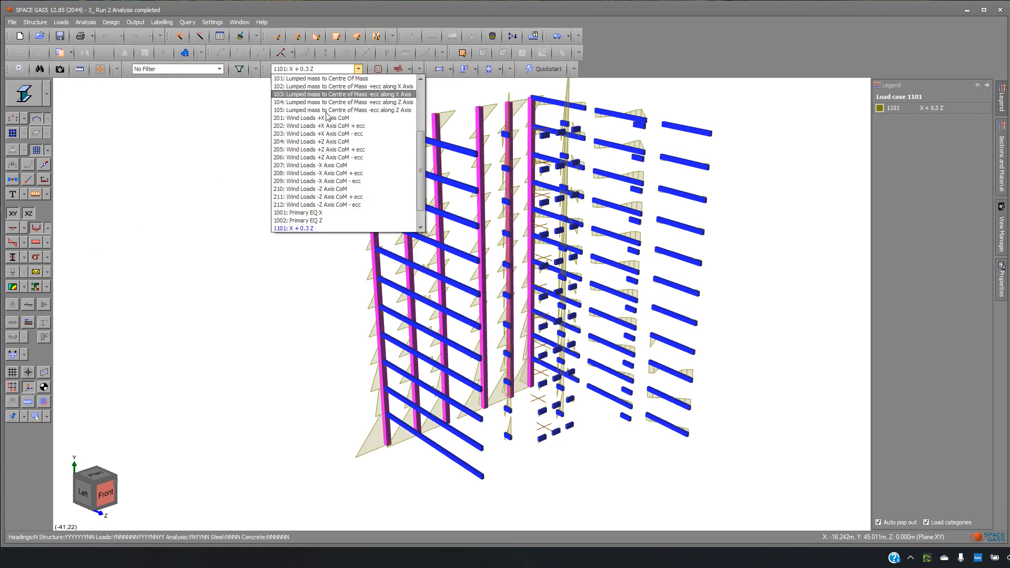
{"action": "left_click", "coordinate": [314, 221]}
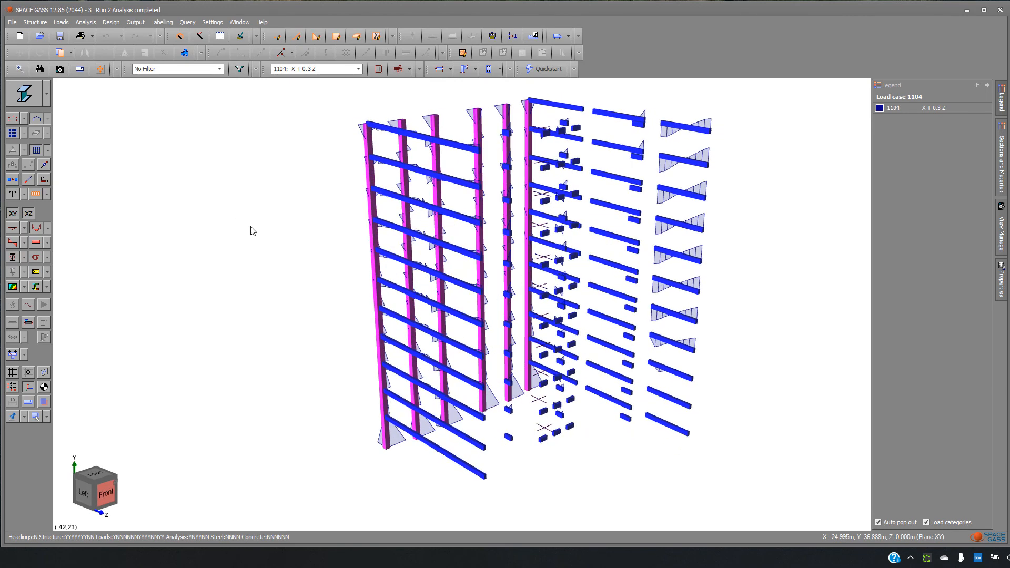
Replace the moment diagrams with Z Bending Moment contours on the members for combination case 1104.
{"action": "left_click", "coordinate": [37, 231]}
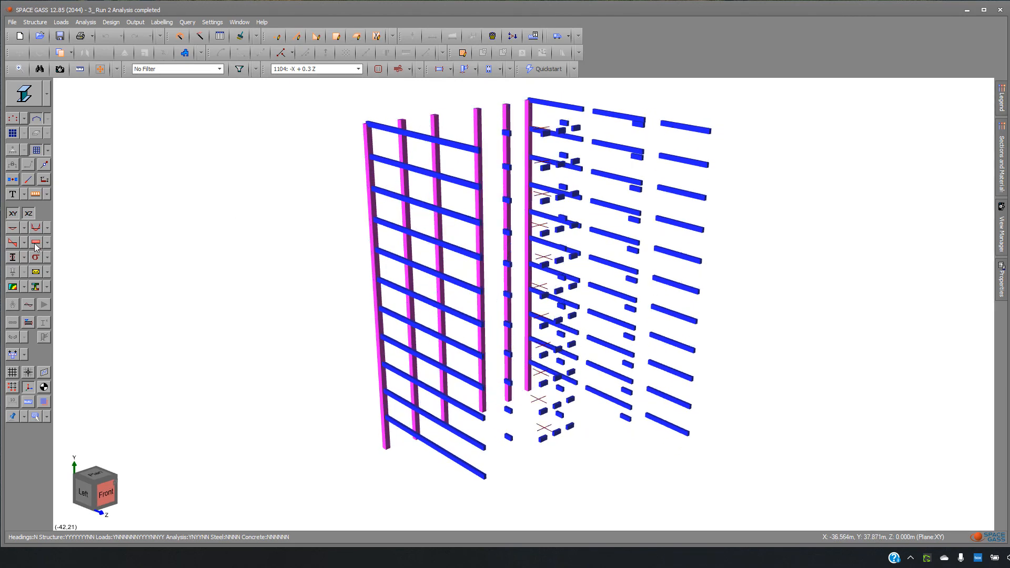
{"action": "left_click", "coordinate": [35, 287]}
{"action": "mouse_move", "coordinate": [92, 320]}
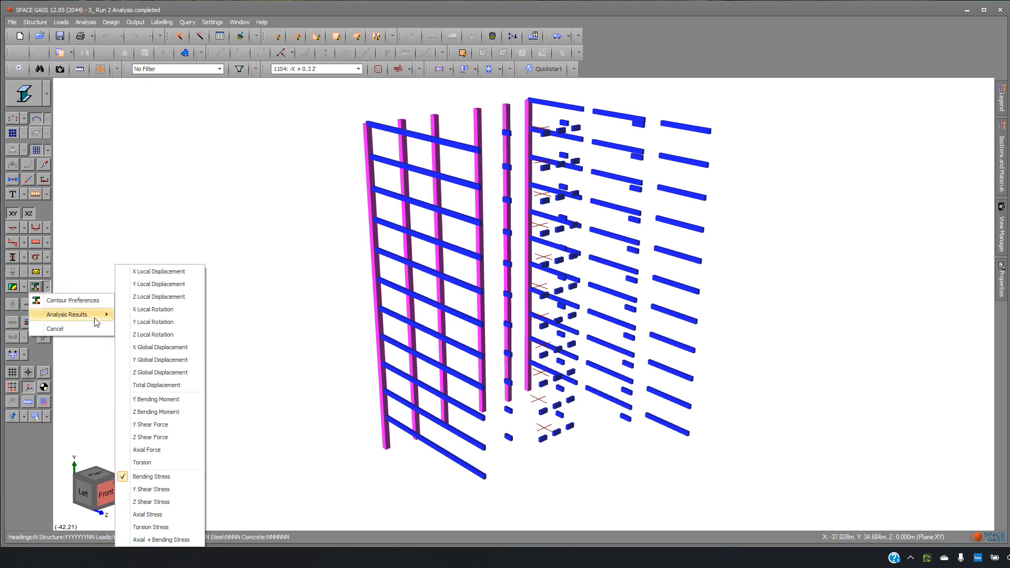
{"action": "left_click", "coordinate": [182, 413]}
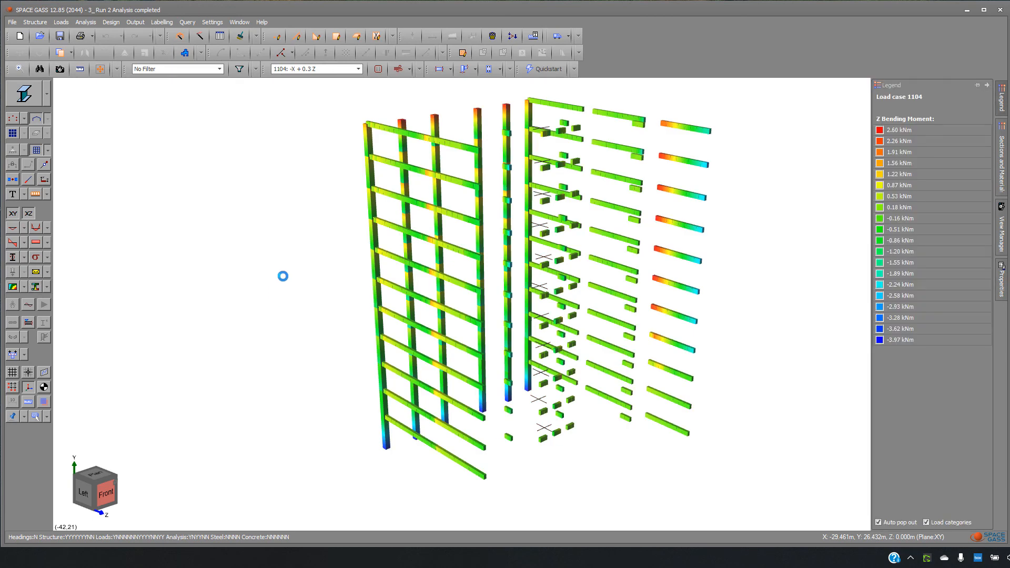
{"action": "middle_click_drag", "start_coordinate": [300, 285], "coordinate": [318, 278]}
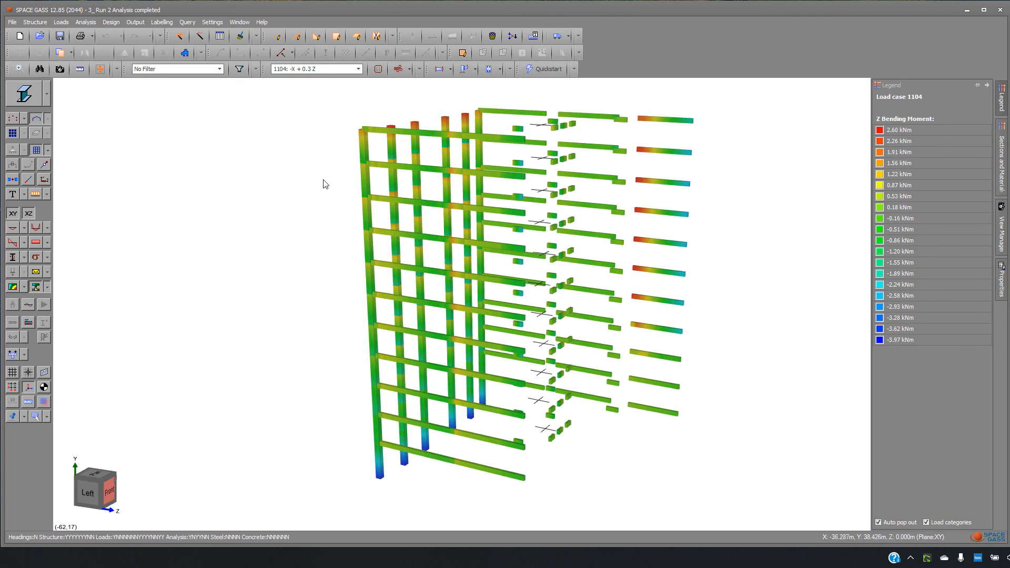
Reselect combination case 1104 "-X + 0.3 Z" for the members' Z bending moment contours.
{"action": "left_click", "coordinate": [335, 70]}
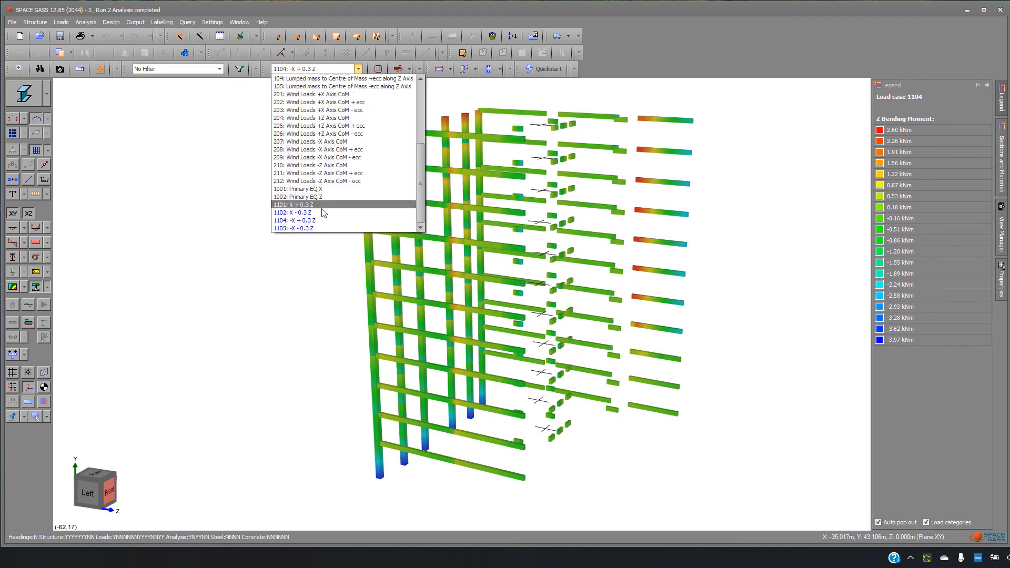
{"action": "left_click", "coordinate": [318, 220]}
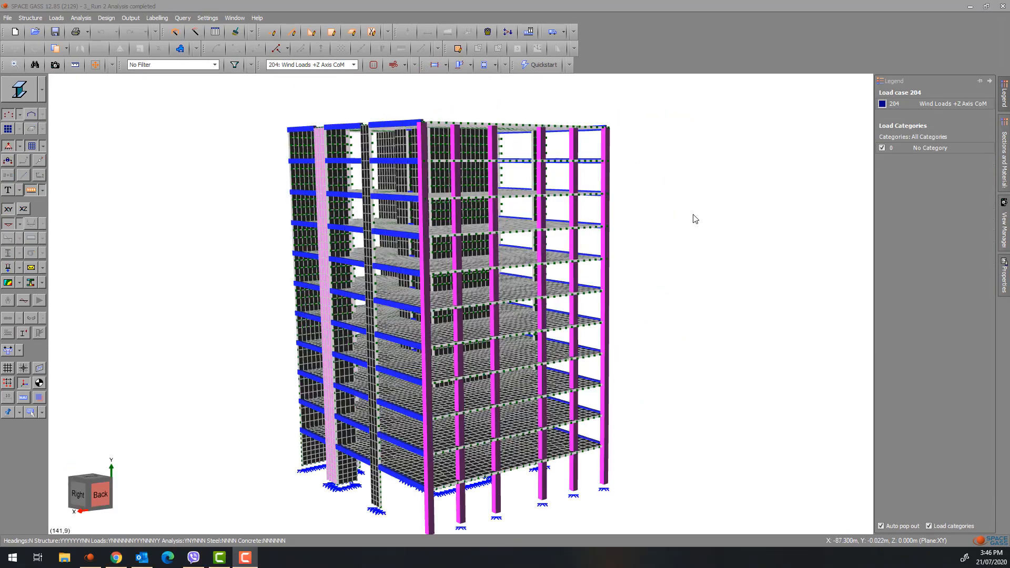
Run a linear static analysis for load cases 1-4,6,201-212 with the Paradise solver, retaining the results of other load cases.
{"action": "middle_click_drag", "start_coordinate": [247, 153], "coordinate": [204, 114]}
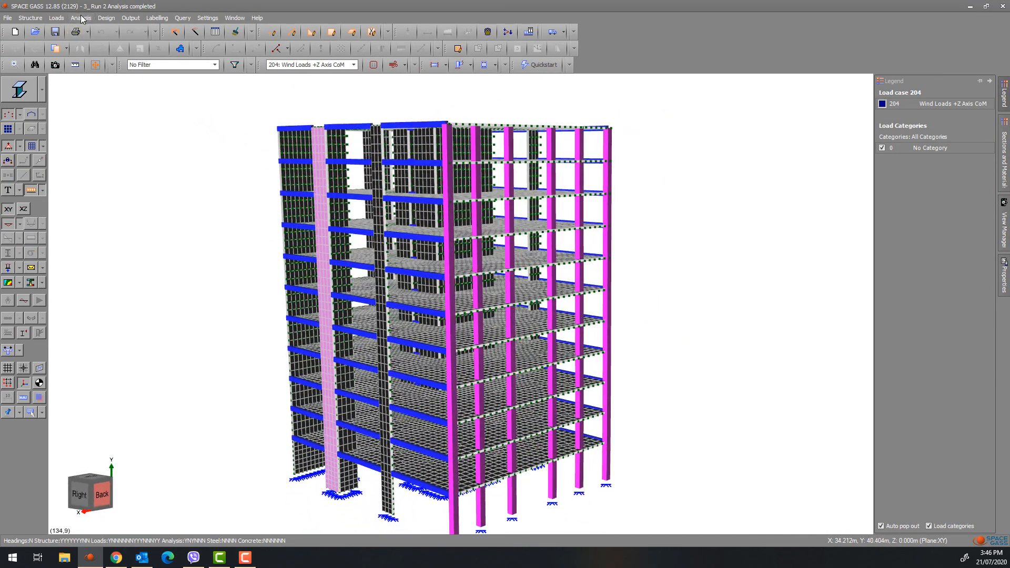
{"action": "left_click", "coordinate": [81, 18]}
{"action": "left_click", "coordinate": [90, 25]}
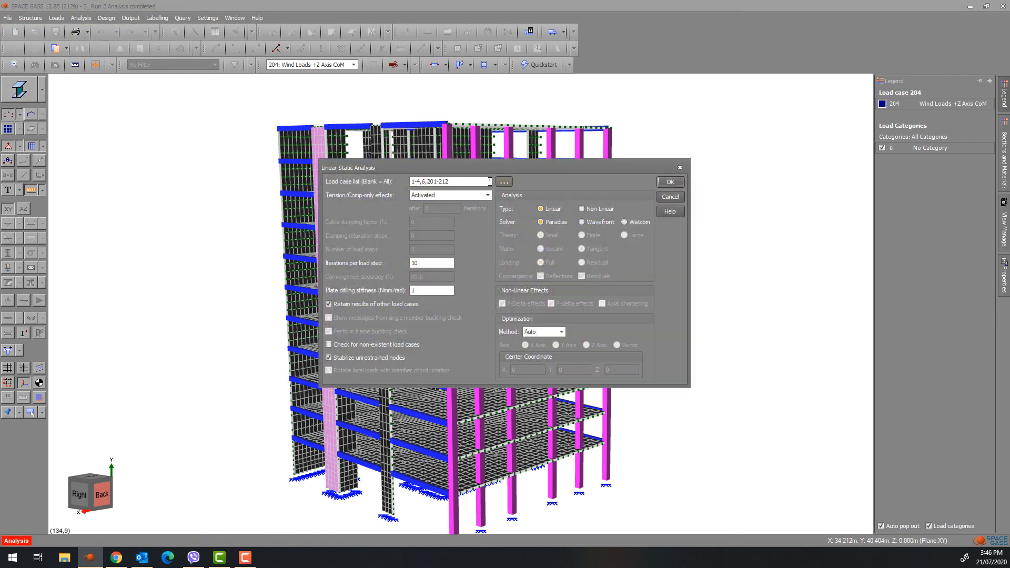
{"action": "left_click", "coordinate": [504, 182]}
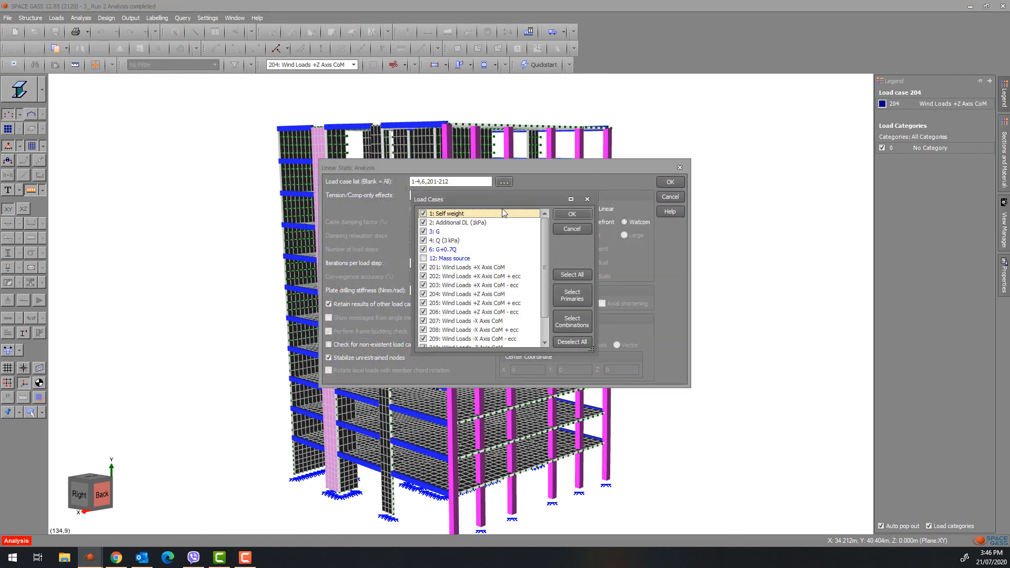
{"action": "scroll", "coordinate": [505, 266], "scroll_direction": "down", "scroll_amount": 1}
{"action": "scroll", "coordinate": [504, 269], "scroll_direction": "up", "scroll_amount": 1}
{"action": "left_click", "coordinate": [573, 214]}
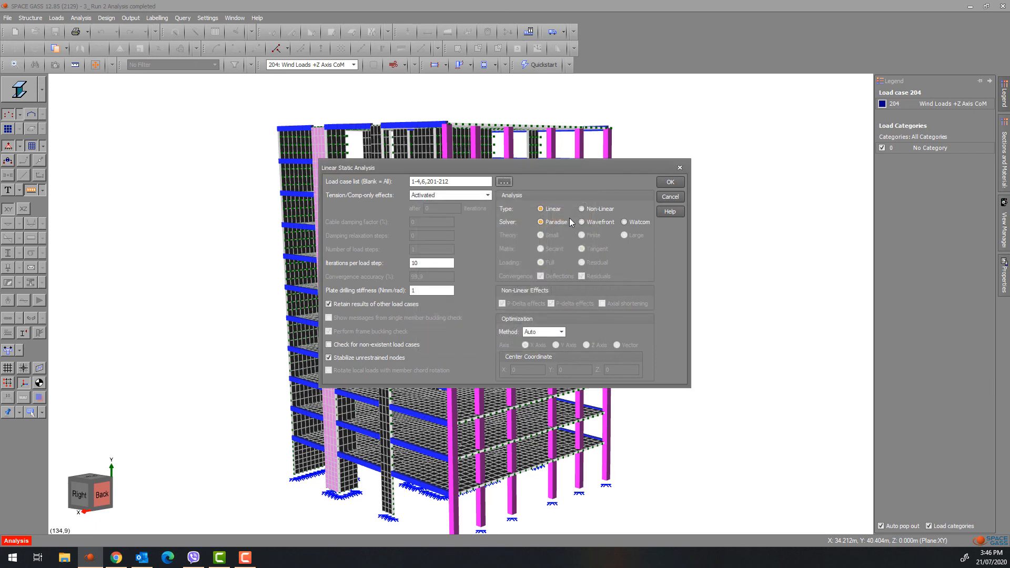
{"action": "left_click", "coordinate": [665, 182]}
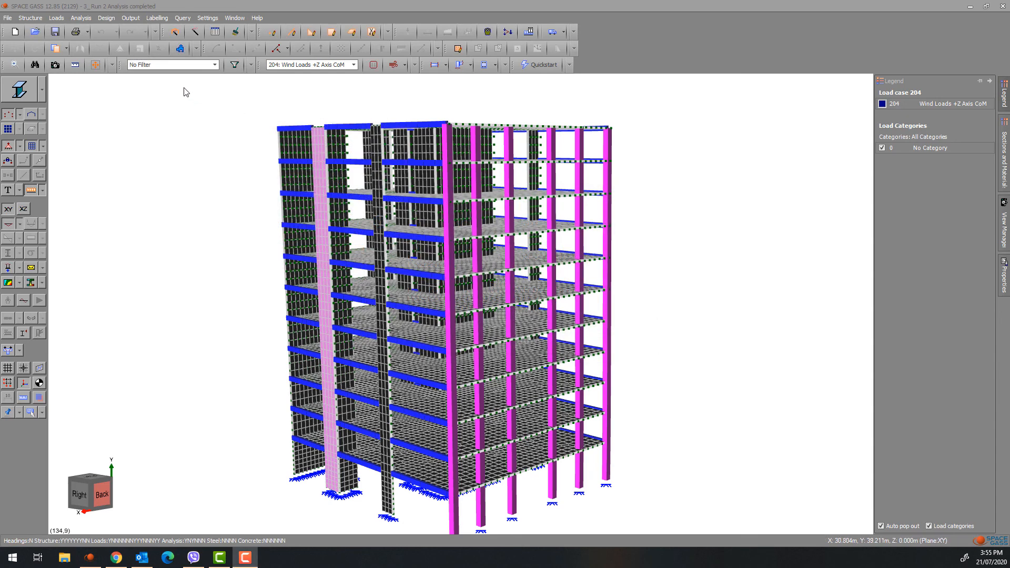
Open the Story Shear graph for load case 204, taking the floor elevations from the generated diaphragms.
{"action": "right_click", "coordinate": [157, 86]}
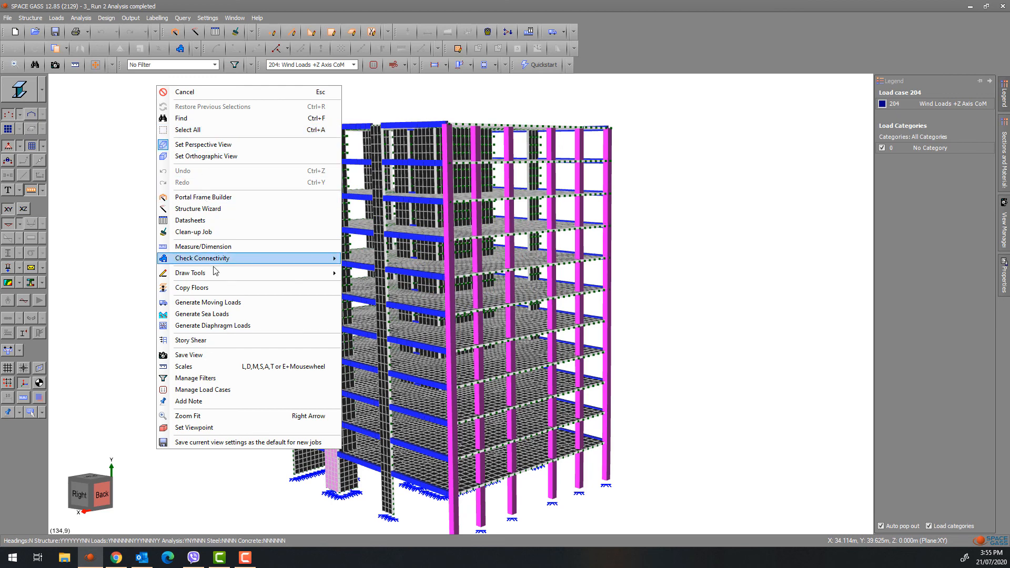
{"action": "left_click", "coordinate": [273, 343]}
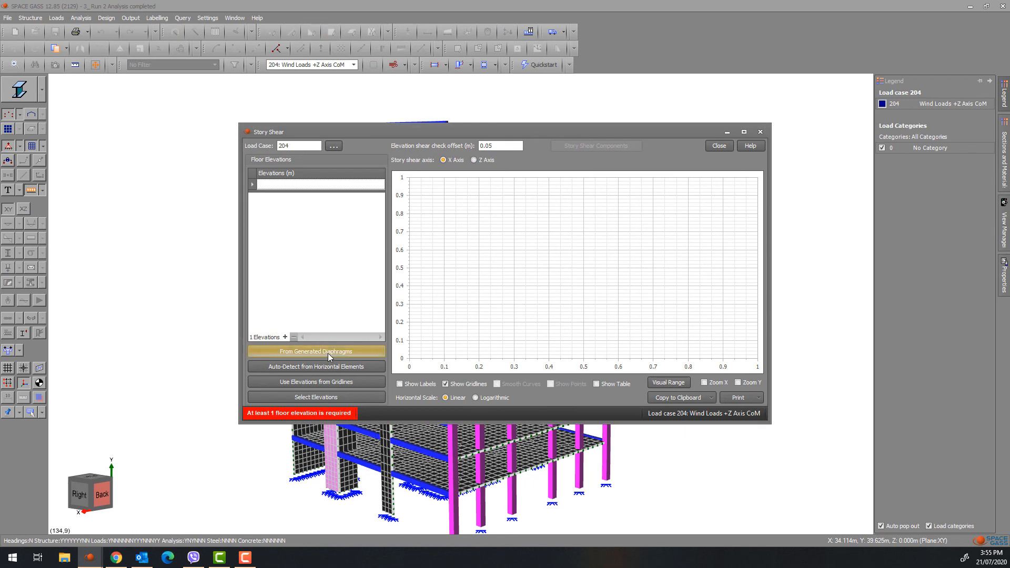
{"action": "left_click", "coordinate": [328, 354]}
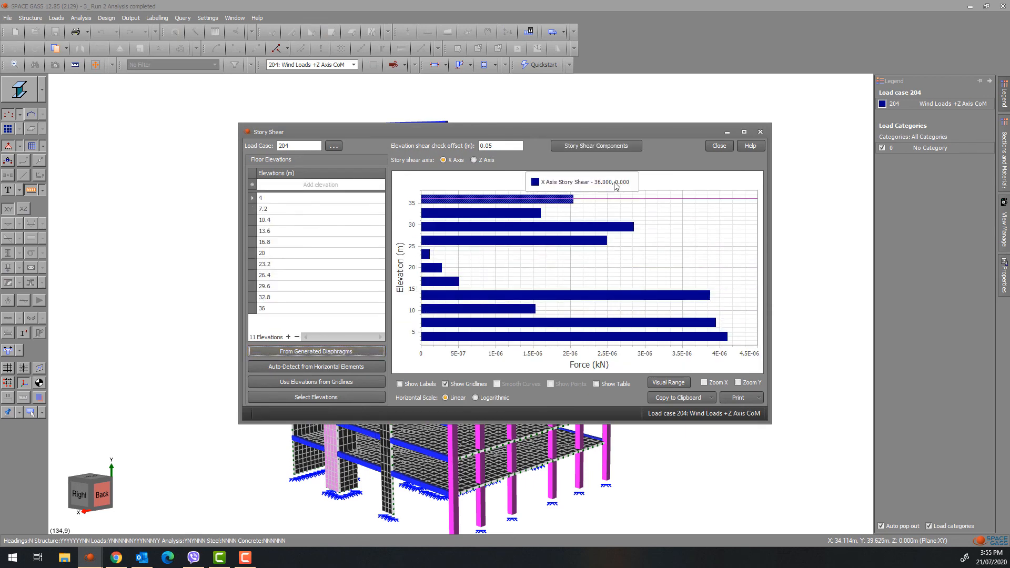
View the X-axis story shear for load case 201 "Wind Loads +X Axis CoM" and for 202 "Wind Loads +X Axis CoM + ecc".
{"action": "left_click", "coordinate": [333, 146]}
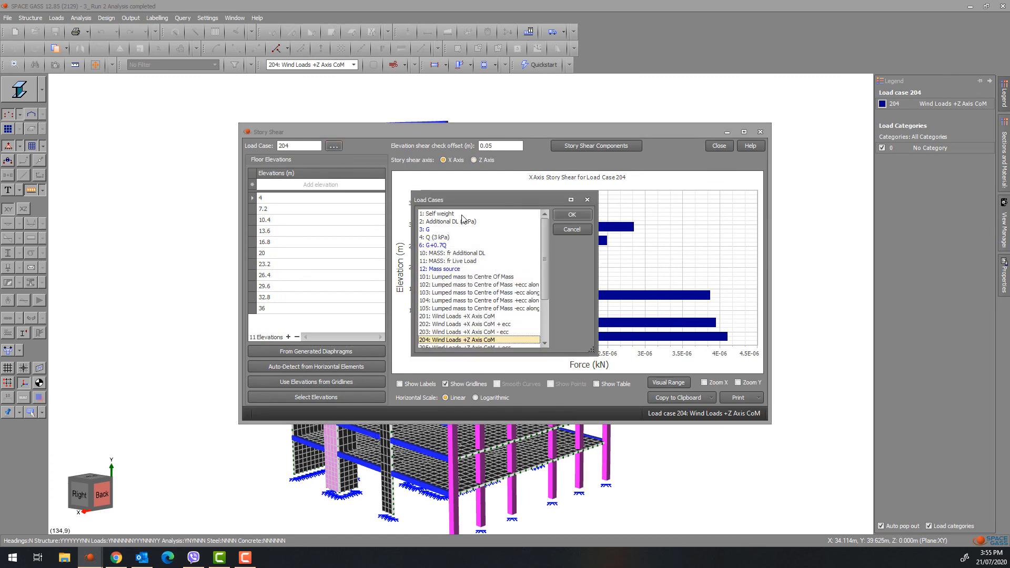
{"action": "left_click", "coordinate": [479, 317]}
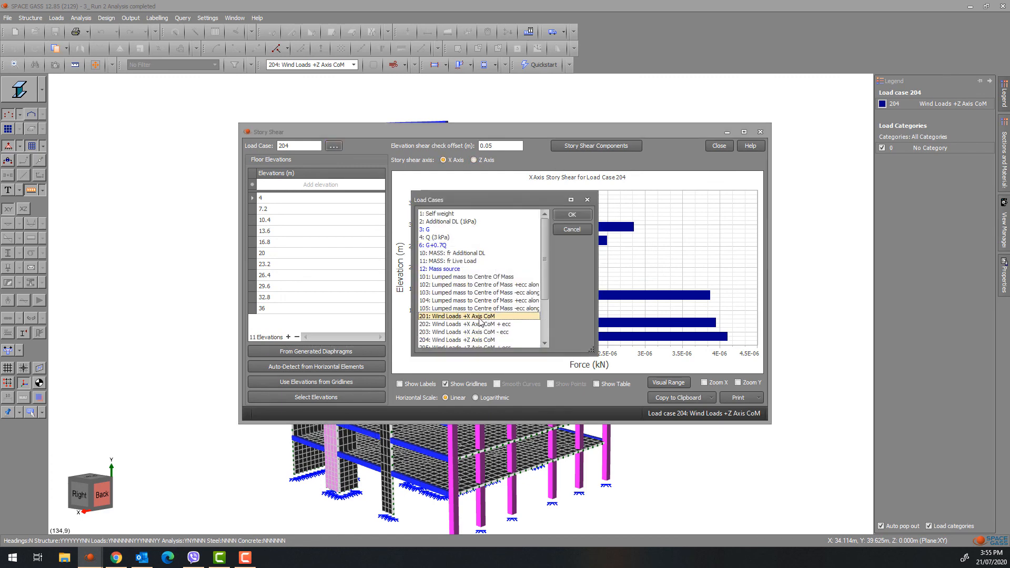
{"action": "left_click", "coordinate": [572, 215]}
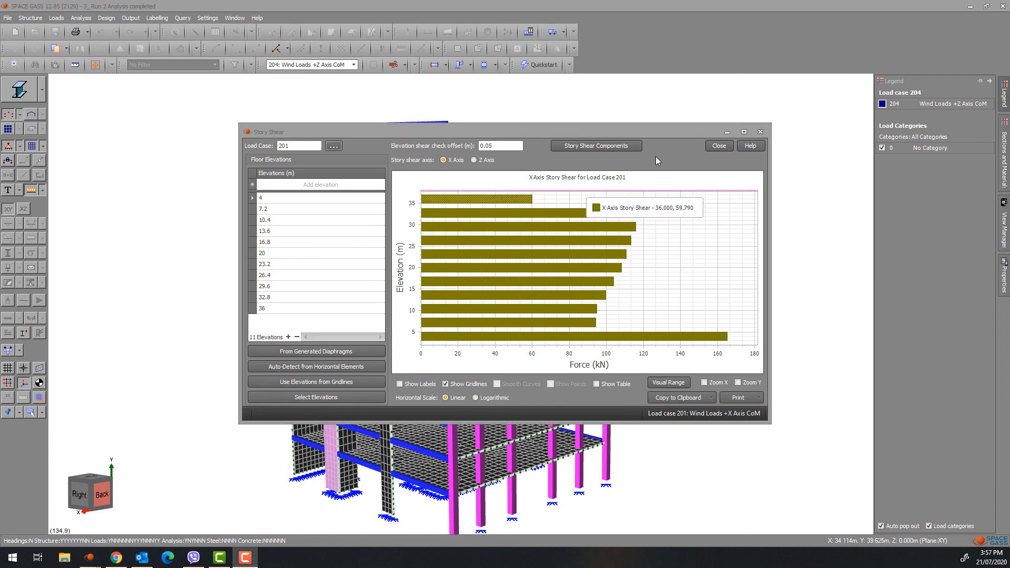
{"action": "left_click", "coordinate": [334, 146]}
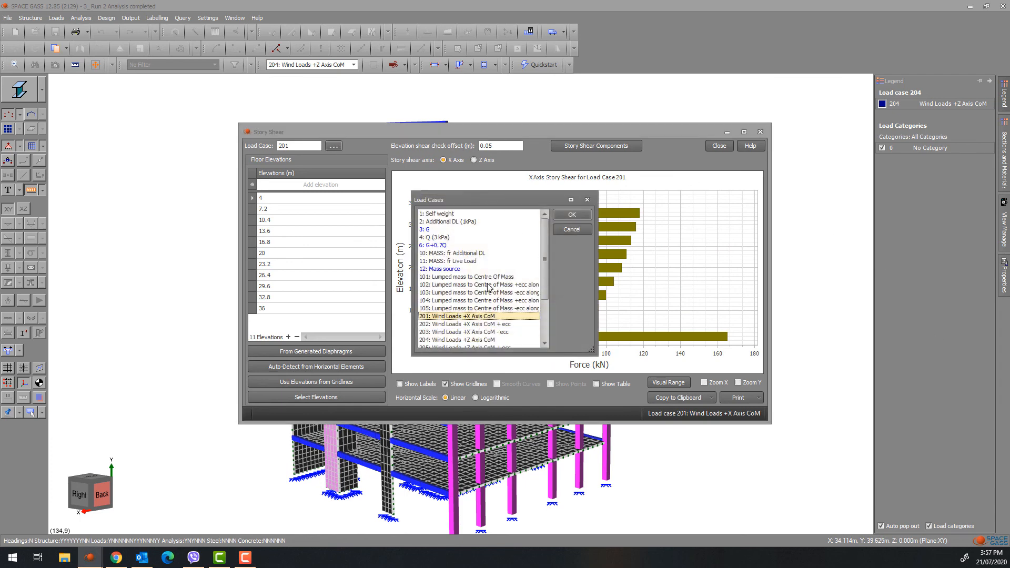
{"action": "double_click", "coordinate": [496, 324]}
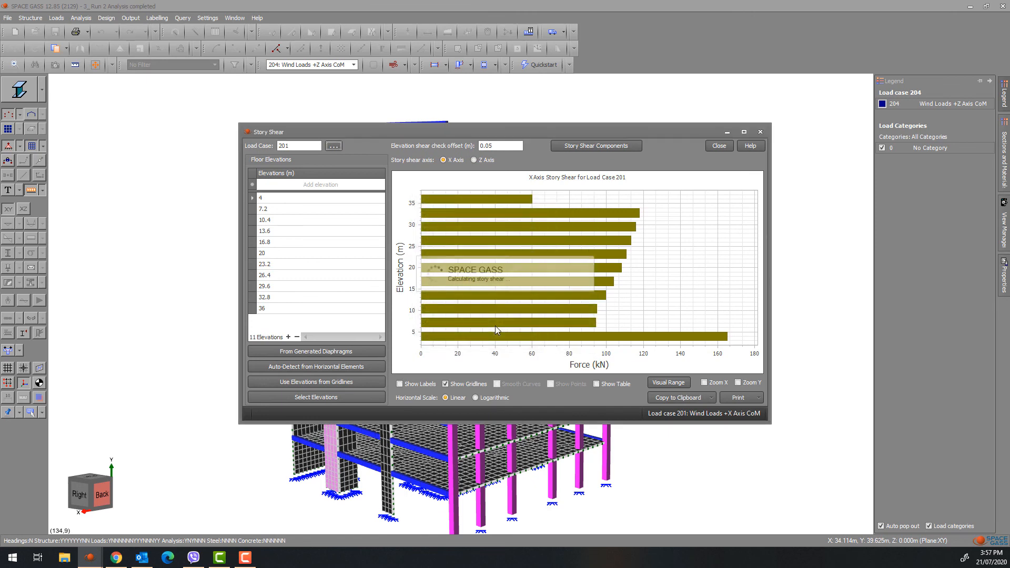
View the Z-axis story shear for load case 205 "Wind Loads +Z Axis CoM + ecc".
{"action": "left_click", "coordinate": [334, 146]}
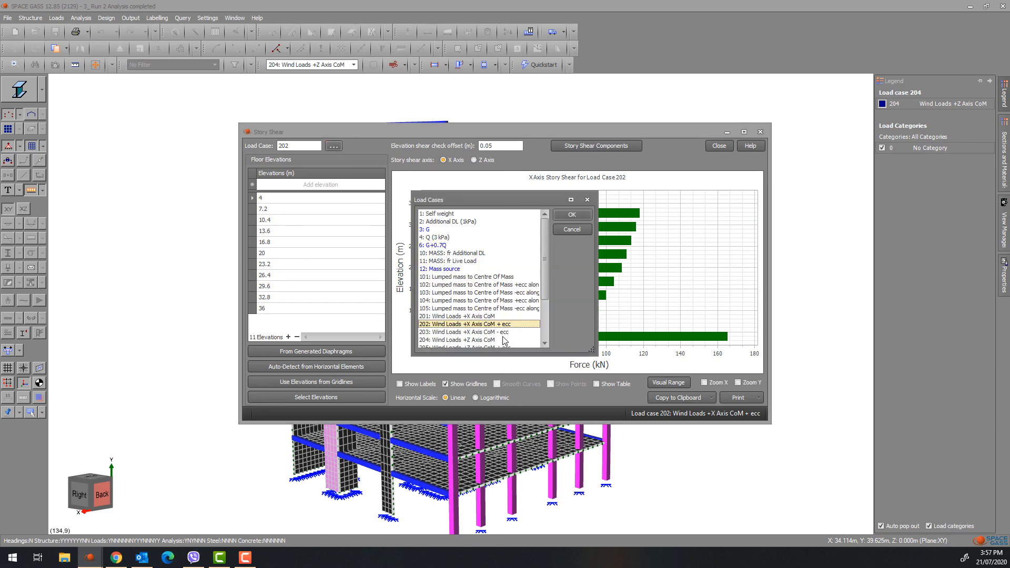
{"action": "scroll", "coordinate": [501, 335], "scroll_direction": "down", "scroll_amount": 2}
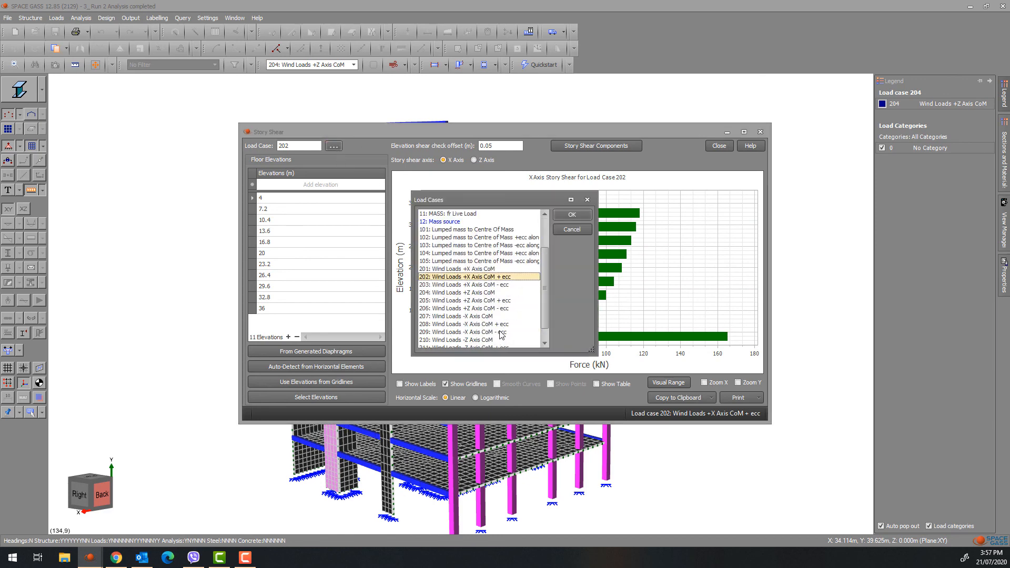
{"action": "double_click", "coordinate": [475, 301]}
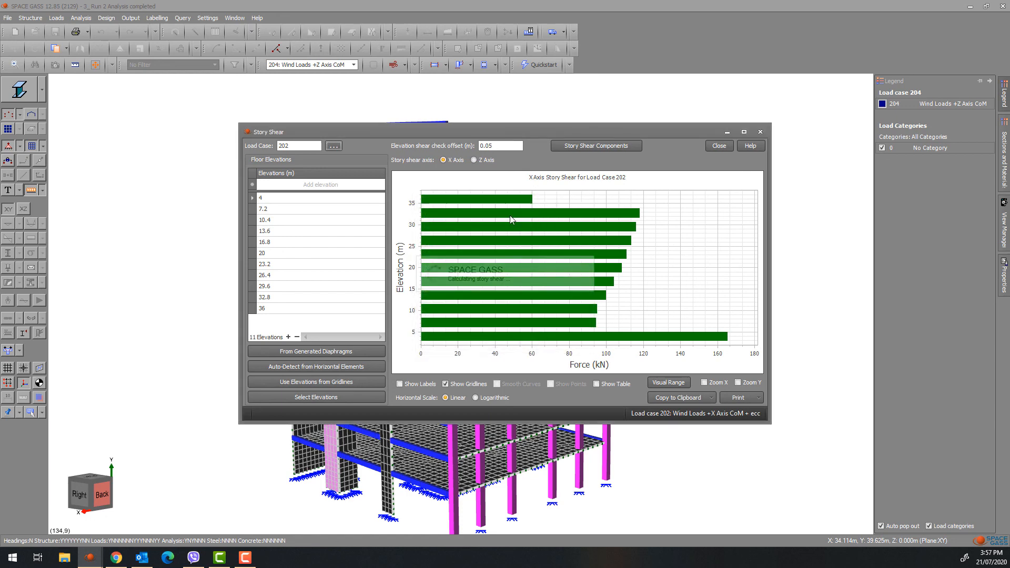
{"action": "left_click", "coordinate": [475, 161]}
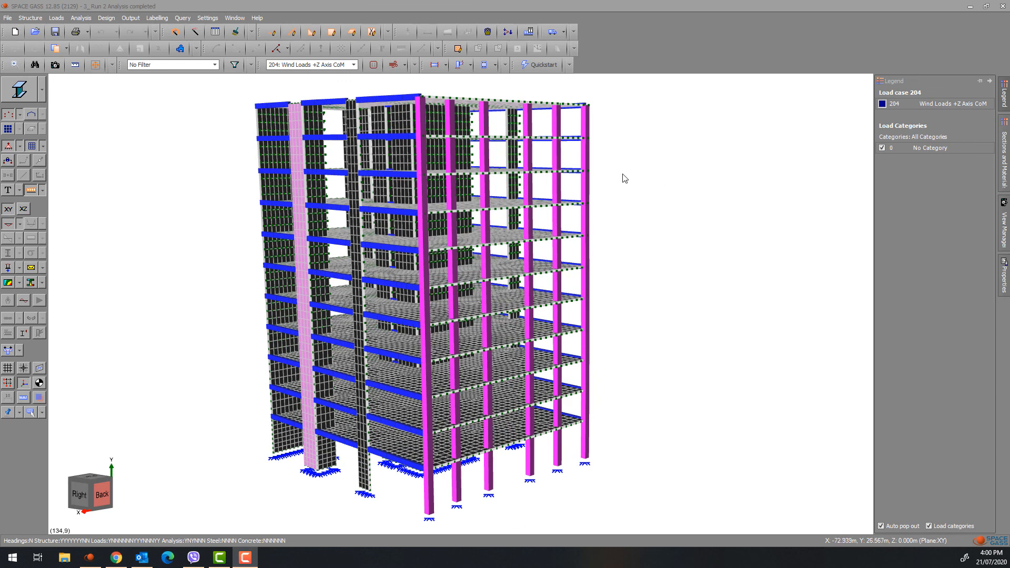
Show the model in wireframe and select the outer corner column's nodes at the base and every floor level up to the roof.
{"action": "left_click", "coordinate": [43, 98]}
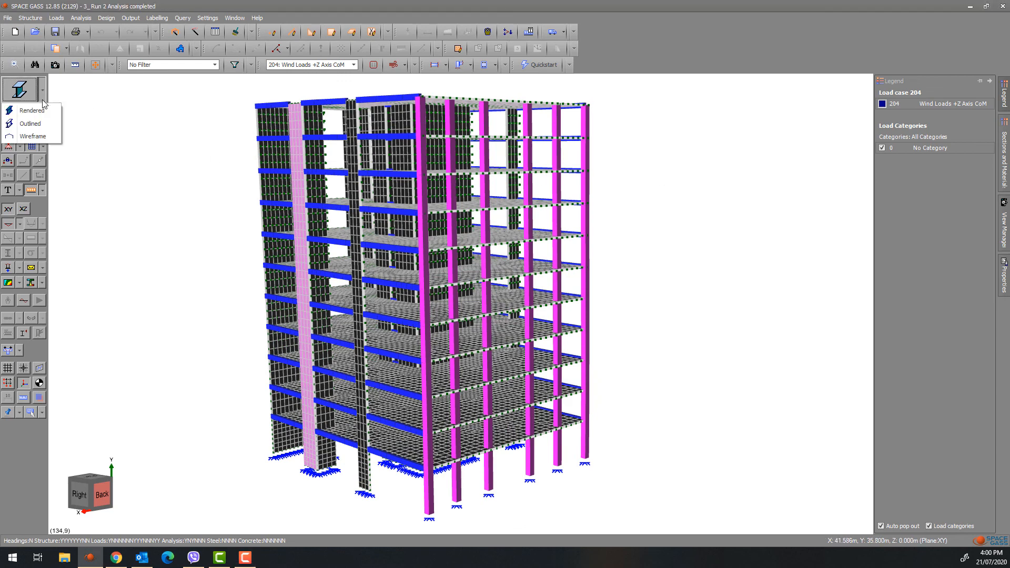
{"action": "left_click", "coordinate": [32, 136]}
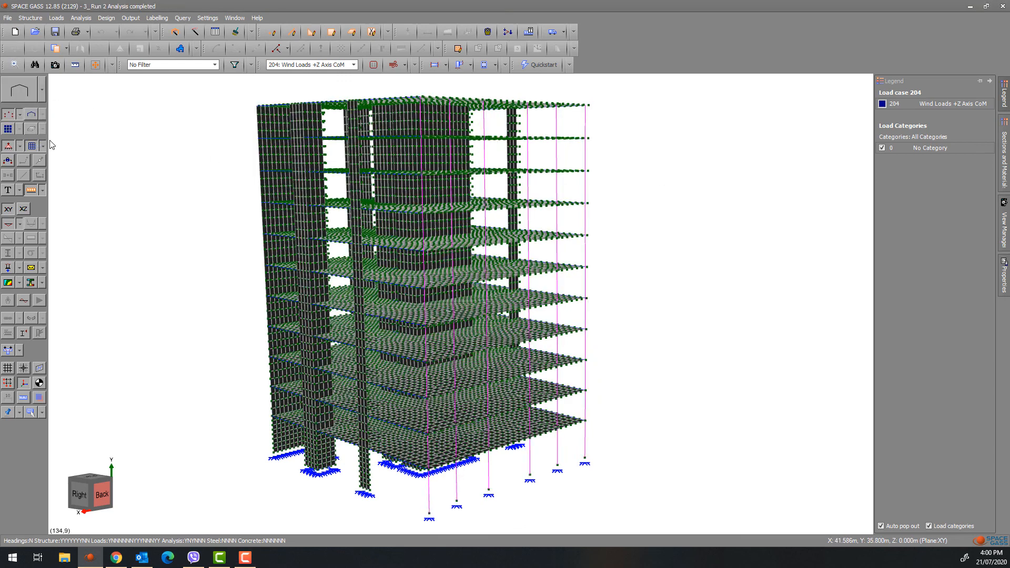
{"action": "left_click", "coordinate": [584, 458]}
{"action": "left_click", "coordinate": [586, 421]}
{"action": "left_click", "coordinate": [586, 391]}
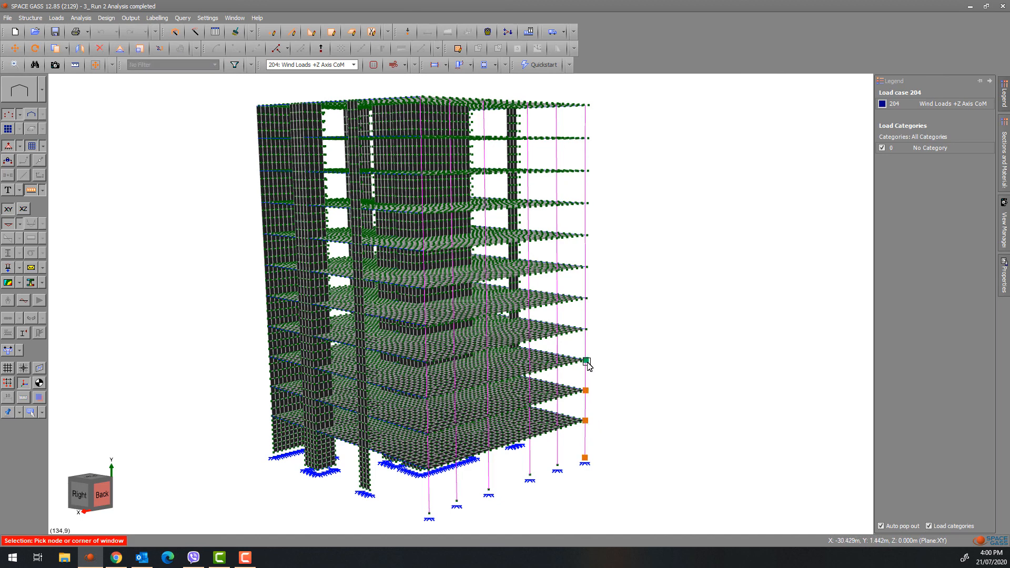
{"action": "left_click", "coordinate": [586, 360]}
{"action": "left_click", "coordinate": [586, 329]}
{"action": "left_click", "coordinate": [587, 298]}
{"action": "left_click", "coordinate": [589, 104]}
{"action": "left_click", "coordinate": [589, 139]}
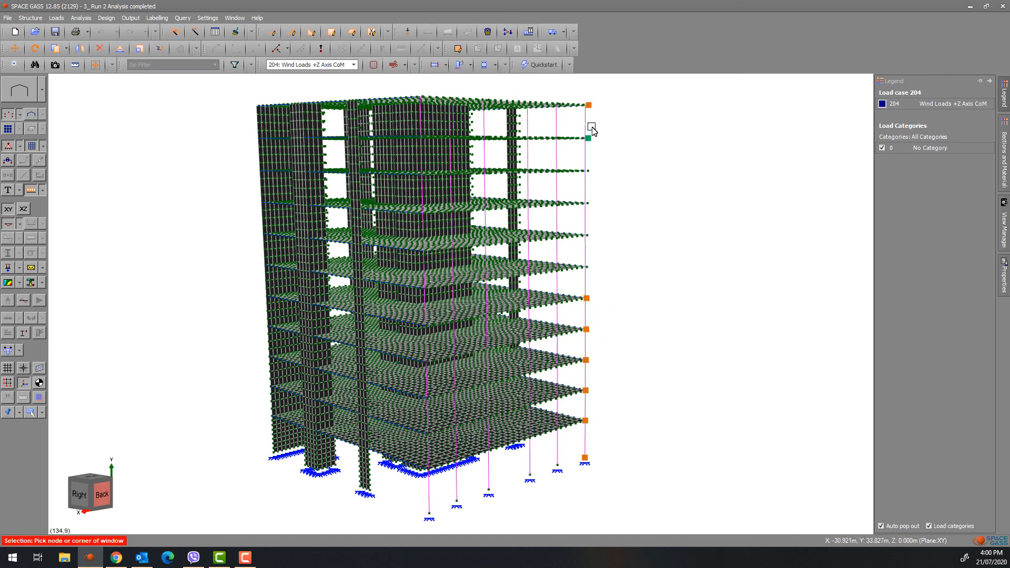
{"action": "left_click", "coordinate": [588, 171]}
{"action": "left_click", "coordinate": [588, 203]}
{"action": "left_click", "coordinate": [587, 236]}
{"action": "left_click", "coordinate": [587, 267]}
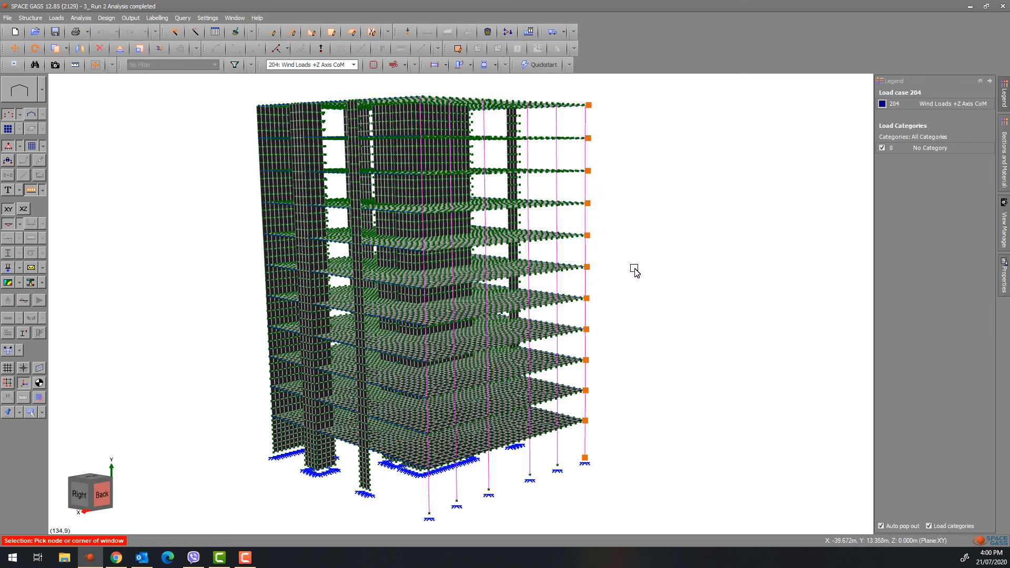
Open Story Drift for the selected column nodes and view the story drift and story drift ratio graphs for load case 204.
{"action": "right_click", "coordinate": [625, 99]}
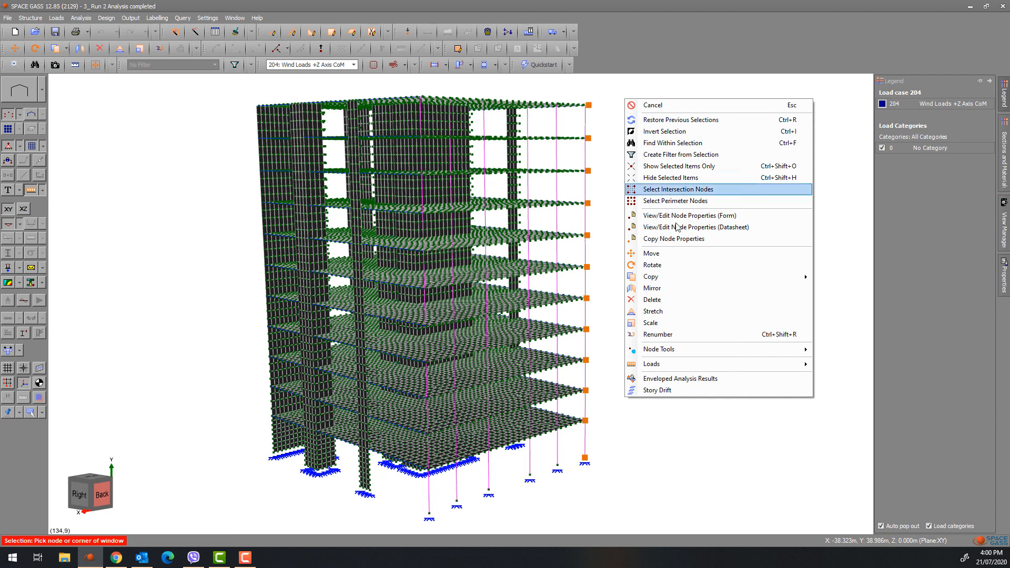
{"action": "left_click", "coordinate": [730, 390]}
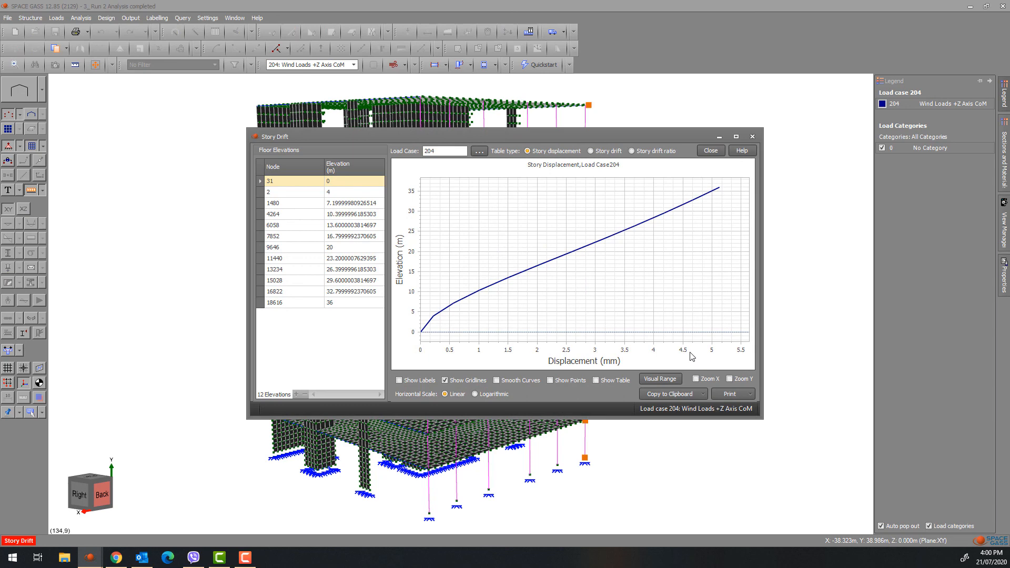
{"action": "left_click", "coordinate": [611, 151]}
{"action": "left_click", "coordinate": [637, 153]}
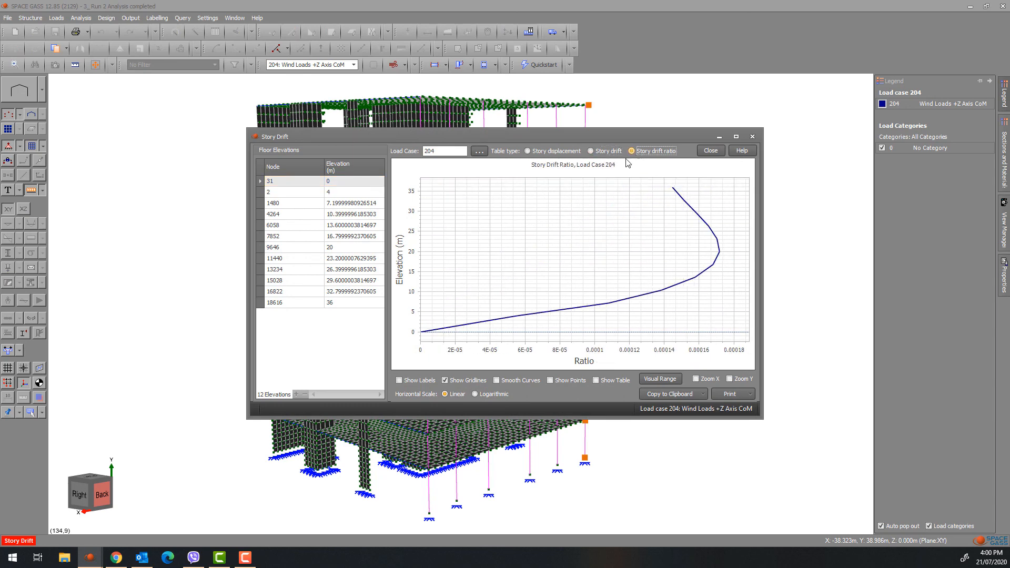
View the story drift ratio for load case 201 "Wind Loads +X Axis CoM" and for 202 "Wind Loads +X Axis CoM + ecc".
{"action": "left_click", "coordinate": [480, 151]}
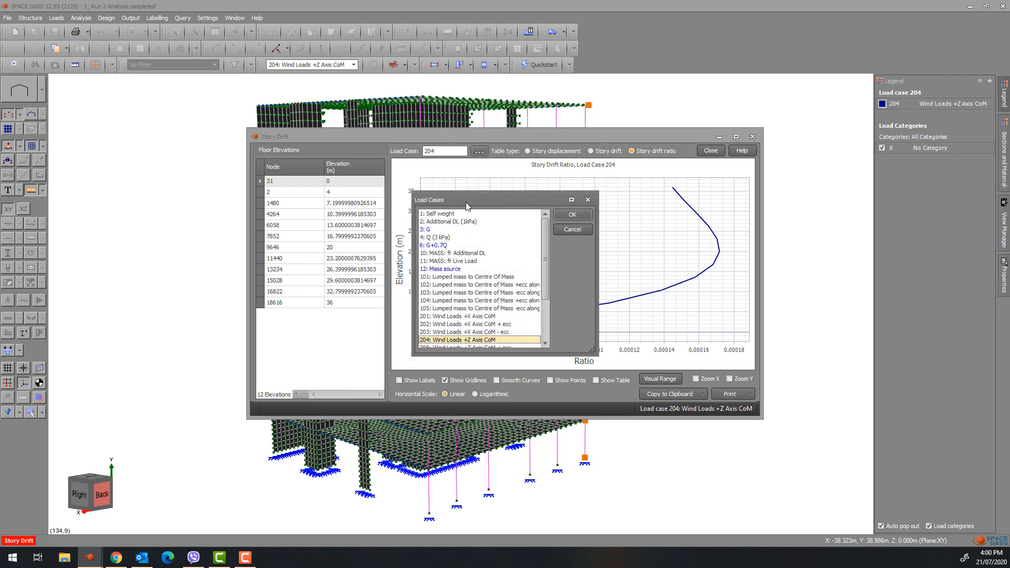
{"action": "double_click", "coordinate": [484, 316]}
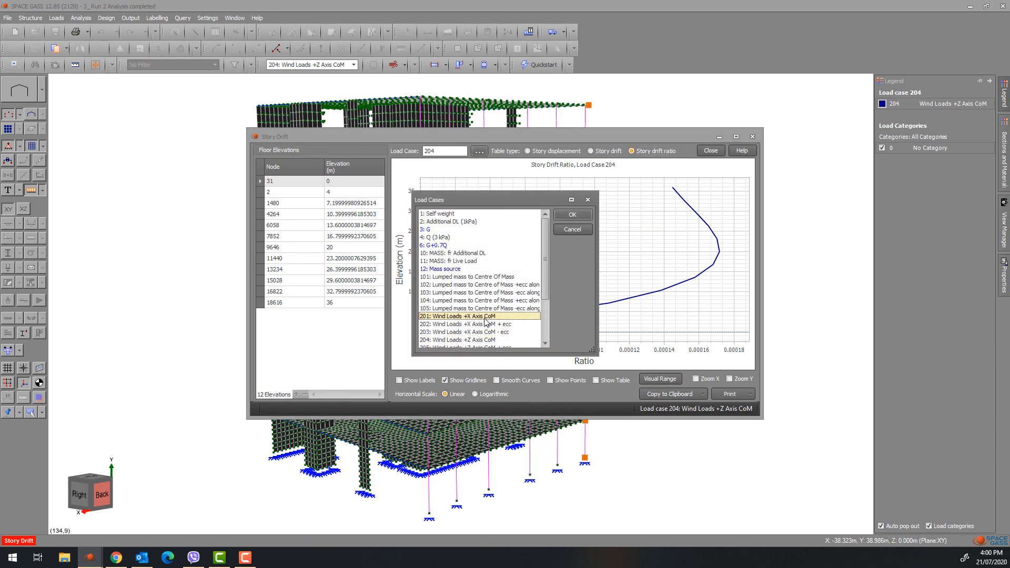
{"action": "left_click", "coordinate": [479, 151]}
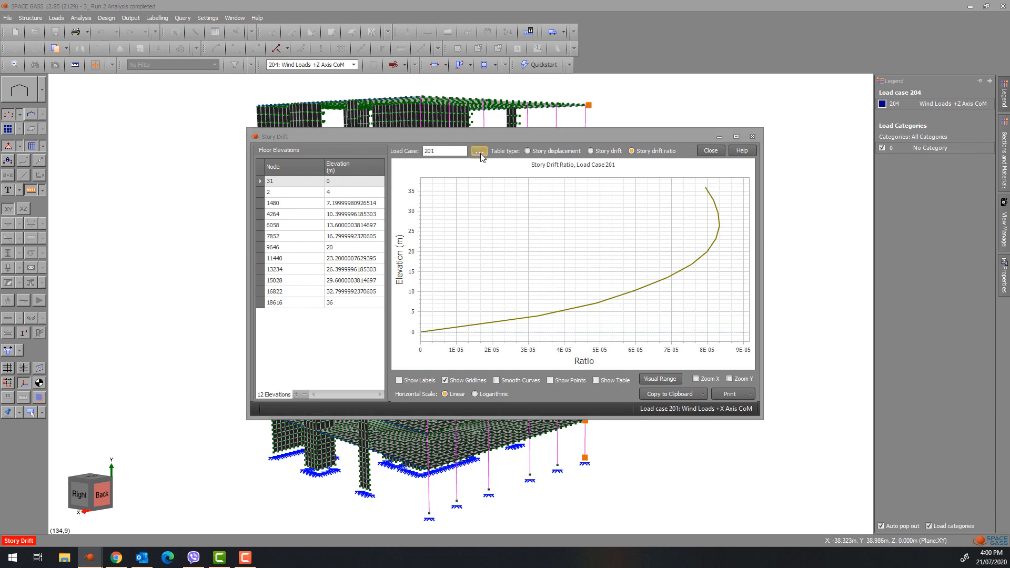
{"action": "left_click", "coordinate": [475, 325]}
{"action": "double_click", "coordinate": [474, 325]}
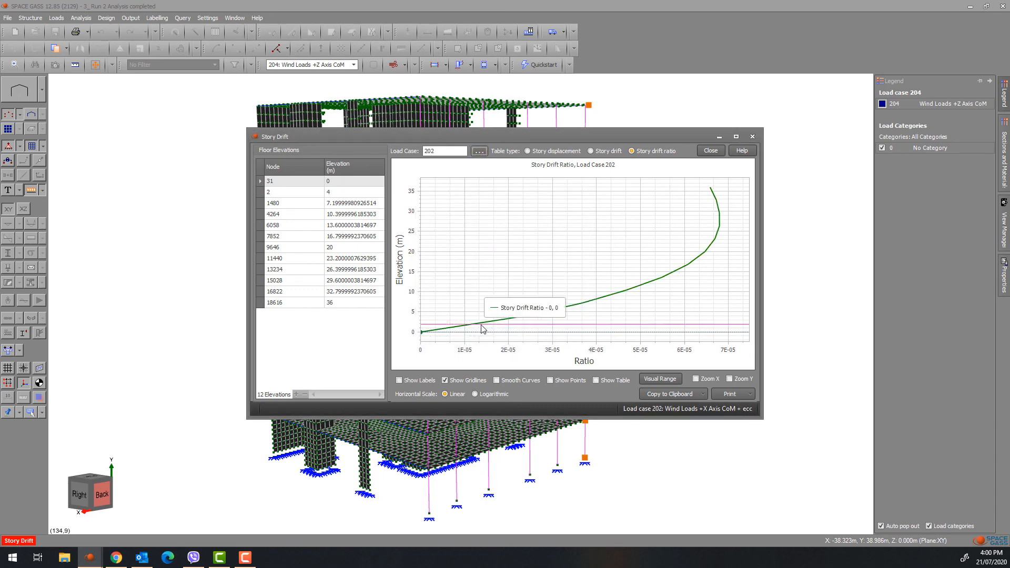